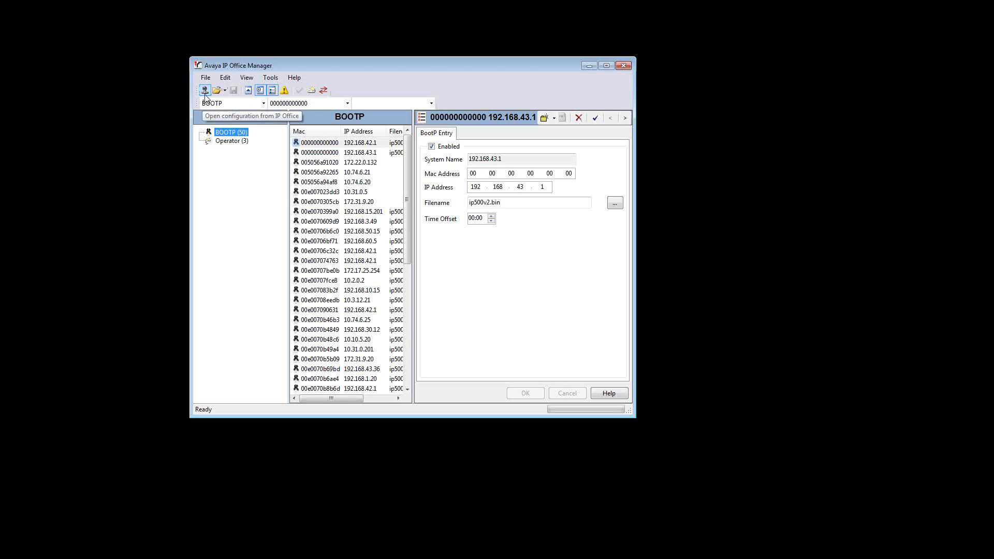
Add 192.168.101.10 to the IP search criteria in the discovery preferences, after the existing 192.168.70.12 entry
{"action": "left_click", "coordinate": [205, 95]}
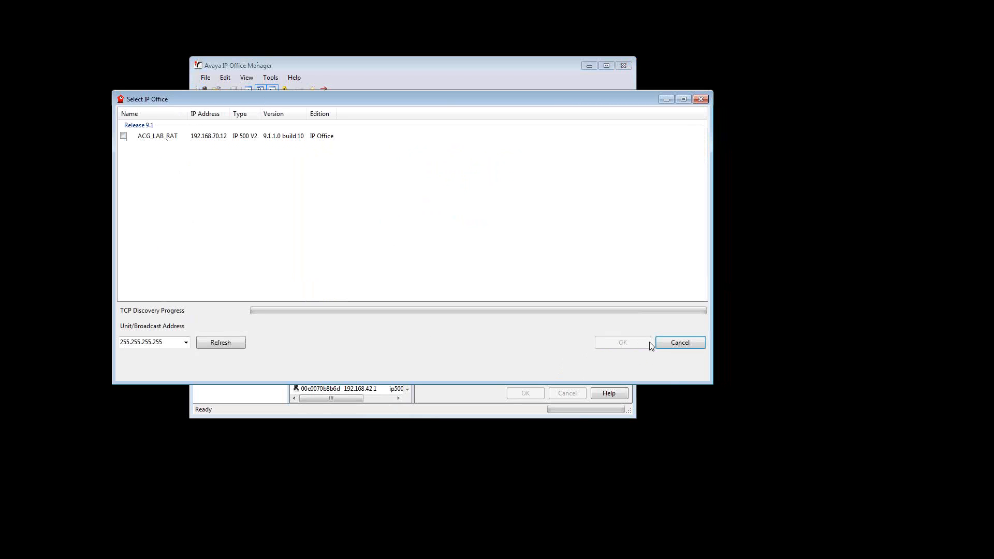
{"action": "left_click", "coordinate": [676, 342]}
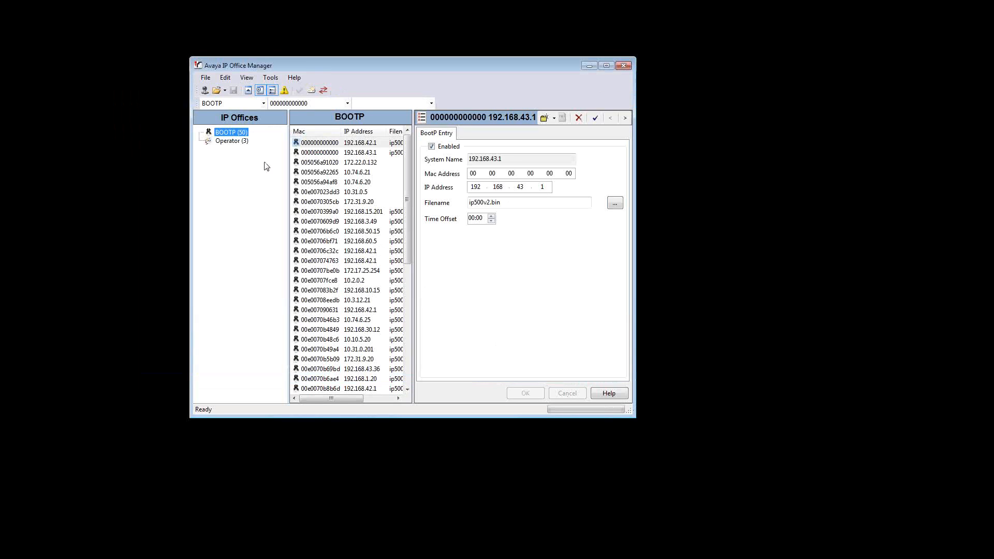
{"action": "left_click", "coordinate": [206, 78]}
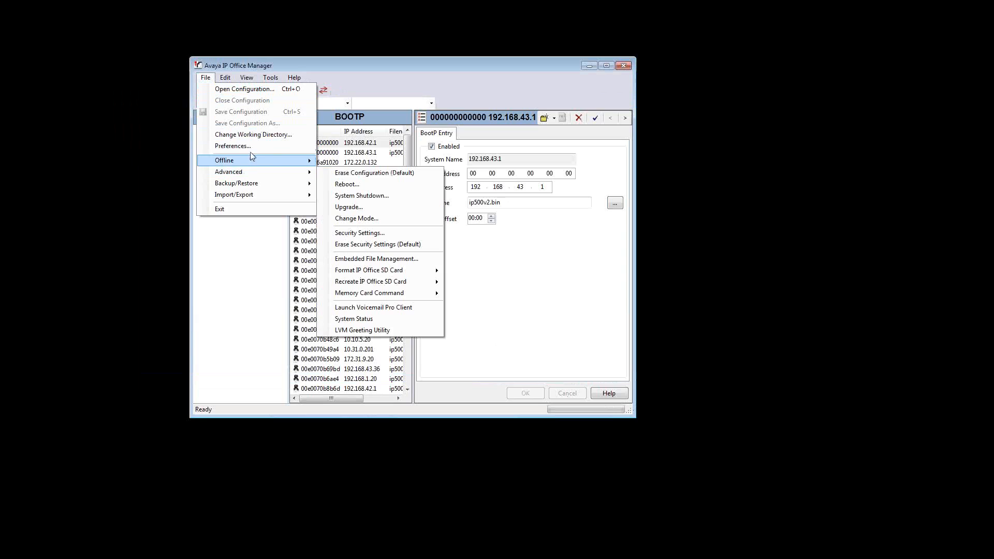
{"action": "left_click", "coordinate": [238, 146]}
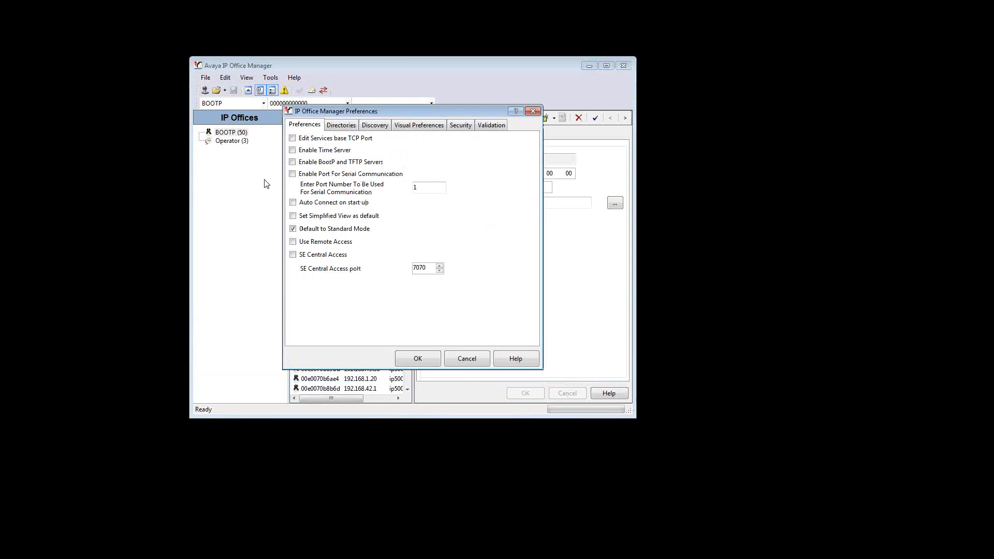
{"action": "left_click", "coordinate": [385, 128]}
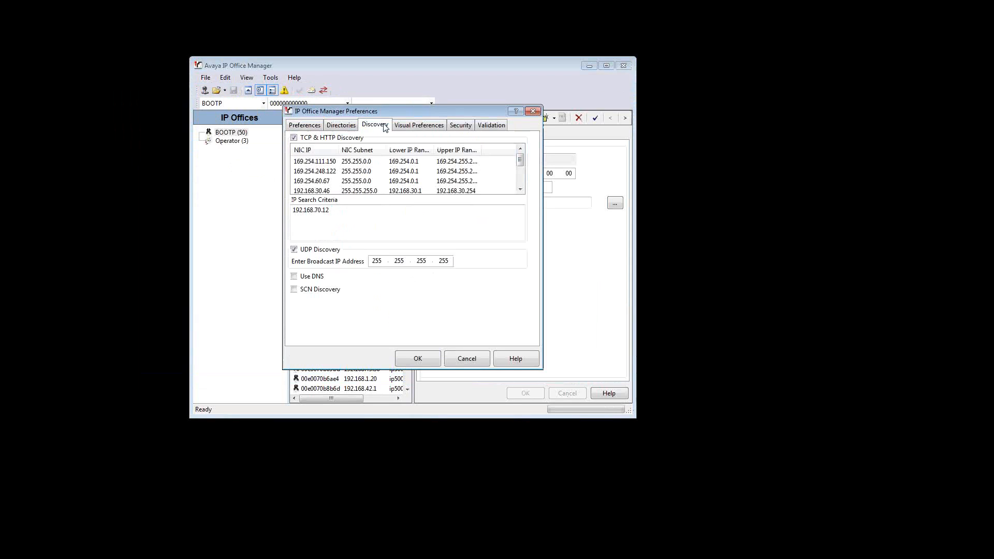
{"action": "left_click", "coordinate": [366, 212]}
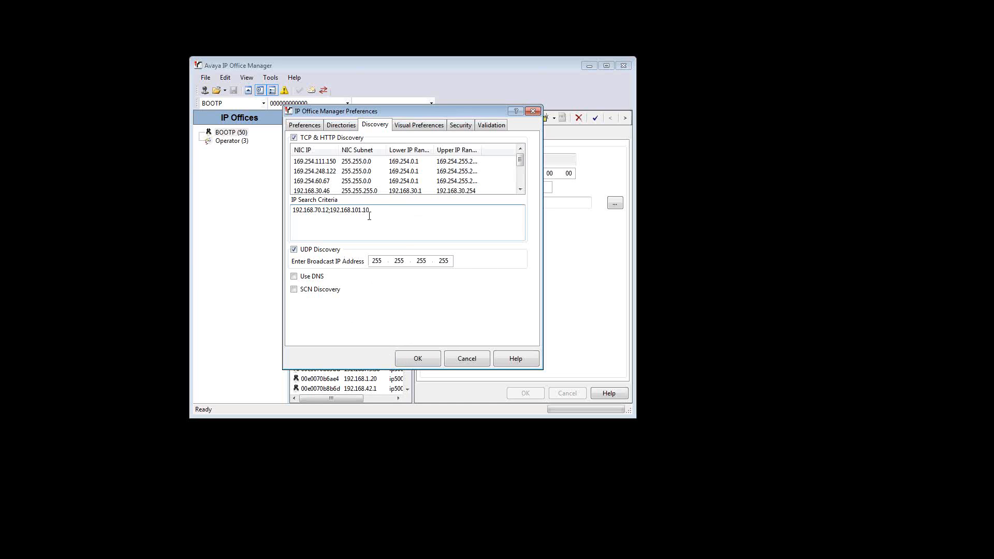
{"action": "left_click", "coordinate": [416, 358]}
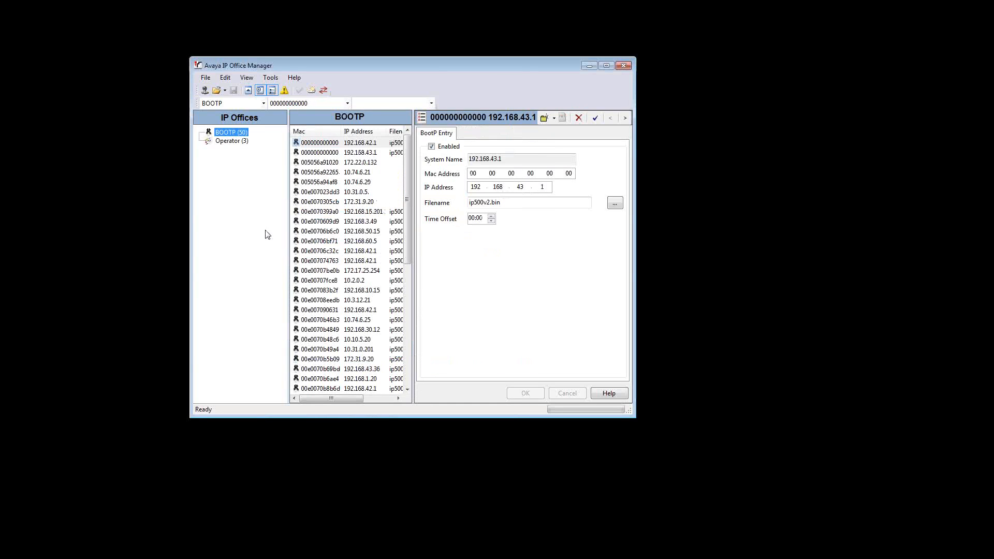
Discover the available systems and choose ACG_LAB_RAT for opening its configuration
{"action": "left_click", "coordinate": [204, 90]}
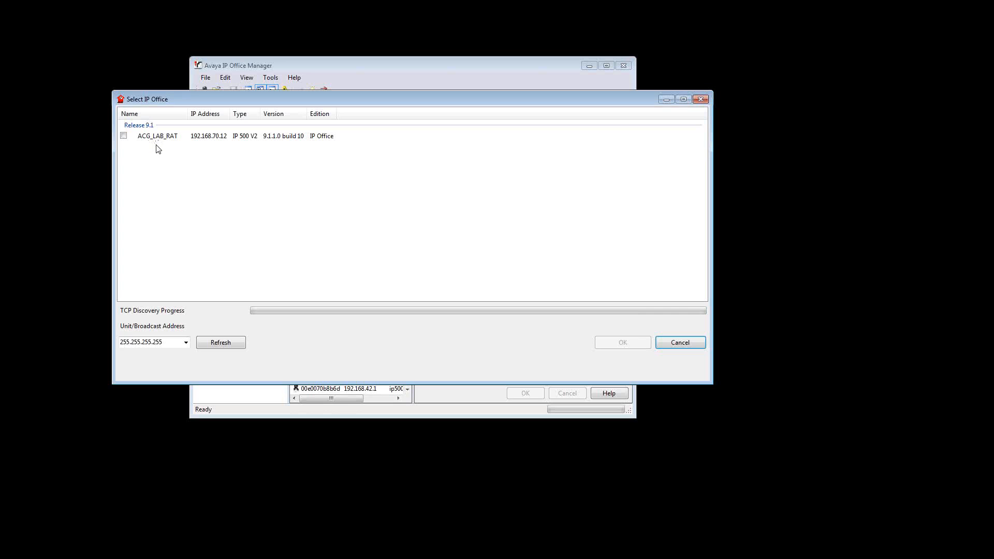
{"action": "left_click", "coordinate": [123, 135]}
{"action": "left_click", "coordinate": [622, 343]}
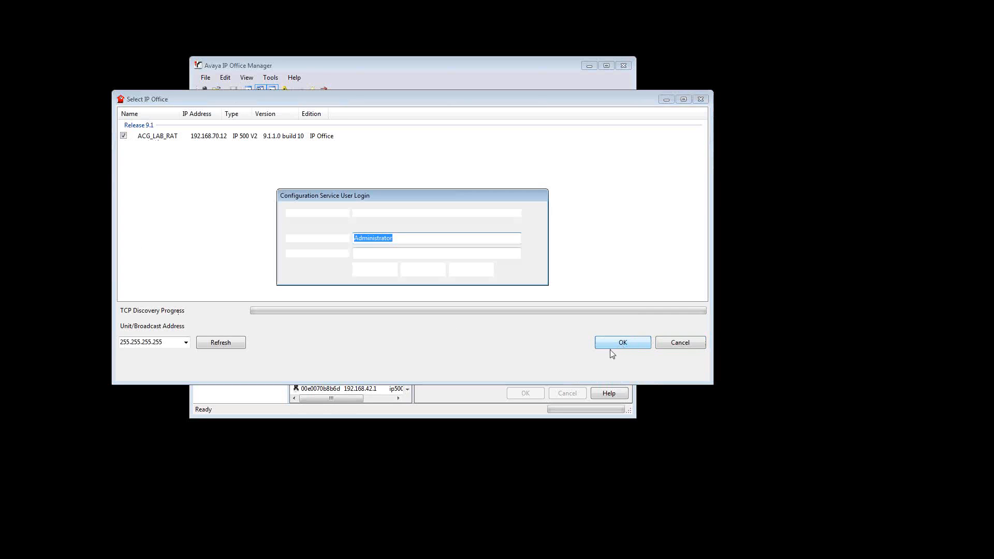
Log in to the ACG_LAB_RAT configuration service by entering the service user password
{"action": "right_click", "coordinate": [381, 239]}
{"action": "left_click", "coordinate": [405, 272]}
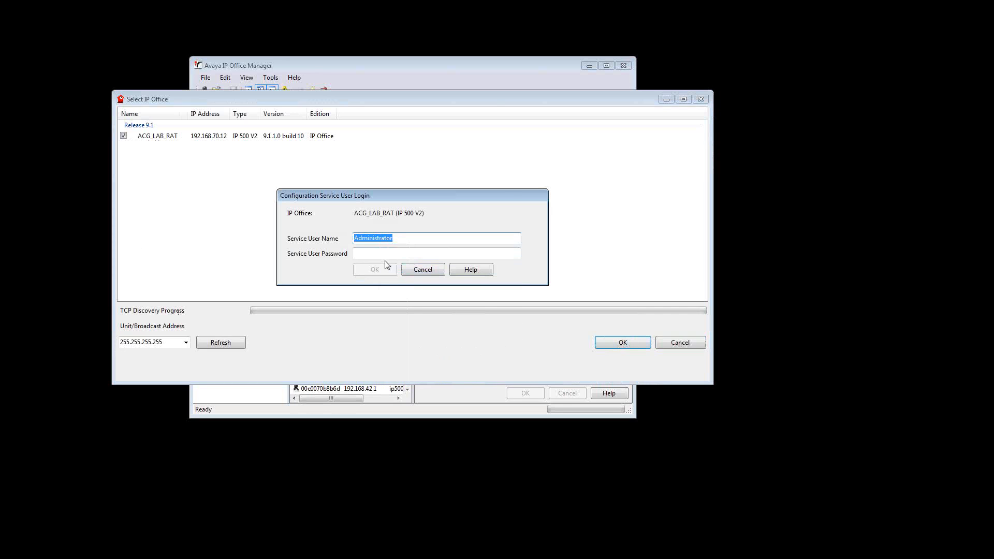
{"action": "left_click", "coordinate": [383, 255]}
{"action": "right_click", "coordinate": [380, 256]}
{"action": "left_click", "coordinate": [409, 300]}
{"action": "left_click", "coordinate": [386, 270]}
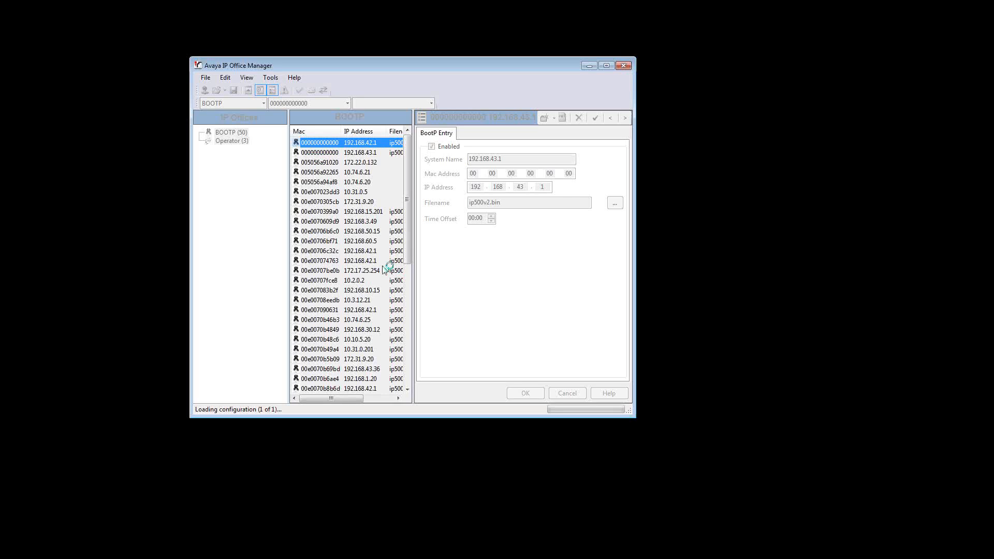
Switch to IP Office System Status and log on to control unit 192.168.70.12, entering the account password
{"action": "key", "text": "alt+Tab"}
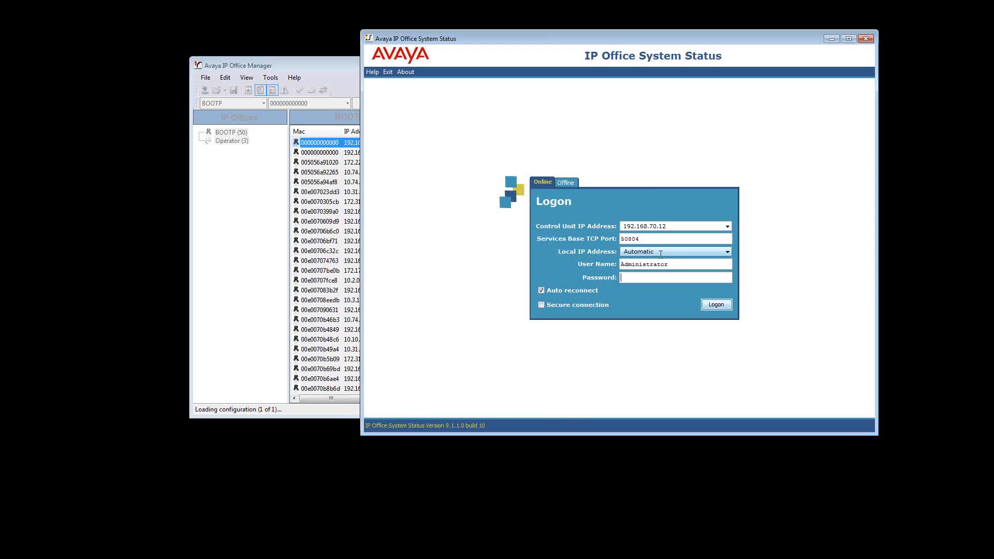
{"action": "double_click", "coordinate": [682, 228]}
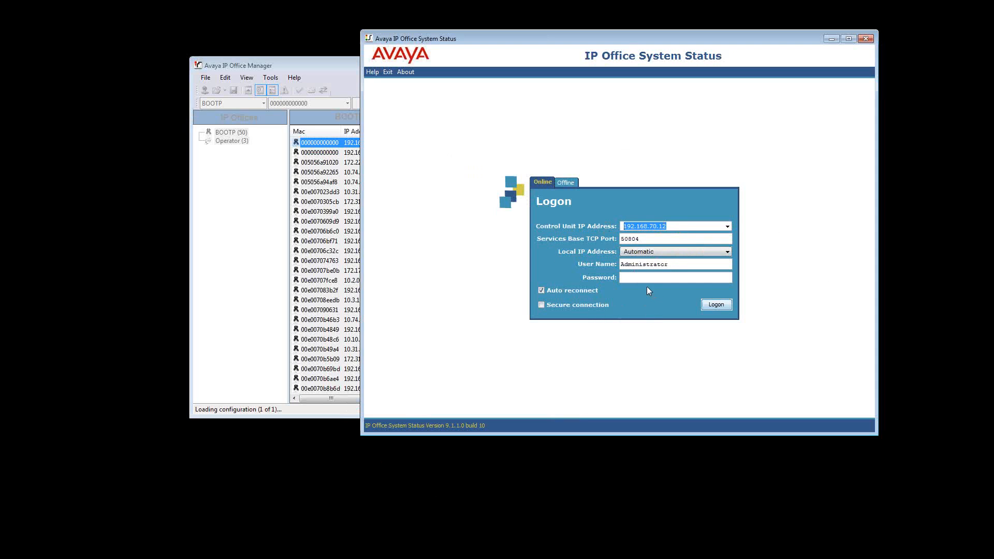
{"action": "right_click", "coordinate": [645, 265]}
{"action": "left_click", "coordinate": [643, 265]}
{"action": "double_click", "coordinate": [643, 264]}
{"action": "right_click", "coordinate": [640, 266]}
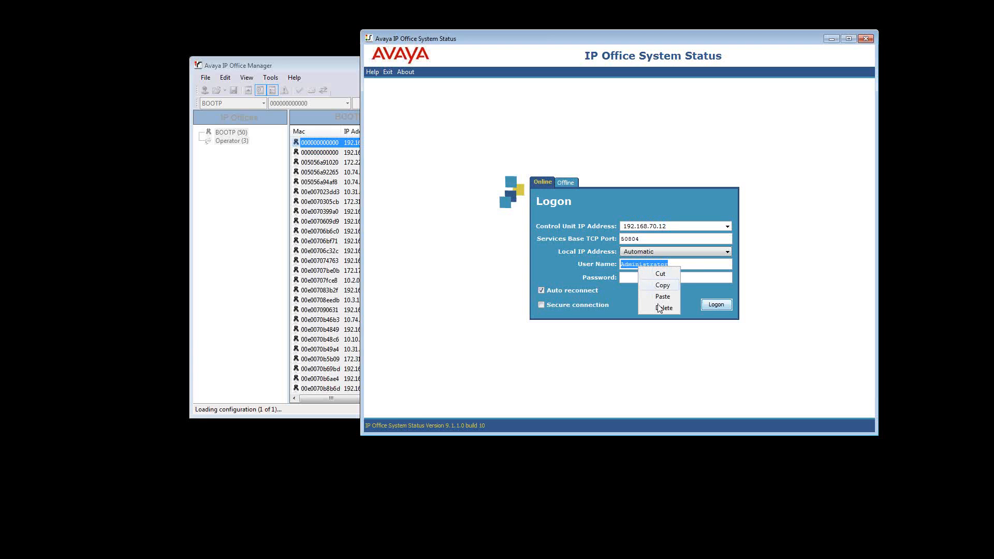
{"action": "left_click", "coordinate": [663, 285]}
{"action": "right_click", "coordinate": [637, 278]}
{"action": "left_click", "coordinate": [664, 310]}
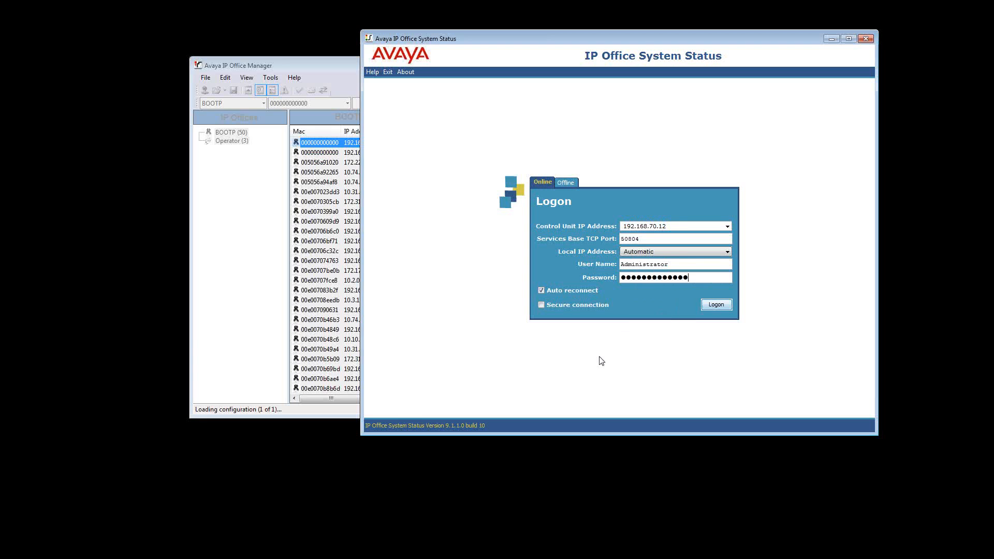
{"action": "left_click", "coordinate": [718, 304]}
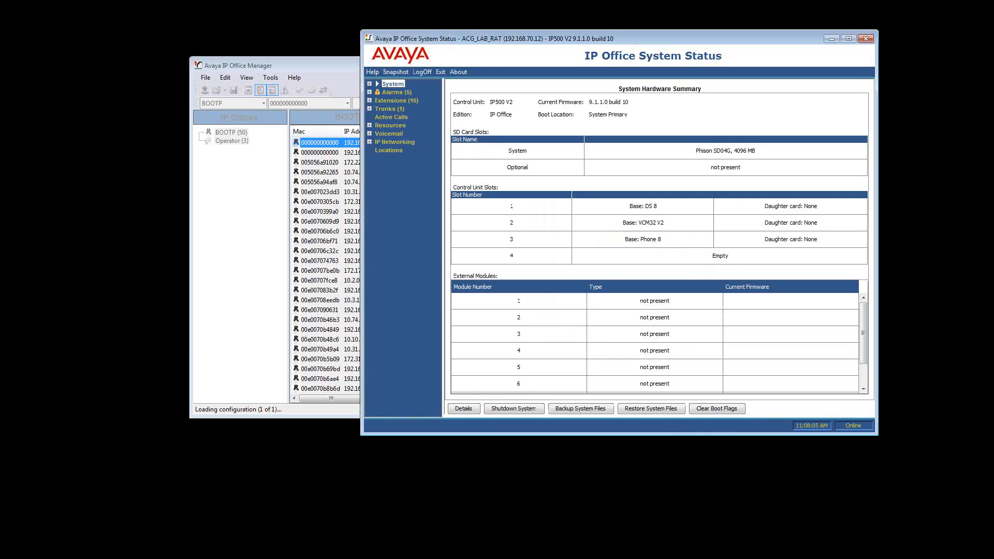
Move the IP Office SysMonitor window fully into view in front of the other two application windows
{"action": "left_click_drag", "start_coordinate": [0, 68], "coordinate": [51, 94]}
{"action": "key", "text": "ctrl+x"}
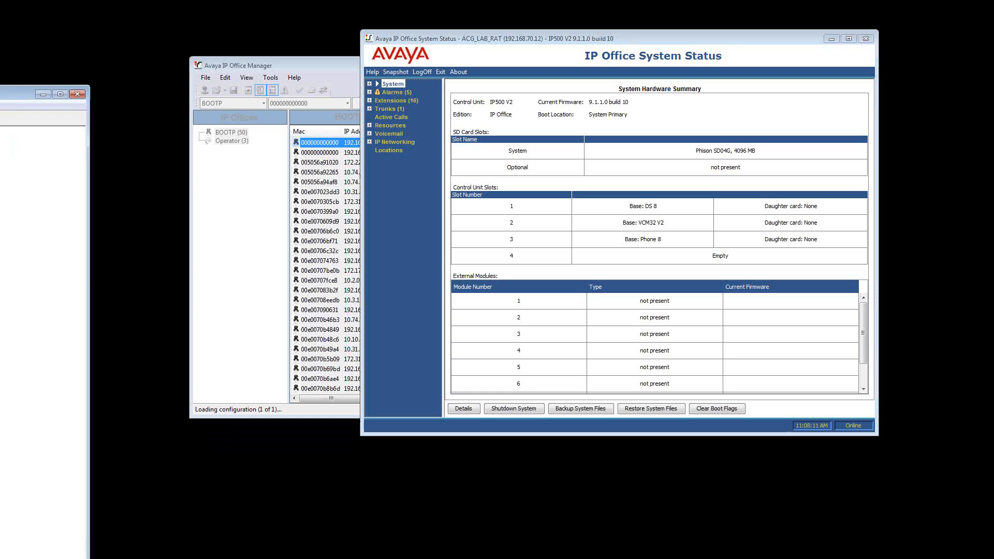
{"action": "left_click_drag", "start_coordinate": [0, 93], "coordinate": [177, 97]}
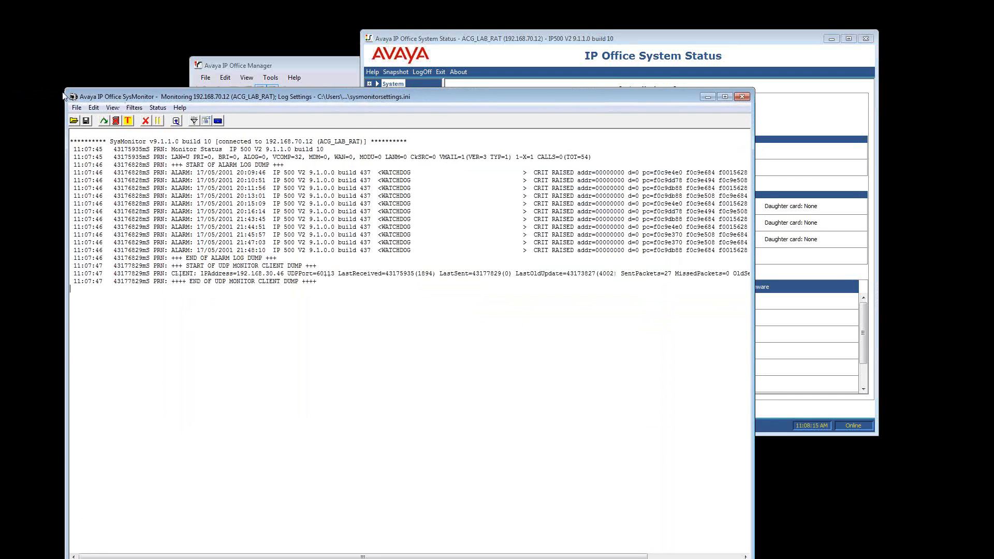
{"action": "left_click_drag", "start_coordinate": [65, 93], "coordinate": [147, 248]}
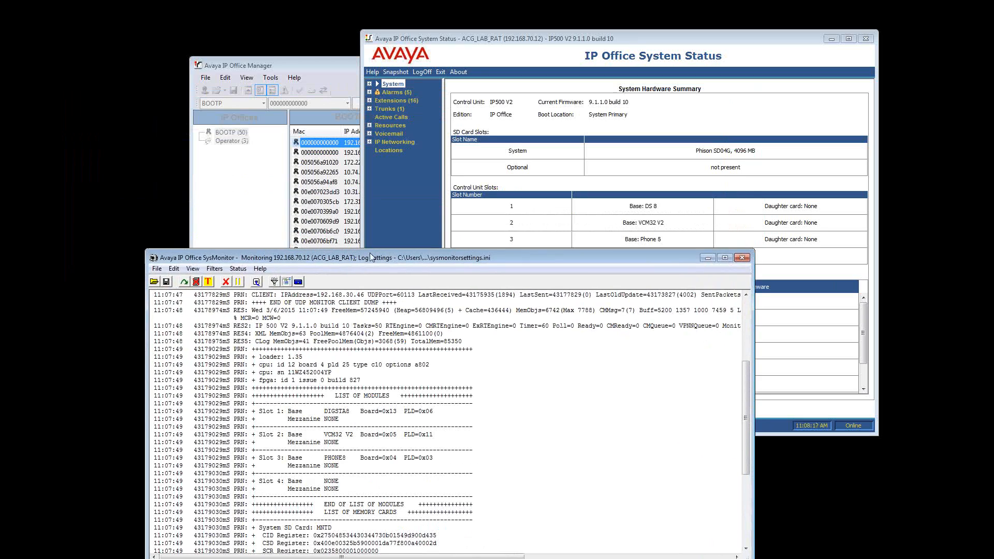
{"action": "left_click_drag", "start_coordinate": [361, 255], "coordinate": [338, 98]}
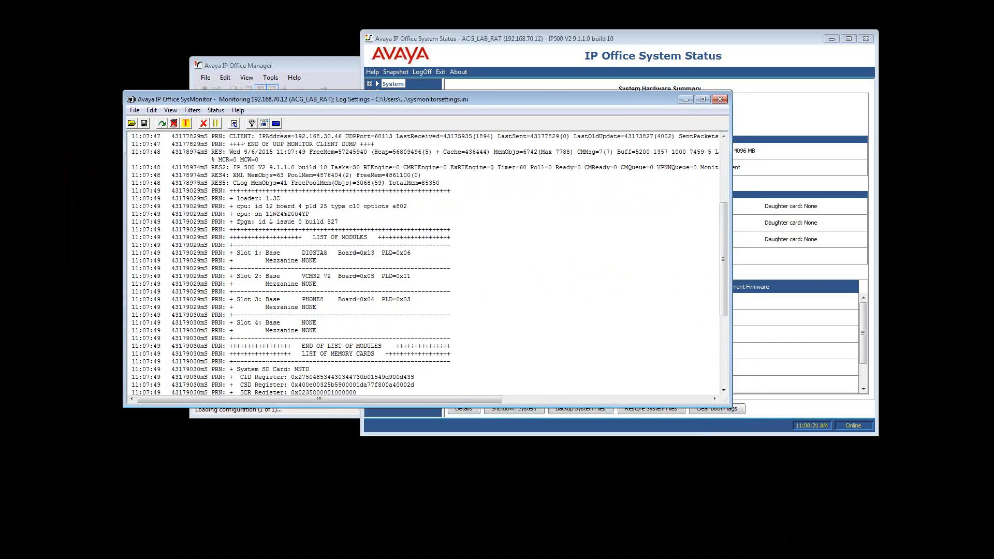
Check the connection settings for the system being monitored, and restart the monitor trace for 192.168.70.12
{"action": "left_click", "coordinate": [135, 110]}
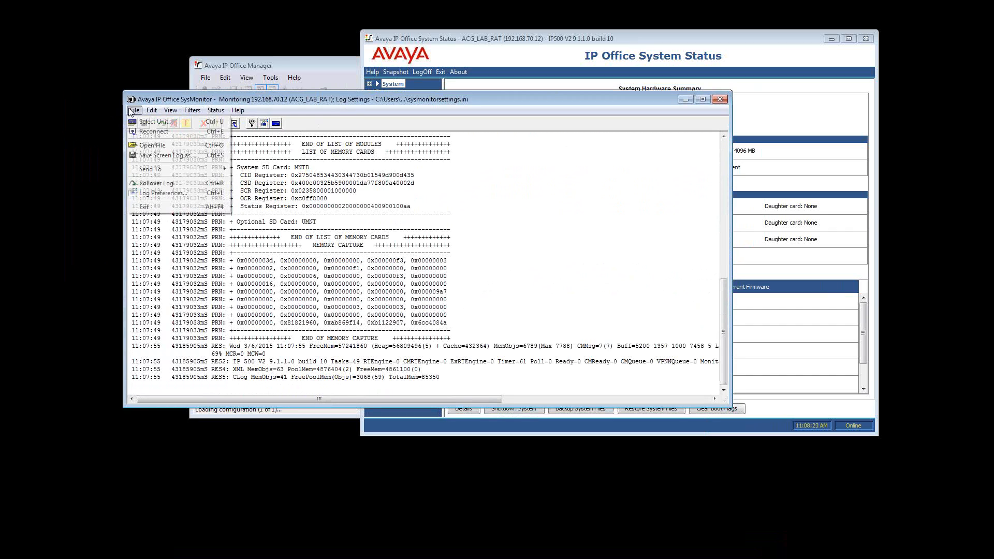
{"action": "left_click", "coordinate": [155, 122]}
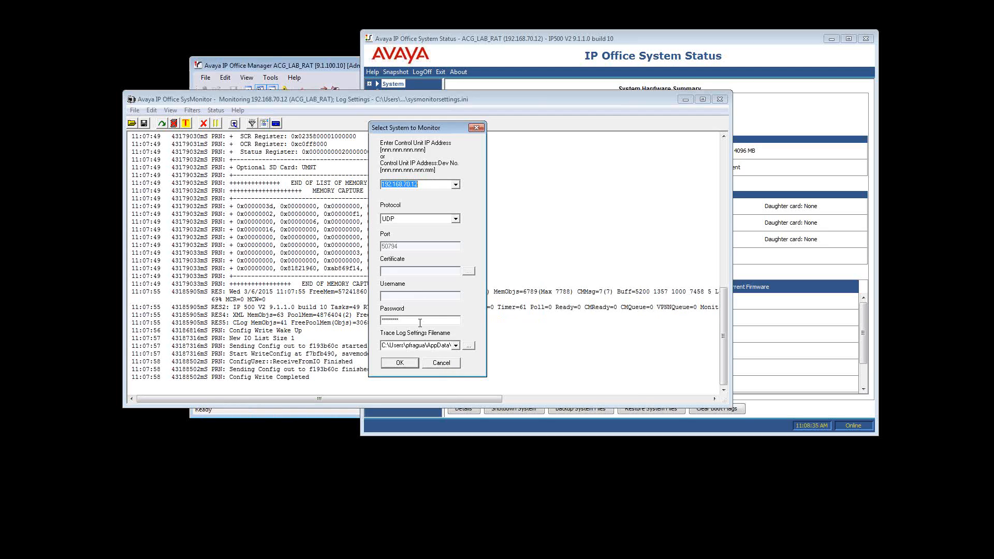
{"action": "left_click", "coordinate": [441, 365]}
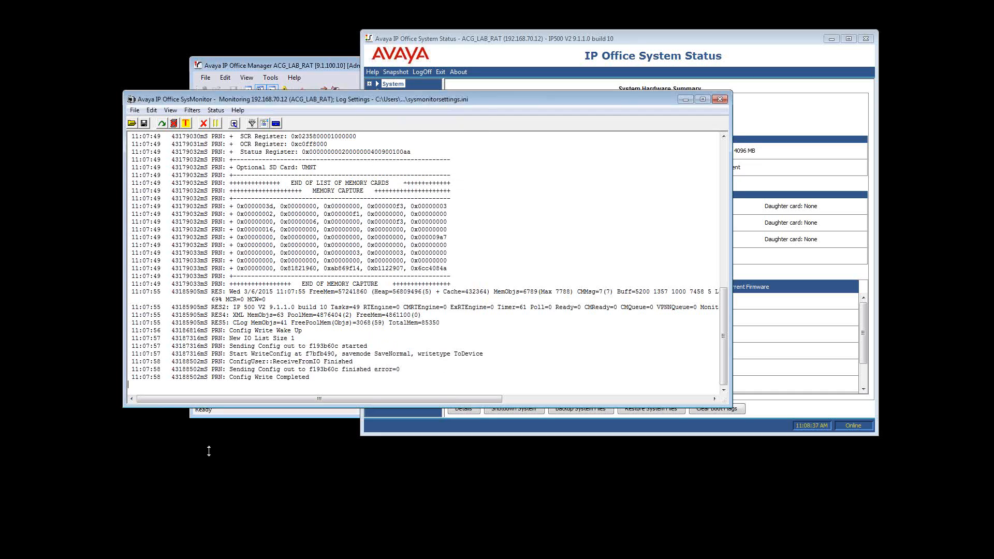
{"action": "left_click", "coordinate": [216, 123]}
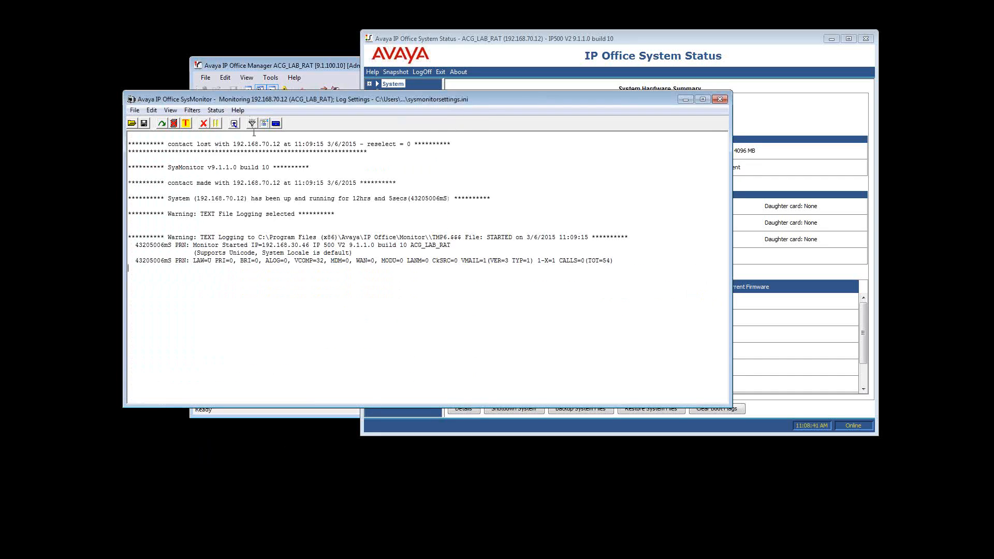
Minimize SysMonitor and System Status, and maximize IP Office Manager
{"action": "left_click", "coordinate": [682, 100]}
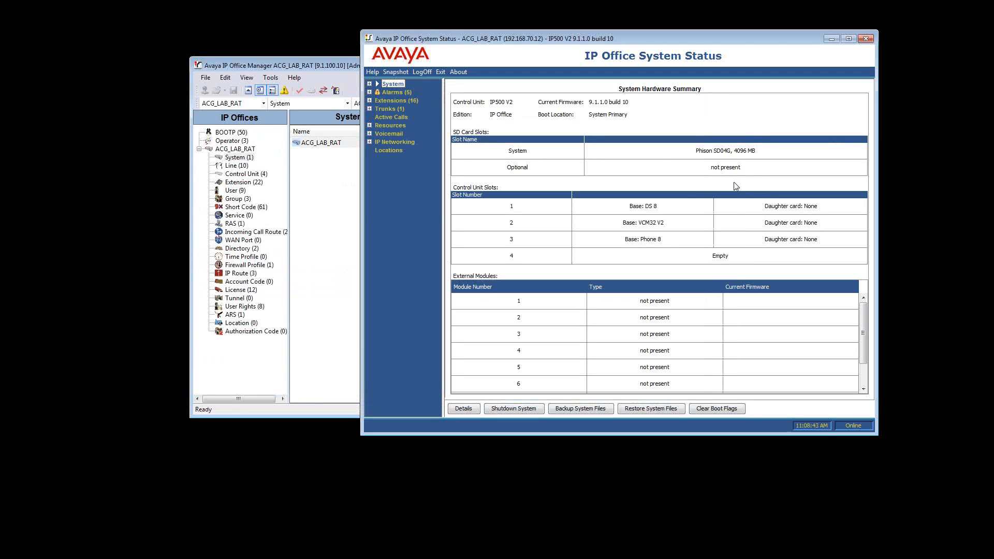
{"action": "left_click", "coordinate": [830, 40]}
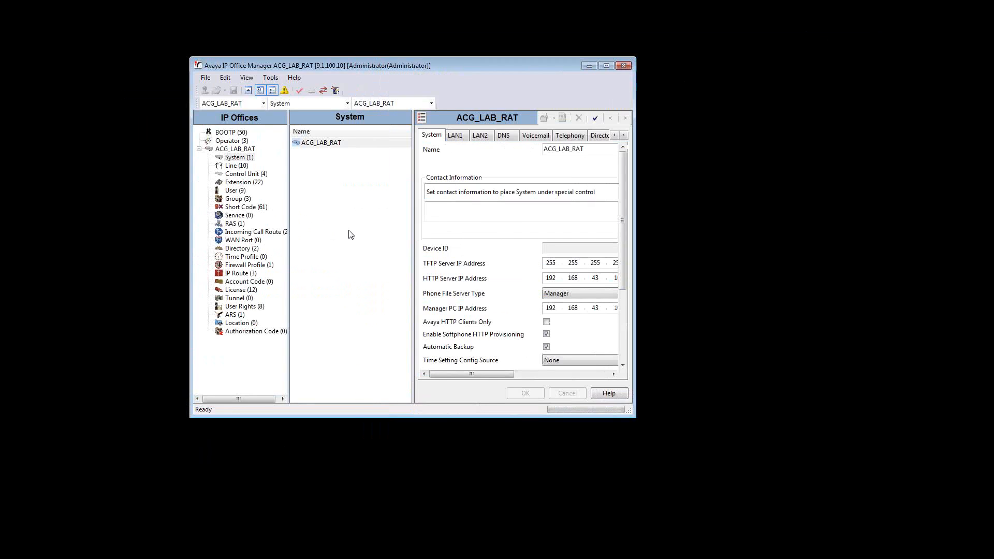
{"action": "left_click", "coordinate": [607, 65]}
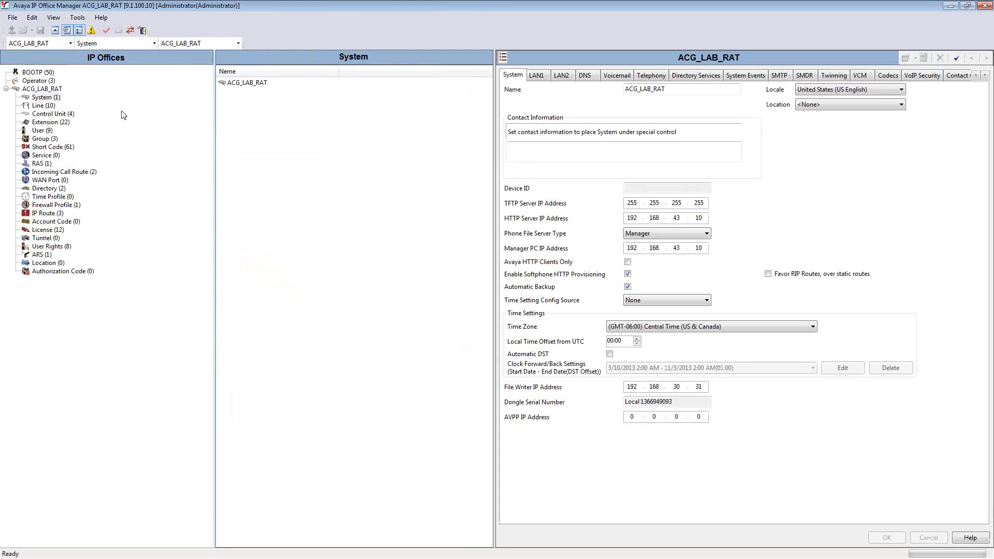
Create a new user record in the ACG_LAB_RAT configuration
{"action": "left_click", "coordinate": [41, 130]}
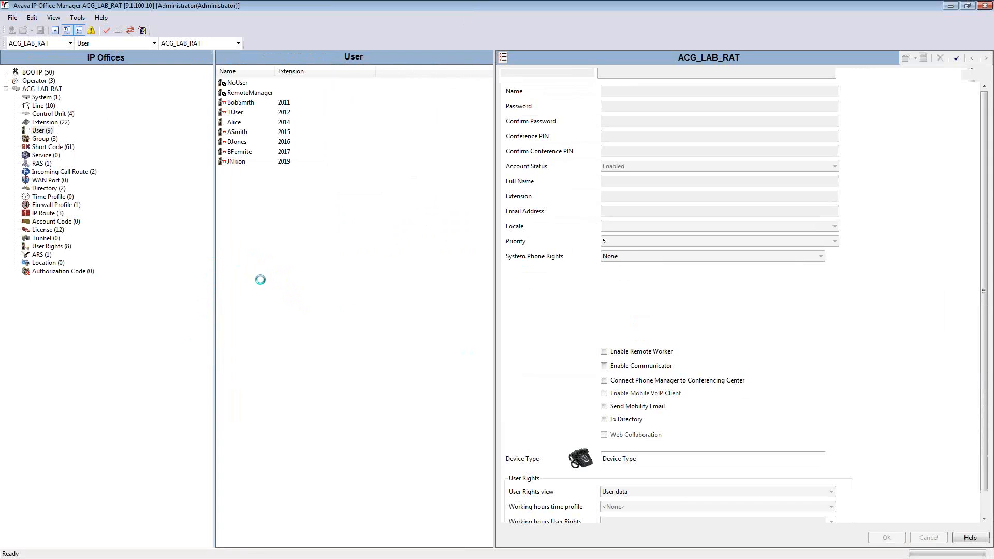
{"action": "right_click", "coordinate": [322, 294]}
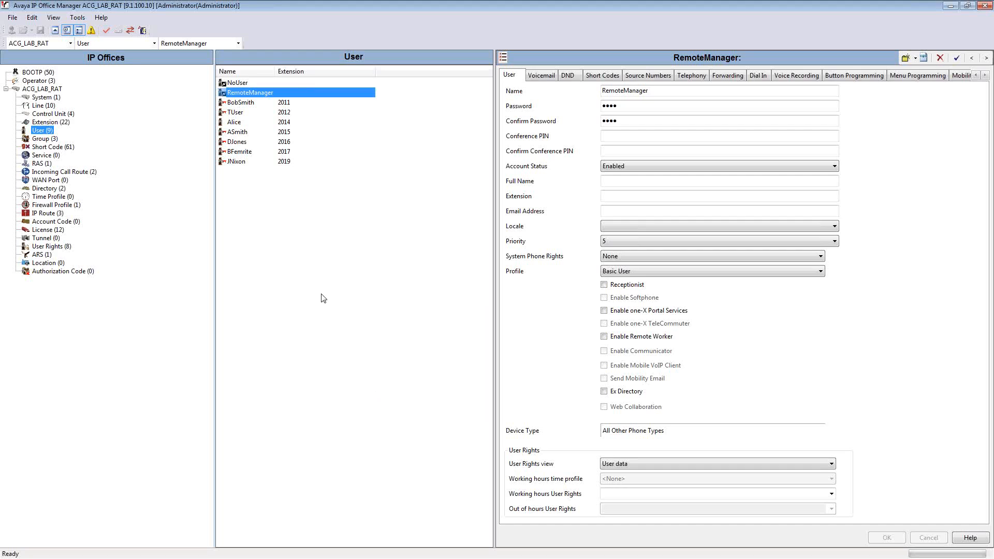
{"action": "left_click", "coordinate": [346, 301]}
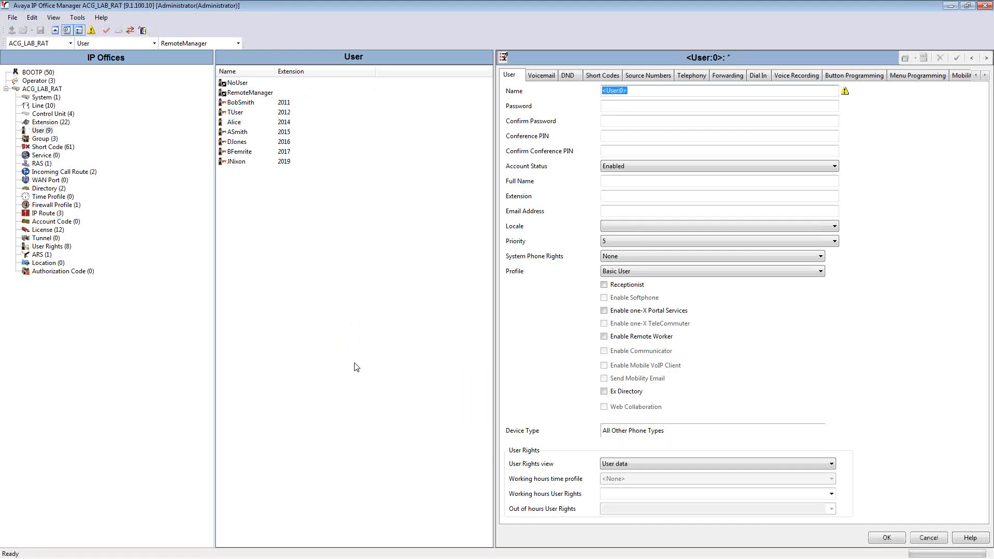
Enter the new user's name, and enter and confirm the user password
{"action": "type", "text": "PaulLab"}
{"action": "key", "text": "Tab"}
{"action": "type", "text": "••••"}
{"action": "key", "text": "Tab"}
{"action": "type", "text": "••••"}
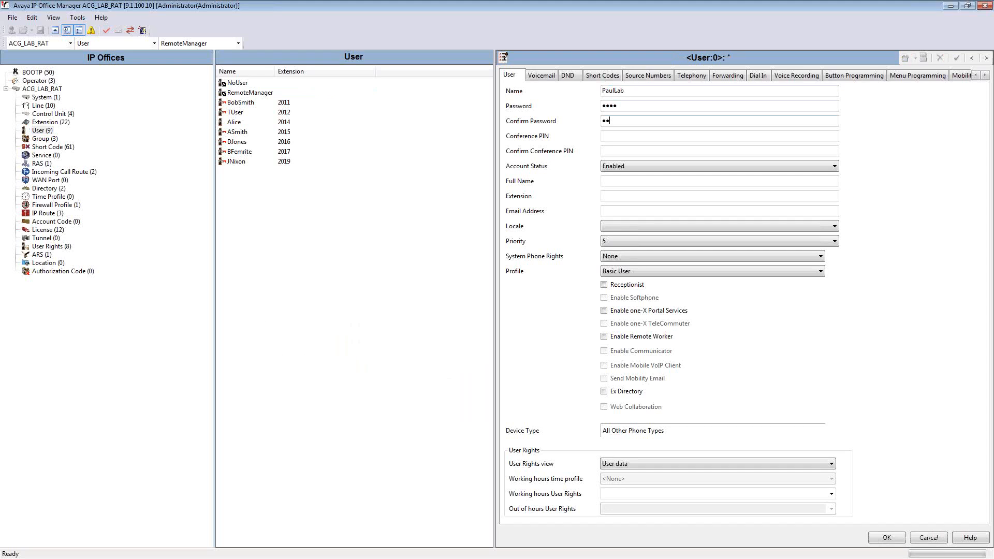
Enter the new user's full name, assign extension 2050 and keep the Basic User profile
{"action": "key", "text": "Tab"}
{"action": "key", "text": "Tab"}
{"action": "key", "text": "Tab"}
{"action": "key", "text": "Tab"}
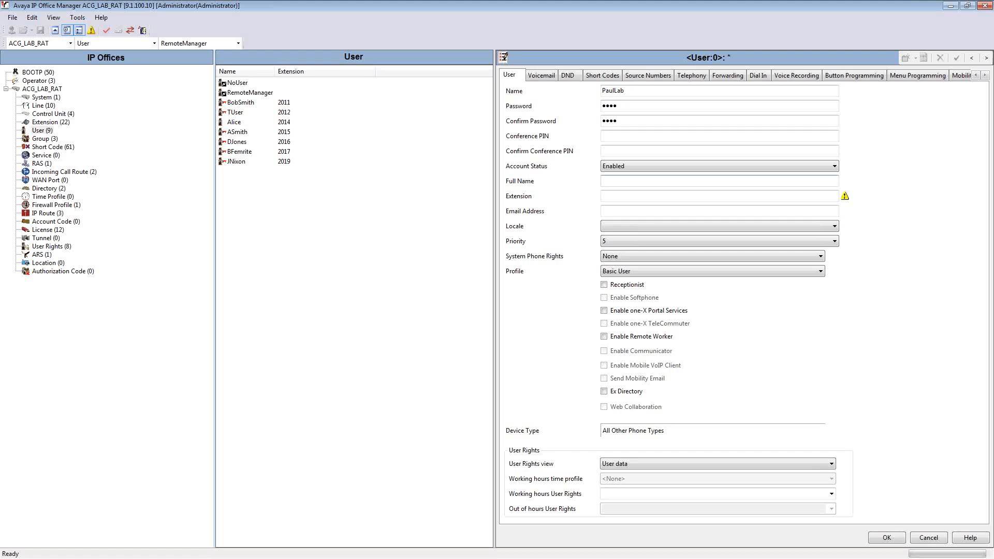
{"action": "type", "text": "PaulLab"}
{"action": "key", "text": "Tab"}
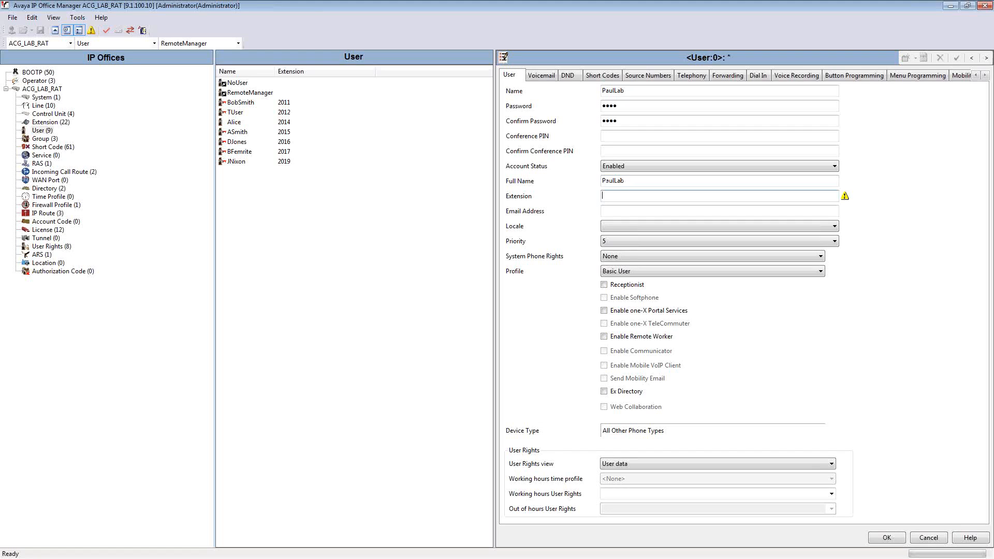
{"action": "type", "text": "2050"}
{"action": "left_click", "coordinate": [651, 273]}
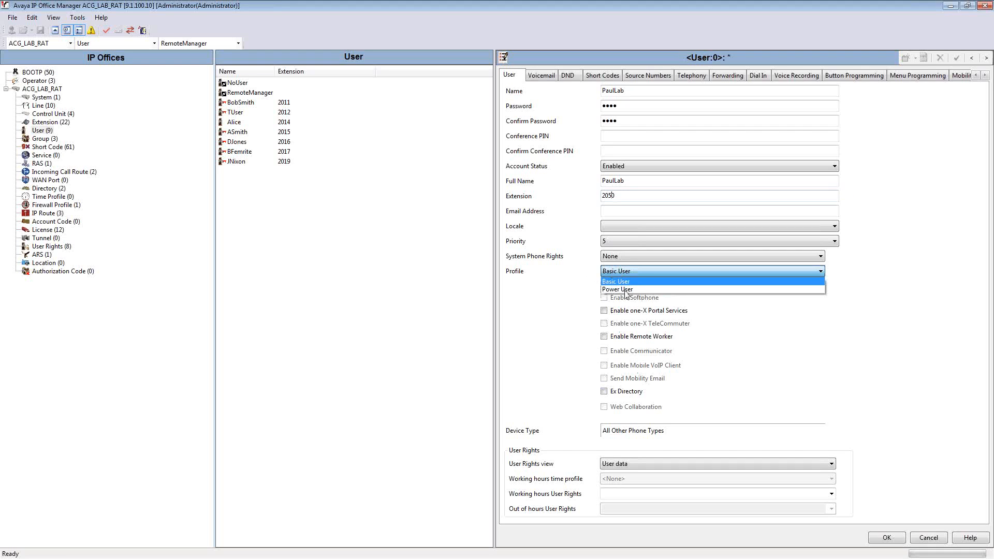
{"action": "left_click", "coordinate": [591, 286]}
Enter and confirm the new user's voicemail code in the voicemail settings
{"action": "left_click", "coordinate": [542, 76]}
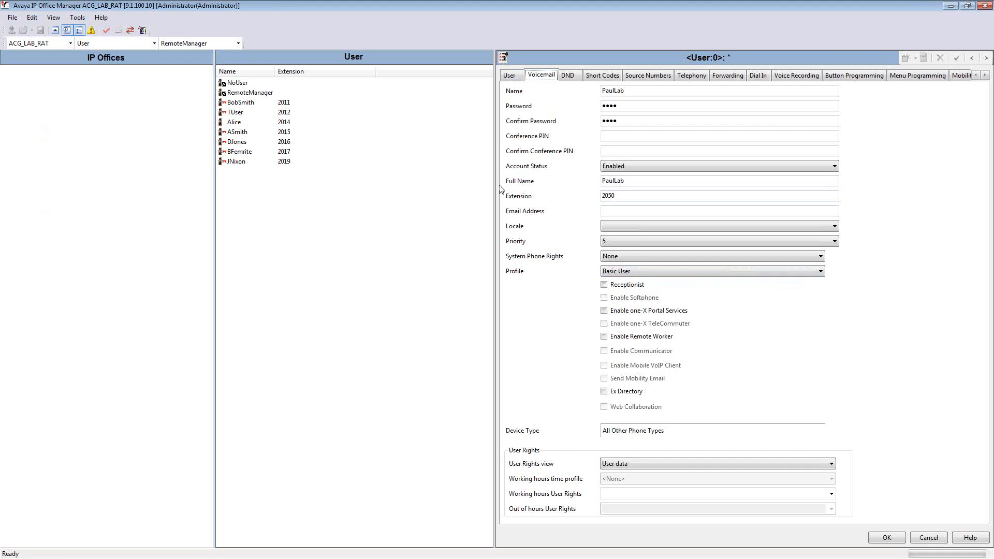
{"action": "left_click", "coordinate": [635, 92]}
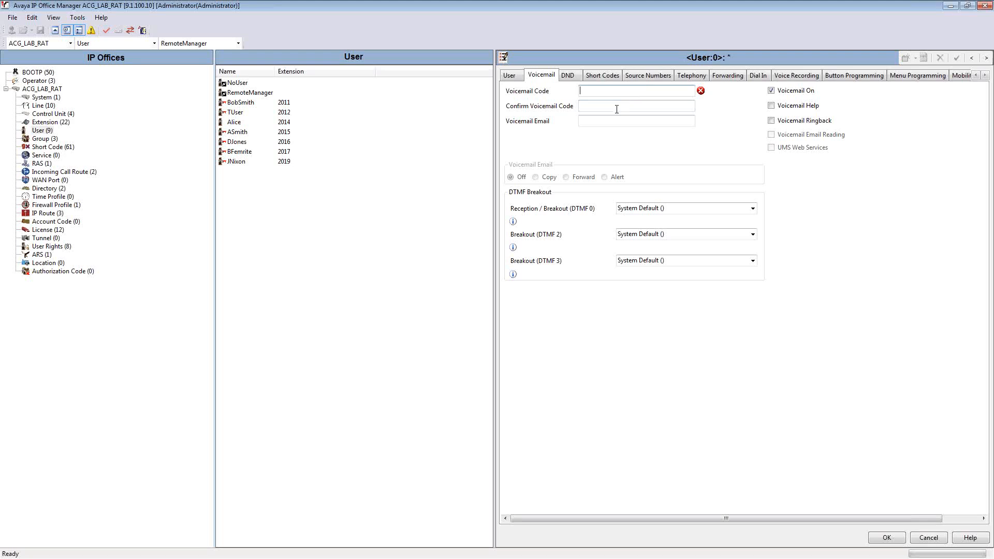
{"action": "type", "text": "••••"}
{"action": "key", "text": "Tab"}
{"action": "type", "text": "••••"}
{"action": "key", "text": "Tab"}
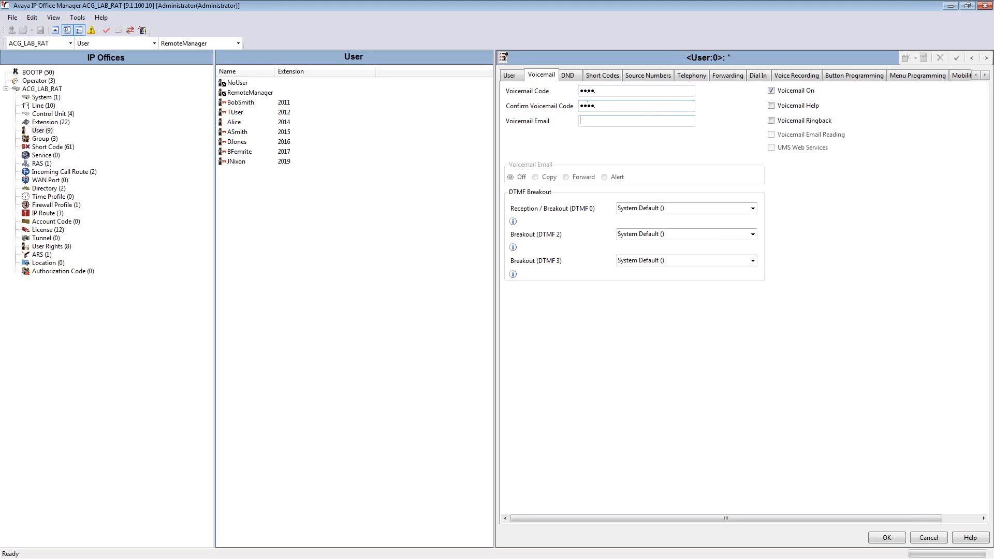
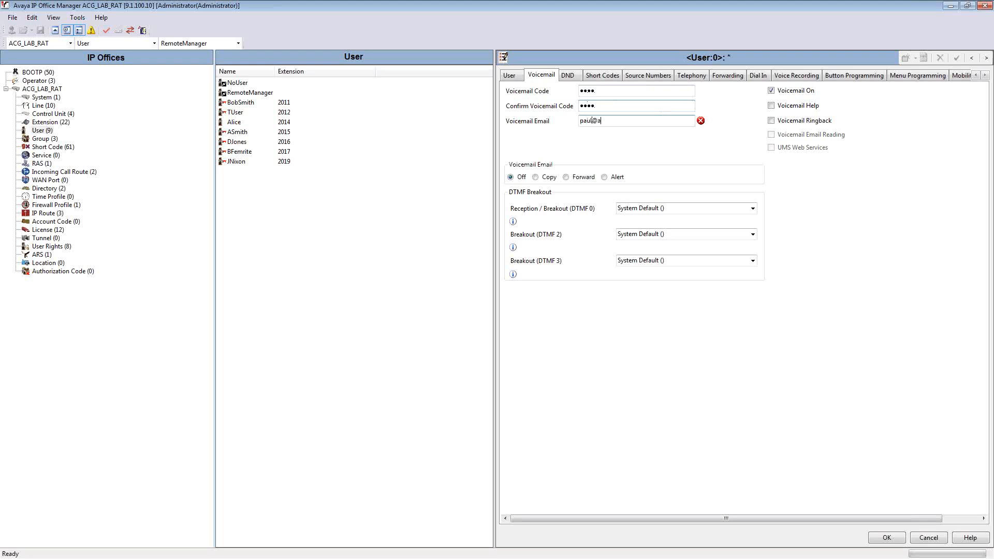
Enter the user's voicemail email address and set the voicemail email mode to Copy
{"action": "left_click", "coordinate": [543, 181]}
Enter and confirm the user's login code in the telephony supervisor settings
{"action": "left_click", "coordinate": [689, 77]}
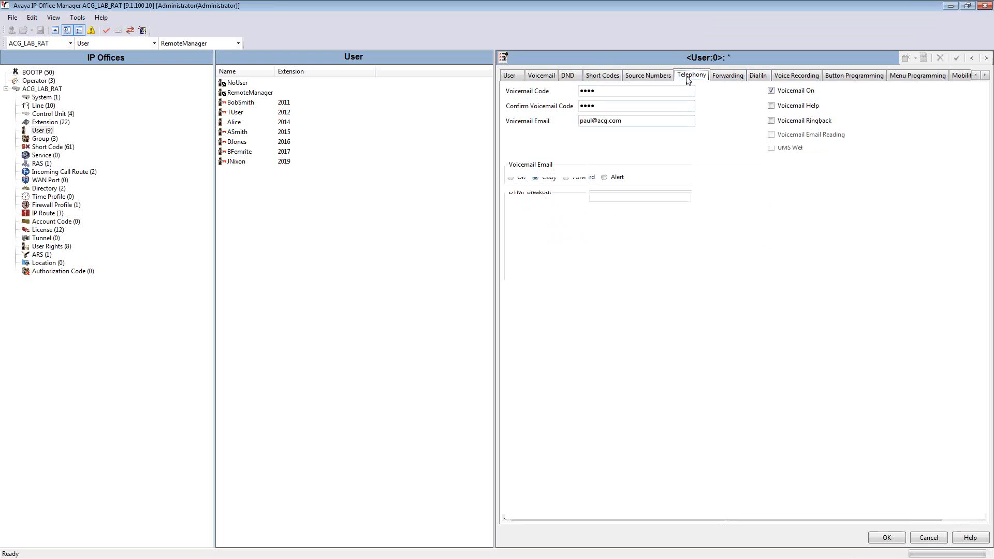
{"action": "left_click", "coordinate": [573, 91]}
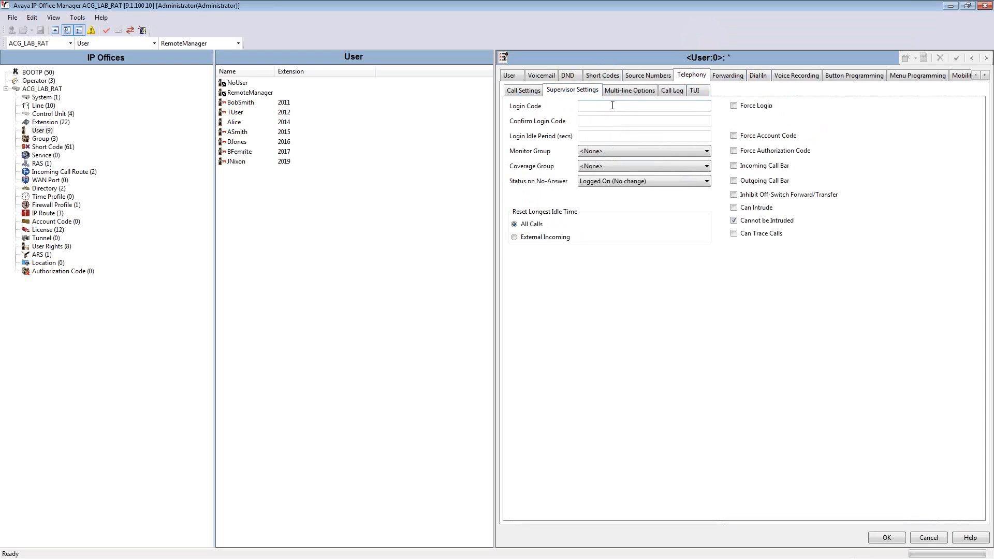
{"action": "key", "text": "Tab"}
{"action": "type", "text": "••"}
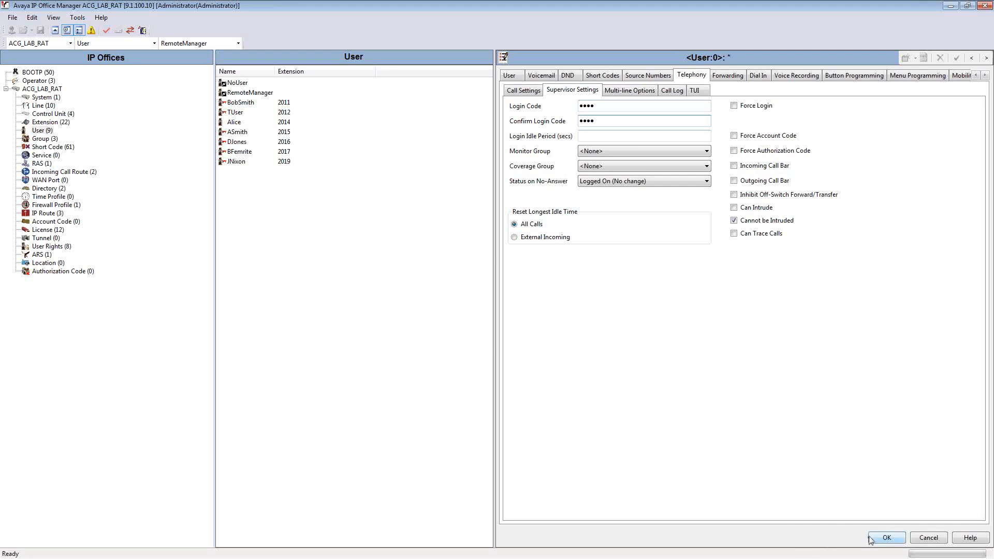
Save the new user and create an H323 extension with the same number
{"action": "left_click", "coordinate": [885, 538]}
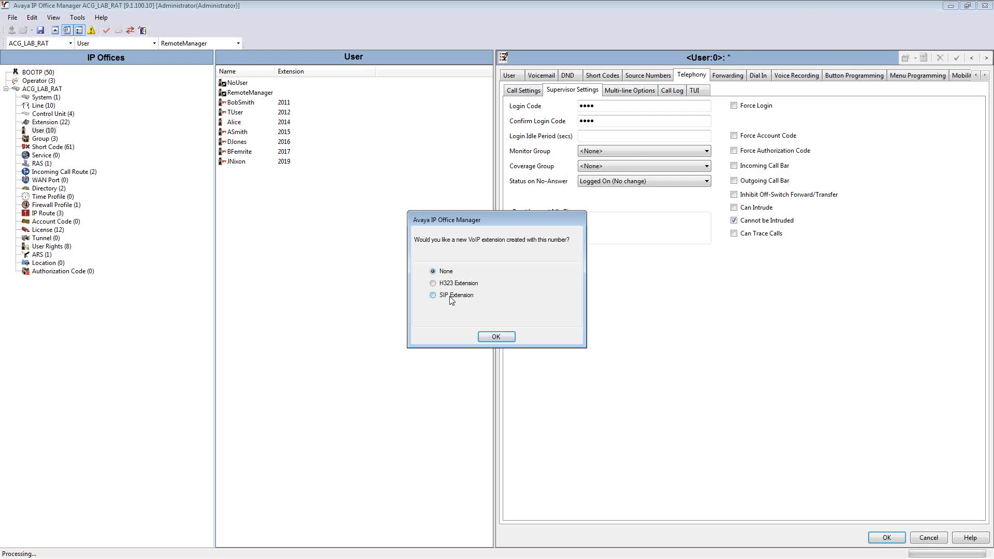
{"action": "left_click", "coordinate": [445, 283]}
{"action": "left_click", "coordinate": [496, 336]}
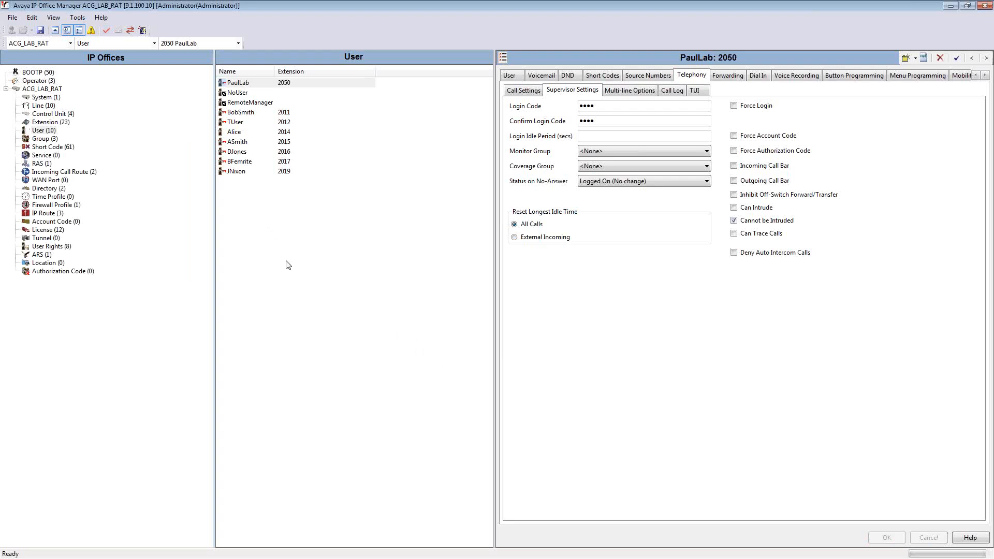
Open the extension record for 2050 to check its settings
{"action": "left_click", "coordinate": [62, 128]}
{"action": "left_click", "coordinate": [70, 123]}
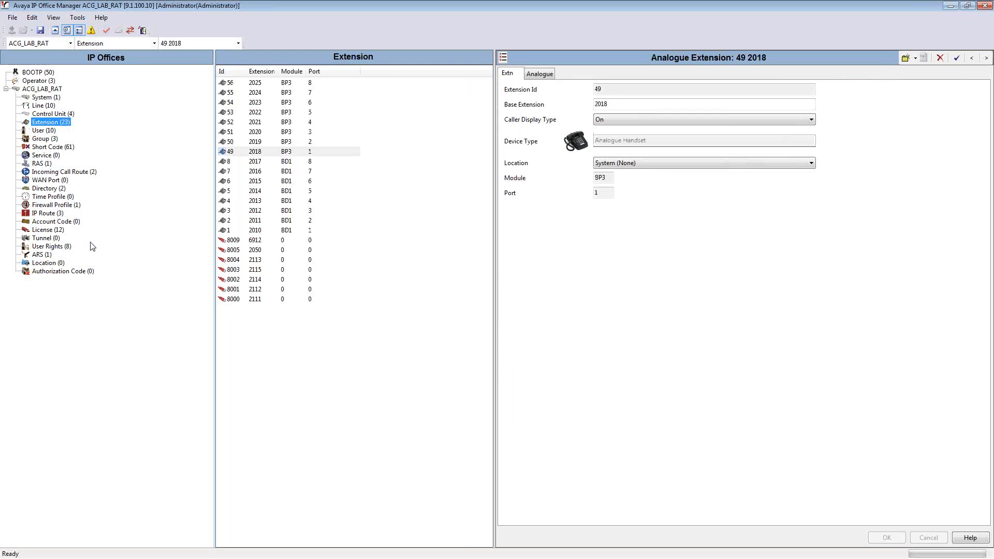
{"action": "left_click", "coordinate": [258, 251]}
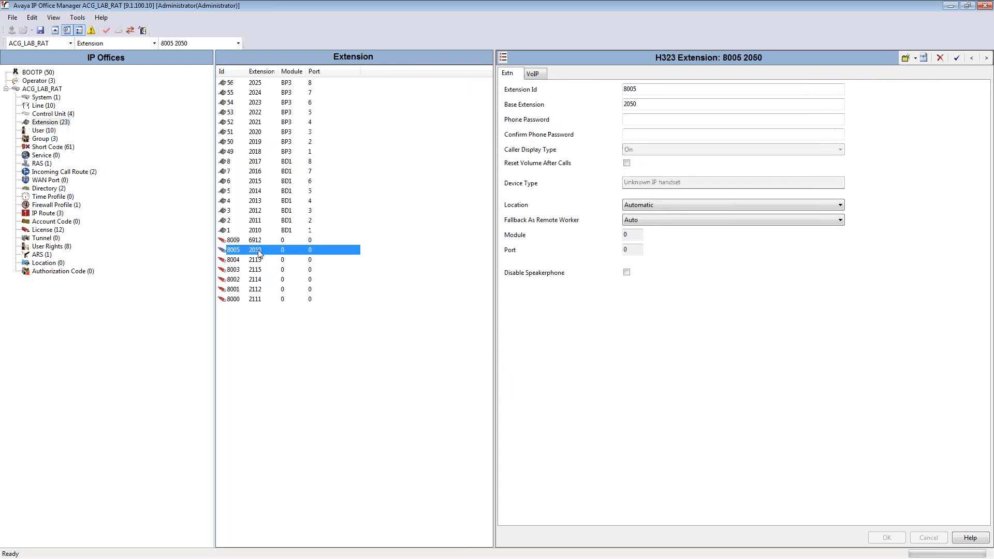
Widen the user details pane and copy programmed buttons 1 through 7 from the user at extension 2019
{"action": "left_click", "coordinate": [37, 131]}
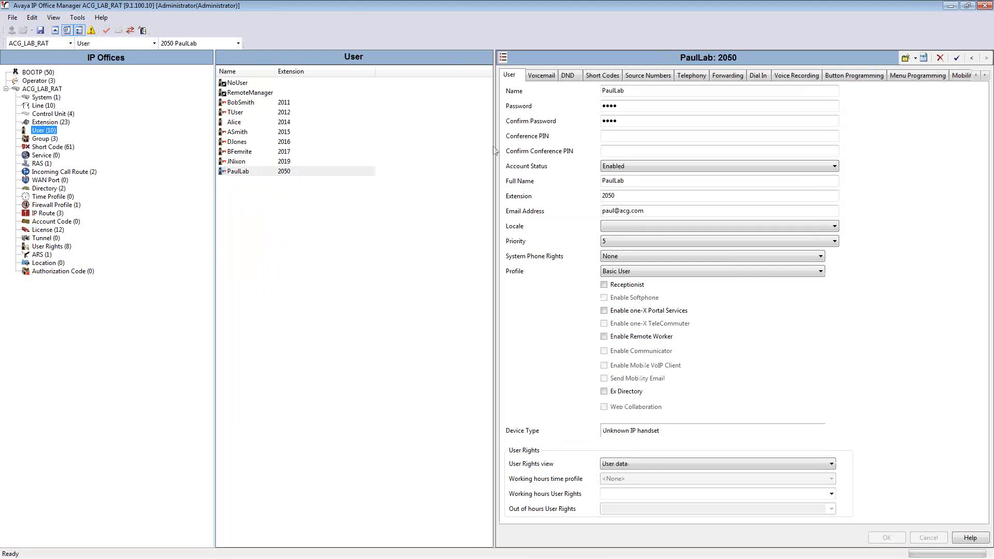
{"action": "mouse_move", "coordinate": [495, 153]}
{"action": "left_mouse_down"}
{"action": "mouse_move", "coordinate": [482, 208]}
{"action": "mouse_move", "coordinate": [380, 270]}
{"action": "mouse_move", "coordinate": [330, 248]}
{"action": "left_mouse_up"}
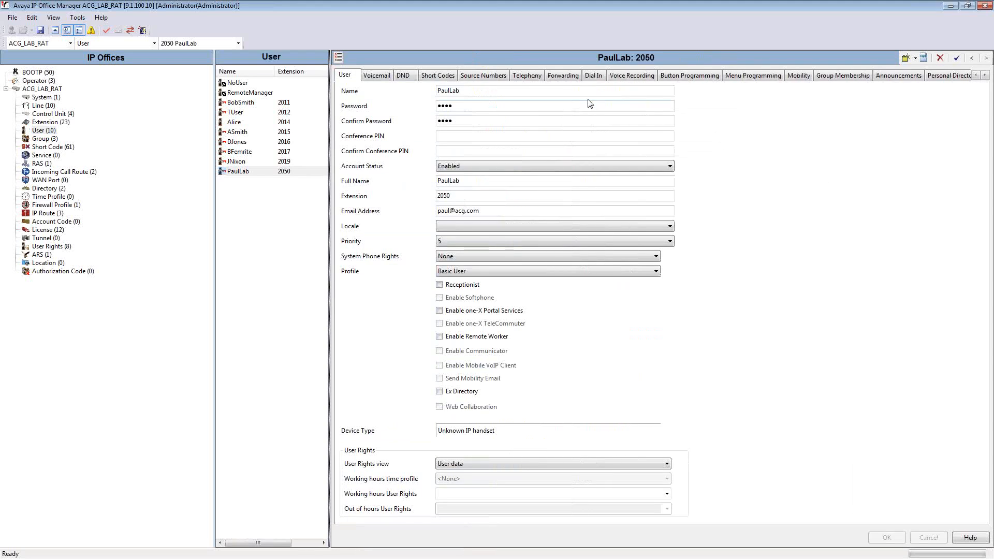
{"action": "left_click", "coordinate": [679, 78]}
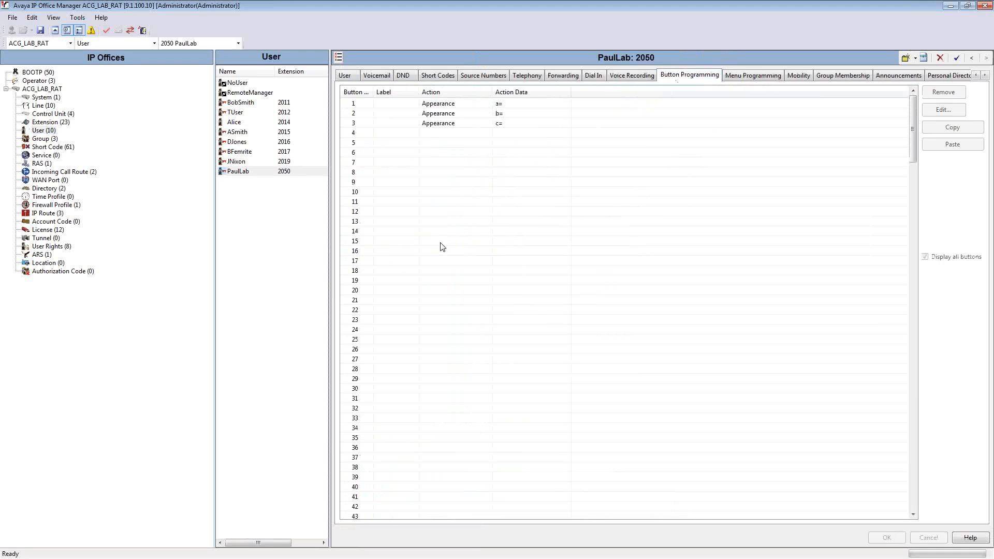
{"action": "left_click", "coordinate": [279, 161]}
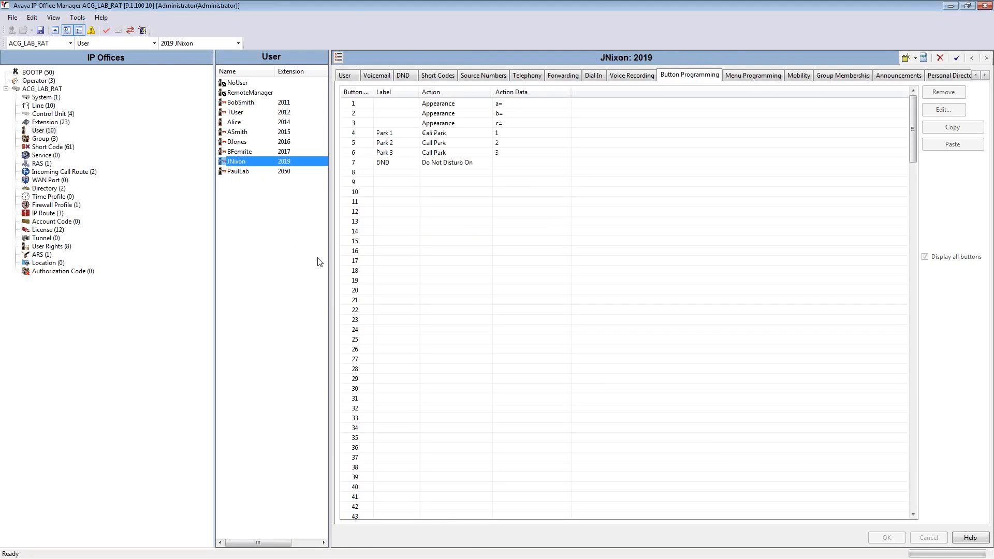
{"action": "left_click", "coordinate": [479, 104]}
{"action": "left_click", "coordinate": [438, 162], "text": "shift"}
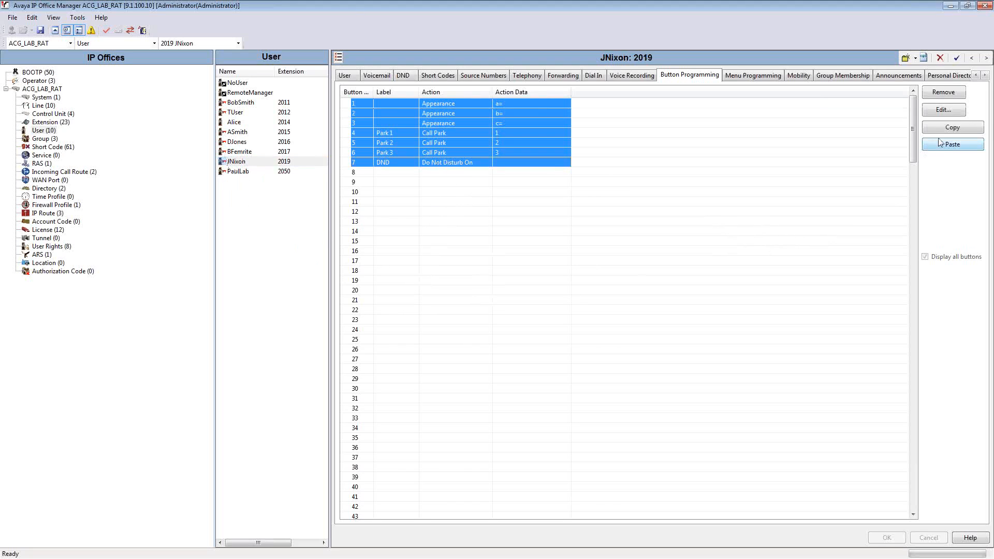
{"action": "left_click", "coordinate": [951, 129]}
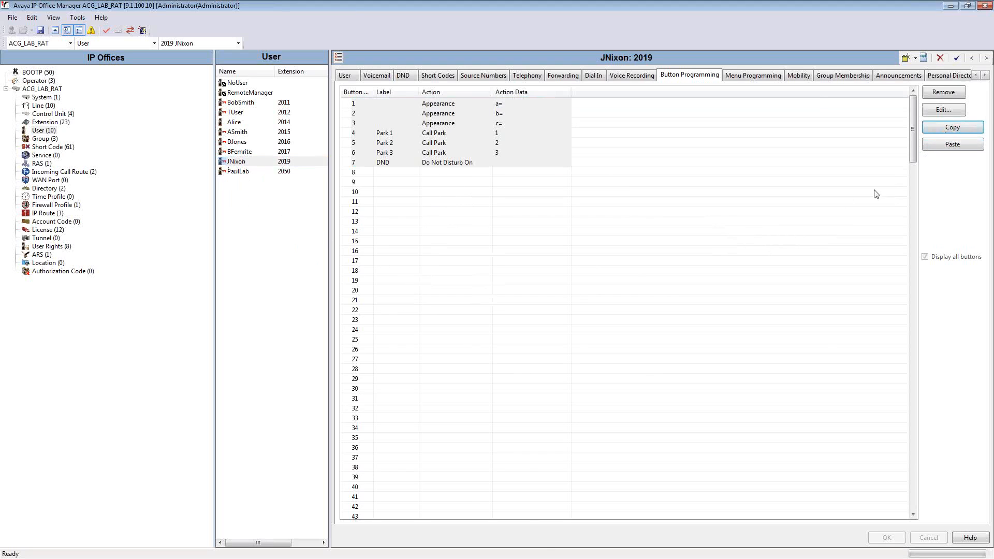
Paste the copied button programming into the user at extension 2050, starting at button 1, and save the change
{"action": "left_click", "coordinate": [275, 172]}
{"action": "left_click", "coordinate": [455, 104]}
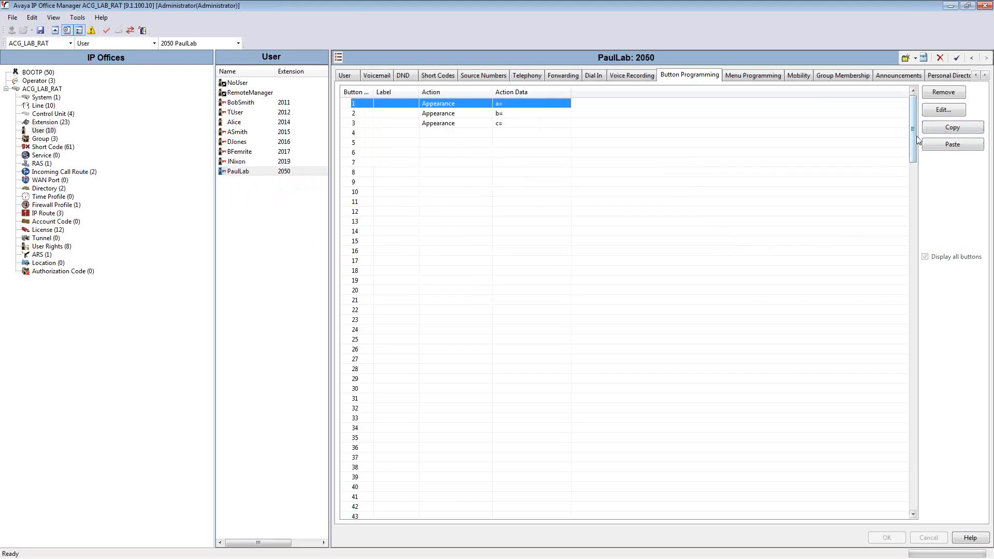
{"action": "left_click", "coordinate": [940, 152]}
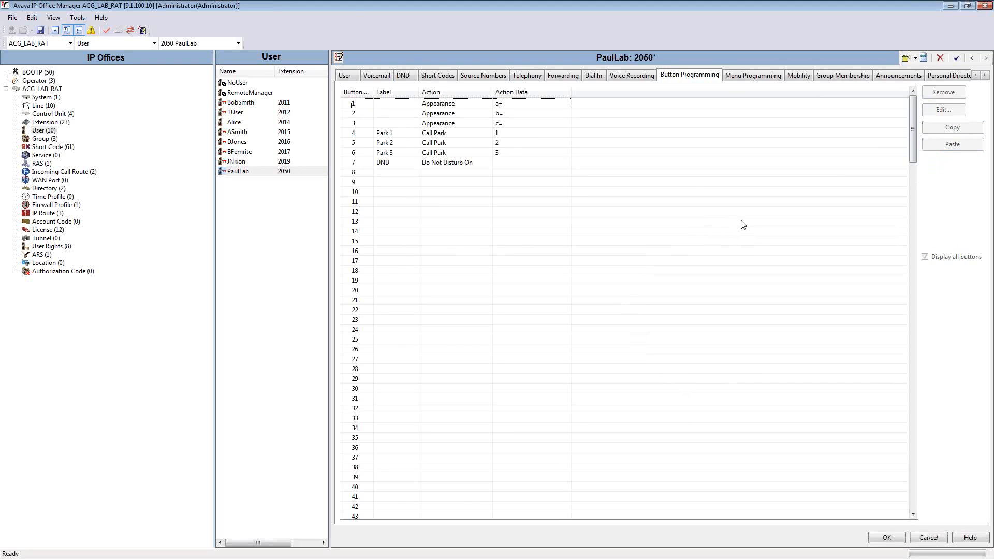
{"action": "left_click", "coordinate": [887, 537]}
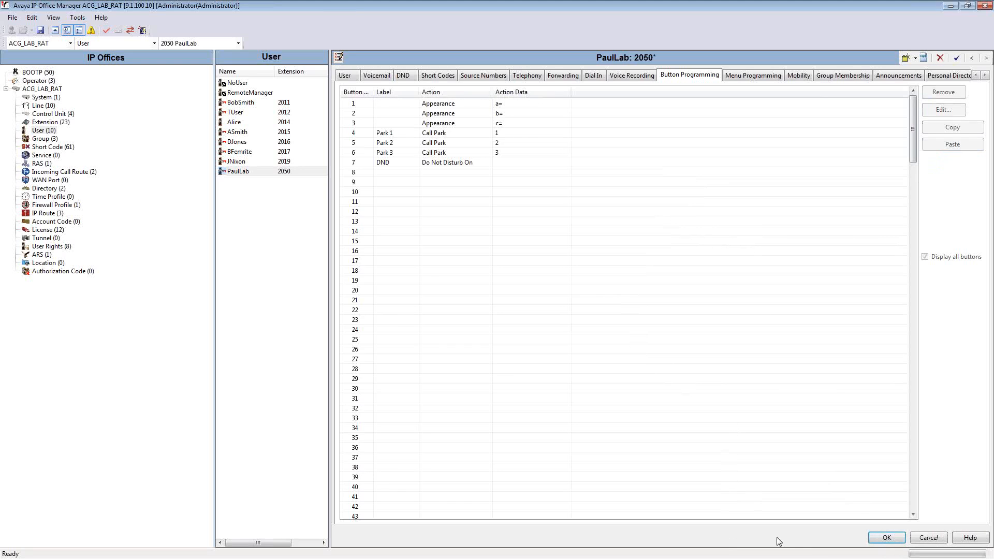
{"action": "left_click", "coordinate": [886, 538]}
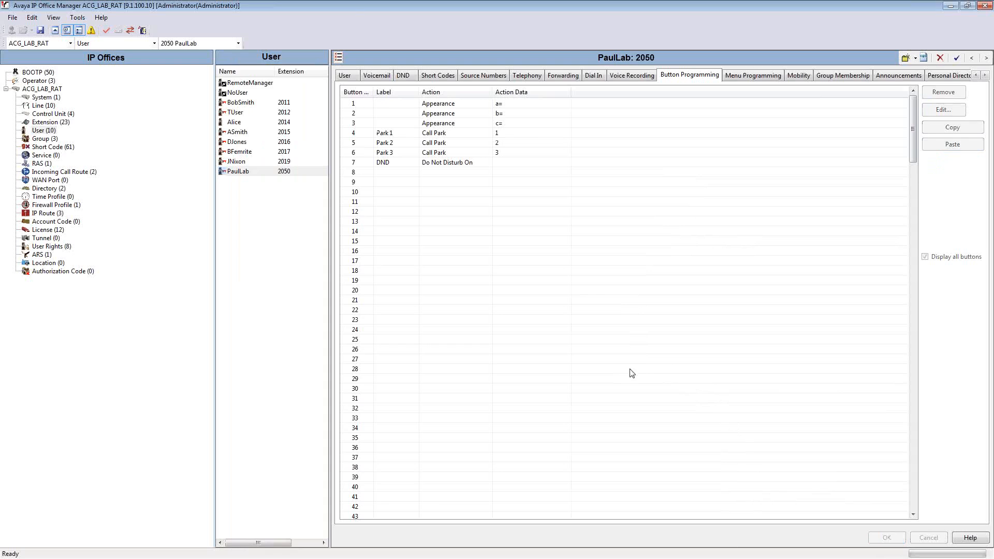
{"action": "left_click", "coordinate": [343, 78]}
{"action": "left_click", "coordinate": [247, 239]}
{"action": "right_click", "coordinate": [247, 239]}
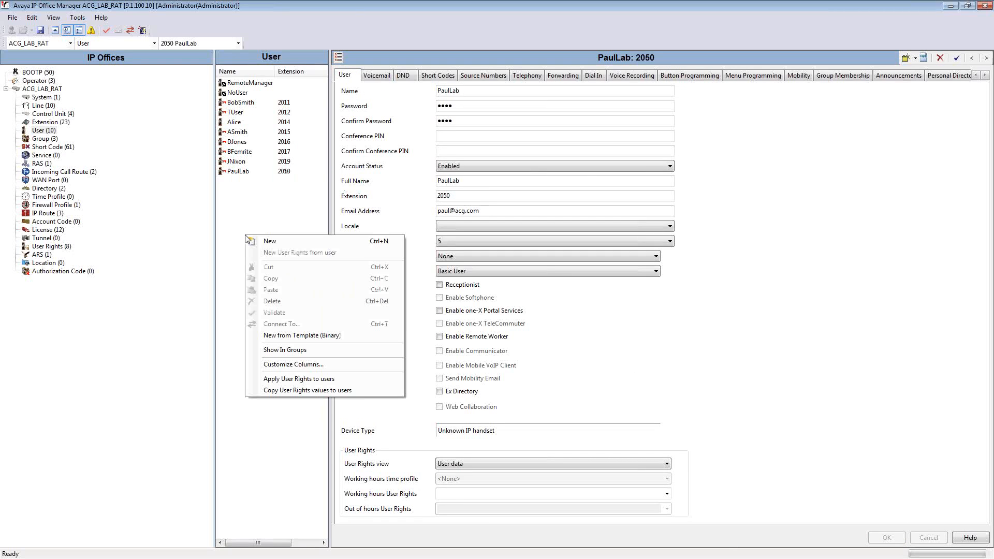
{"action": "left_click", "coordinate": [266, 241]}
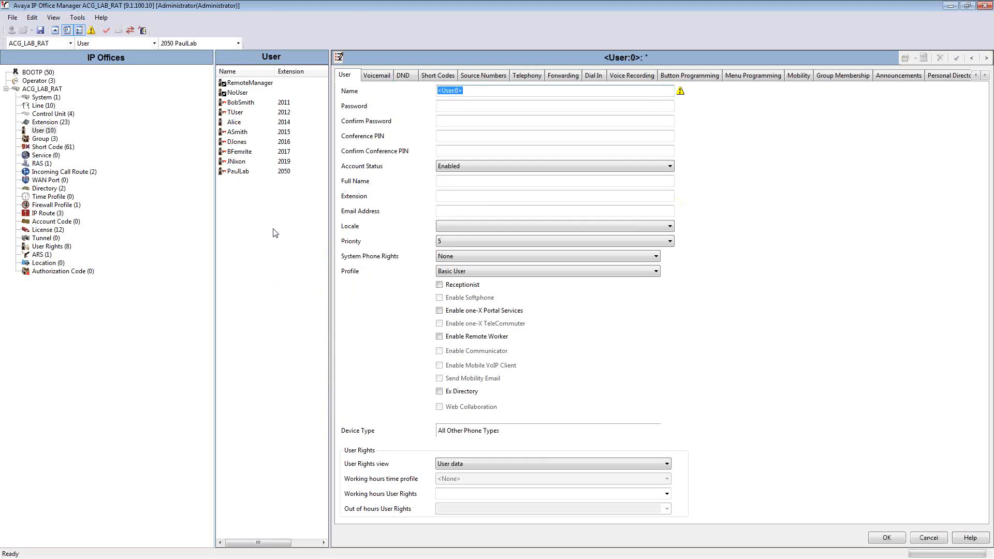
{"action": "left_click", "coordinate": [920, 538]}
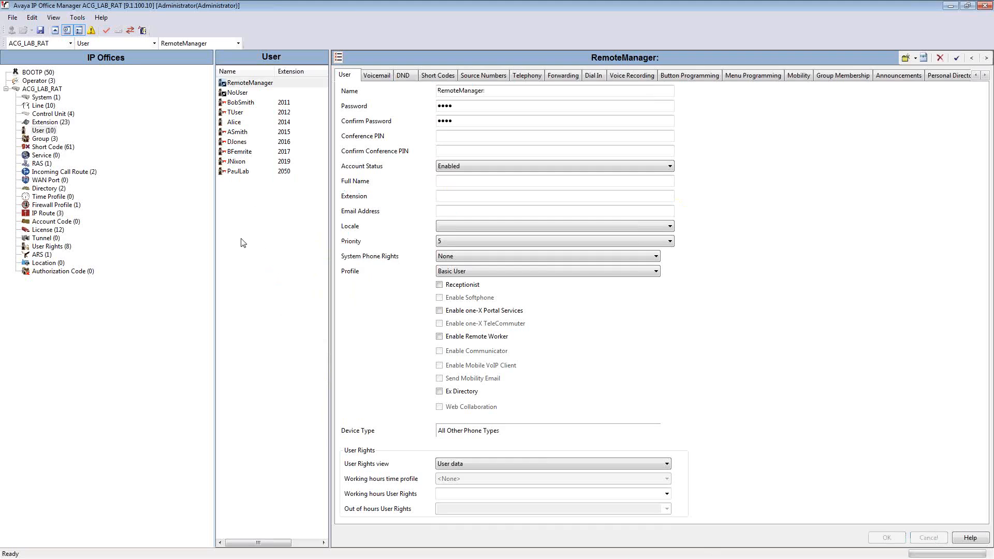
Create another user record, enter the user's name, and enter and confirm the account password
{"action": "right_click", "coordinate": [255, 231]}
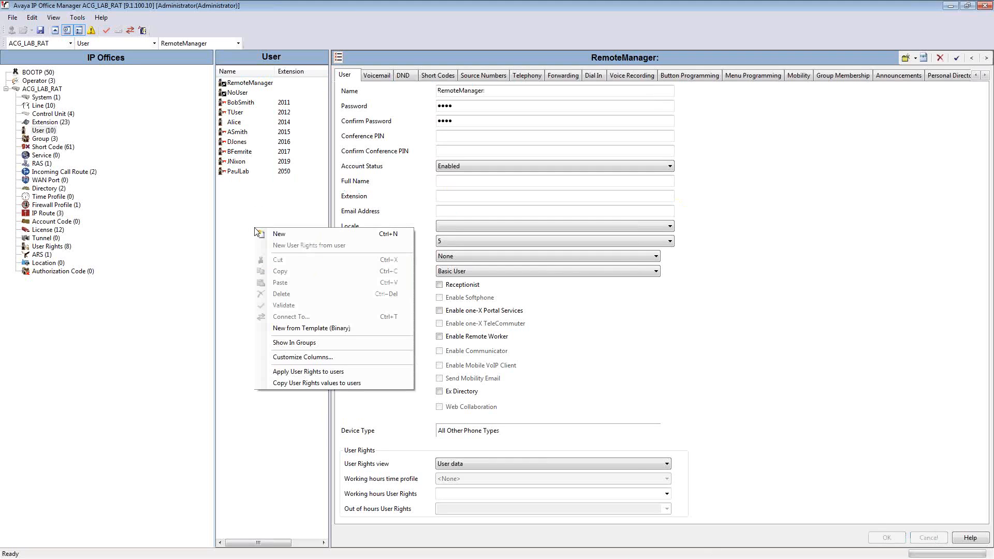
{"action": "left_click", "coordinate": [285, 239]}
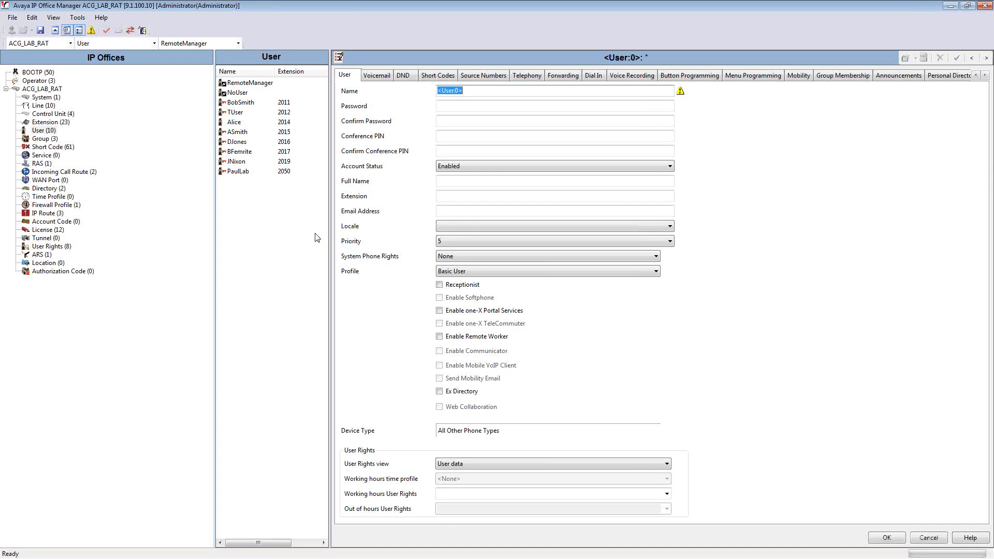
{"action": "type", "text": "DannyLab"}
{"action": "key", "text": "Tab"}
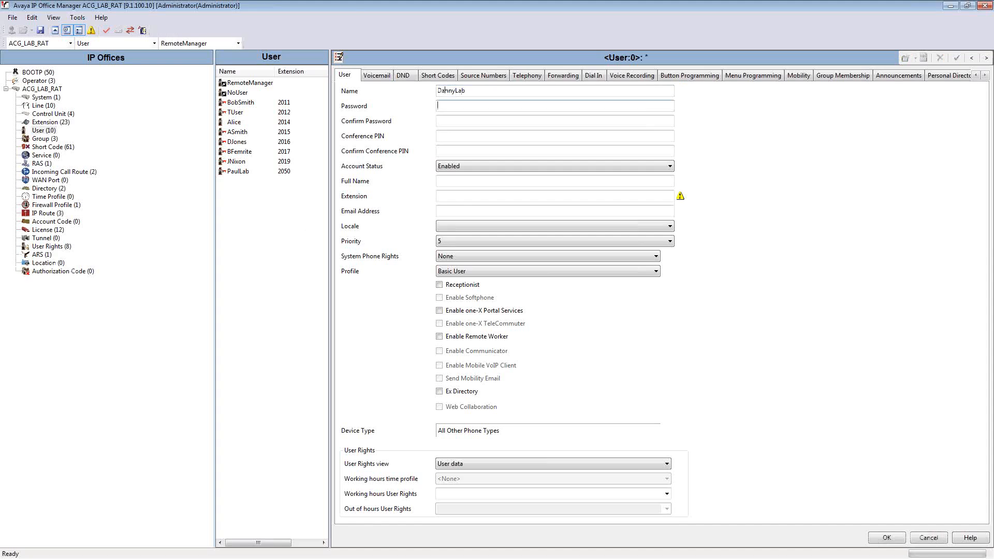
{"action": "type", "text": "1234"}
{"action": "key", "text": "Tab"}
{"action": "type", "text": "1"}
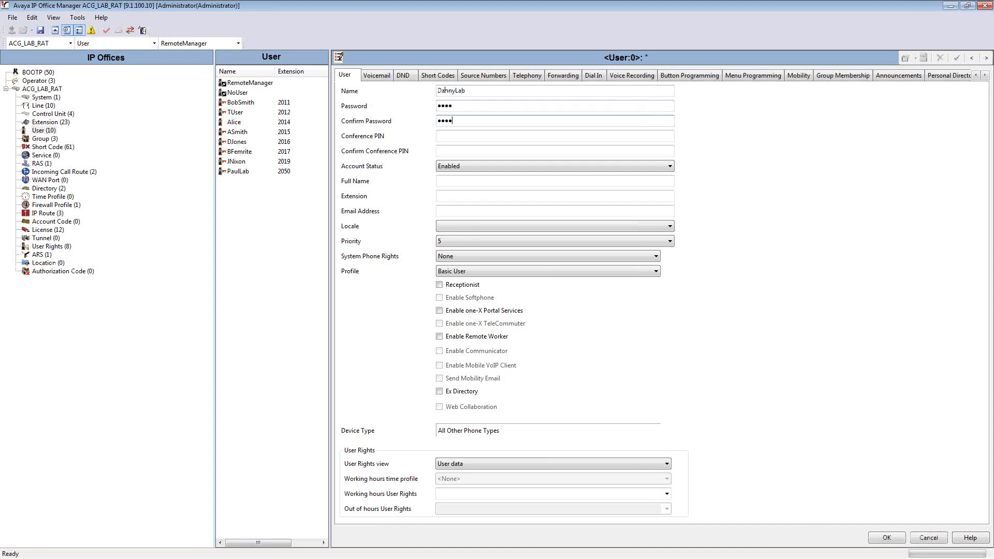
Enter the user's full name, assign extension 2065 and set the profile to Power User
{"action": "key", "text": "Tab"}
{"action": "key", "text": "Tab"}
{"action": "key", "text": "Tab"}
{"action": "key", "text": "Tab"}
{"action": "key", "text": "Tab"}
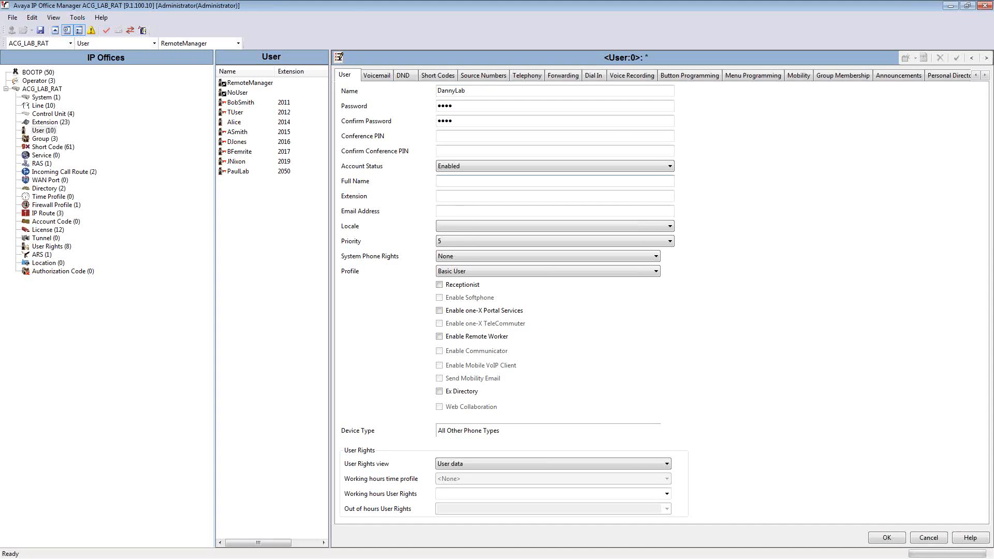
{"action": "type", "text": "DannyLab"}
{"action": "key", "text": "Tab"}
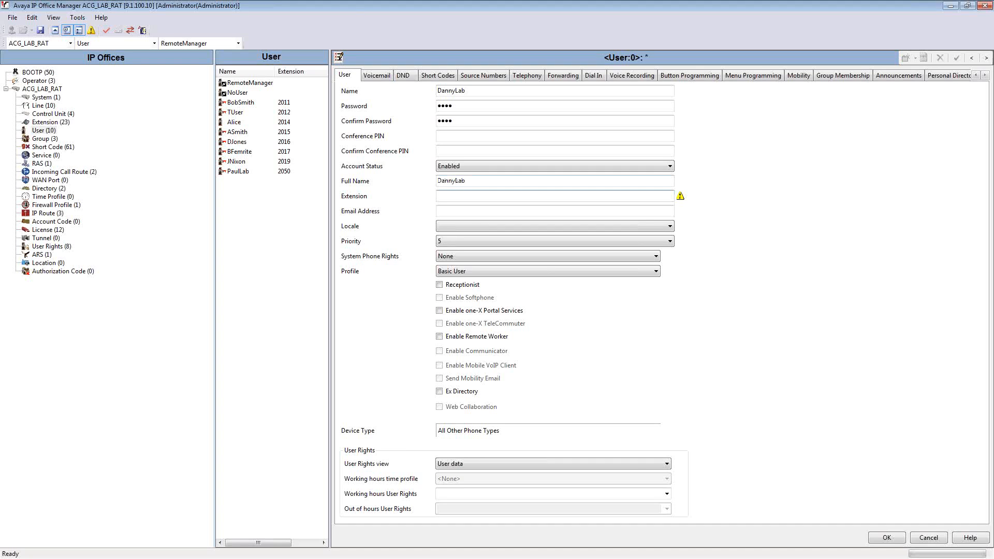
{"action": "type", "text": "2065"}
{"action": "left_click", "coordinate": [492, 274]}
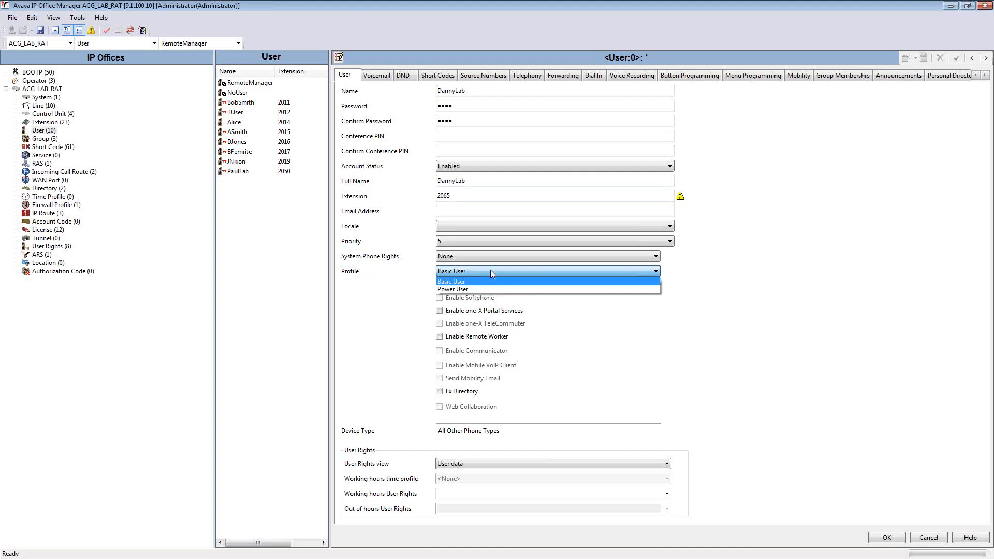
{"action": "left_click", "coordinate": [476, 291]}
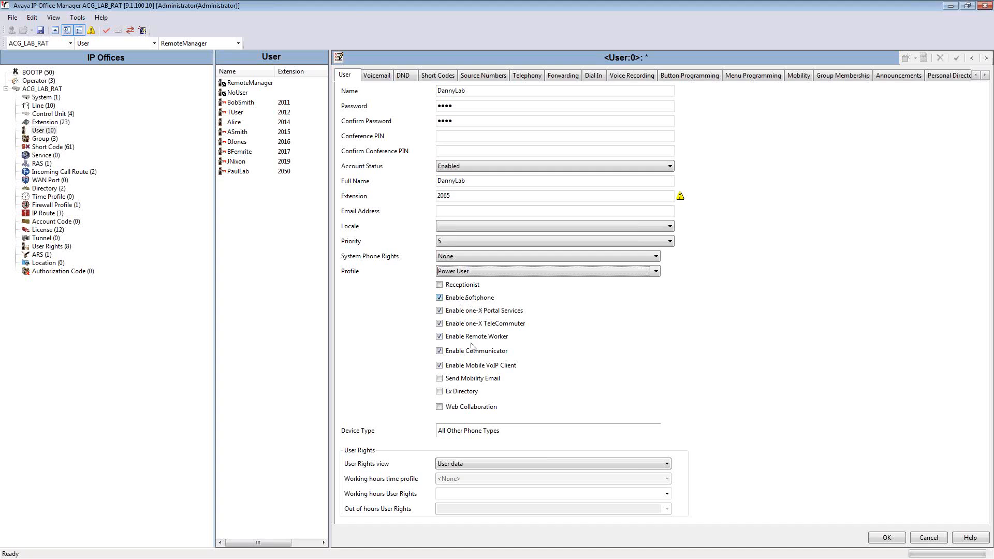
Enter and confirm the login code for the new user at extension 2065
{"action": "left_click", "coordinate": [886, 539]}
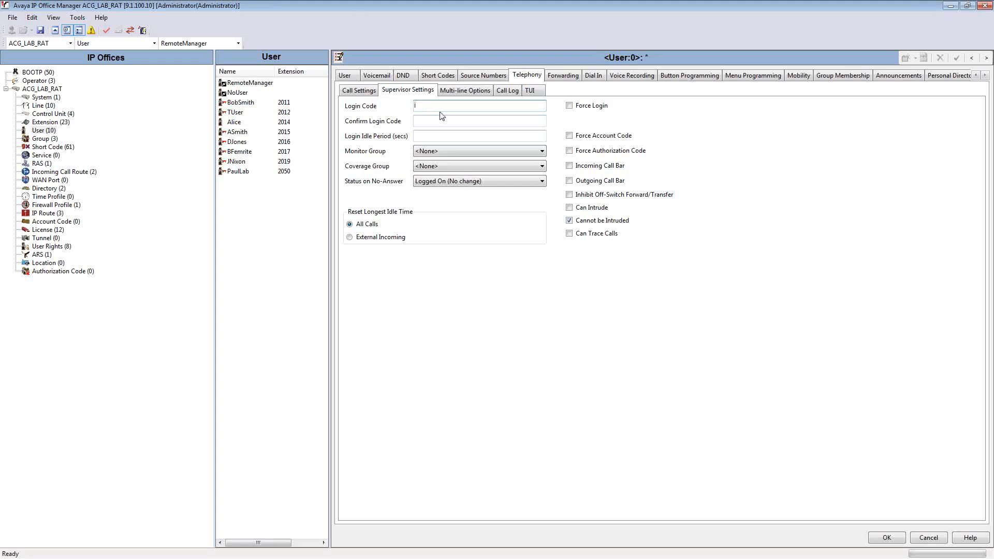
{"action": "type", "text": "1212"}
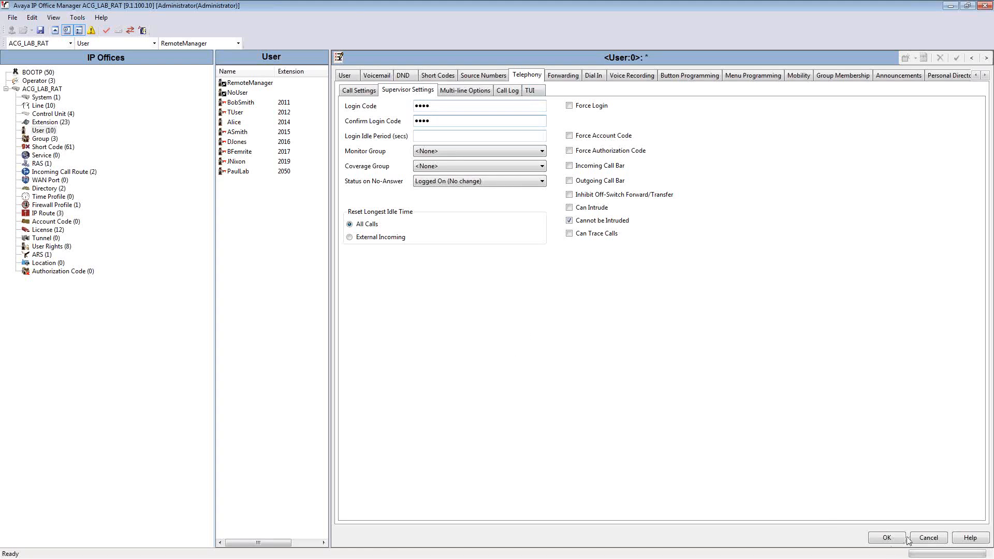
Save the user at extension 2065 and create a matching H323 extension
{"action": "left_click", "coordinate": [888, 538]}
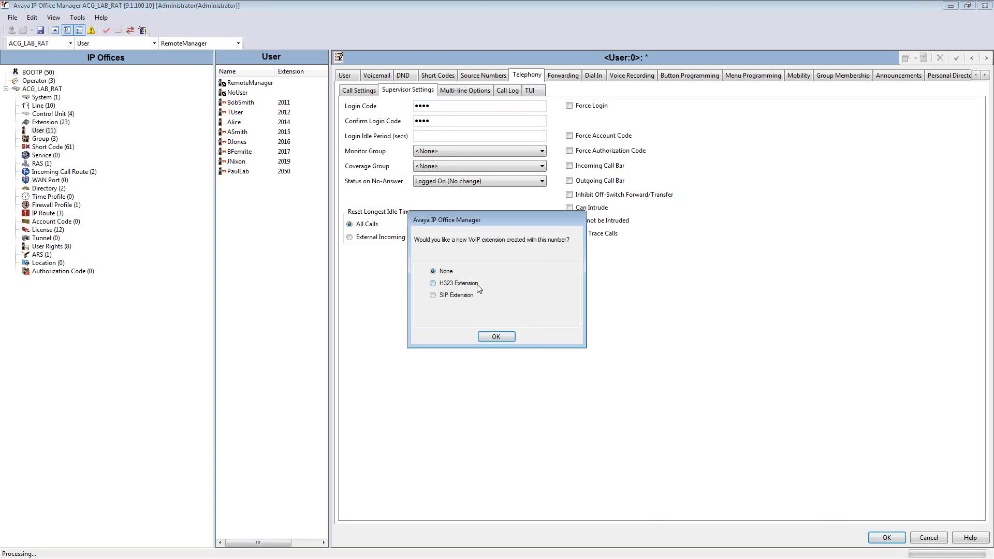
{"action": "left_click", "coordinate": [467, 285]}
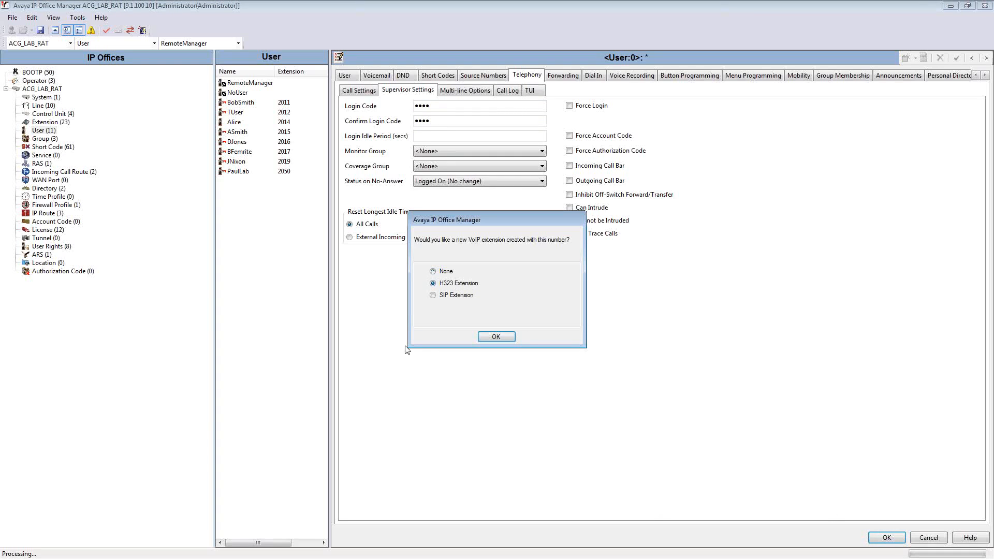
{"action": "left_click", "coordinate": [504, 338]}
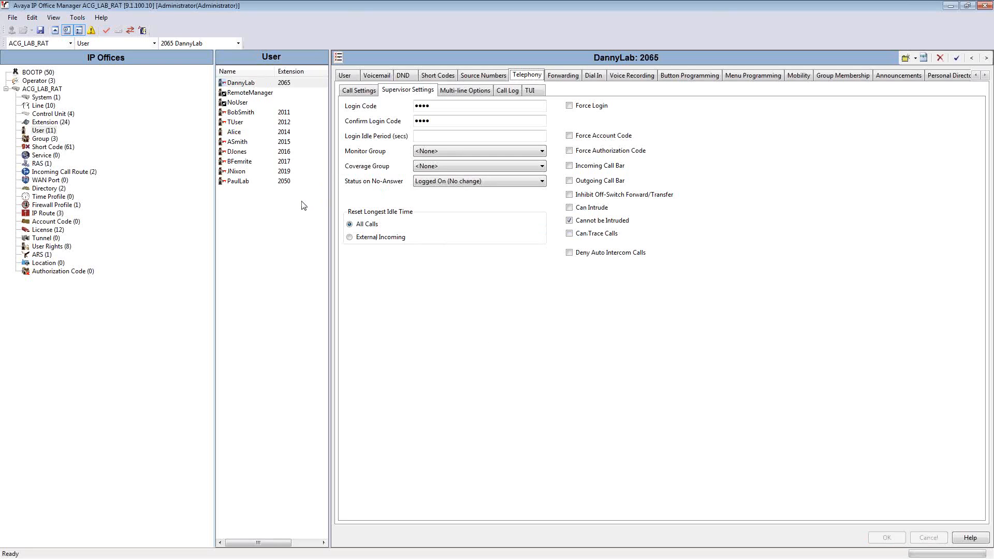
Sort the user list by descending extension number and save the configuration to ACG_LAB_RAT in Merge mode
{"action": "left_click", "coordinate": [300, 73]}
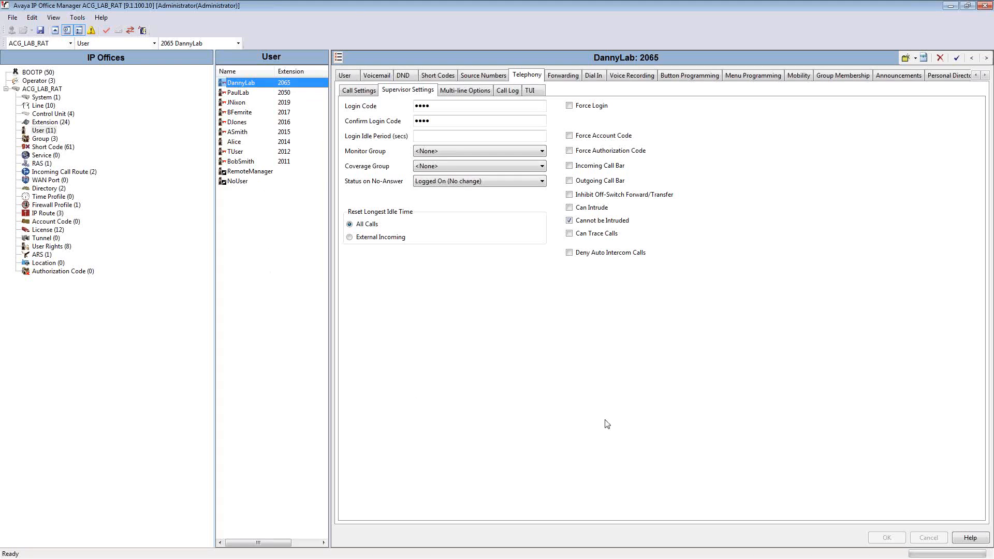
{"action": "left_click", "coordinate": [313, 417]}
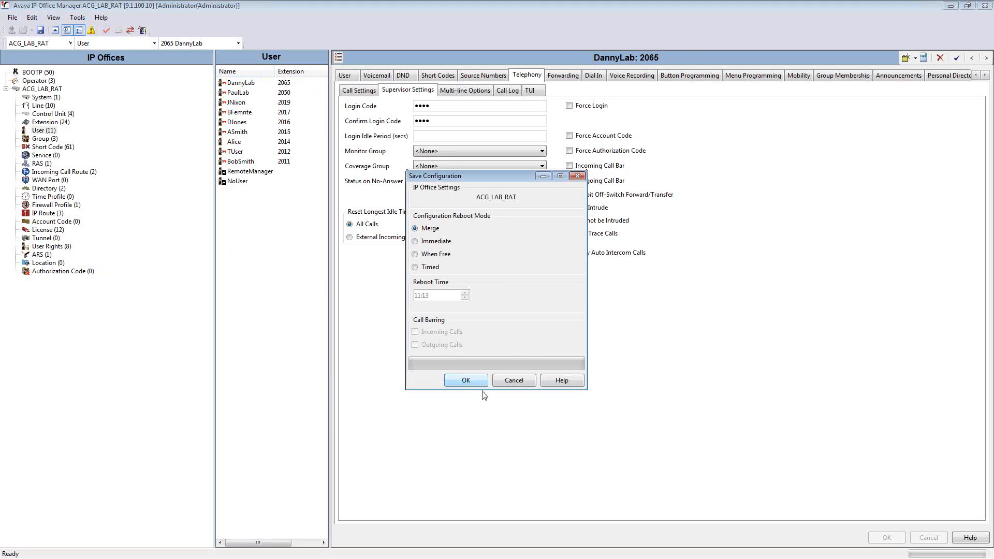
{"action": "key", "text": "Return"}
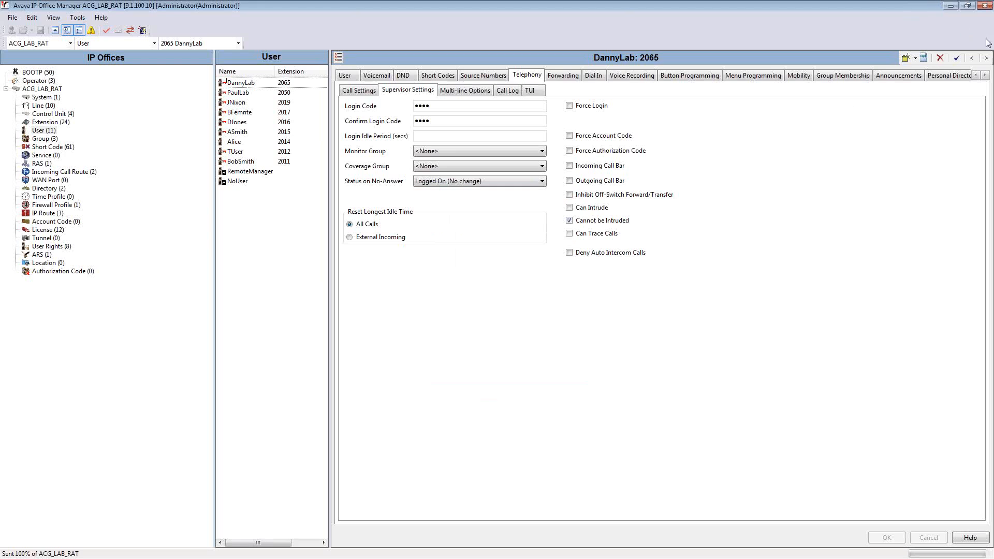
Shrink the configuration window, switch to IP Office System Status and view the summary of all extensions
{"action": "left_click", "coordinate": [969, 7]}
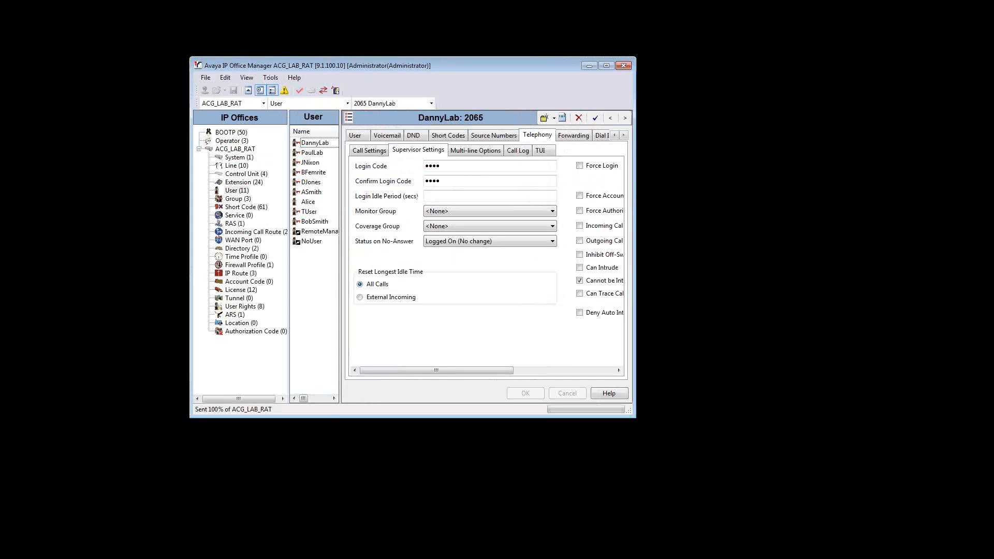
{"action": "key", "text": "alt+Tab"}
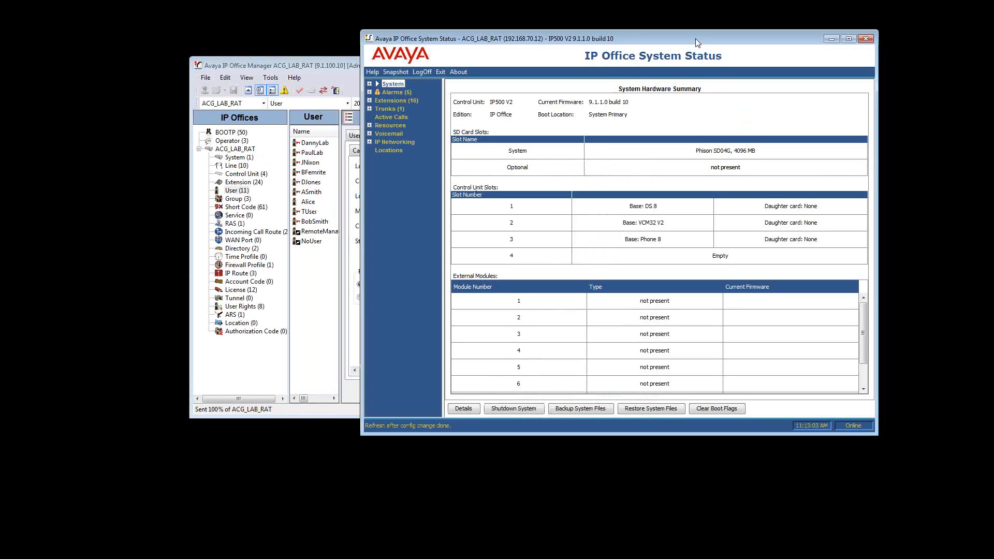
{"action": "left_click_drag", "start_coordinate": [695, 38], "coordinate": [548, 57]}
{"action": "left_click_drag", "start_coordinate": [559, 75], "coordinate": [559, 118]}
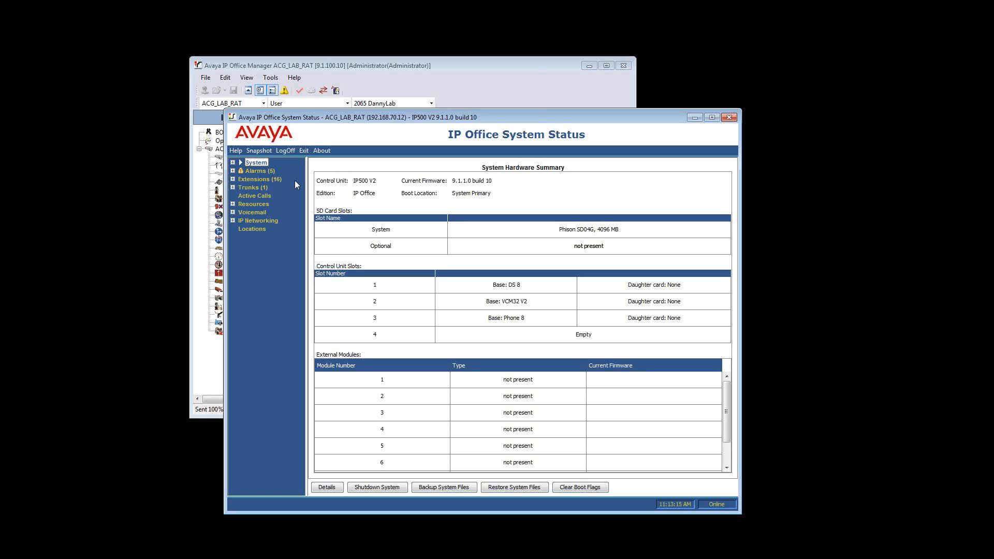
{"action": "left_click", "coordinate": [275, 178]}
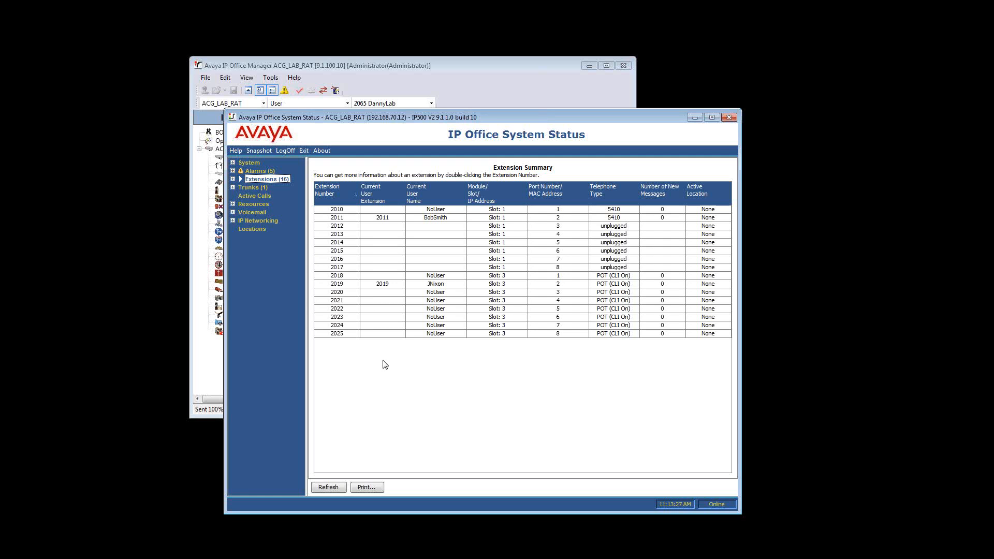
{"action": "left_click", "coordinate": [423, 310]}
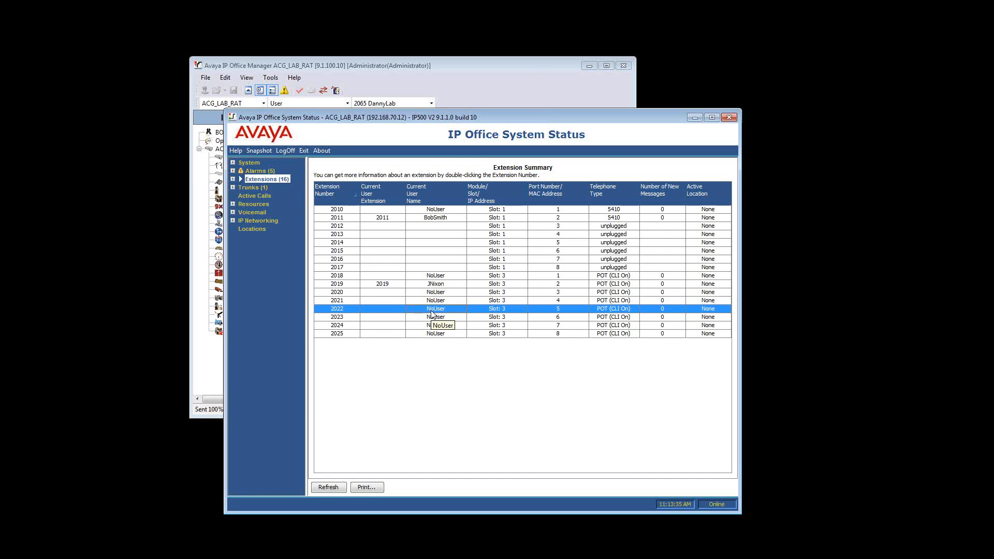
Switch back to IP Office Manager and examine the NoUser account's telephony supervisor settings, including call barring
{"action": "left_click", "coordinate": [209, 369]}
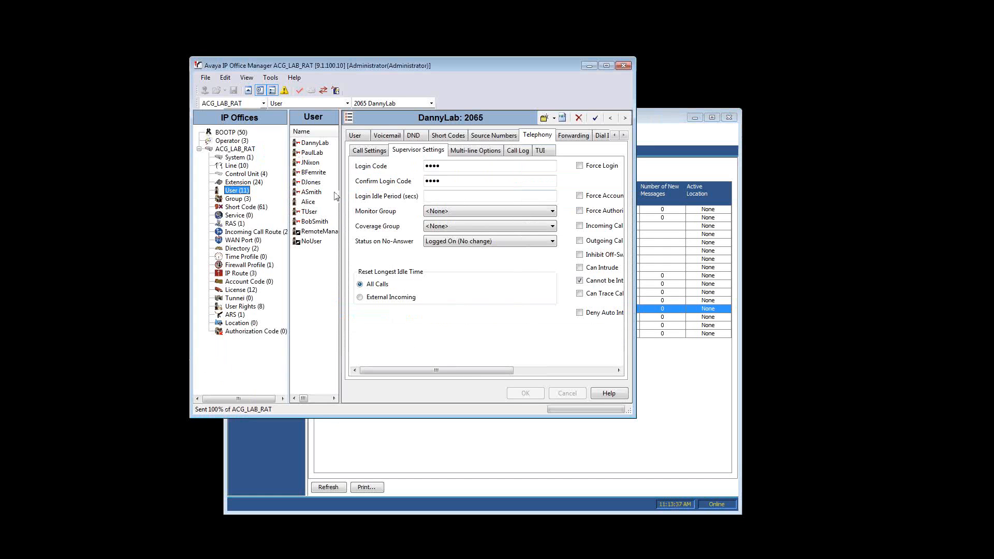
{"action": "left_click", "coordinate": [312, 242]}
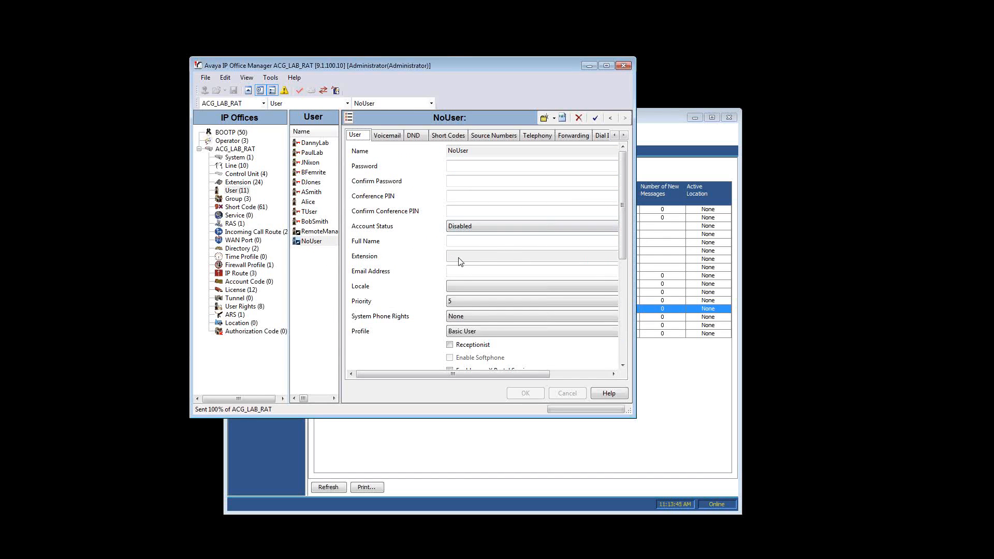
{"action": "left_click", "coordinate": [539, 135]}
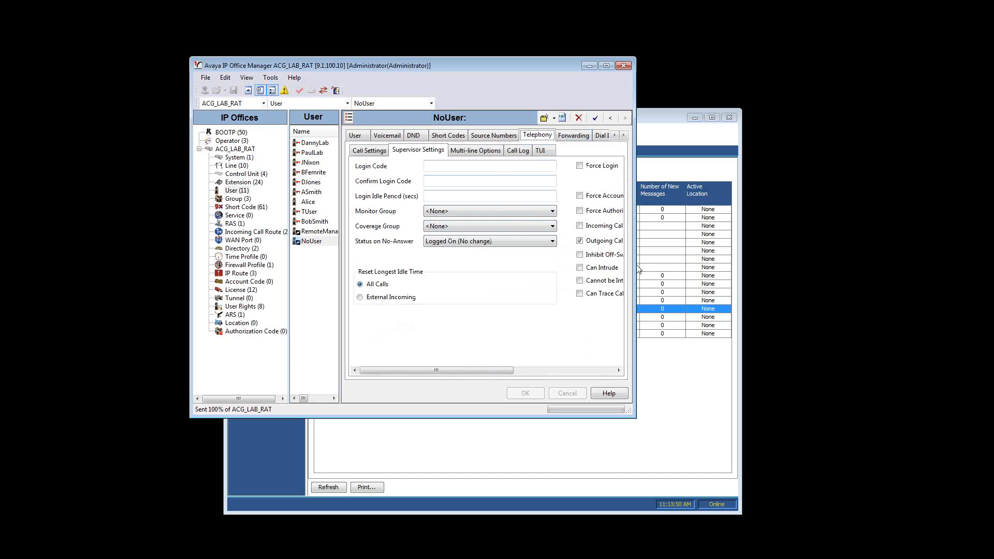
{"action": "left_click_drag", "start_coordinate": [636, 265], "coordinate": [736, 256]}
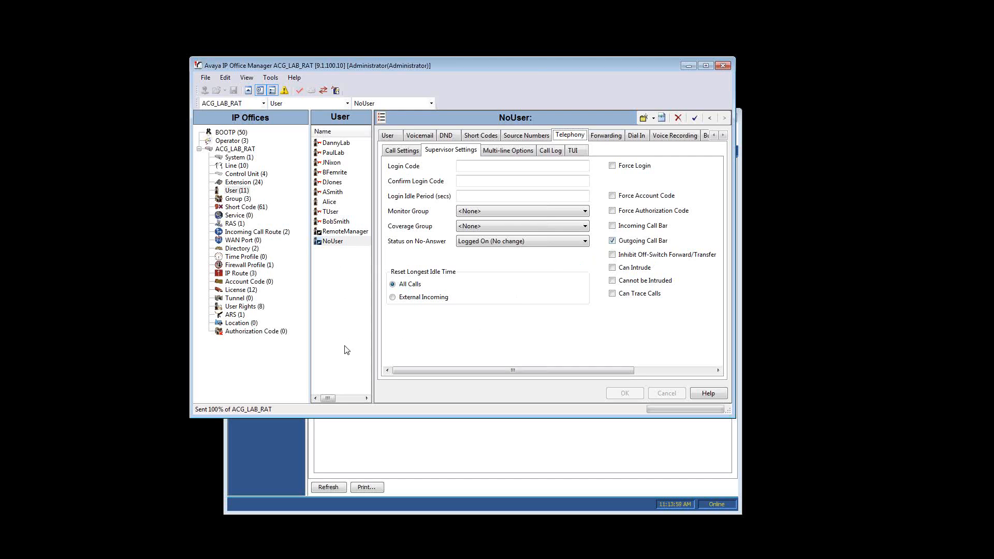
Return to System Status and check the extension summary for the phone registered at extension 2050
{"action": "left_click", "coordinate": [365, 436]}
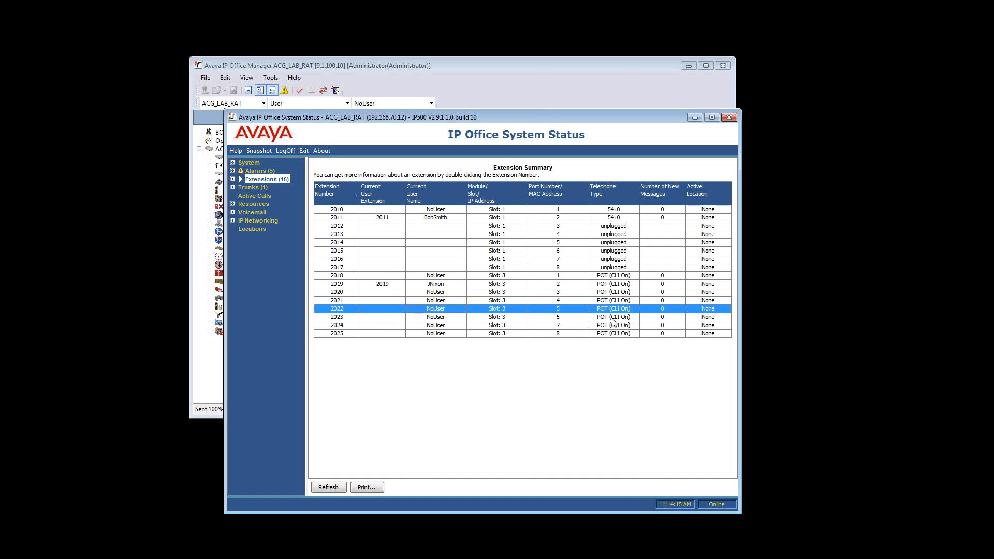
{"action": "left_click", "coordinate": [402, 261]}
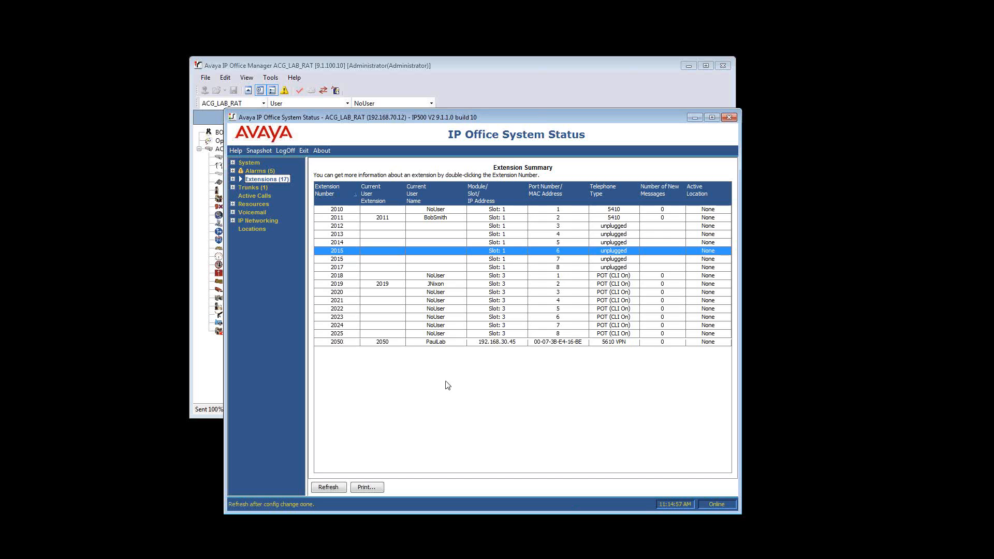
{"action": "left_click", "coordinate": [460, 343]}
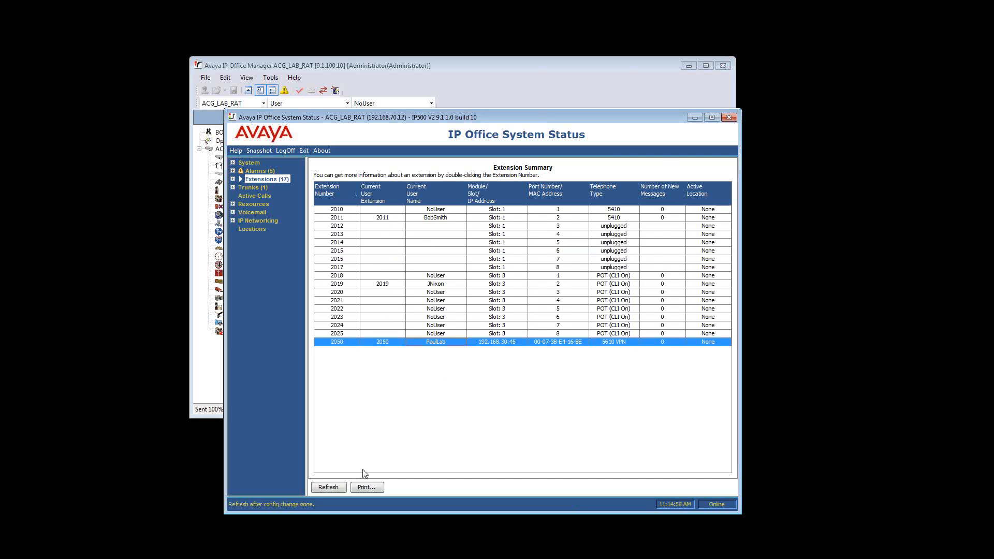
{"action": "left_click", "coordinate": [712, 117]}
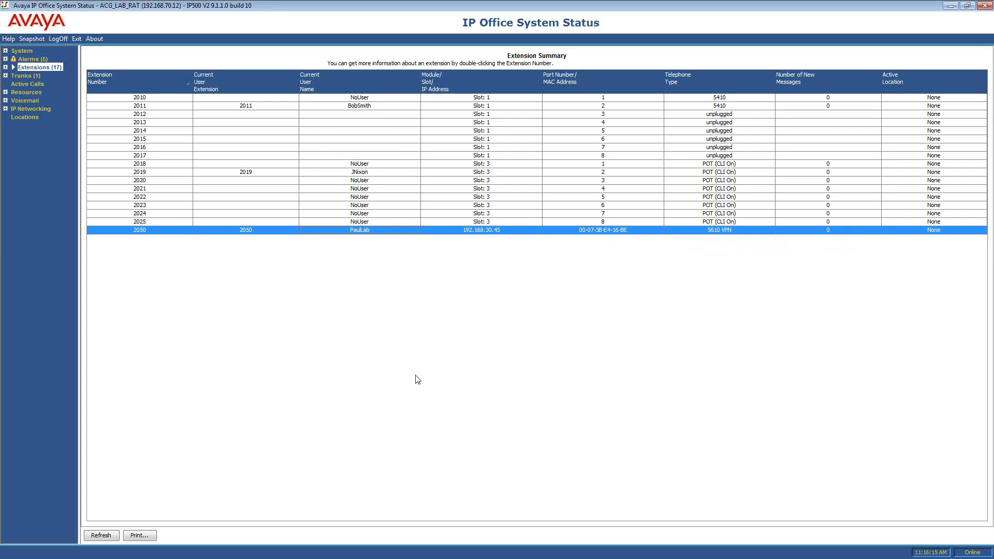
{"action": "left_click", "coordinate": [967, 5]}
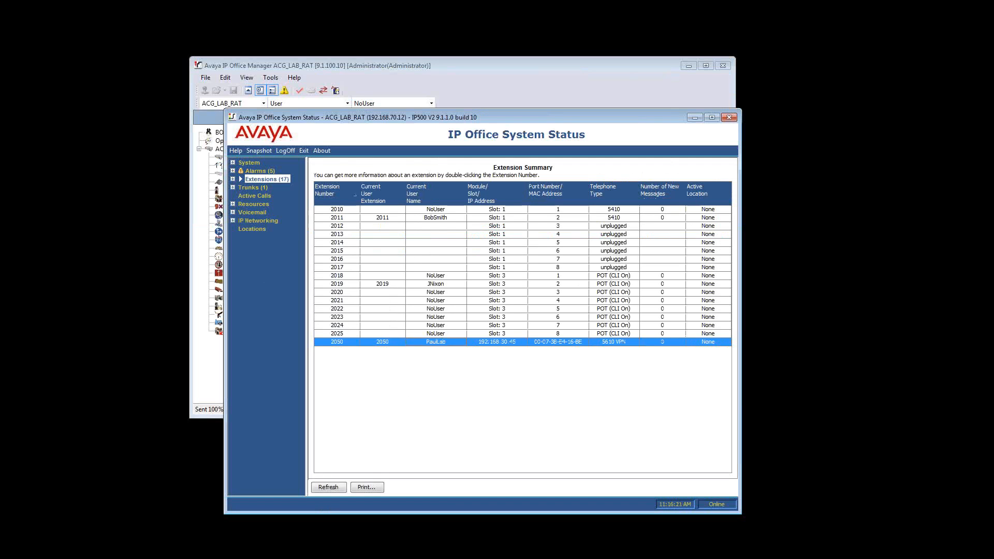
Switch to IP Office SysMonitor, clear the log, and enlarge its window to read the call trace for extension 2050
{"action": "key", "text": "alt+Tab"}
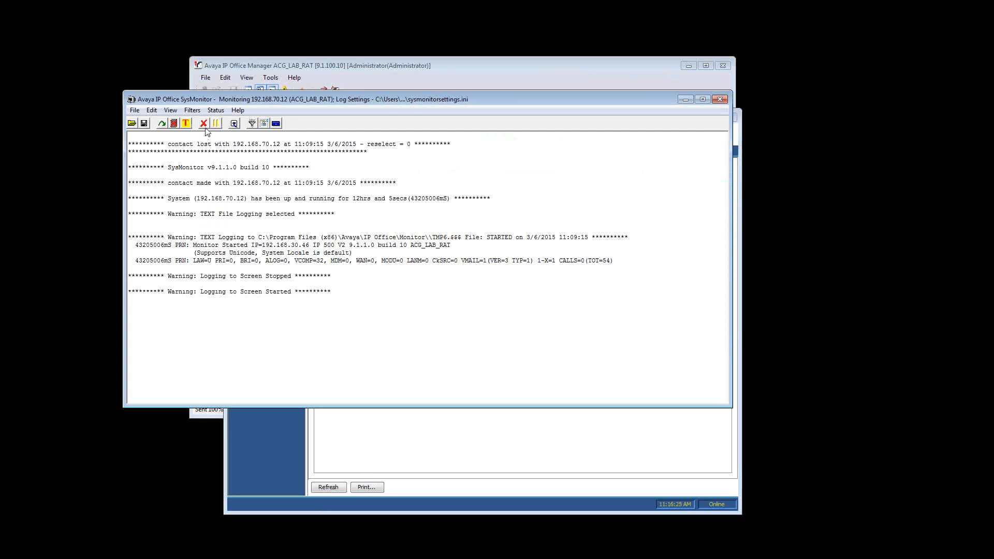
{"action": "left_click", "coordinate": [203, 124]}
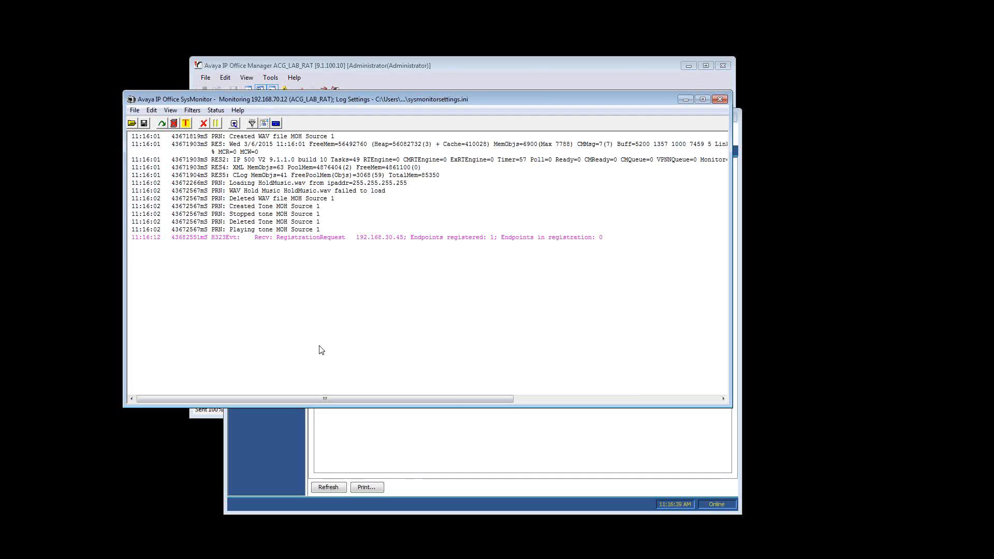
{"action": "left_click", "coordinate": [341, 434]}
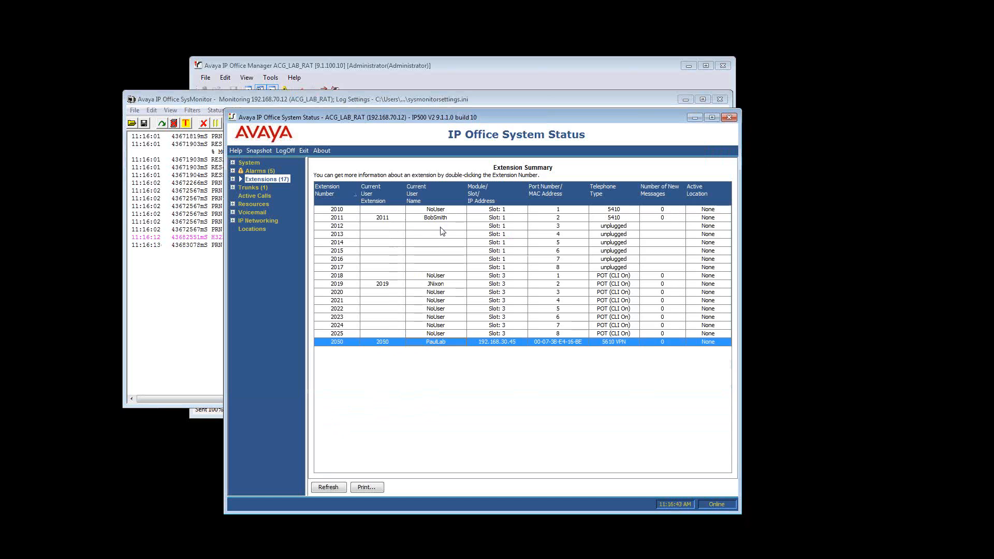
{"action": "left_click", "coordinate": [222, 308]}
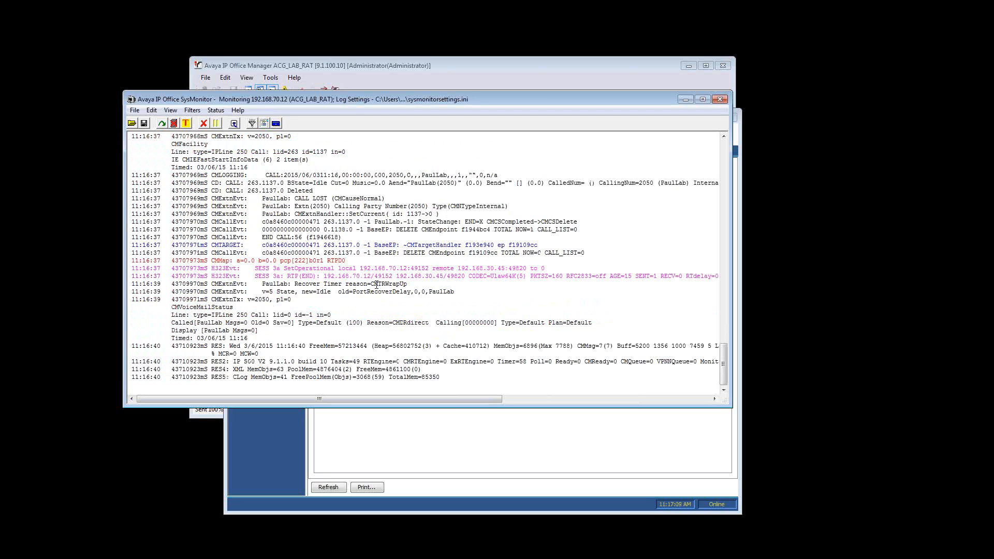
{"action": "left_click_drag", "start_coordinate": [130, 406], "coordinate": [61, 471]}
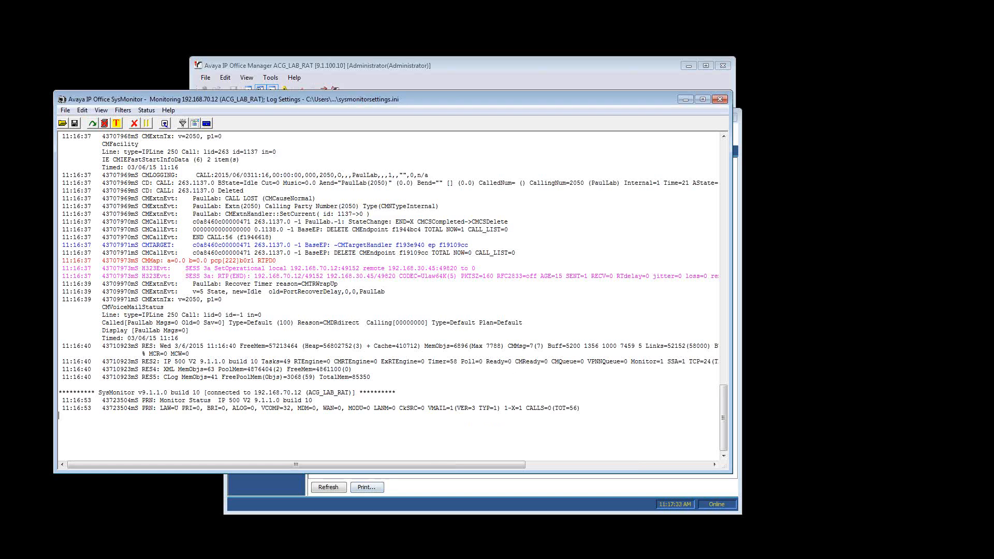
Switch to Avaya Communicator and try to log in as the user at extension 2065
{"action": "key", "text": "alt+Tab"}
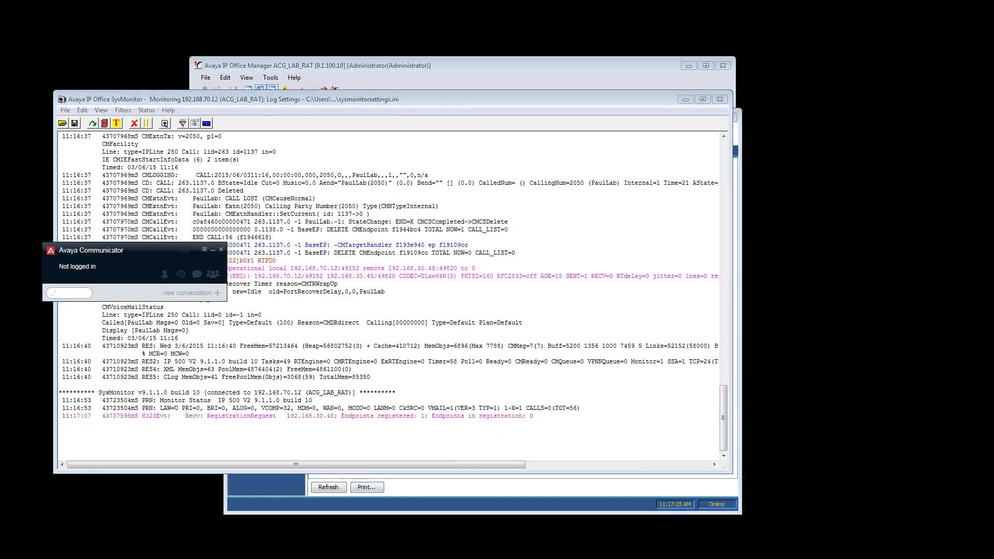
{"action": "left_click_drag", "start_coordinate": [139, 250], "coordinate": [233, 236]}
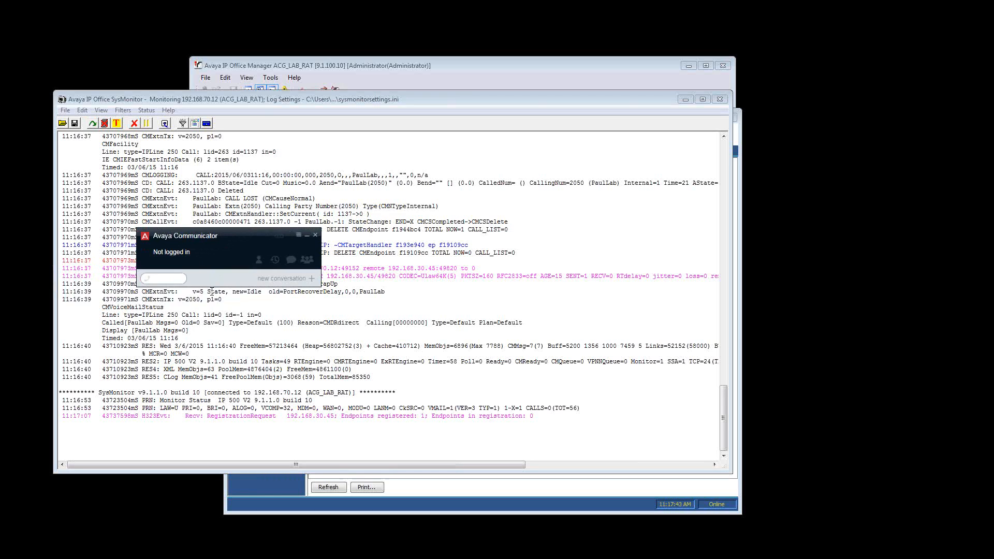
{"action": "left_click", "coordinate": [174, 263]}
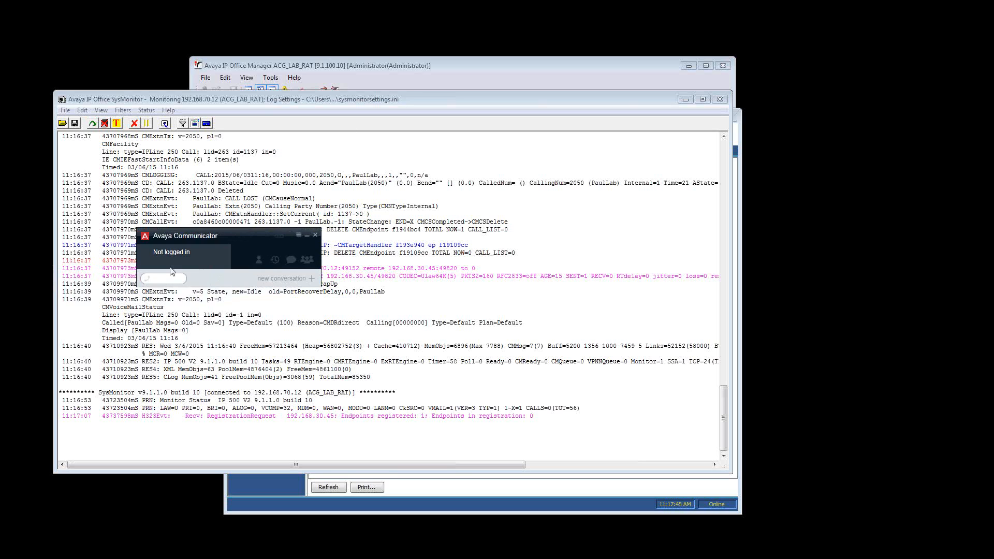
{"action": "left_click", "coordinate": [216, 303]}
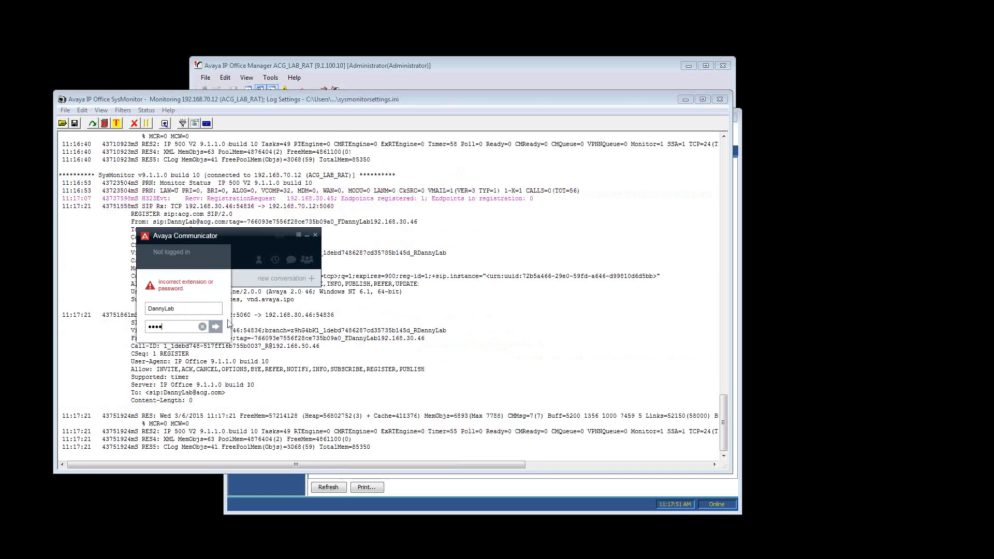
Return to SysMonitor, clear all trace options including Print, and apply the settings
{"action": "left_click", "coordinate": [234, 353]}
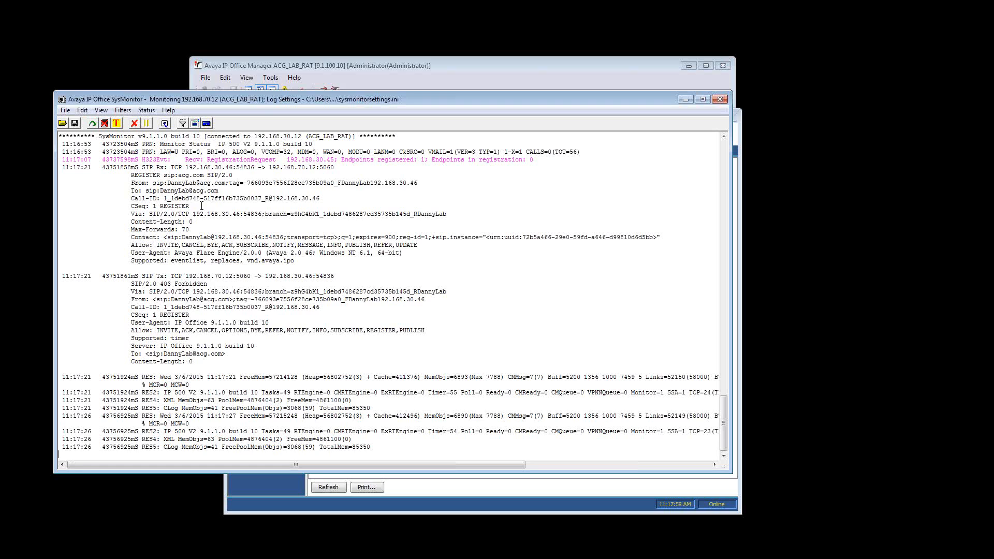
{"action": "left_click", "coordinate": [123, 110]}
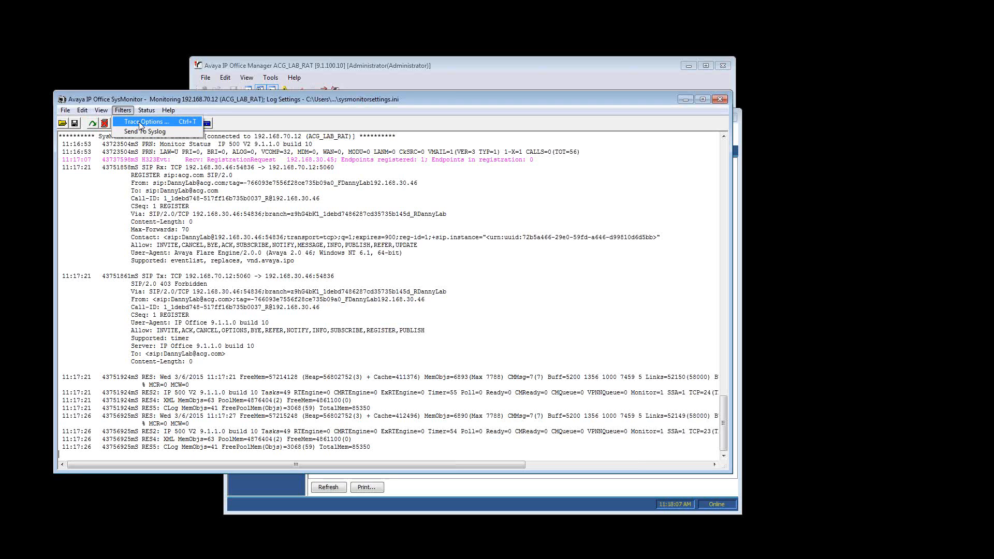
{"action": "left_click", "coordinate": [139, 122]}
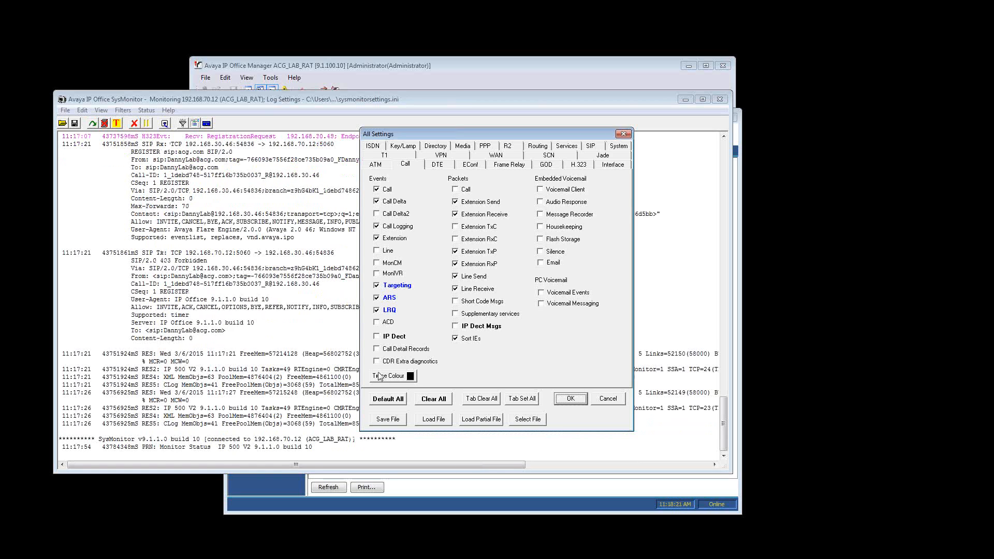
{"action": "left_click", "coordinate": [434, 398]}
{"action": "left_click", "coordinate": [543, 328]}
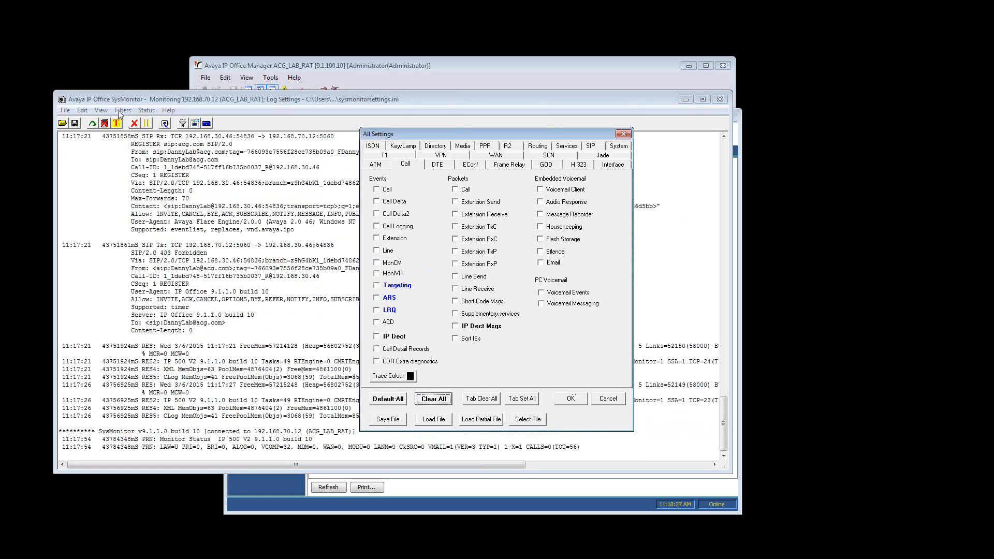
{"action": "left_click", "coordinate": [571, 399]}
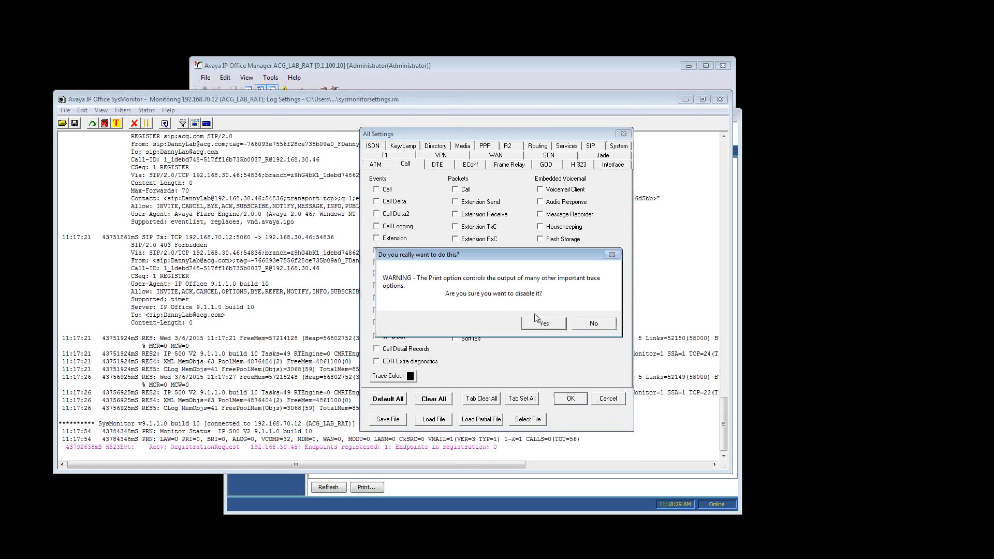
{"action": "left_click", "coordinate": [540, 326]}
Reopen the SysMonitor trace options and clear all of them again, agreeing to disable Print
{"action": "left_click", "coordinate": [123, 110]}
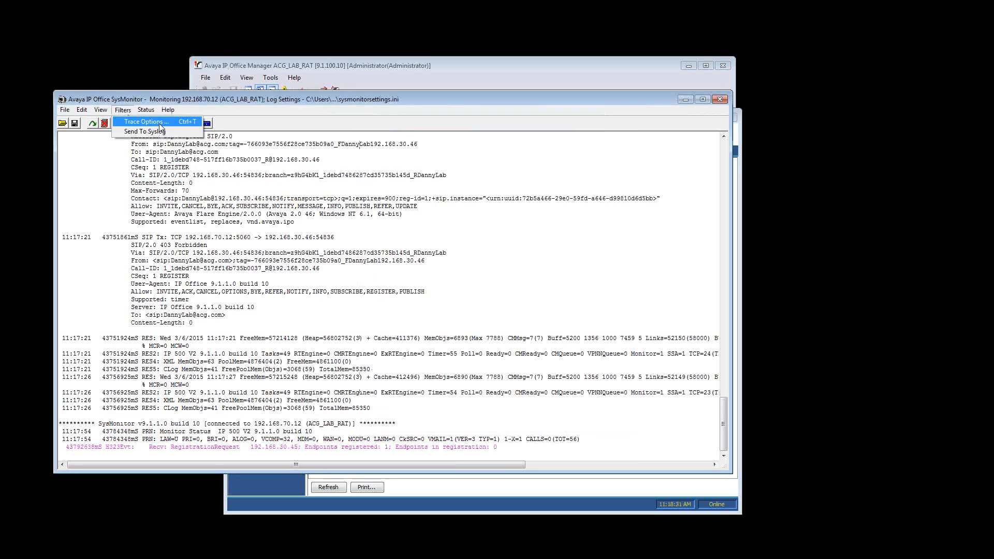
{"action": "left_click", "coordinate": [152, 131]}
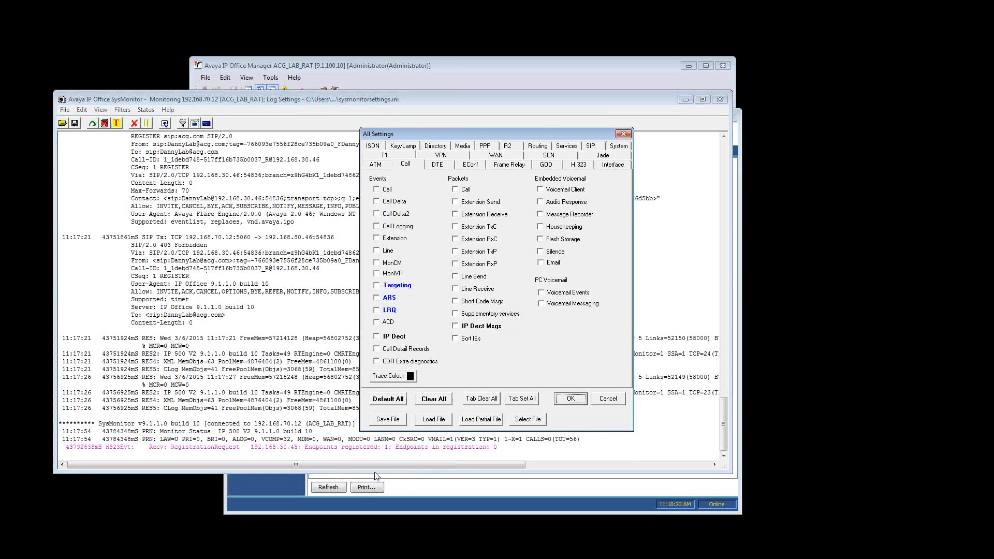
{"action": "left_click", "coordinate": [427, 402]}
{"action": "left_click", "coordinate": [526, 329]}
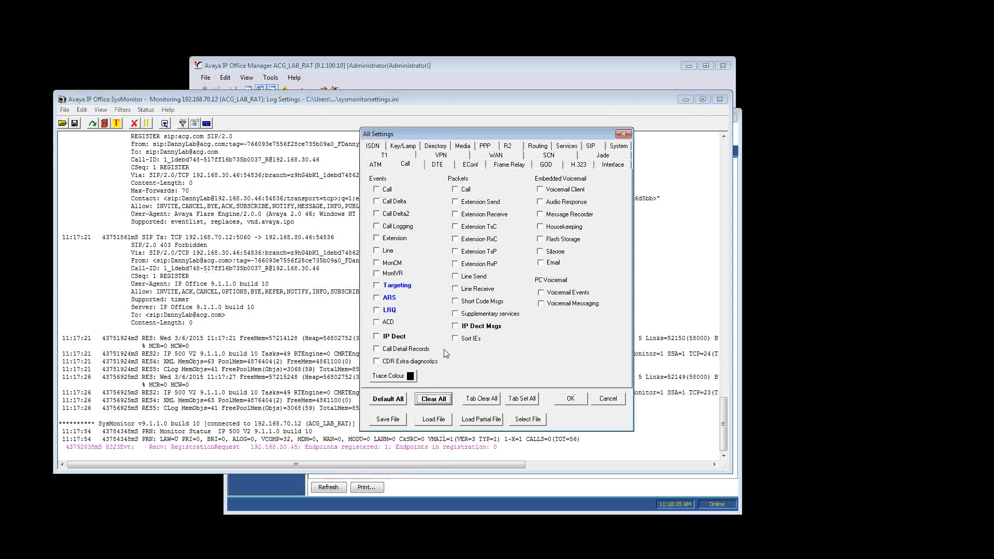
Enable the Sip event trace for SIP and set its detail level to Standard
{"action": "left_click", "coordinate": [590, 147]}
{"action": "left_click", "coordinate": [394, 212]}
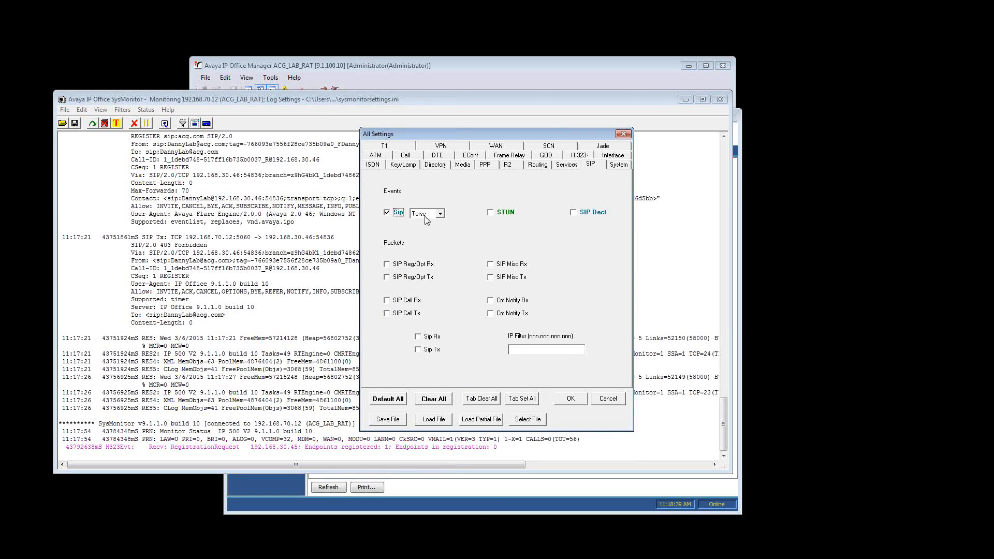
{"action": "left_click", "coordinate": [426, 215]}
{"action": "left_click", "coordinate": [432, 230]}
Enable the Rx and Tx packet traces for SIP Reg/Opt, SIP Call, Sip and SIP Misc, and apply the settings with Print disabled
{"action": "left_click", "coordinate": [403, 264]}
{"action": "left_click", "coordinate": [402, 277]}
{"action": "left_click", "coordinate": [403, 301]}
{"action": "left_click", "coordinate": [402, 315]}
{"action": "left_click", "coordinate": [424, 337]}
{"action": "left_click", "coordinate": [426, 350]}
{"action": "left_click", "coordinate": [505, 265]}
{"action": "left_click", "coordinate": [504, 276]}
{"action": "left_click", "coordinate": [571, 400]}
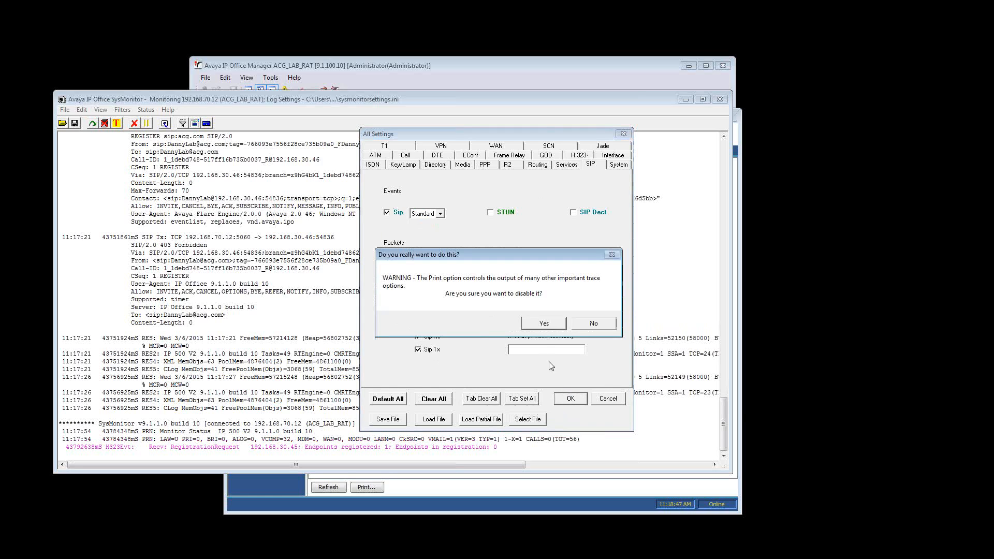
{"action": "left_click", "coordinate": [541, 330]}
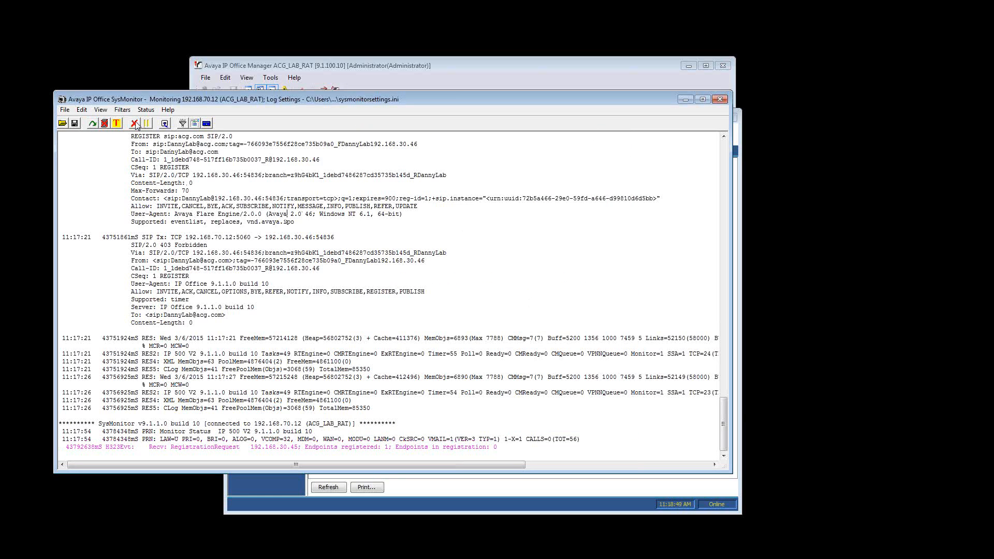
Clear the SysMonitor log, switch to Avaya Communicator and retry the login with the credentials already filled in
{"action": "left_click", "coordinate": [135, 124]}
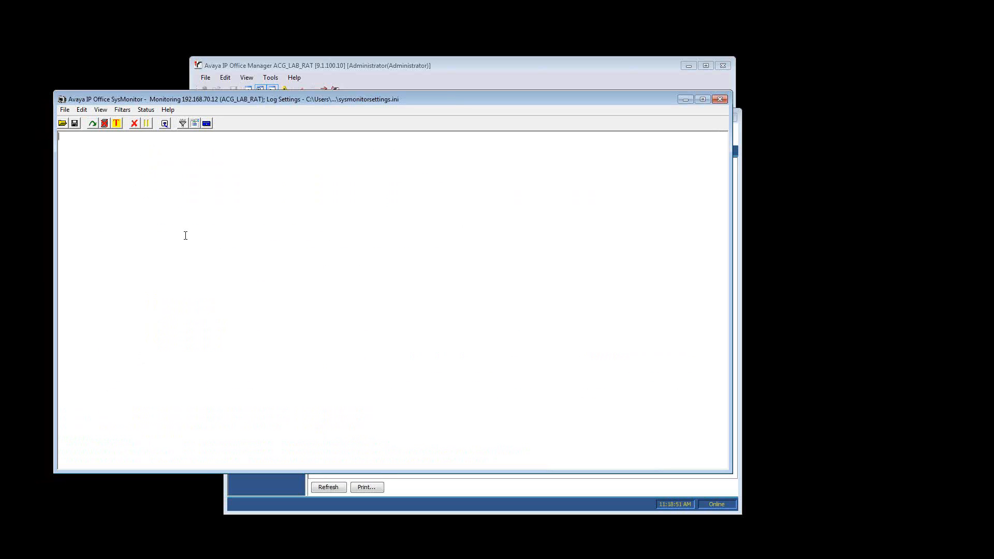
{"action": "key", "text": "alt+Tab"}
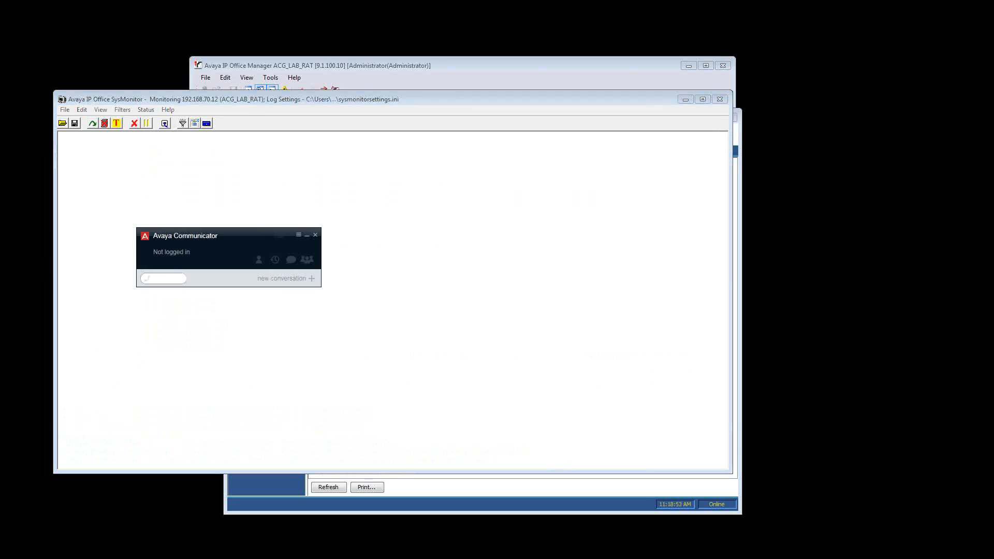
{"action": "left_click", "coordinate": [171, 252]}
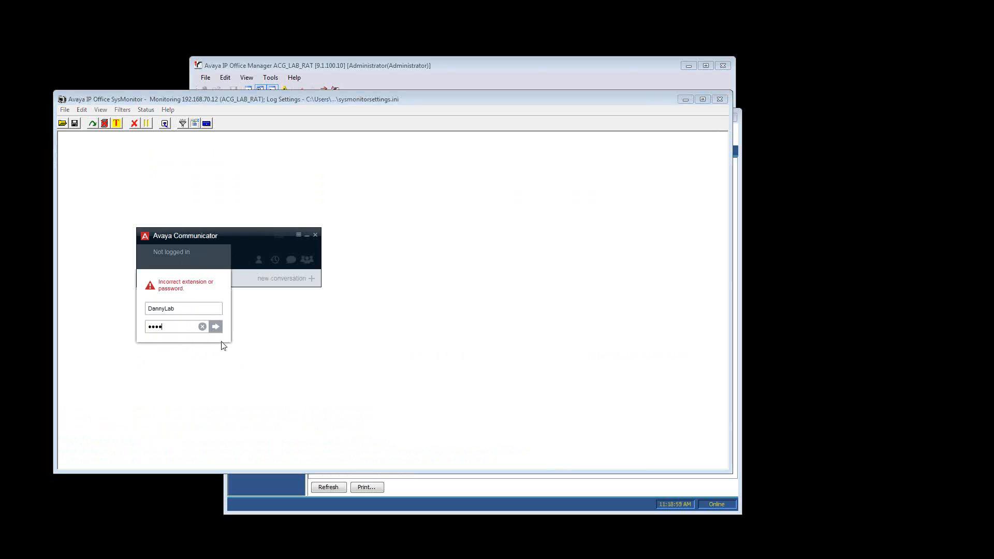
{"action": "left_click", "coordinate": [221, 326]}
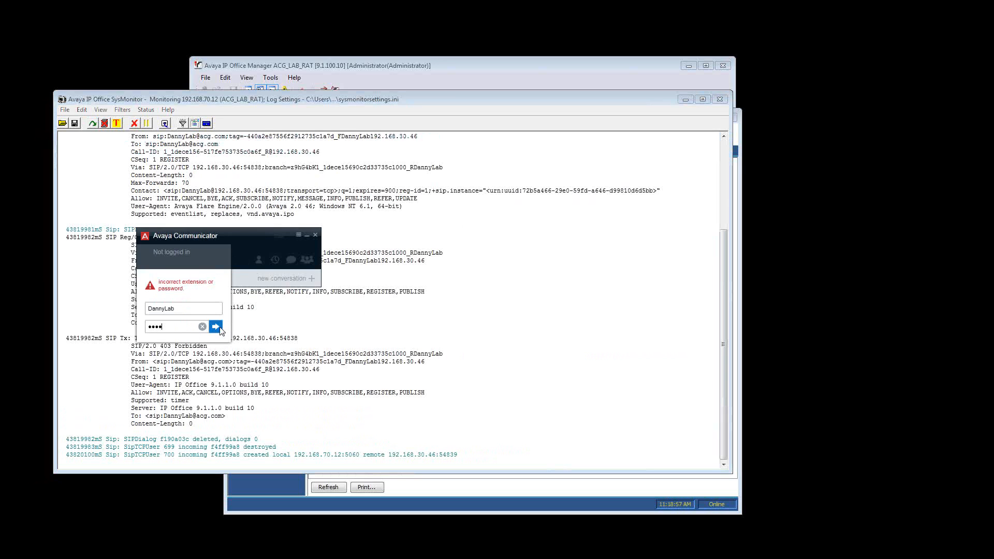
{"action": "left_click", "coordinate": [245, 276]}
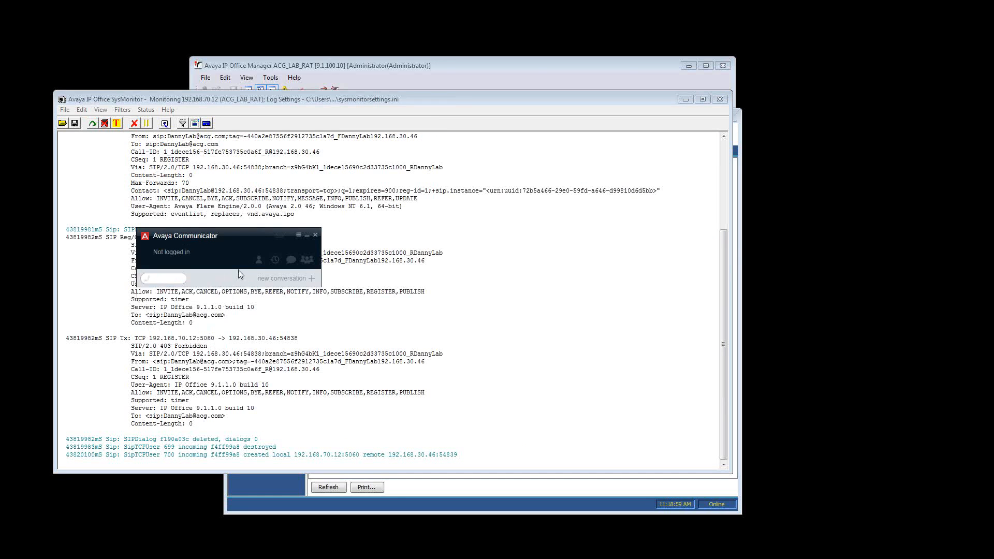
Return to SysMonitor, stop the on-screen logging and examine the incoming REGISTER request's source address, destination address, port and domain
{"action": "left_click", "coordinate": [329, 272]}
{"action": "left_click", "coordinate": [147, 123]}
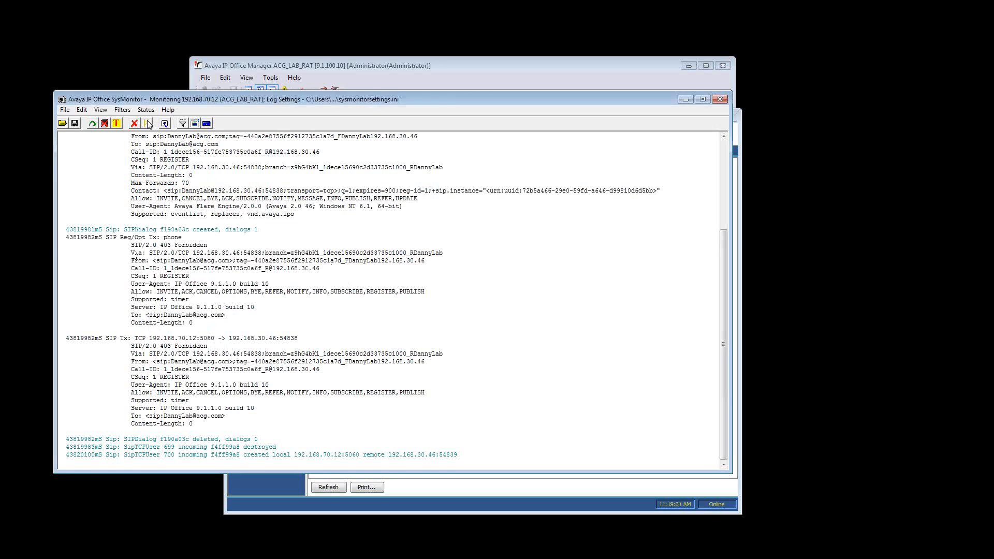
{"action": "scroll", "coordinate": [285, 343], "scroll_direction": "up", "scroll_amount": 6}
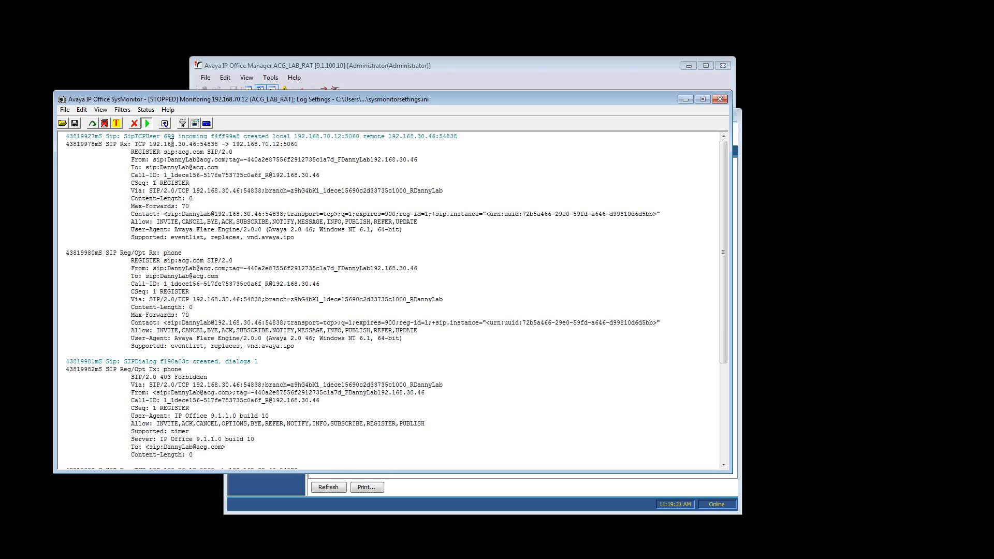
{"action": "left_click_drag", "start_coordinate": [146, 145], "coordinate": [106, 144]}
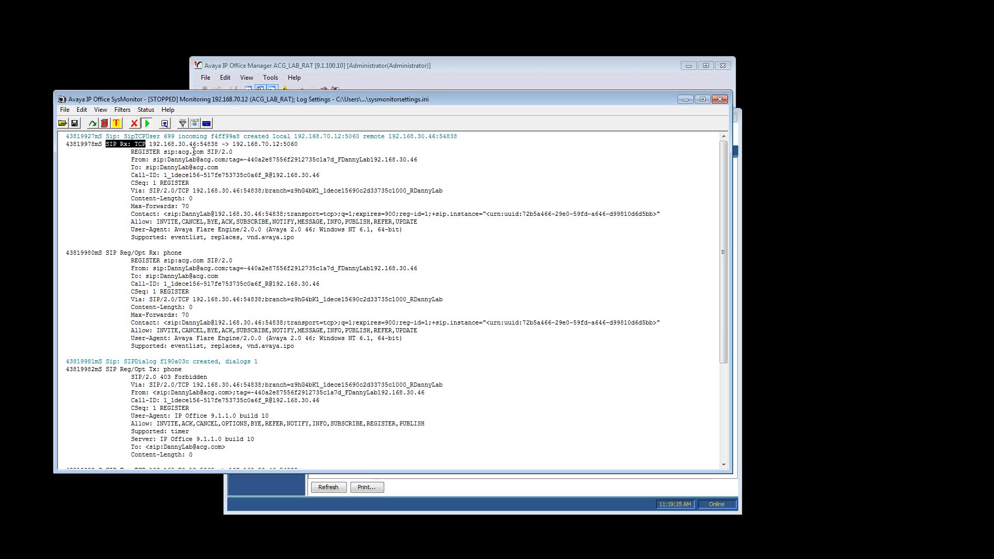
{"action": "double_click", "coordinate": [150, 152]}
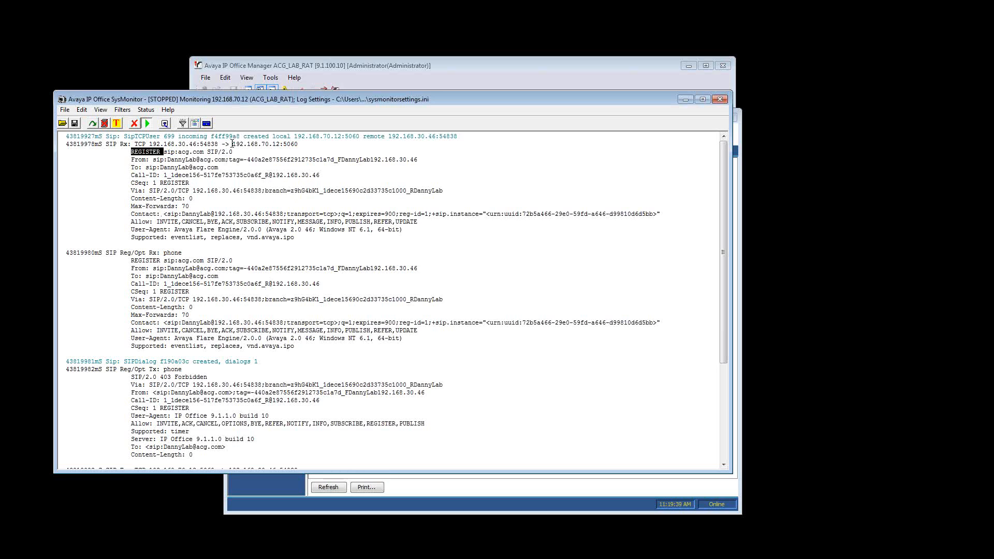
{"action": "left_click_drag", "start_coordinate": [233, 145], "coordinate": [298, 146]}
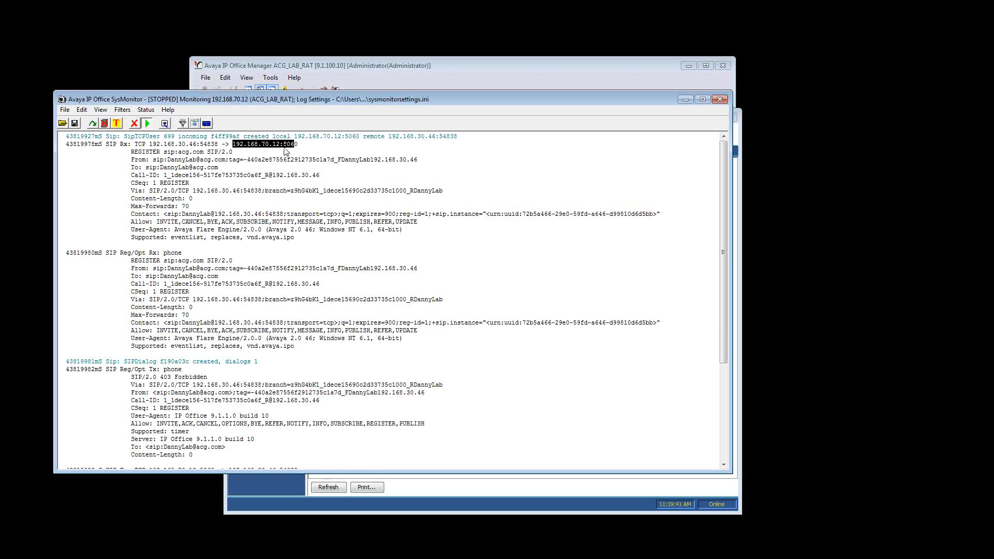
{"action": "left_click", "coordinate": [267, 146]}
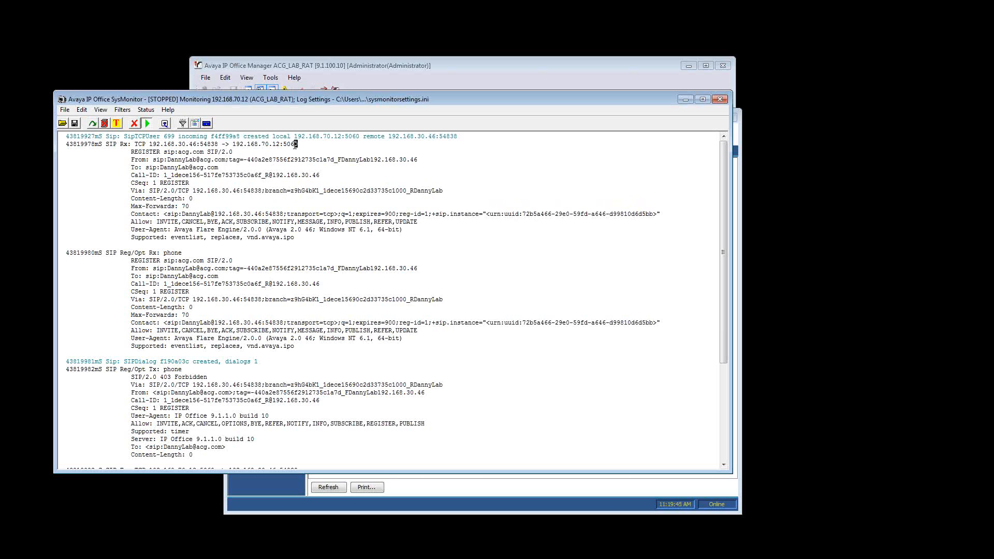
{"action": "left_click", "coordinate": [300, 167]}
{"action": "left_click", "coordinate": [255, 152]}
{"action": "left_click_drag", "start_coordinate": [182, 151], "coordinate": [199, 154]}
{"action": "left_click", "coordinate": [159, 181]}
{"action": "left_click_drag", "start_coordinate": [142, 253], "coordinate": [157, 253]}
{"action": "left_click", "coordinate": [141, 262]}
Examine the SIP responses that the system sends back to the client in the stopped trace
{"action": "scroll", "coordinate": [157, 329], "scroll_direction": "down", "scroll_amount": 3}
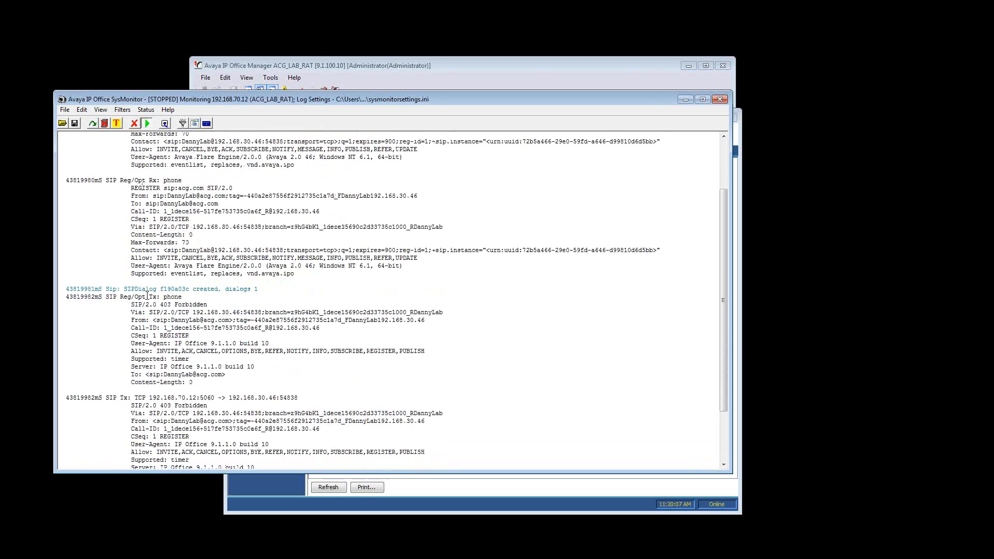
{"action": "scroll", "coordinate": [147, 295], "scroll_direction": "down", "scroll_amount": 3}
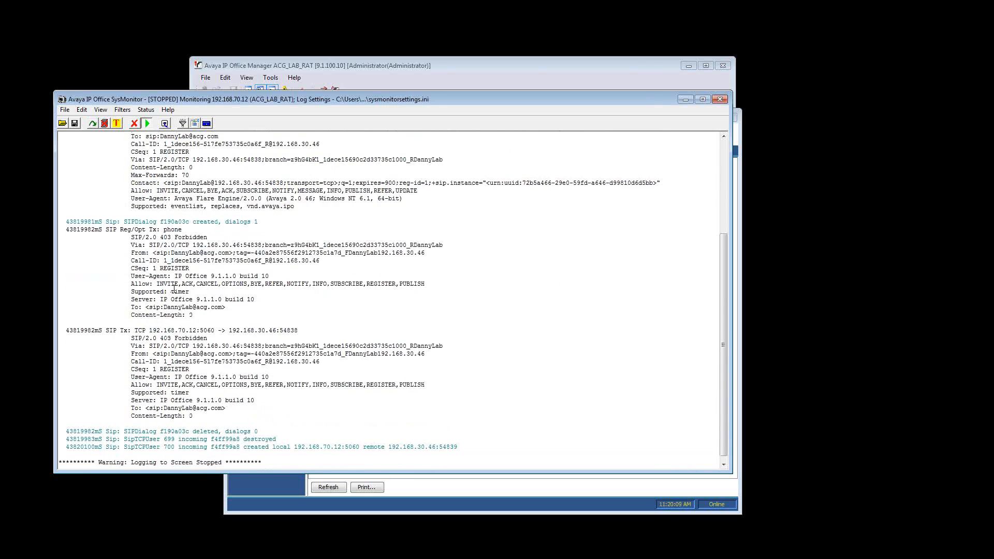
{"action": "left_click_drag", "start_coordinate": [156, 238], "coordinate": [192, 237]}
{"action": "left_click_drag", "start_coordinate": [143, 339], "coordinate": [186, 340]}
{"action": "left_click", "coordinate": [146, 191]}
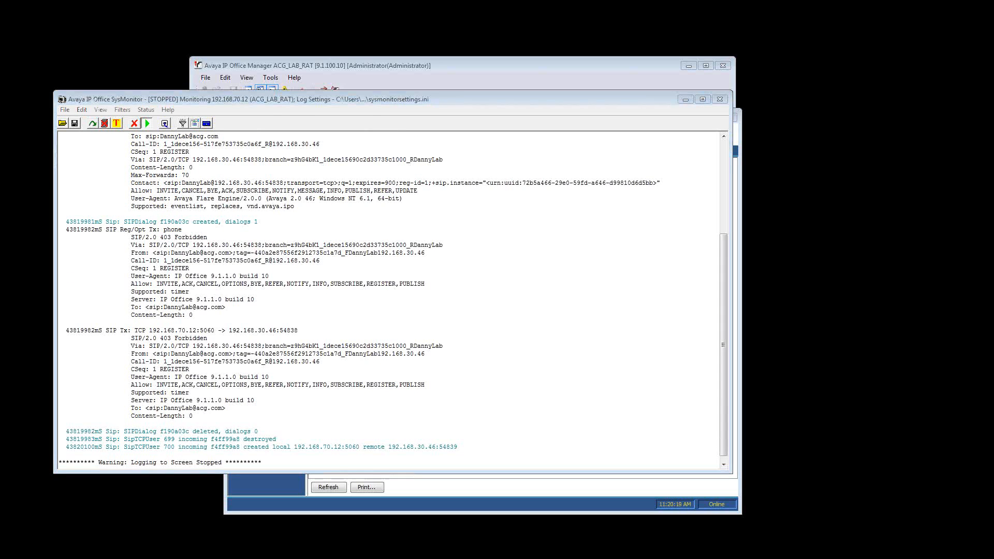
Switch to the browser, open Wikipedia's "List of SIP response codes" from the "sip error" results, and maximize the window
{"action": "left_click_drag", "start_coordinate": [242, 192], "coordinate": [366, 165]}
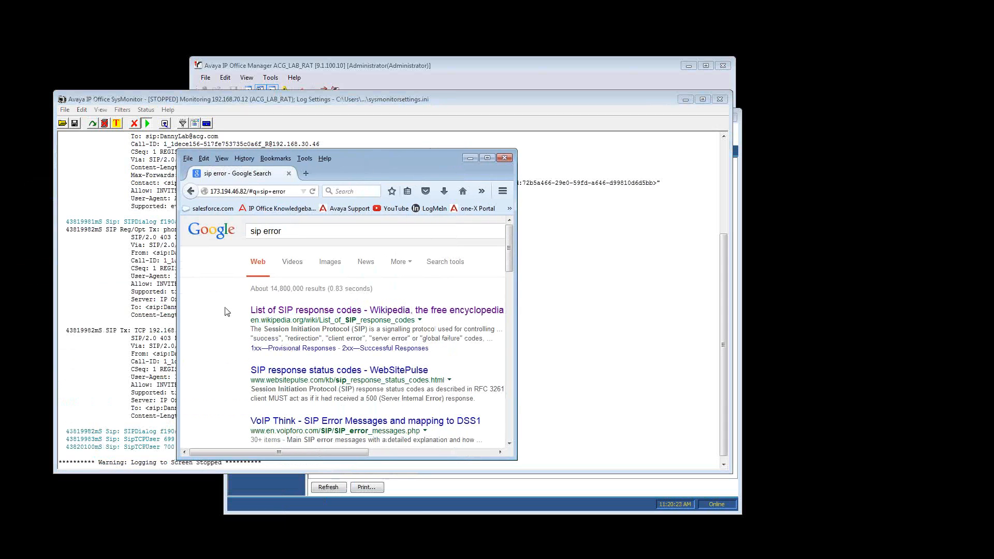
{"action": "left_click", "coordinate": [261, 313]}
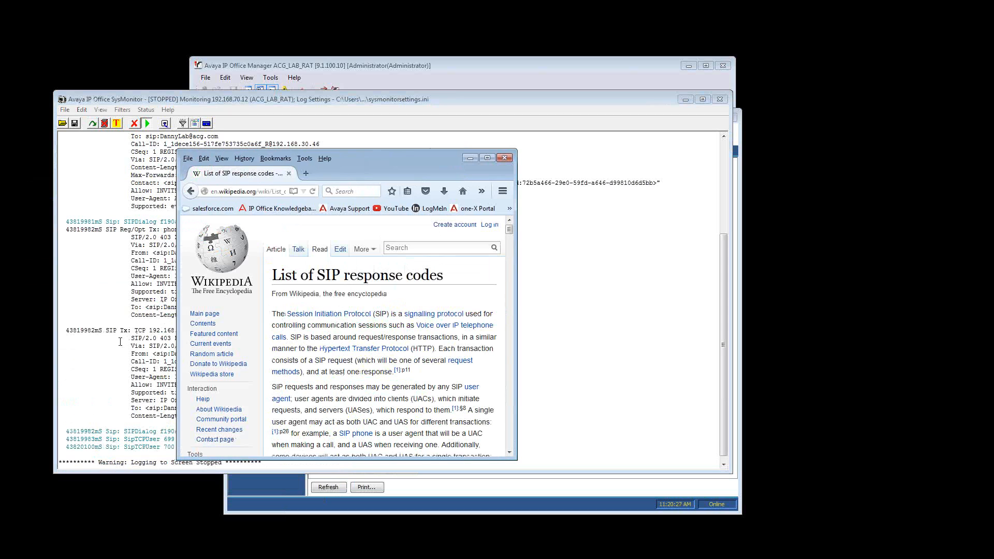
{"action": "left_click", "coordinate": [485, 160]}
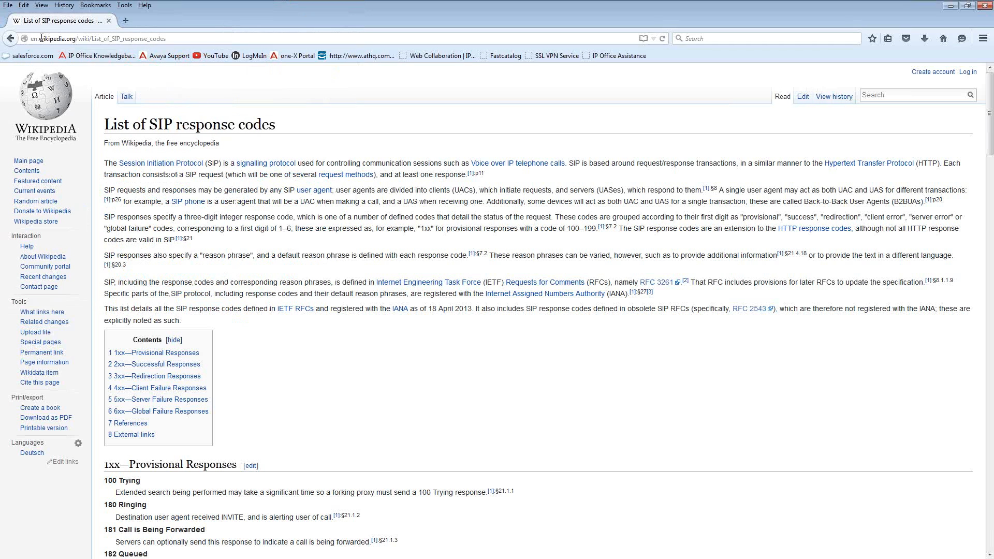
{"action": "left_click", "coordinate": [10, 38]}
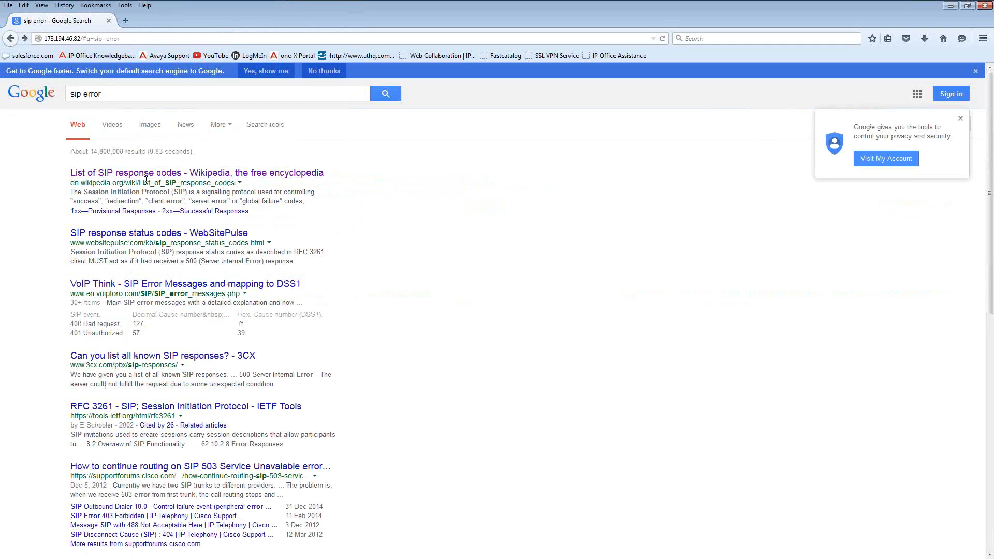
{"action": "left_click", "coordinate": [261, 174]}
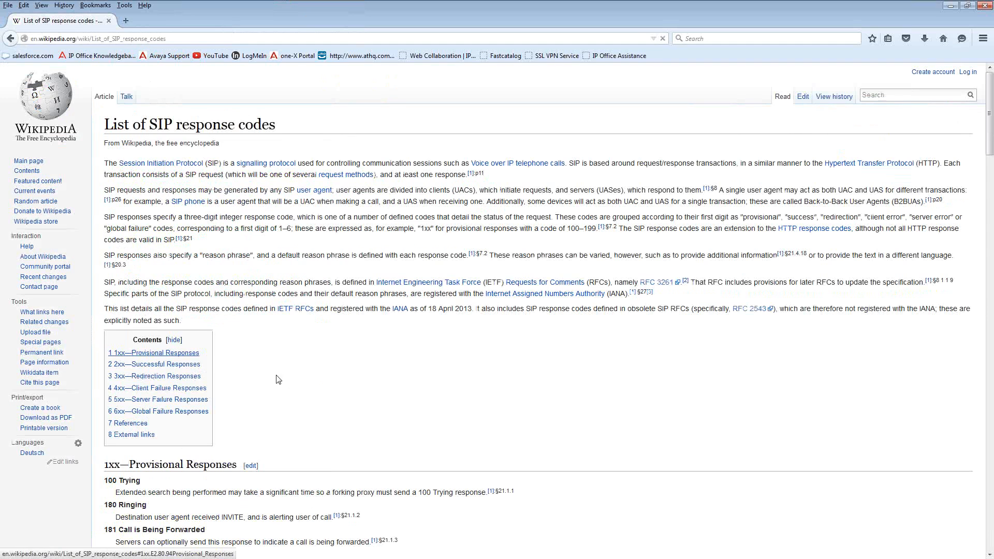
Look through the 4xx Client Failure Responses section for the 403 and 404 code descriptions
{"action": "scroll", "coordinate": [258, 384], "scroll_direction": "down", "scroll_amount": 8}
{"action": "scroll", "coordinate": [257, 383], "scroll_direction": "down", "scroll_amount": 10}
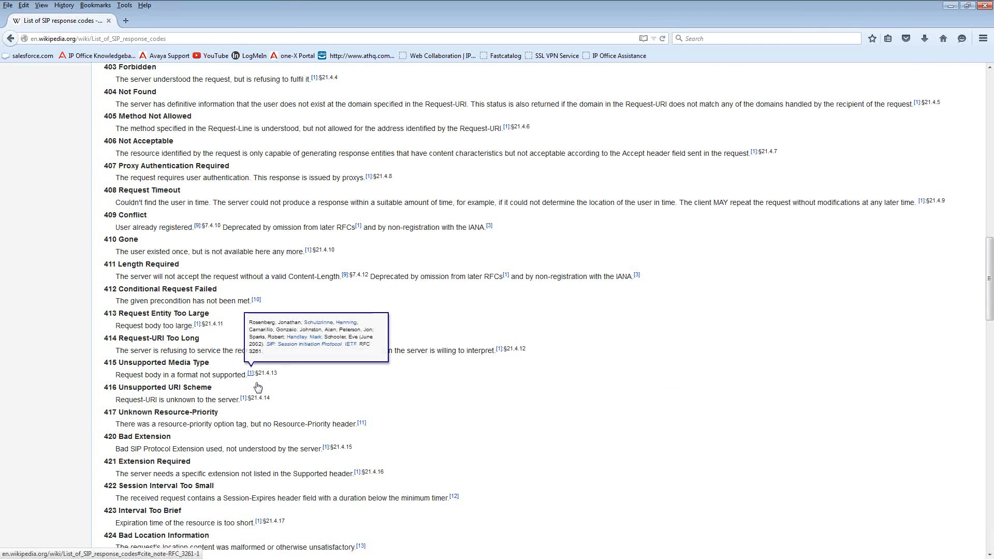
{"action": "scroll", "coordinate": [257, 383], "scroll_direction": "up", "scroll_amount": 3}
{"action": "scroll", "coordinate": [257, 382], "scroll_direction": "up", "scroll_amount": 2}
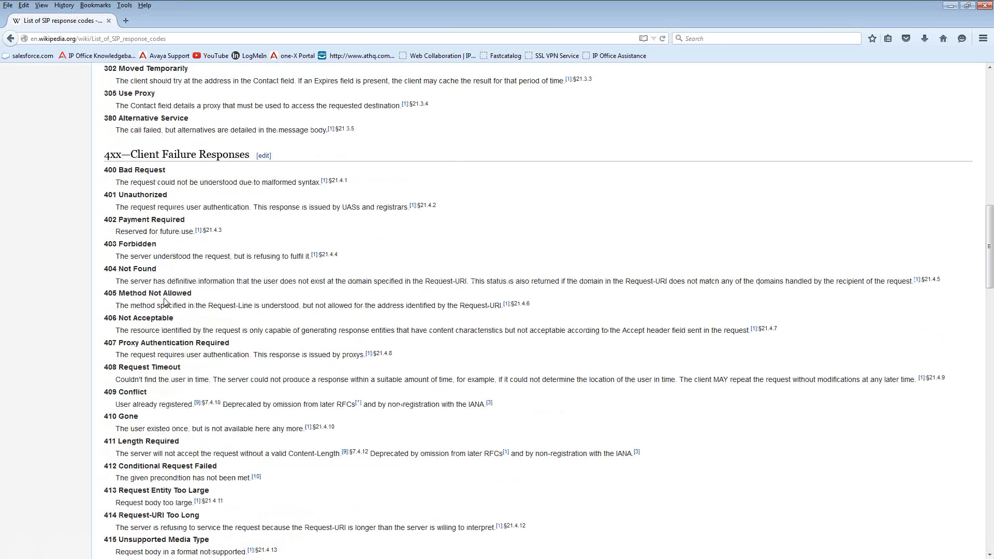
{"action": "left_click_drag", "start_coordinate": [107, 270], "coordinate": [157, 270]}
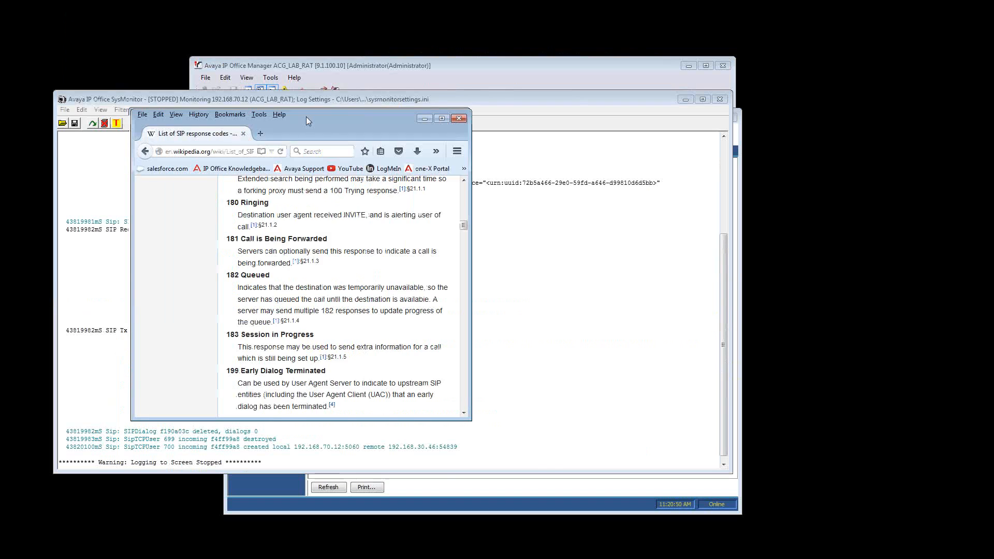
Restore the browser to a smaller window, move it aside, and return to the stopped SysMonitor trace
{"action": "left_click_drag", "start_coordinate": [309, 121], "coordinate": [510, 185]}
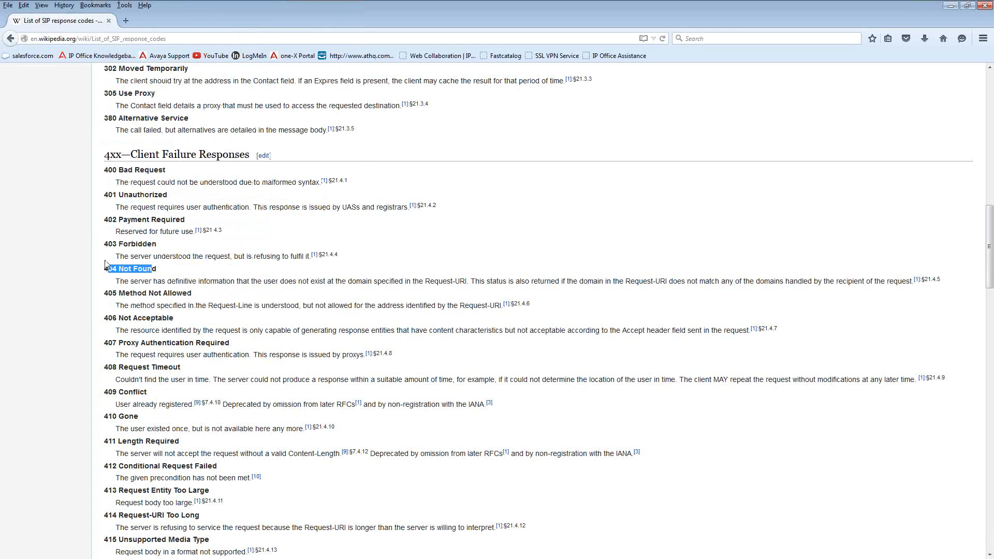
{"action": "left_click", "coordinate": [111, 256]}
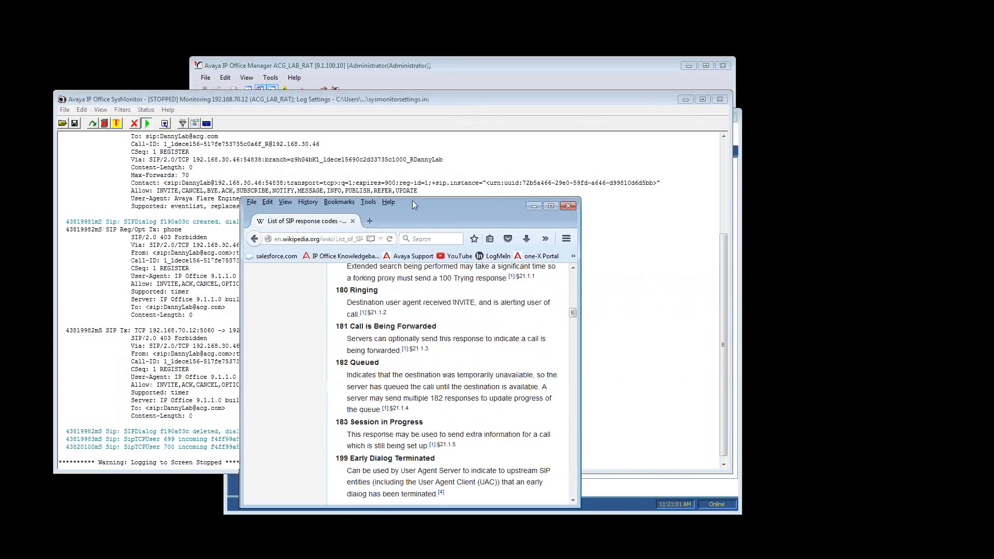
{"action": "left_click_drag", "start_coordinate": [412, 204], "coordinate": [595, 172]}
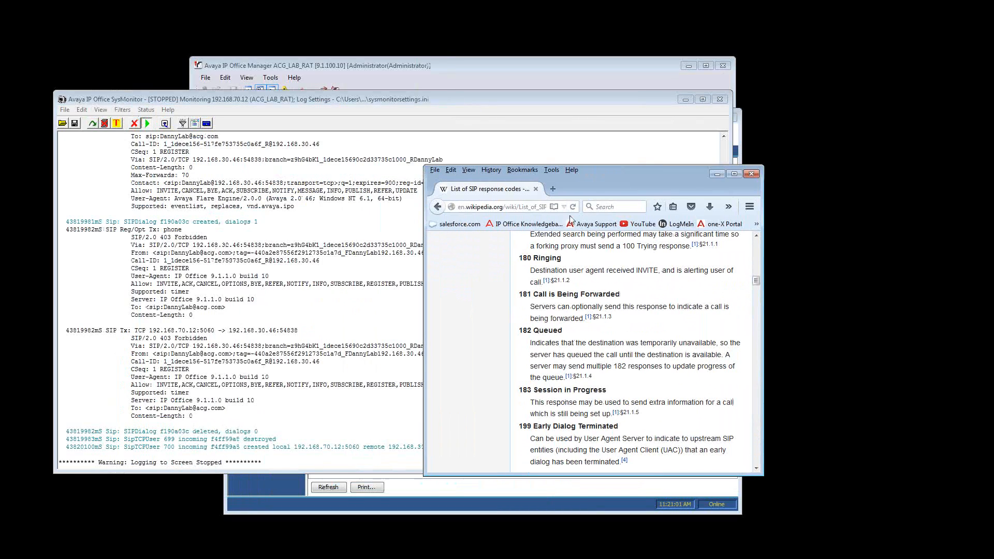
{"action": "left_click", "coordinate": [315, 304]}
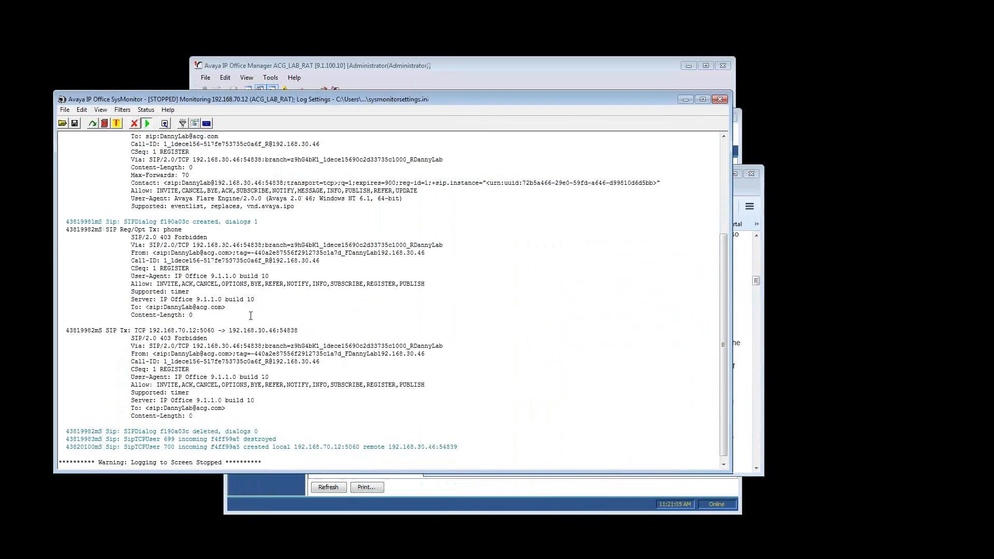
{"action": "scroll", "coordinate": [233, 274], "scroll_direction": "up", "scroll_amount": 3}
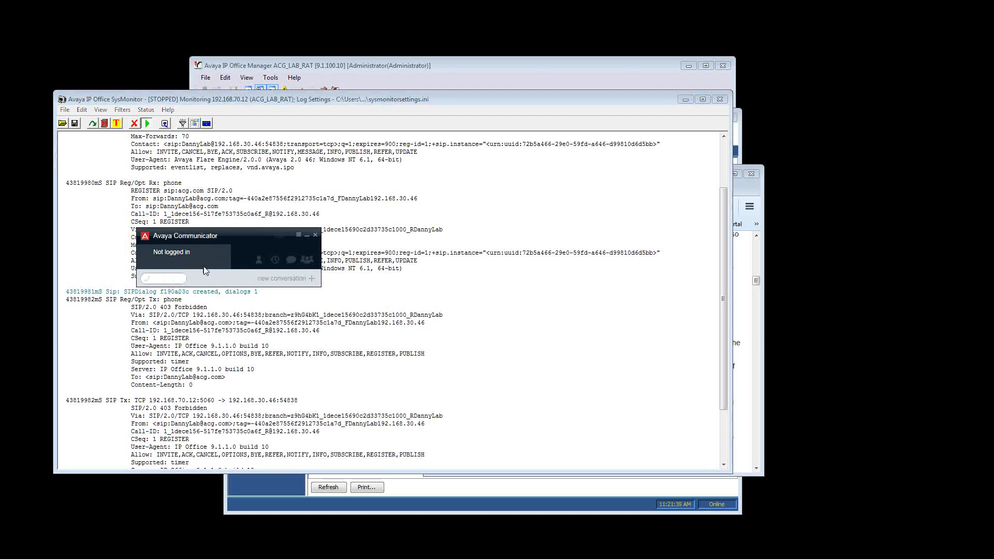
Switch to Avaya Communicator and open its Server settings to check the server address and domain
{"action": "left_click", "coordinate": [213, 254]}
{"action": "key", "text": "Return"}
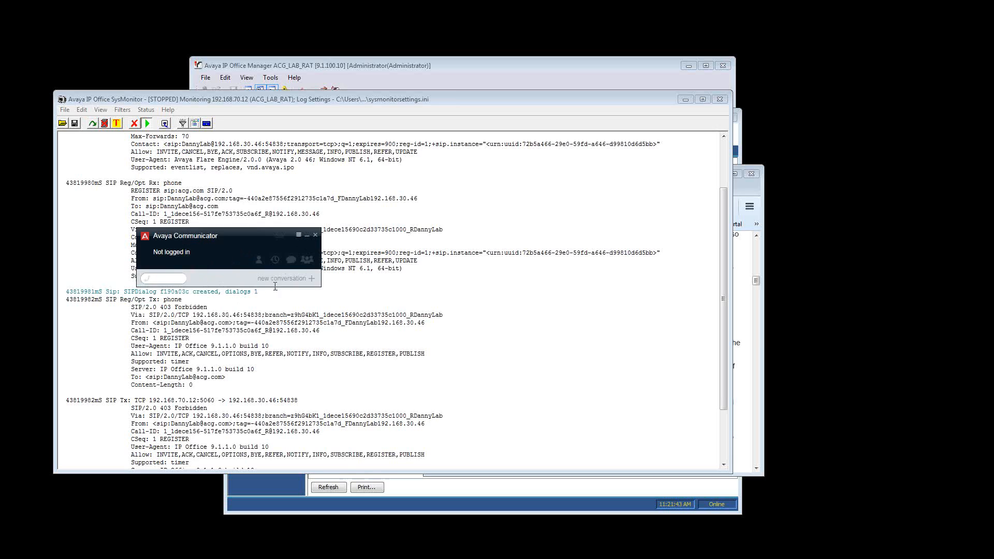
{"action": "left_click", "coordinate": [299, 236]}
{"action": "left_click", "coordinate": [310, 257]}
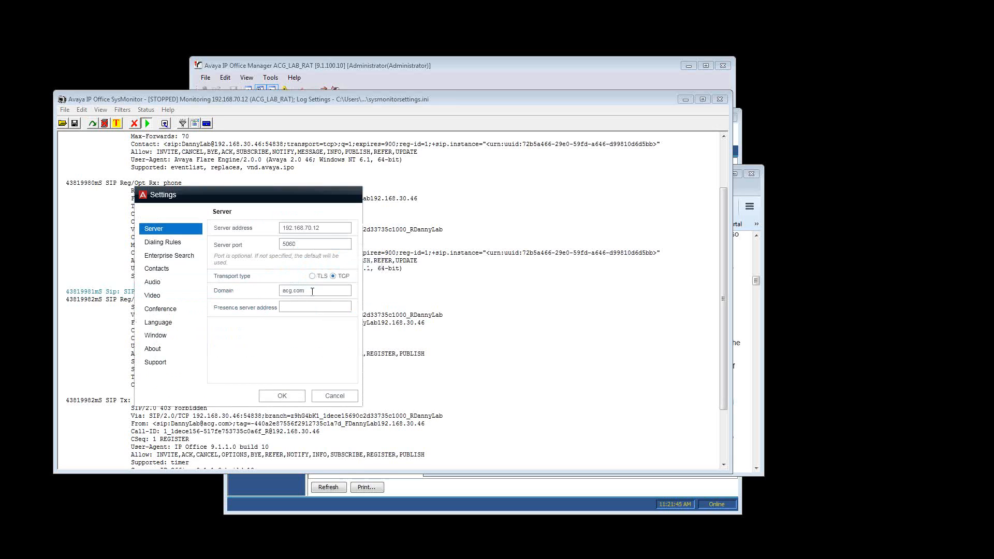
{"action": "left_click_drag", "start_coordinate": [313, 290], "coordinate": [274, 293]}
Switch to IP Office Manager and open the LAN1 settings of the ACG_LAB_RAT system to check its IP address
{"action": "left_click", "coordinate": [327, 73]}
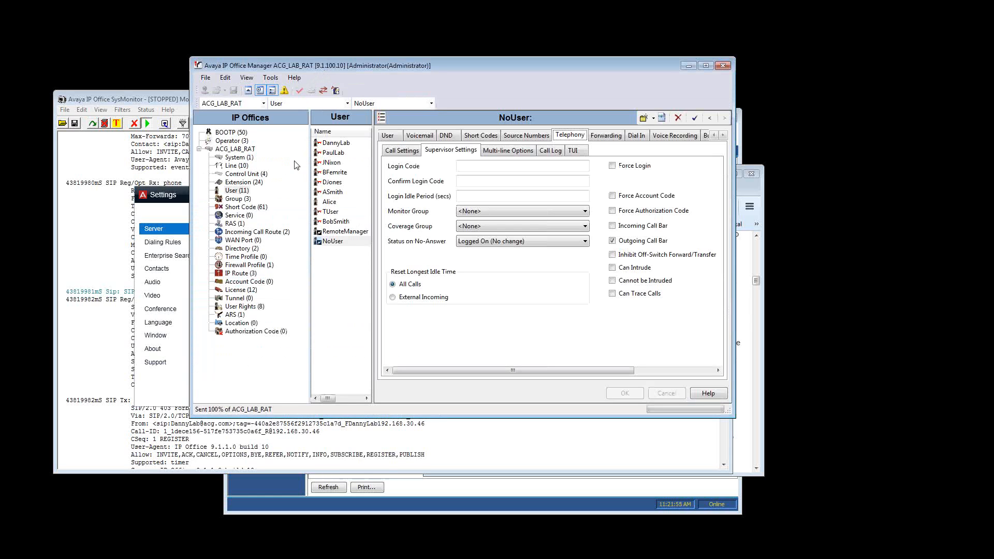
{"action": "left_click", "coordinate": [250, 158]}
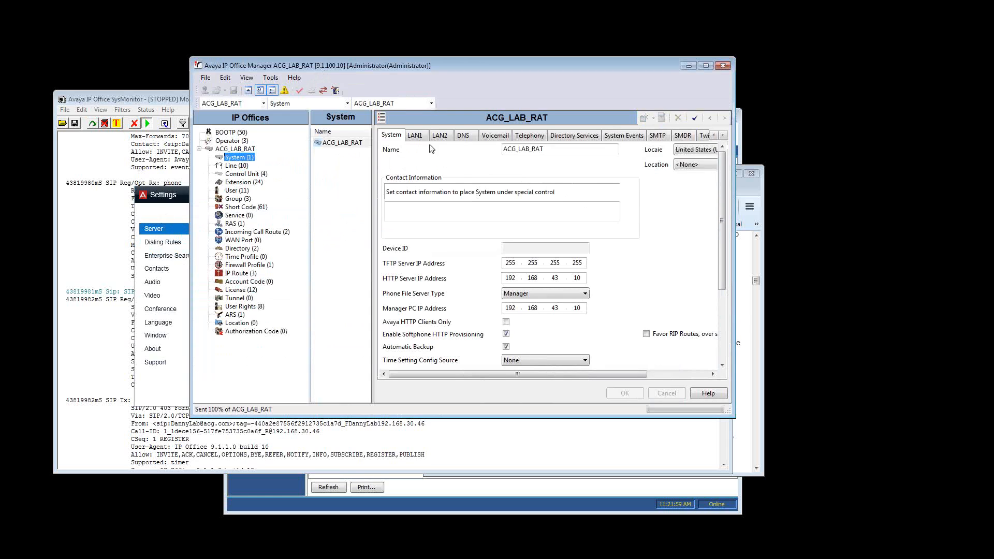
{"action": "left_click", "coordinate": [415, 135]}
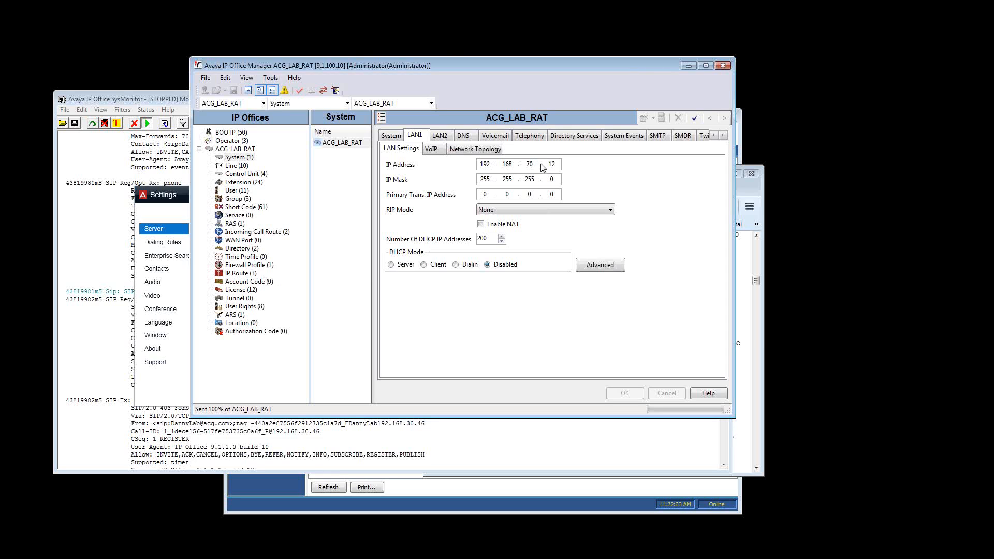
Check the REGISTER request's destination address in the SysMonitor trace against LAN1, and minimize SysMonitor
{"action": "left_click", "coordinate": [140, 160]}
{"action": "scroll", "coordinate": [230, 170], "scroll_direction": "up", "scroll_amount": 3}
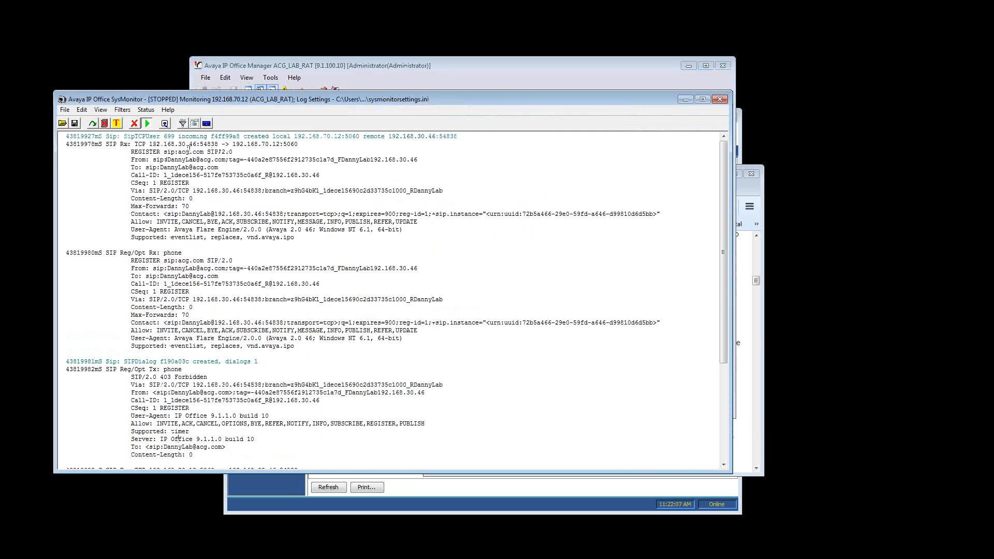
{"action": "left_click_drag", "start_coordinate": [232, 144], "coordinate": [280, 145]}
{"action": "left_click", "coordinate": [686, 100]}
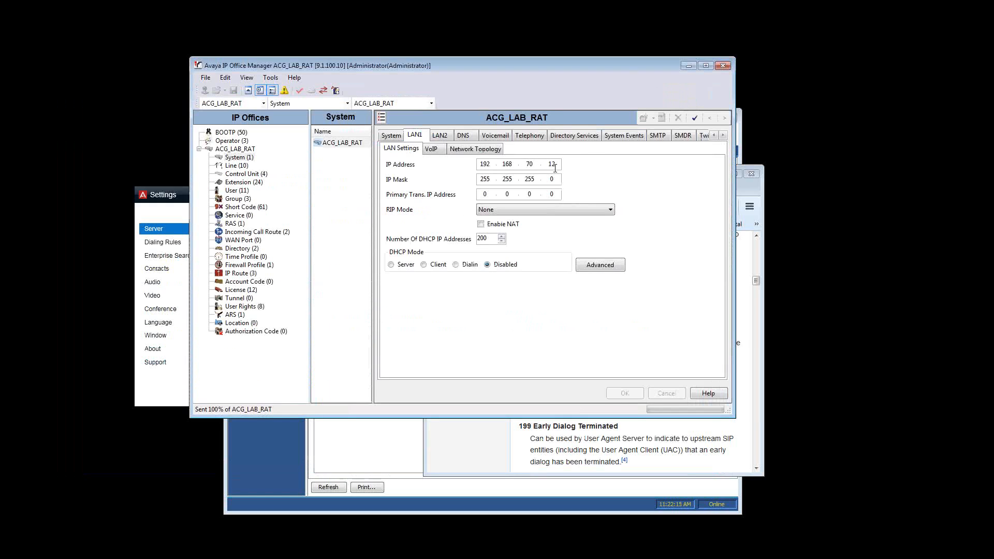
Open the VoIP settings of LAN1 and check the SIP registrar's domain name and protocol ports
{"action": "left_click", "coordinate": [437, 151]}
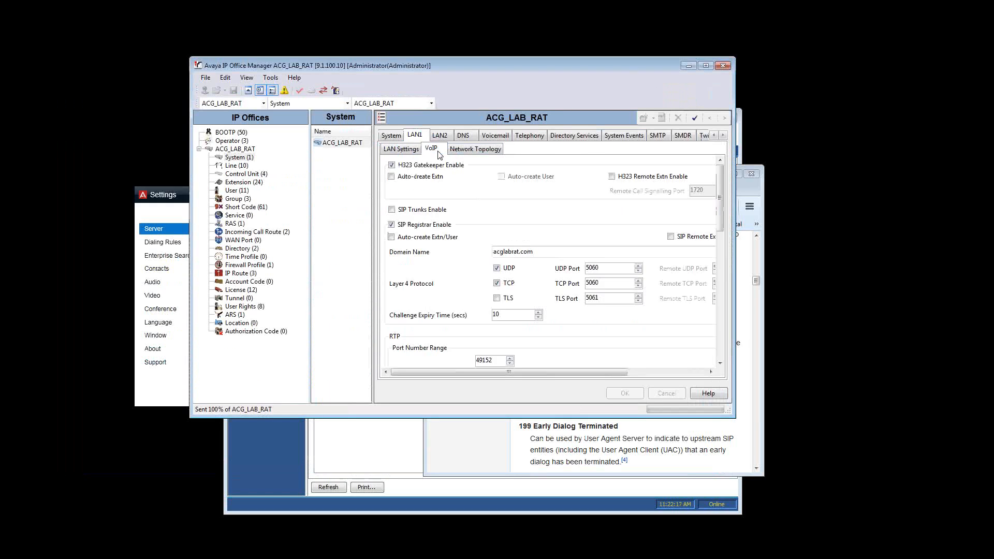
{"action": "left_click", "coordinate": [557, 252]}
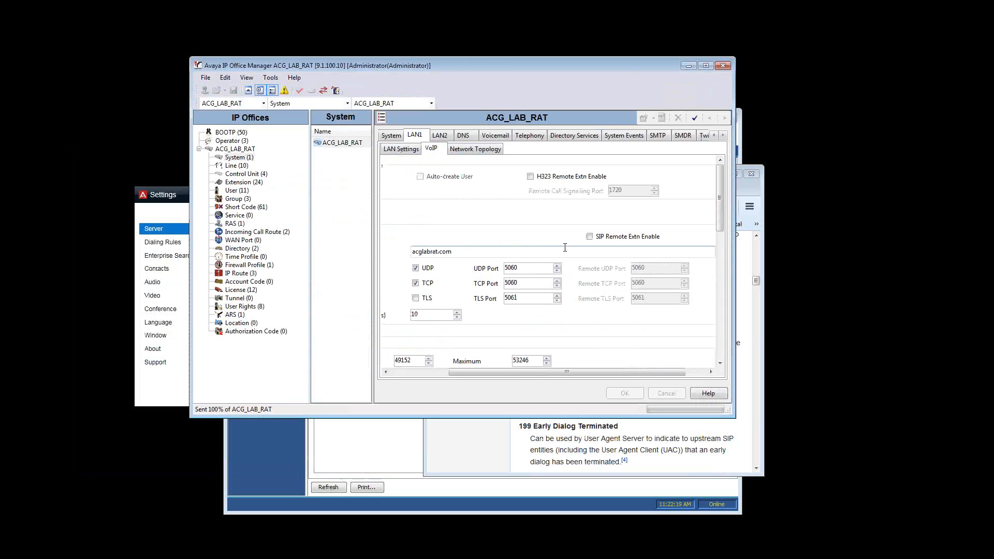
{"action": "left_click", "coordinate": [434, 374]}
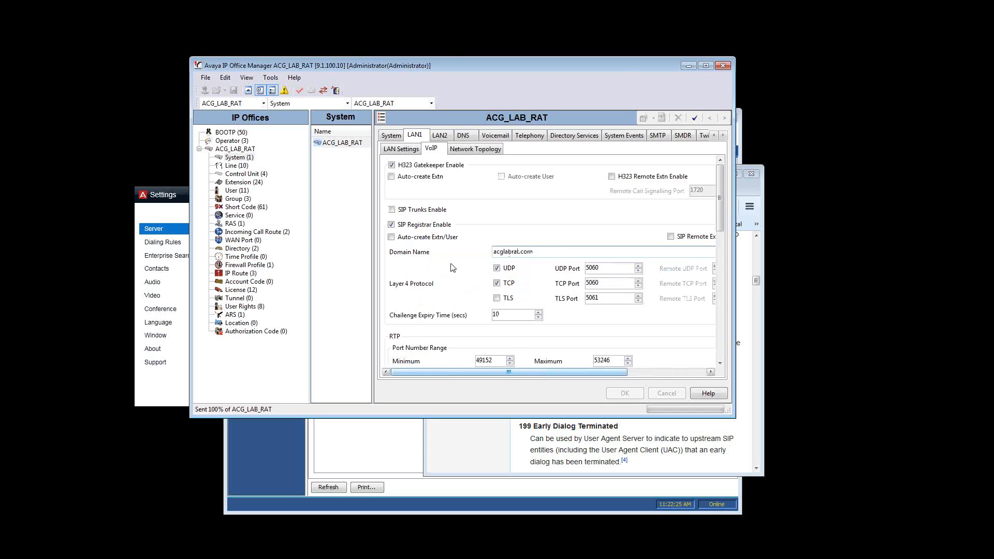
Switch to Avaya Communicator's Server settings, change the domain to acglabrat.com, and save the settings
{"action": "left_click", "coordinate": [177, 197]}
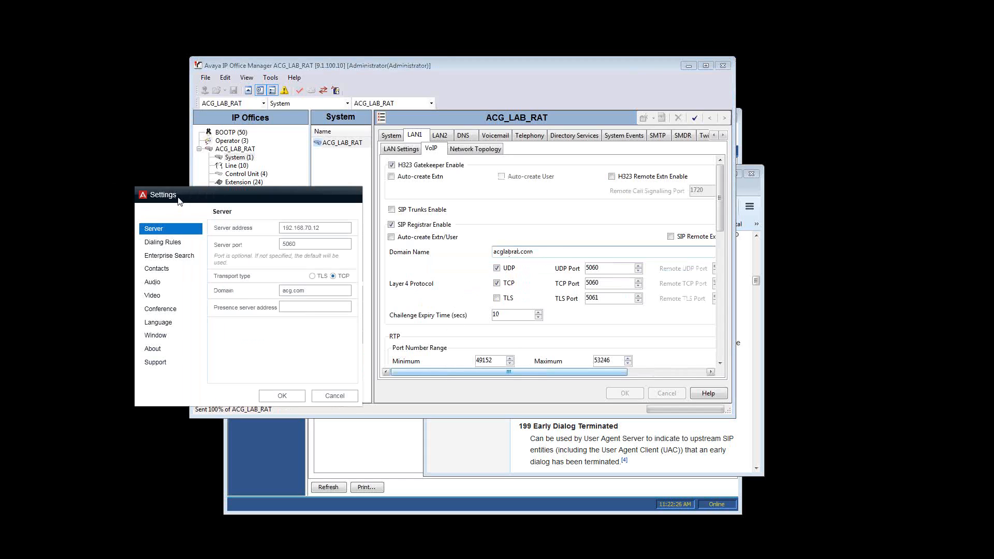
{"action": "left_click", "coordinate": [305, 292]}
{"action": "key", "text": "BackSpace"}
{"action": "key", "text": "BackSpace"}
{"action": "key", "text": "BackSpace"}
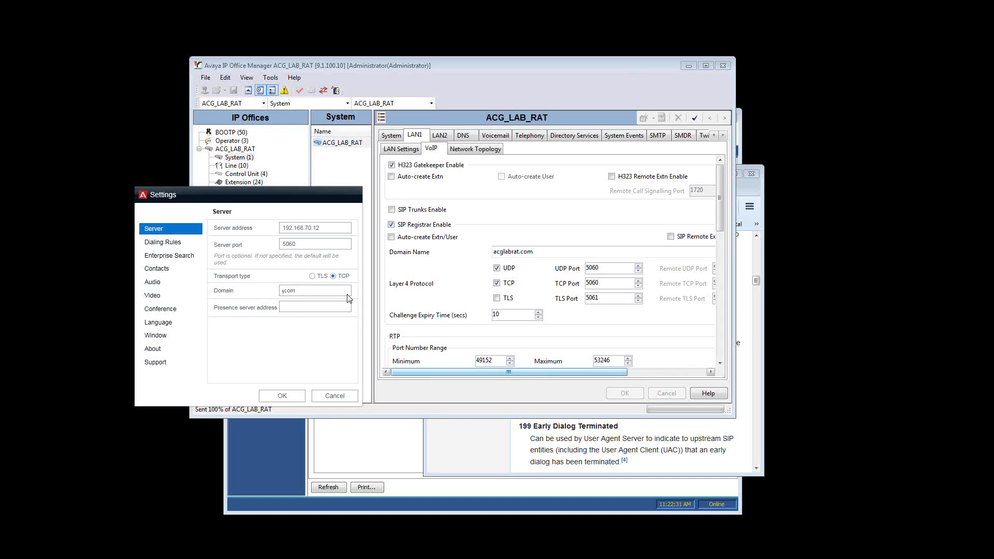
{"action": "type", "text": "acglabrat"}
{"action": "left_click", "coordinate": [288, 396]}
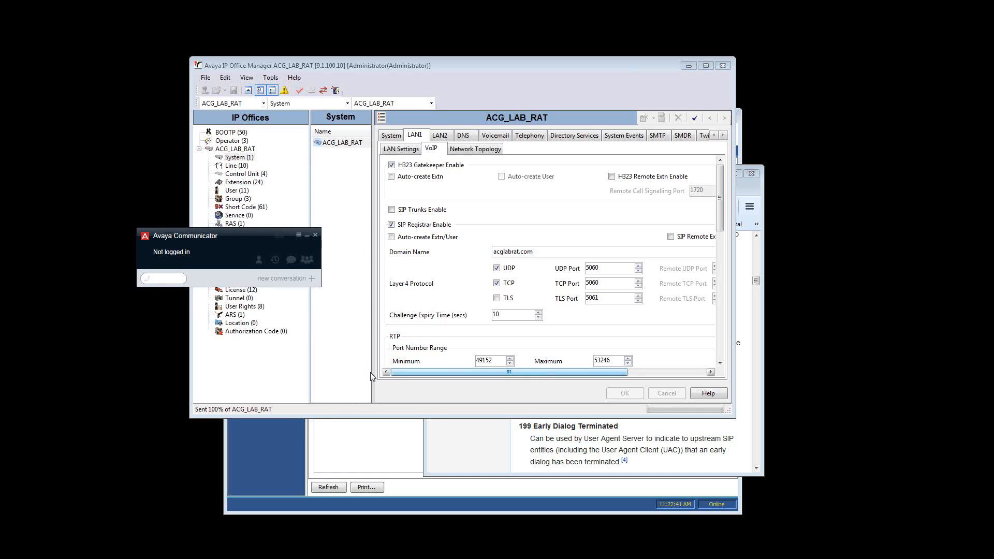
Switch to SysMonitor, resume logging on a cleared trace, and move the window clear of Avaya Communicator
{"action": "key", "text": "alt+Tab"}
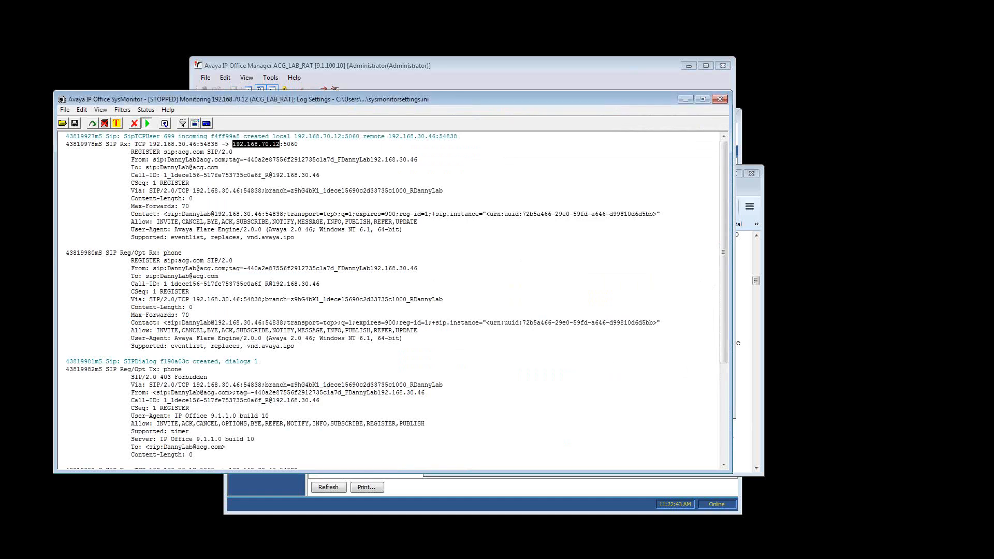
{"action": "left_click", "coordinate": [141, 263]}
{"action": "left_click", "coordinate": [147, 123]}
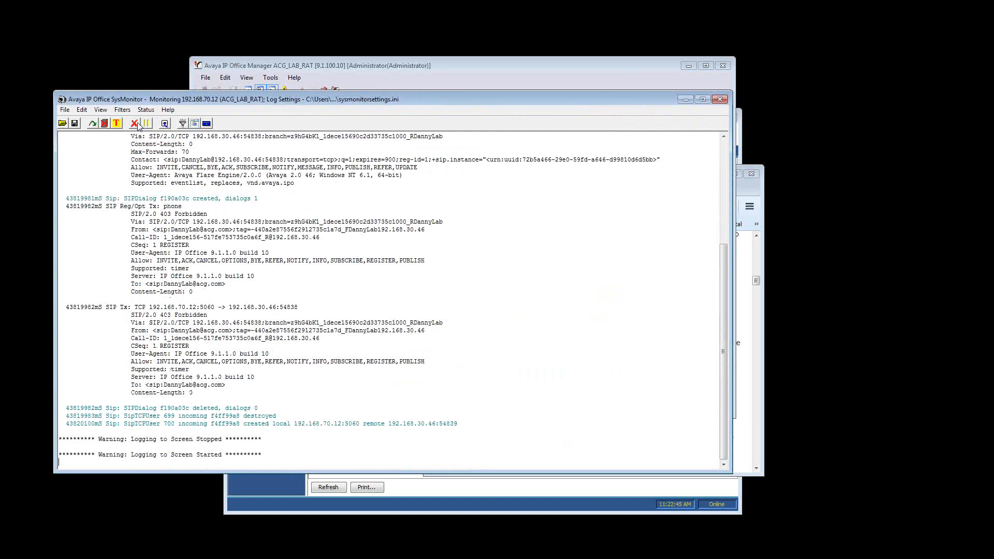
{"action": "left_click", "coordinate": [134, 124]}
{"action": "left_click_drag", "start_coordinate": [275, 102], "coordinate": [418, 116]}
Retry the Avaya Communicator login with the credentials already filled in, and stop the SysMonitor trace
{"action": "left_click", "coordinate": [175, 236]}
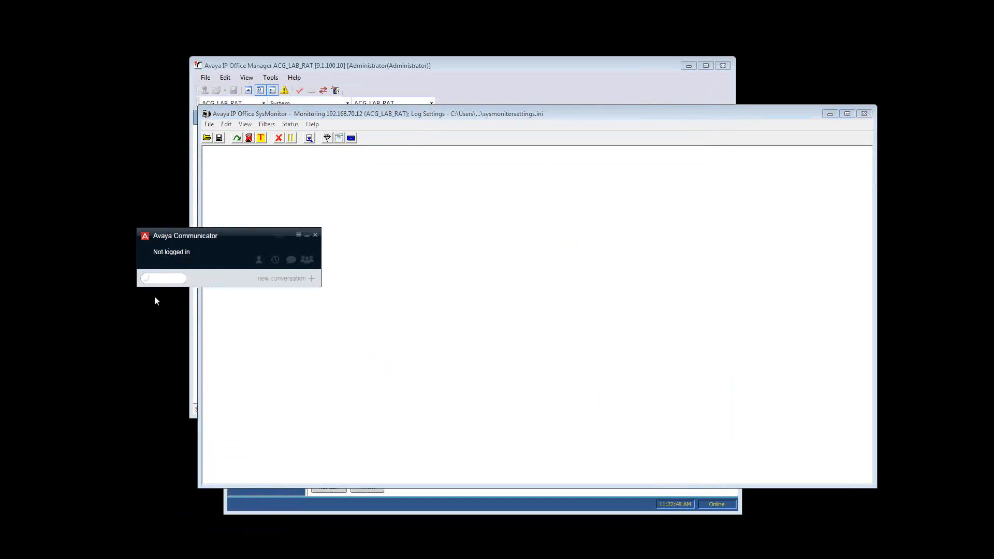
{"action": "left_click", "coordinate": [174, 256]}
{"action": "left_click", "coordinate": [223, 302]}
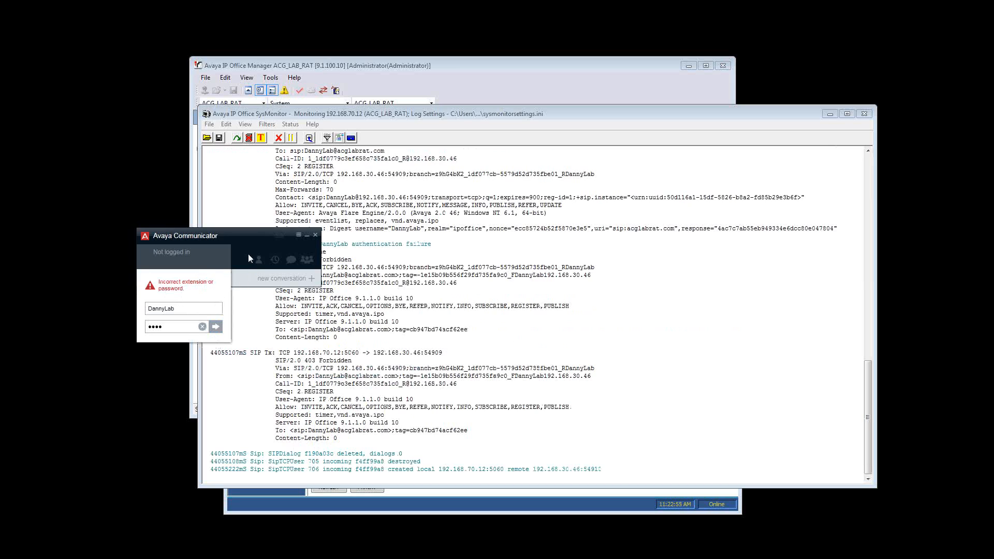
{"action": "left_click", "coordinate": [243, 280]}
{"action": "left_click", "coordinate": [290, 137]}
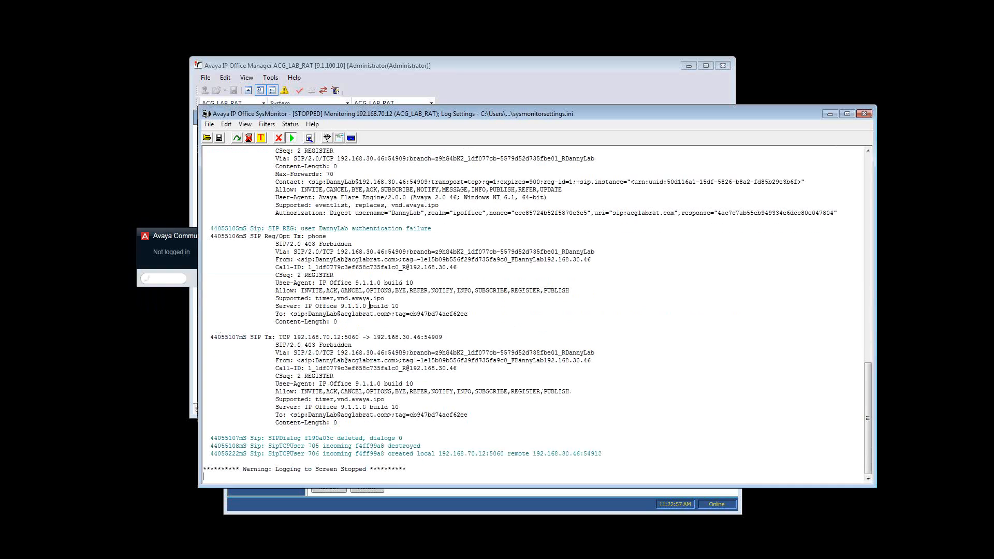
Review the captured REGISTER exchange from the final response back to the start of the trace
{"action": "scroll", "coordinate": [345, 302], "scroll_direction": "up", "scroll_amount": 5}
{"action": "scroll", "coordinate": [345, 302], "scroll_direction": "up", "scroll_amount": 2}
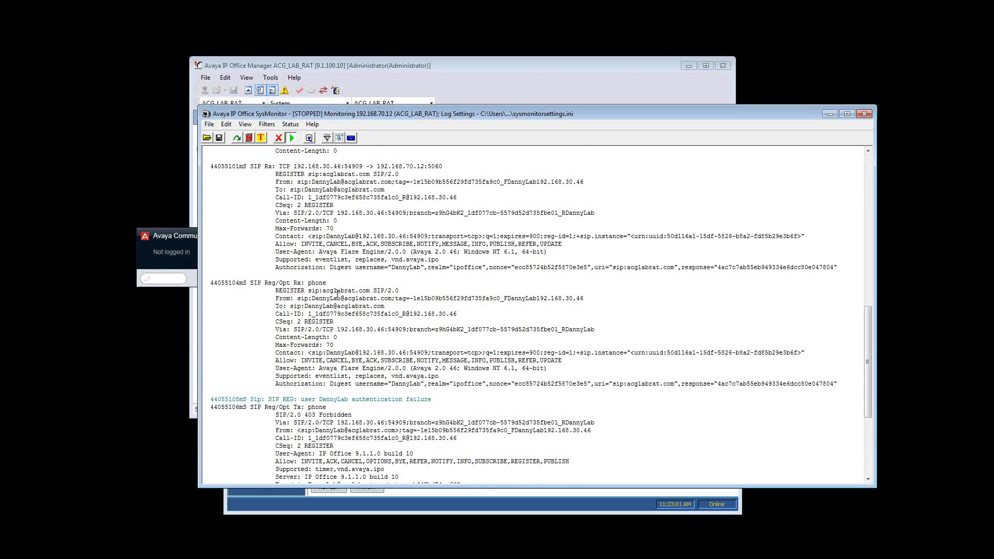
{"action": "scroll", "coordinate": [342, 247], "scroll_direction": "up", "scroll_amount": 10}
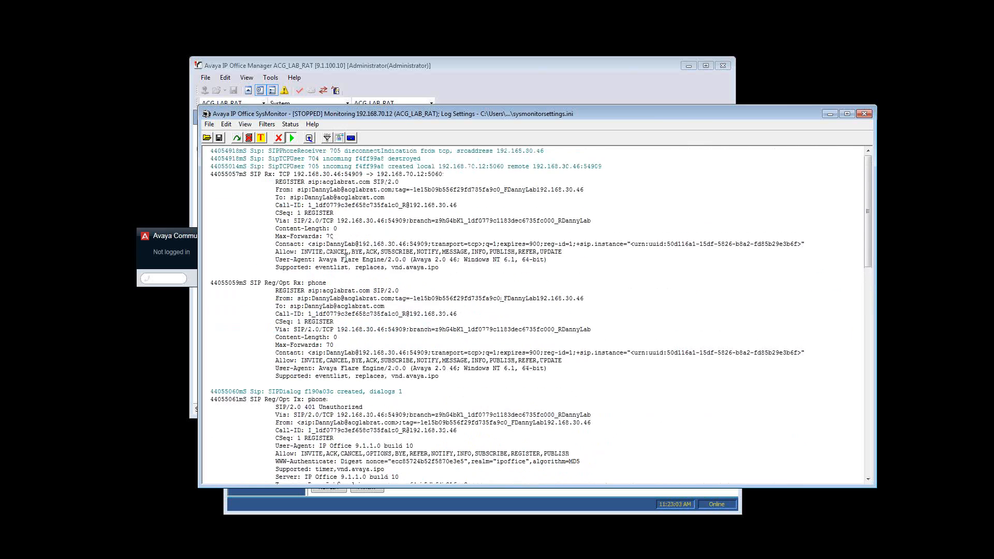
Resume logging on a cleared trace, repeat the Avaya Communicator login attempt, and stop the trace again
{"action": "left_click", "coordinate": [292, 138]}
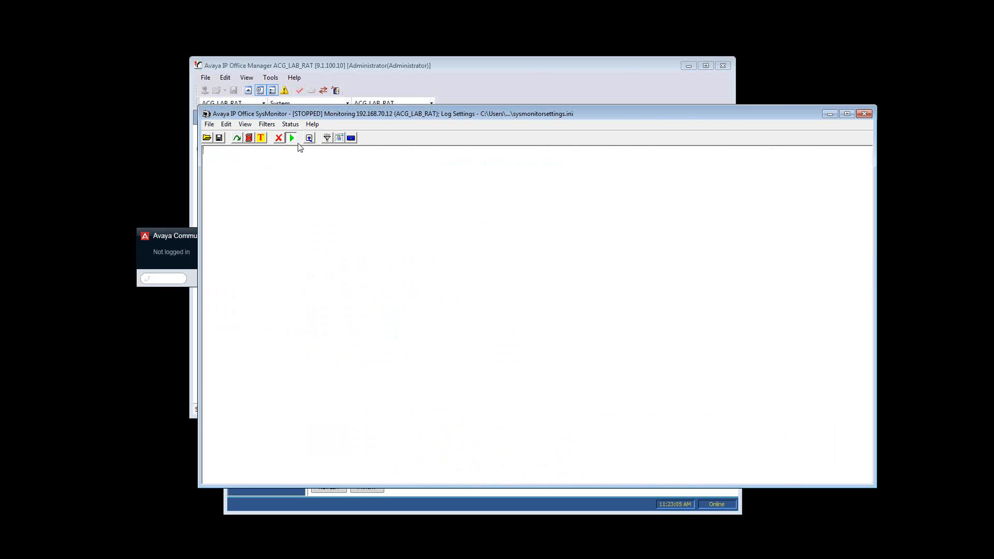
{"action": "left_click", "coordinate": [182, 236]}
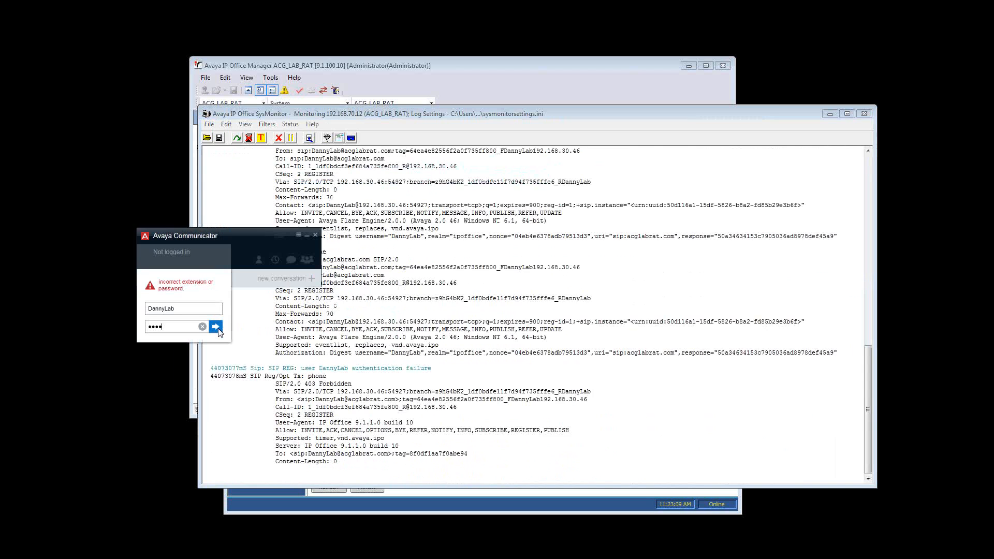
{"action": "left_click", "coordinate": [249, 308]}
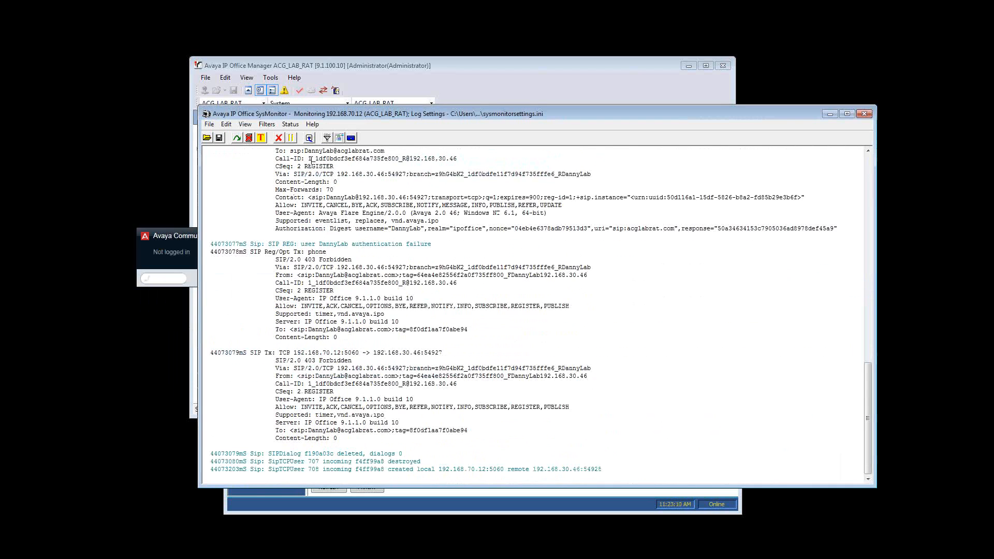
{"action": "left_click", "coordinate": [291, 139]}
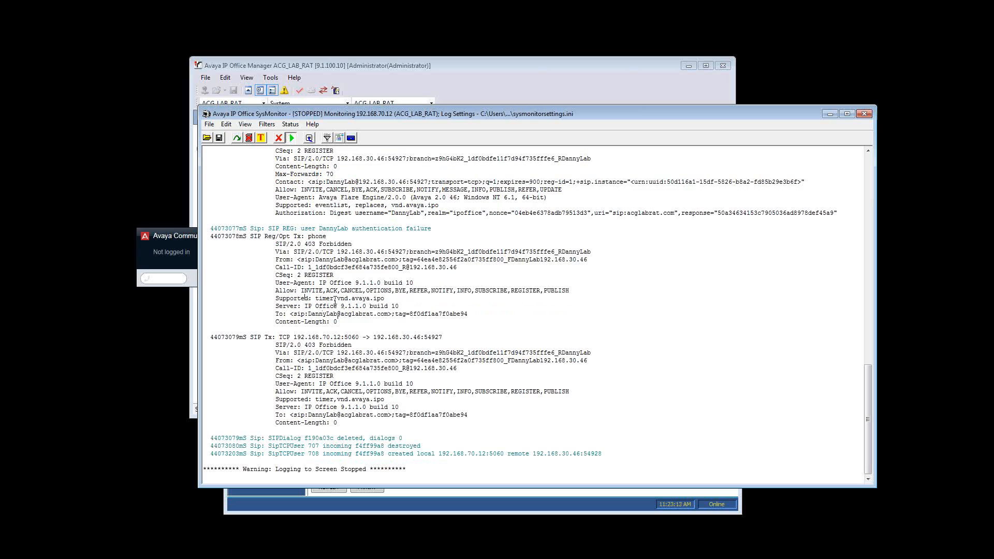
Examine the 401 Unauthorized responses that follow the first REGISTER request in the SysMonitor trace
{"action": "scroll", "coordinate": [332, 297], "scroll_direction": "up", "scroll_amount": 9}
{"action": "scroll", "coordinate": [332, 298], "scroll_direction": "up", "scroll_amount": 13}
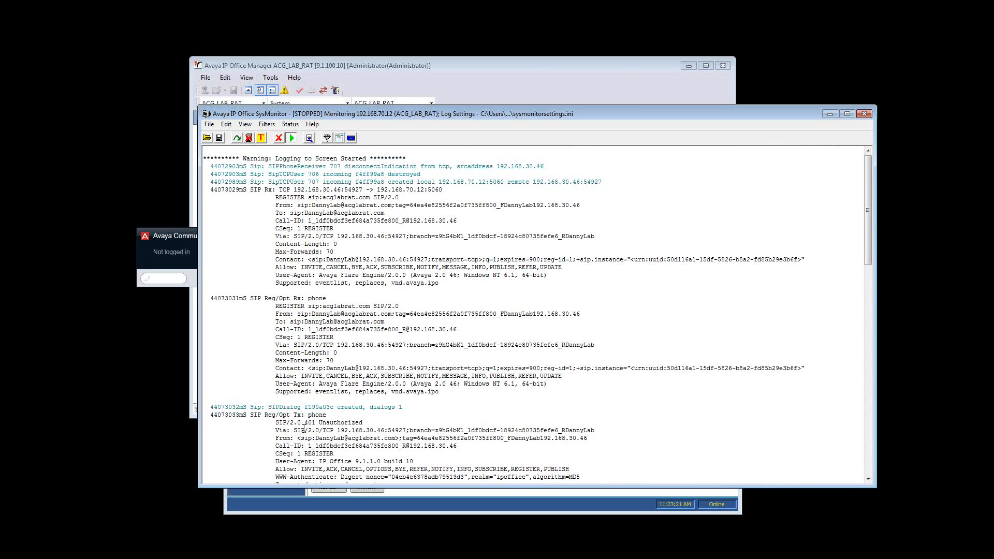
{"action": "left_click_drag", "start_coordinate": [367, 422], "coordinate": [276, 424]}
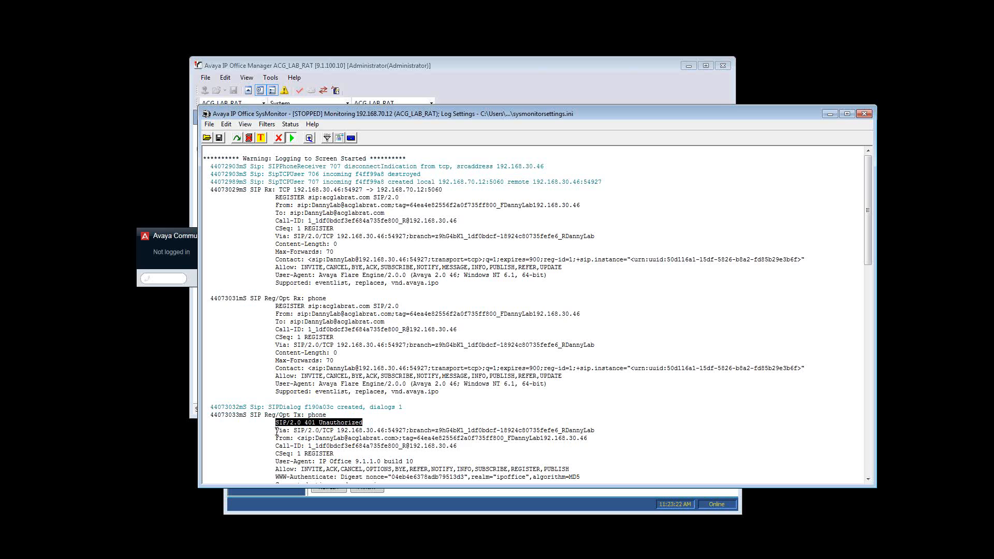
{"action": "scroll", "coordinate": [285, 336], "scroll_direction": "down", "scroll_amount": 6}
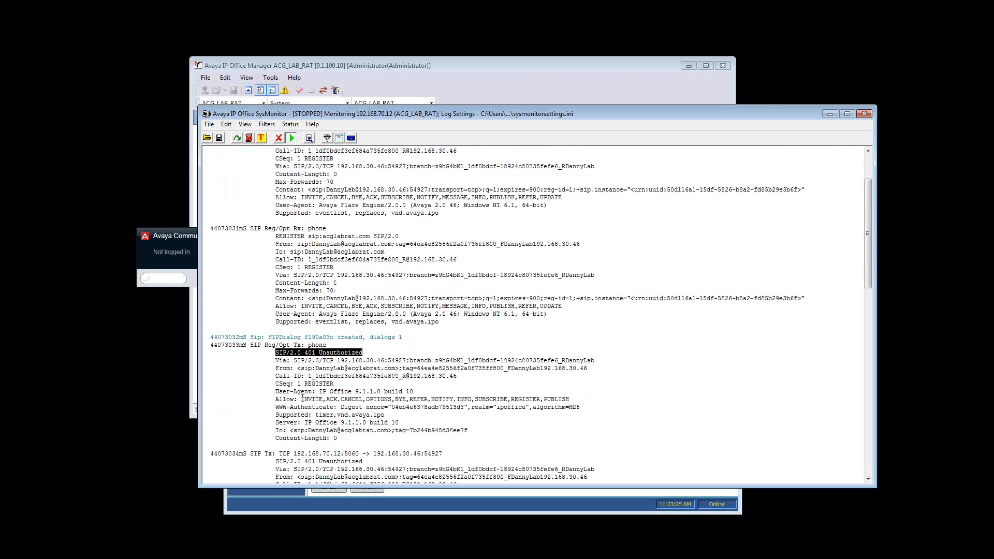
{"action": "left_click_drag", "start_coordinate": [366, 392], "coordinate": [286, 399]}
{"action": "scroll", "coordinate": [293, 389], "scroll_direction": "down", "scroll_amount": 4}
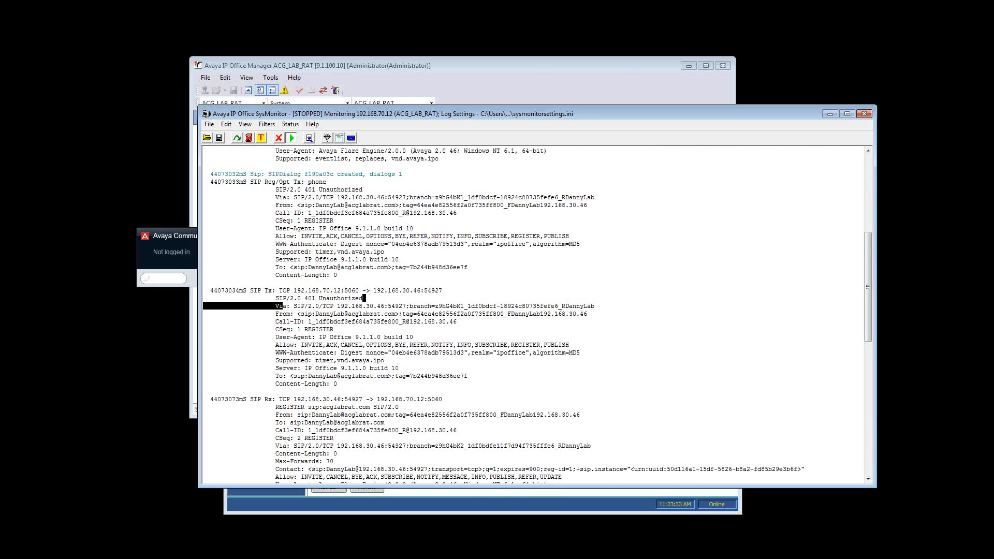
Switch to the browser's list of SIP response codes and look up the meaning of 401 Unauthorized
{"action": "key", "text": "alt+Tab"}
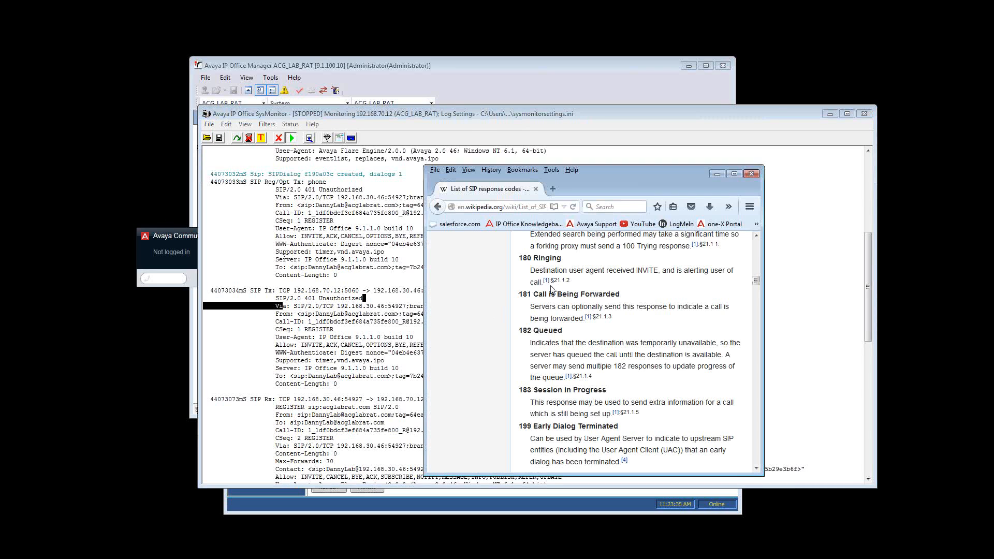
{"action": "scroll", "coordinate": [469, 333], "scroll_direction": "down", "scroll_amount": 5}
{"action": "scroll", "coordinate": [469, 333], "scroll_direction": "down", "scroll_amount": 12}
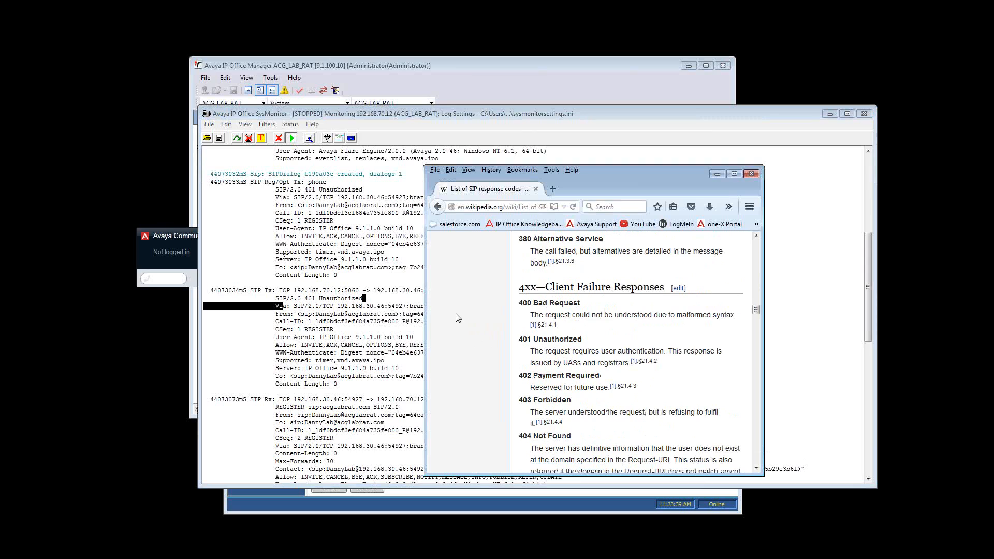
{"action": "left_click_drag", "start_coordinate": [605, 351], "coordinate": [649, 351]}
{"action": "left_click", "coordinate": [597, 362]}
Switch to Avaya Communicator and check the user name in its login form
{"action": "left_click", "coordinate": [179, 236]}
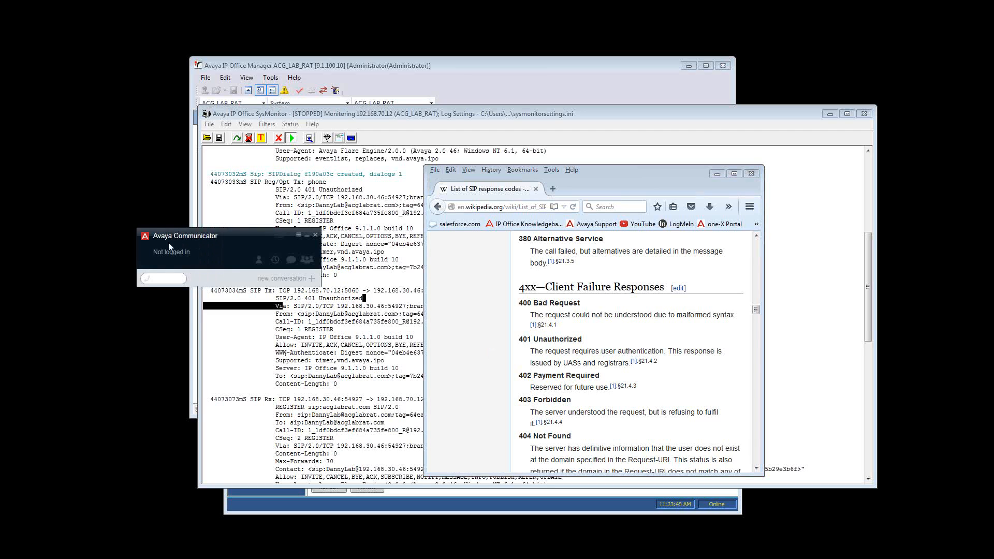
{"action": "left_click", "coordinate": [212, 262]}
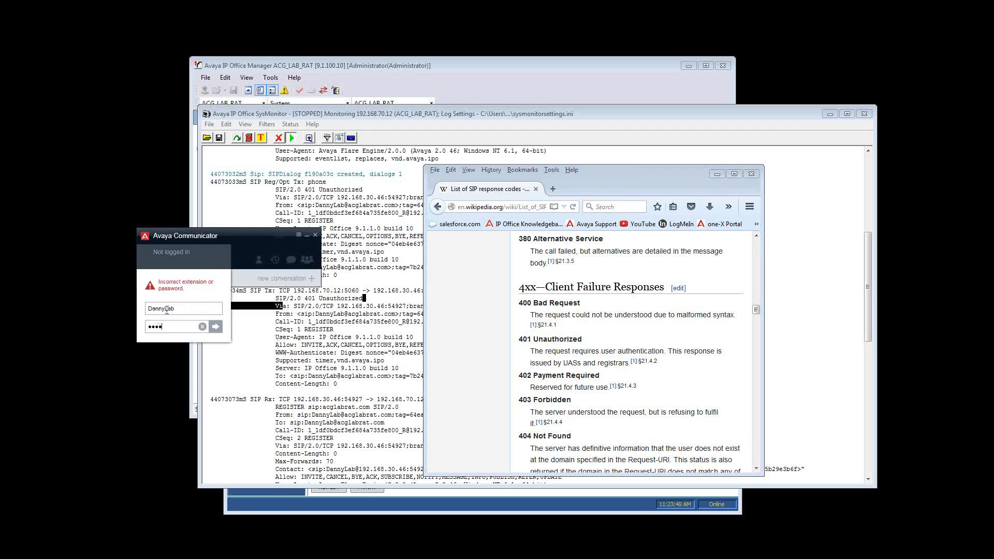
{"action": "double_click", "coordinate": [146, 309]}
Switch to IP Office Manager and open the telephony supervisor settings of the extension 2065 user to check the login code
{"action": "left_click", "coordinate": [336, 66]}
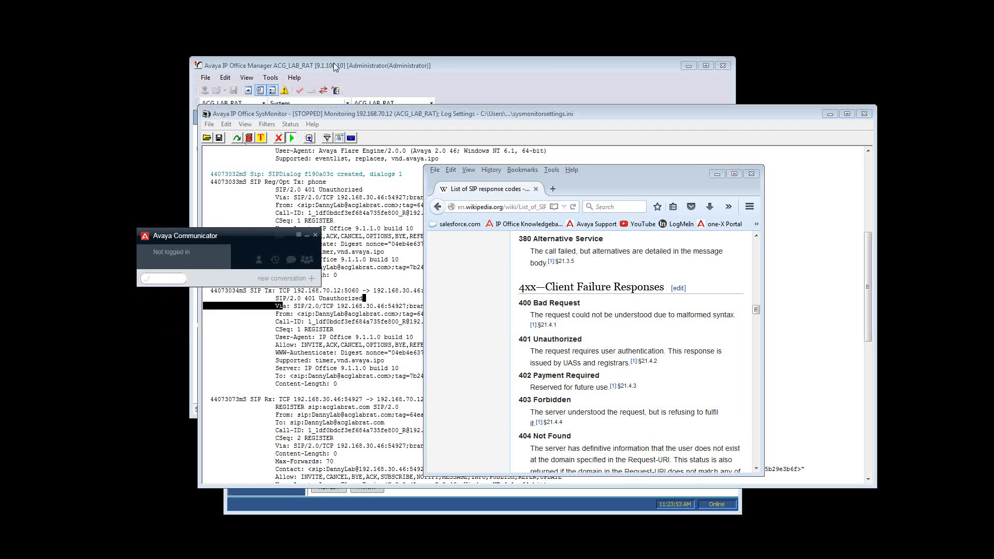
{"action": "left_click", "coordinate": [241, 192]}
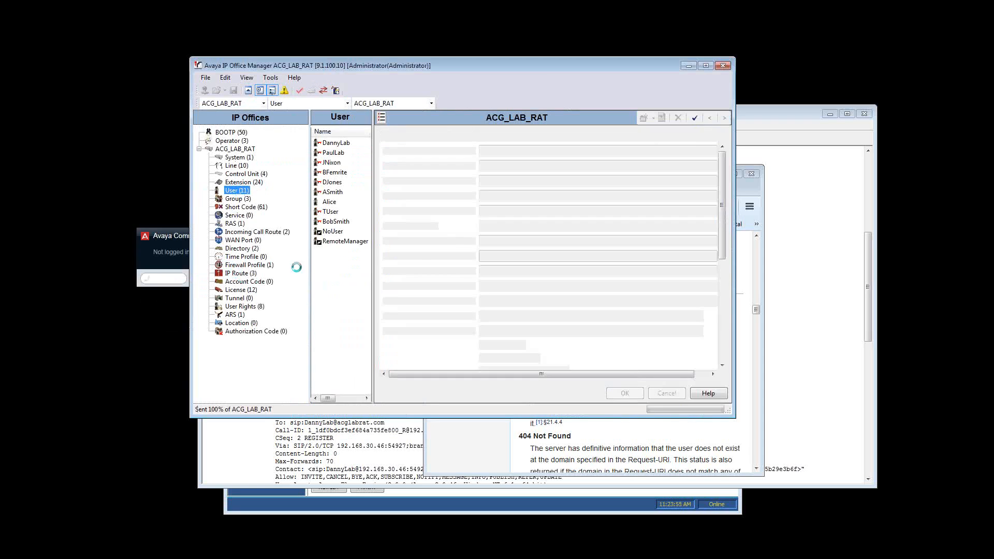
{"action": "left_click", "coordinate": [337, 142]}
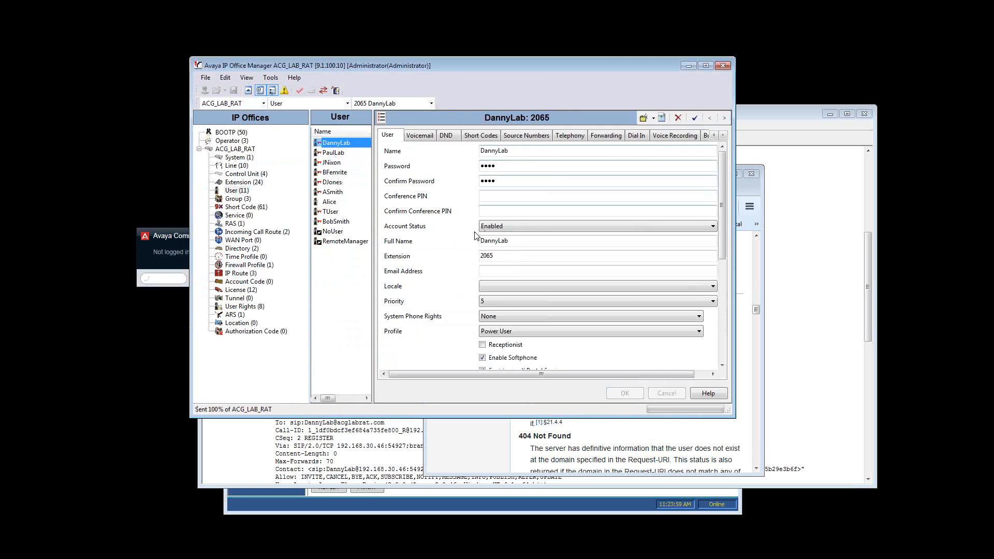
{"action": "left_click", "coordinate": [564, 138]}
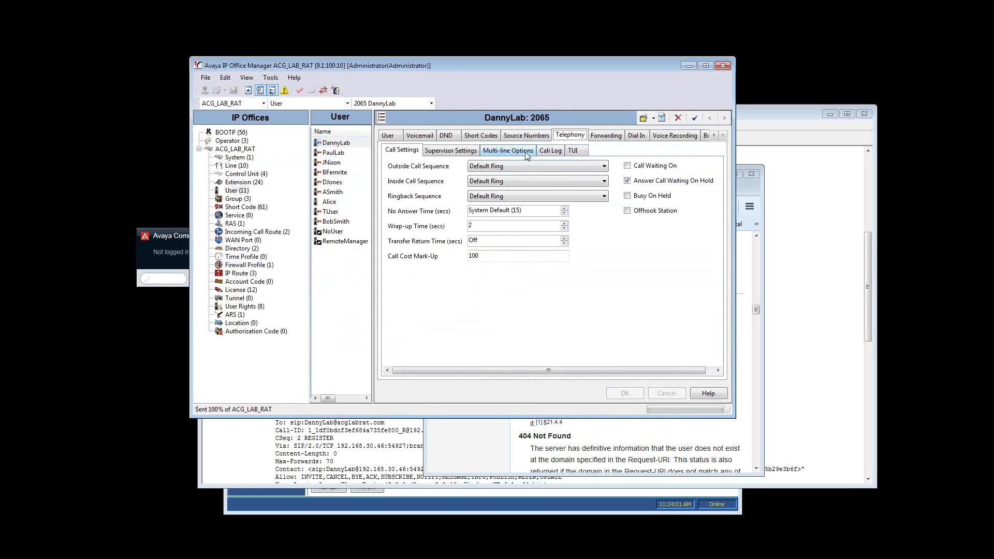
{"action": "left_click", "coordinate": [446, 153]}
{"action": "left_click", "coordinate": [482, 168]}
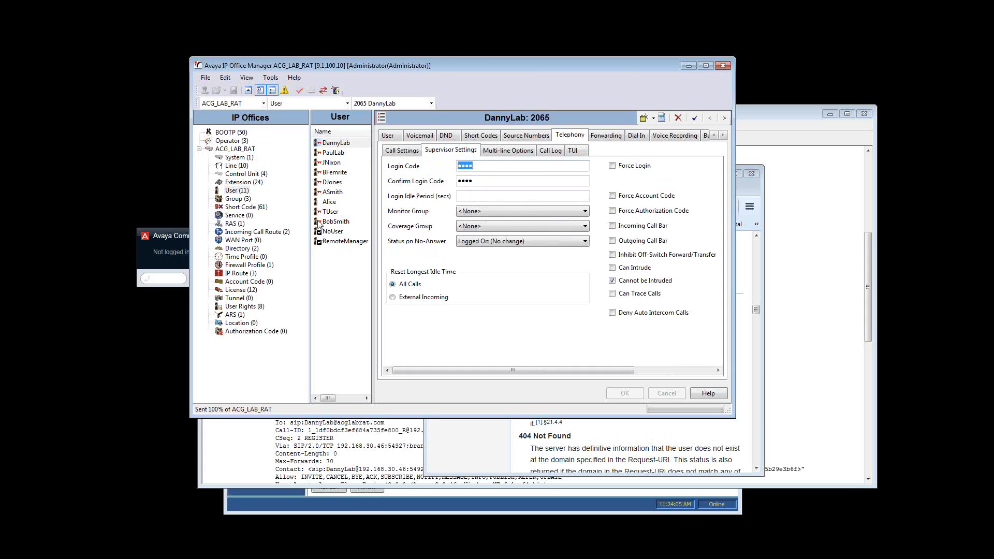
Switch to Avaya Communicator and re-enter the password in the login form
{"action": "left_click", "coordinate": [185, 238]}
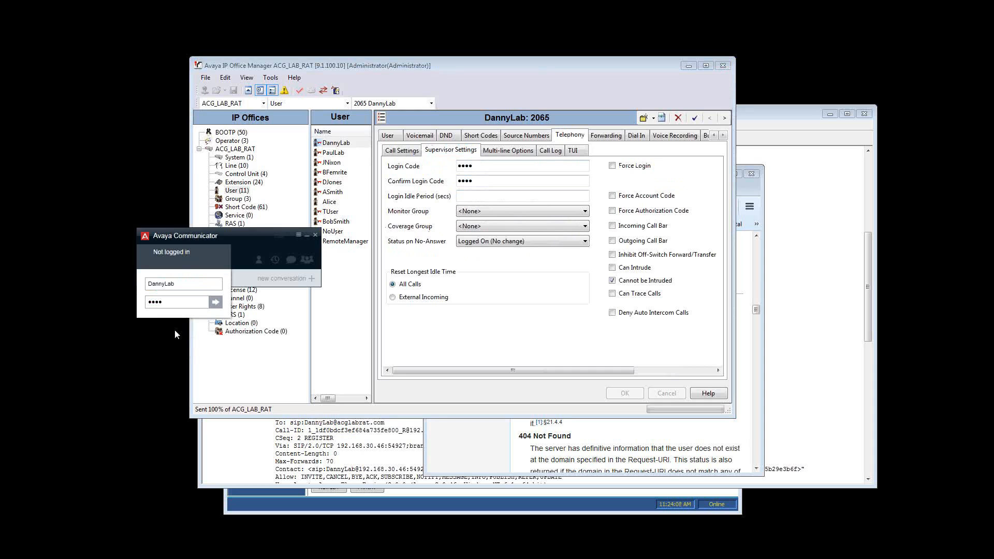
{"action": "left_click_drag", "start_coordinate": [175, 303], "coordinate": [147, 299]}
{"action": "type", "text": "•••"}
{"action": "key", "text": "Return"}
Return to SysMonitor, resume logging on a cleared trace, and move the Avaya Communicator window off the trace
{"action": "left_click", "coordinate": [234, 439]}
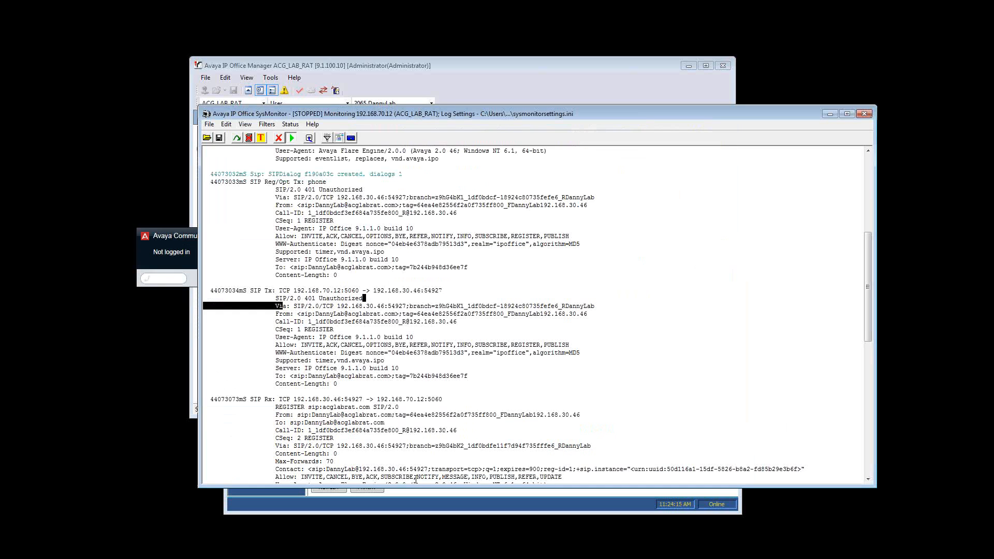
{"action": "left_click", "coordinate": [293, 138]}
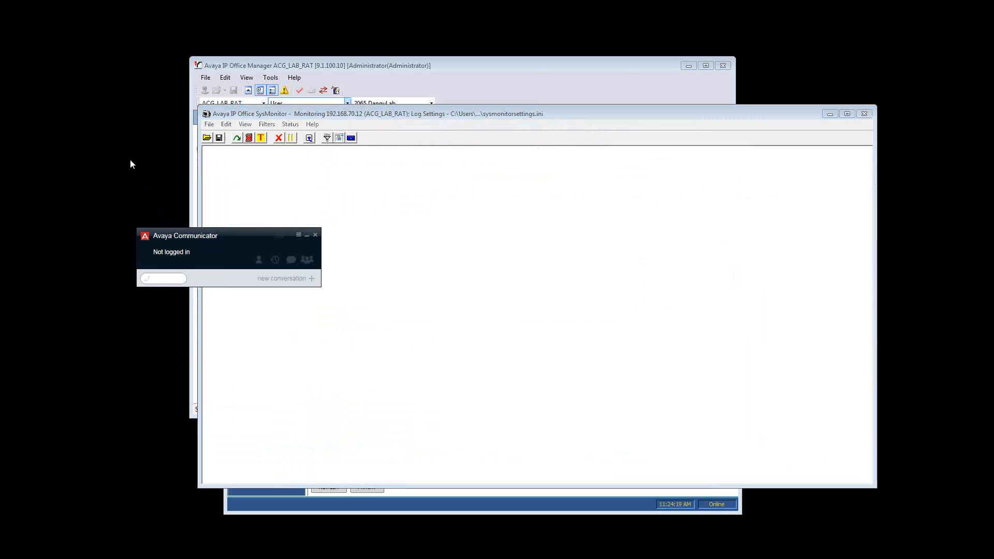
{"action": "left_click_drag", "start_coordinate": [241, 240], "coordinate": [143, 179]}
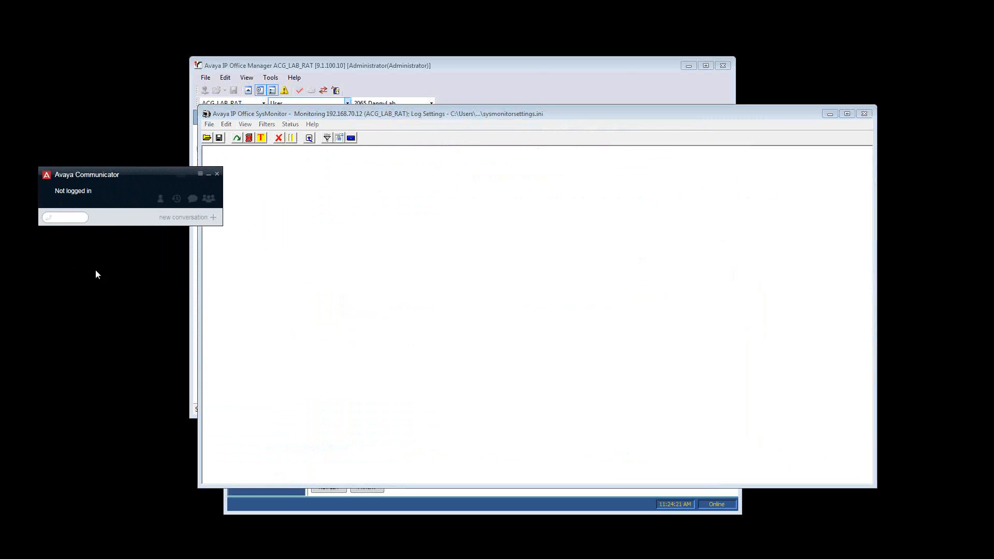
Log in to Avaya Communicator with the re-entered credentials and stop the SysMonitor trace
{"action": "left_click", "coordinate": [94, 196]}
{"action": "left_click", "coordinate": [118, 242]}
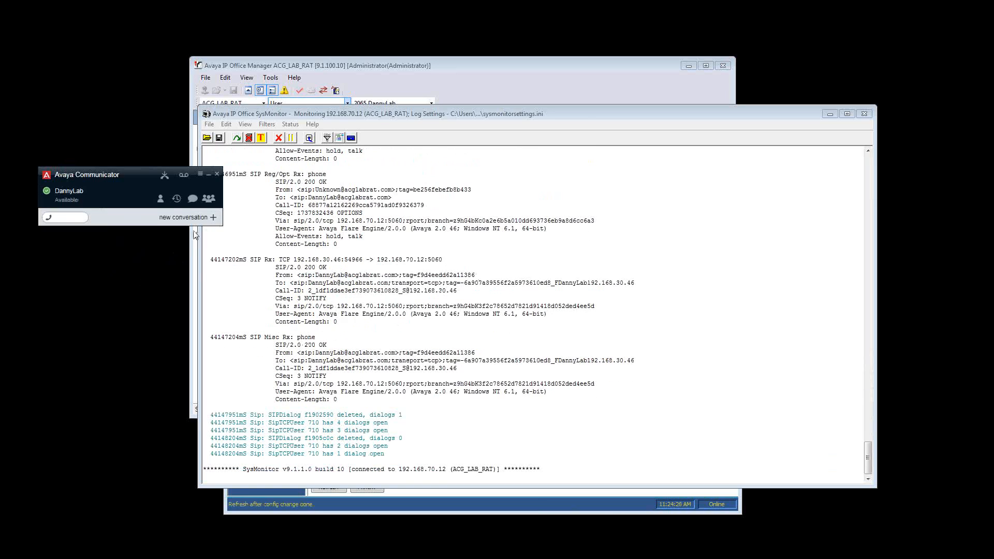
{"action": "left_click", "coordinate": [392, 196]}
{"action": "left_click", "coordinate": [291, 138]}
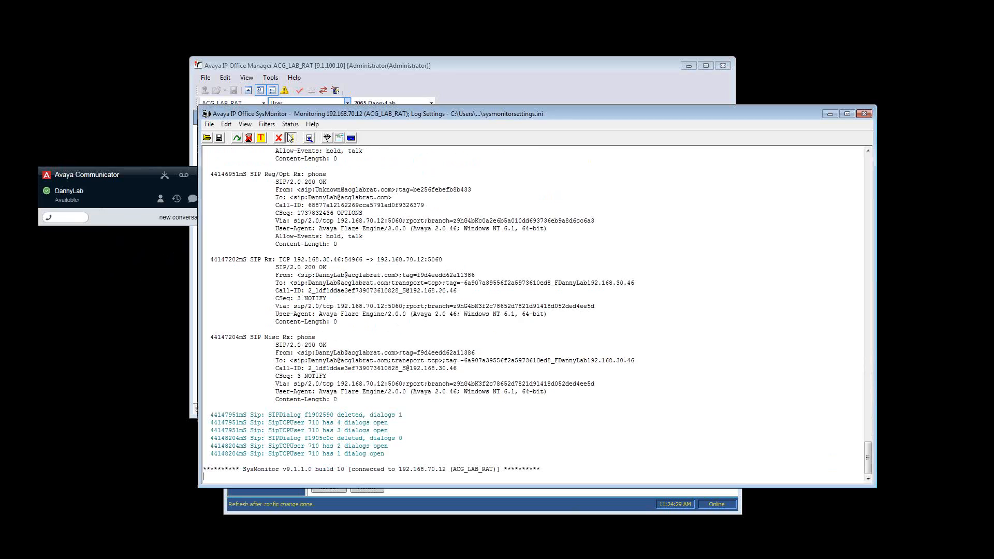
Look back through the stopped SysMonitor trace for the received SUBSCRIBE request and examine its source and destination IP addresses
{"action": "scroll", "coordinate": [320, 296], "scroll_direction": "up", "scroll_amount": 13}
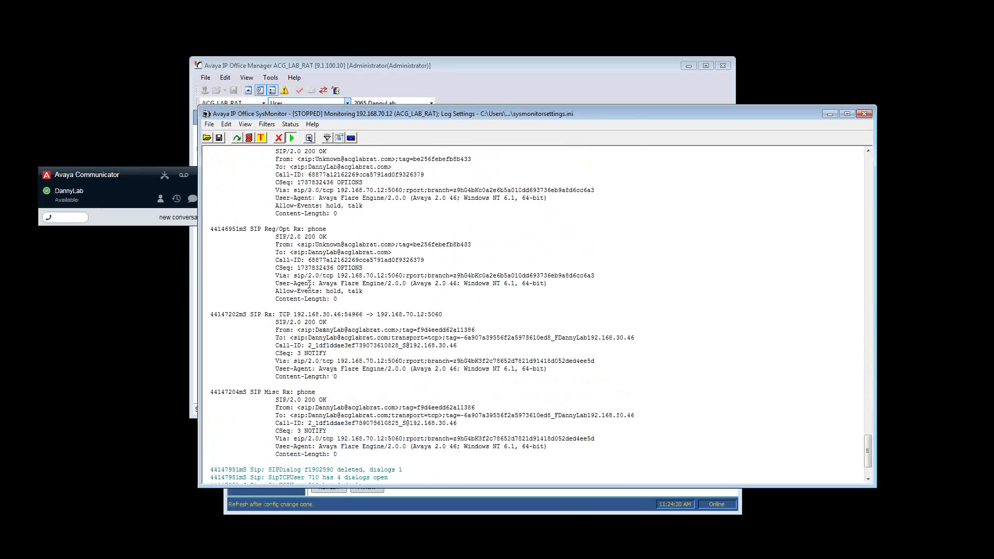
{"action": "scroll", "coordinate": [305, 286], "scroll_direction": "up", "scroll_amount": 12}
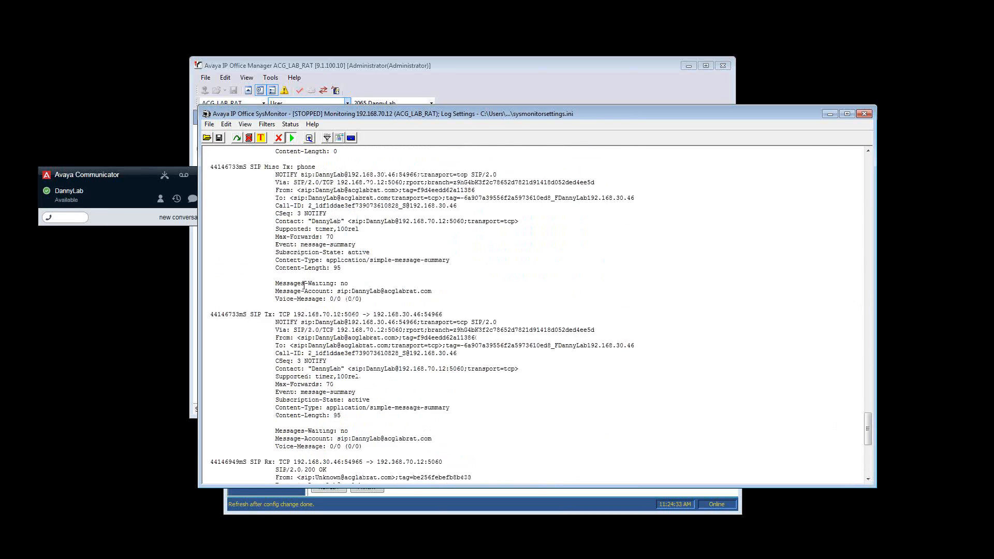
{"action": "scroll", "coordinate": [304, 284], "scroll_direction": "up", "scroll_amount": 6}
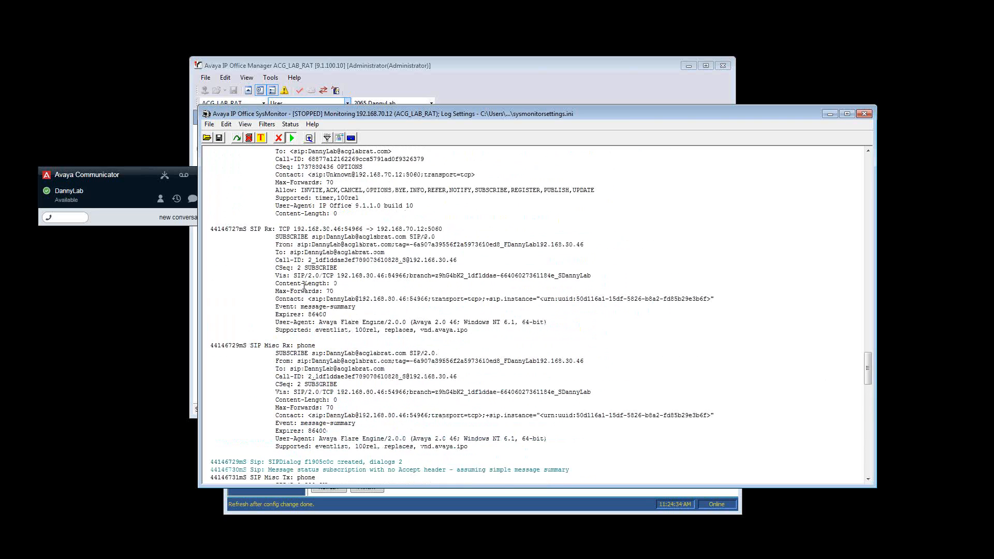
{"action": "scroll", "coordinate": [299, 298], "scroll_direction": "up", "scroll_amount": 7}
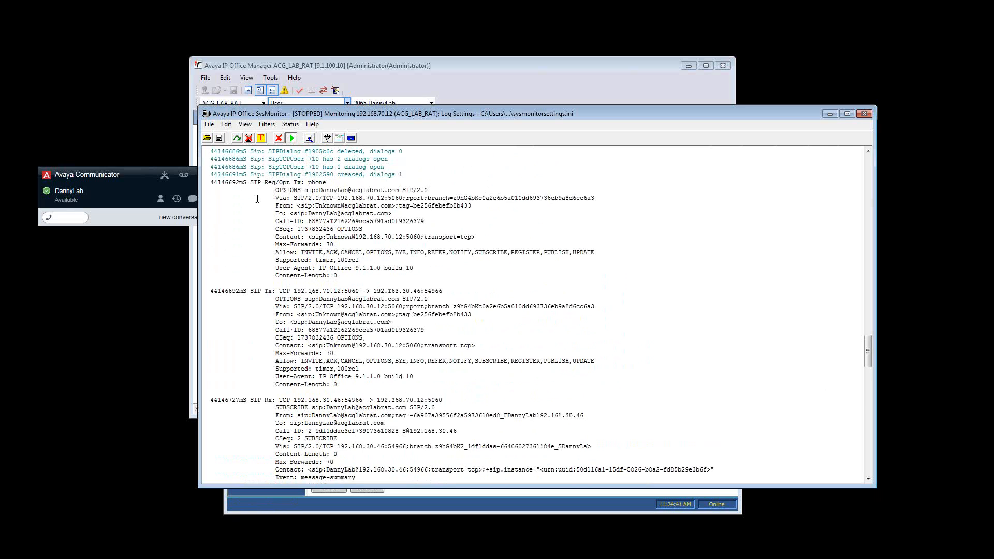
{"action": "scroll", "coordinate": [249, 273], "scroll_direction": "down", "scroll_amount": 5}
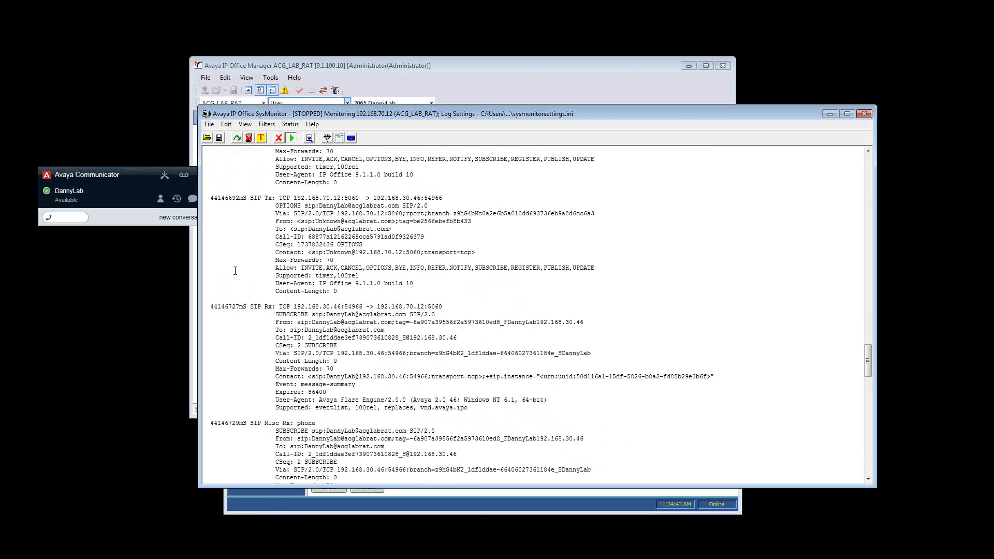
{"action": "left_click_drag", "start_coordinate": [301, 283], "coordinate": [381, 283]}
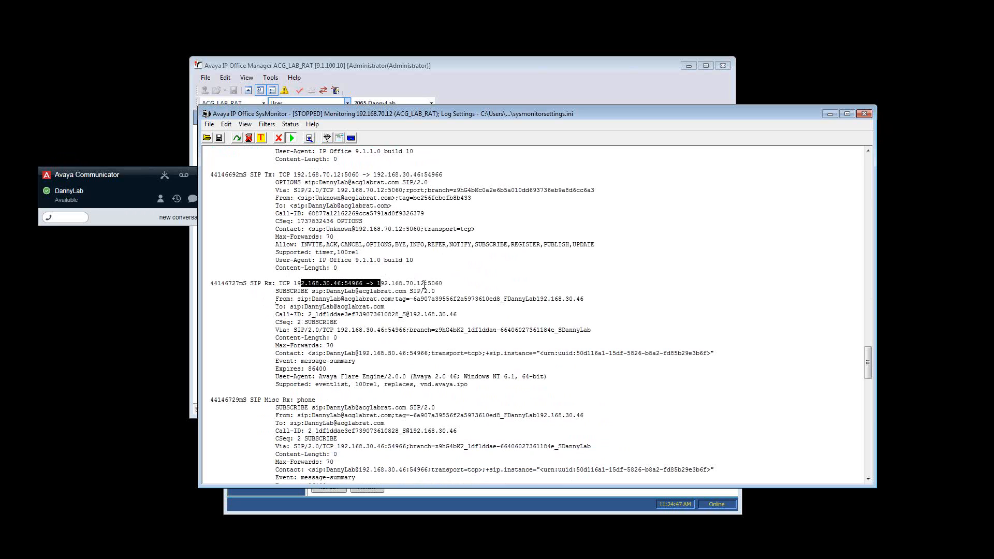
{"action": "left_click_drag", "start_coordinate": [387, 283], "coordinate": [423, 283]}
Follow the trace from the SUBSCRIBE request to the transmitted SIP 200 OK replies and examine their direction
{"action": "scroll", "coordinate": [255, 341], "scroll_direction": "down", "scroll_amount": 3}
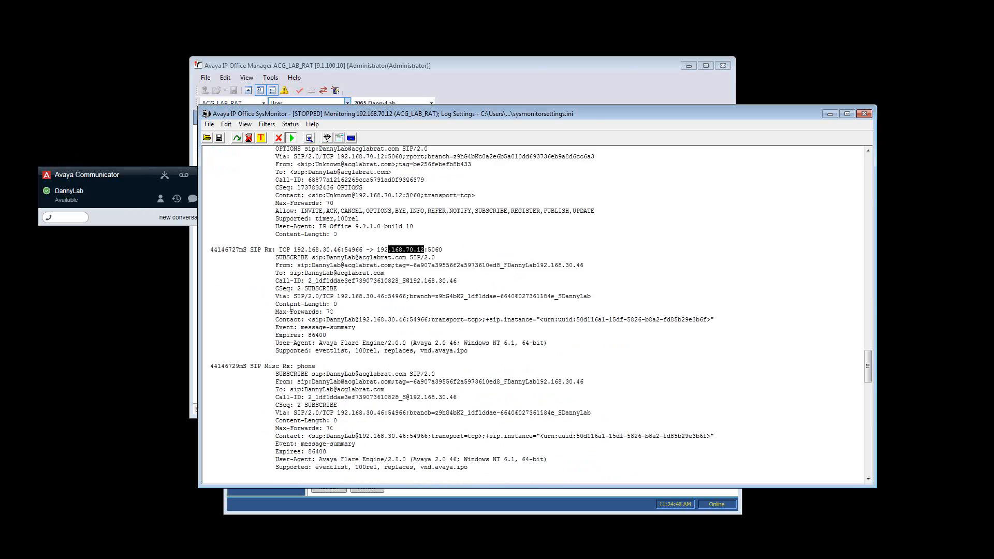
{"action": "scroll", "coordinate": [256, 341], "scroll_direction": "down", "scroll_amount": 1}
{"action": "scroll", "coordinate": [253, 321], "scroll_direction": "down", "scroll_amount": 5}
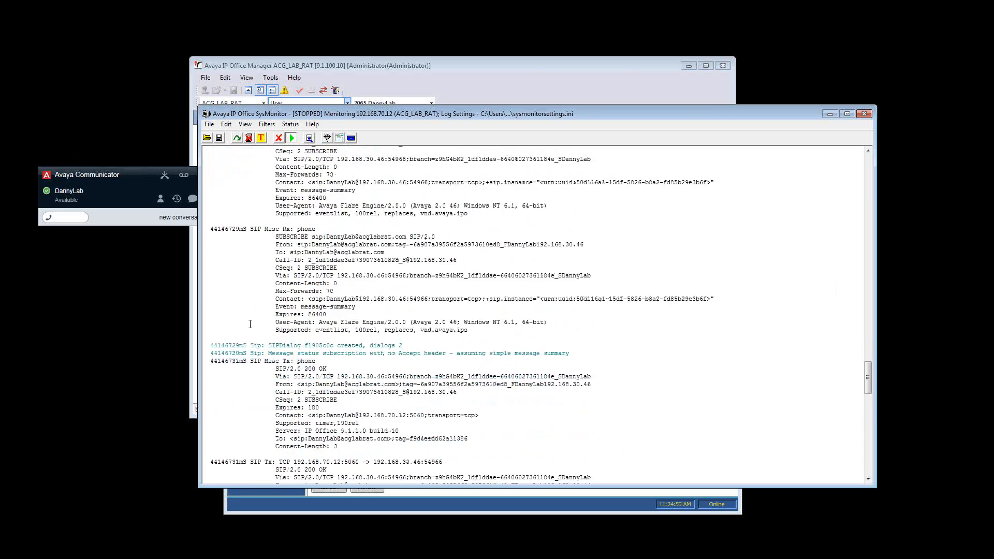
{"action": "left_click_drag", "start_coordinate": [340, 330], "coordinate": [274, 329]}
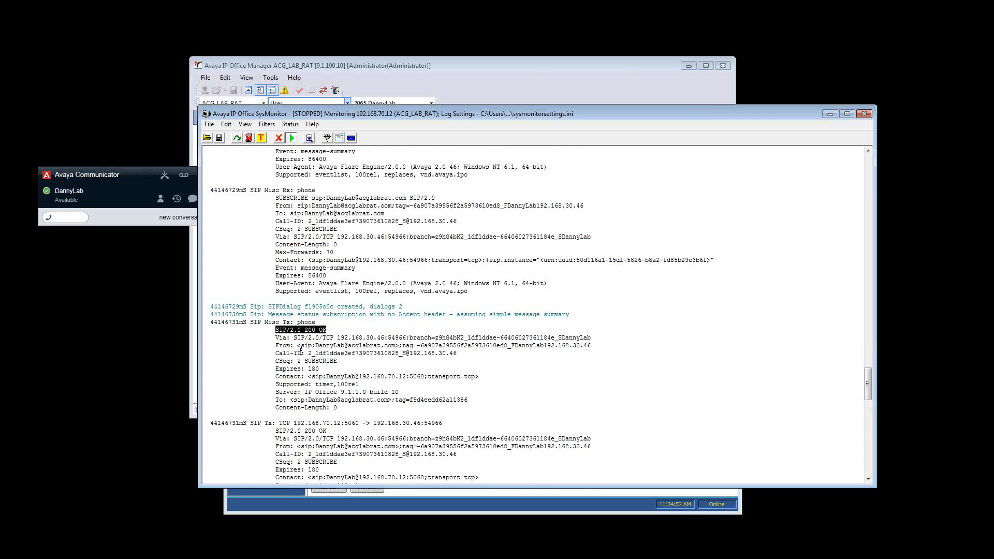
{"action": "scroll", "coordinate": [318, 317], "scroll_direction": "down", "scroll_amount": 1}
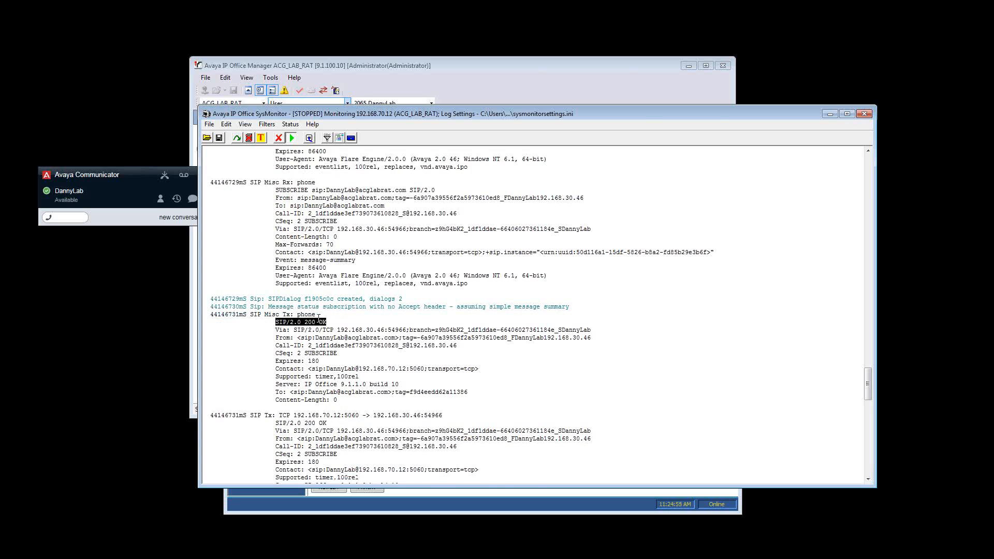
{"action": "scroll", "coordinate": [319, 318], "scroll_direction": "down", "scroll_amount": 8}
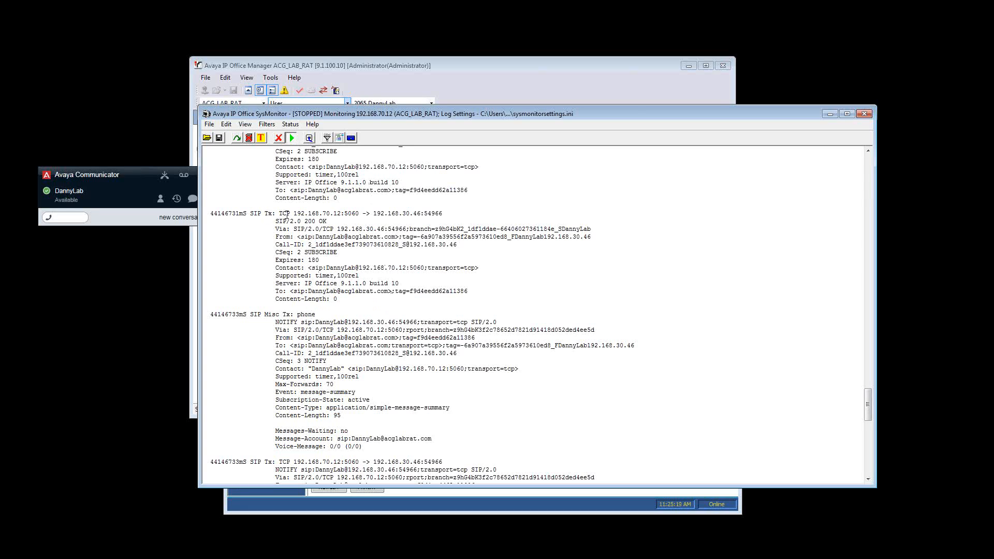
{"action": "left_click_drag", "start_coordinate": [290, 214], "coordinate": [248, 215]}
{"action": "left_click", "coordinate": [283, 268]}
Switch to IP Office System Status and ping 192.168.110.10 from the LAN1 interface under IP Routes
{"action": "left_click", "coordinate": [272, 496]}
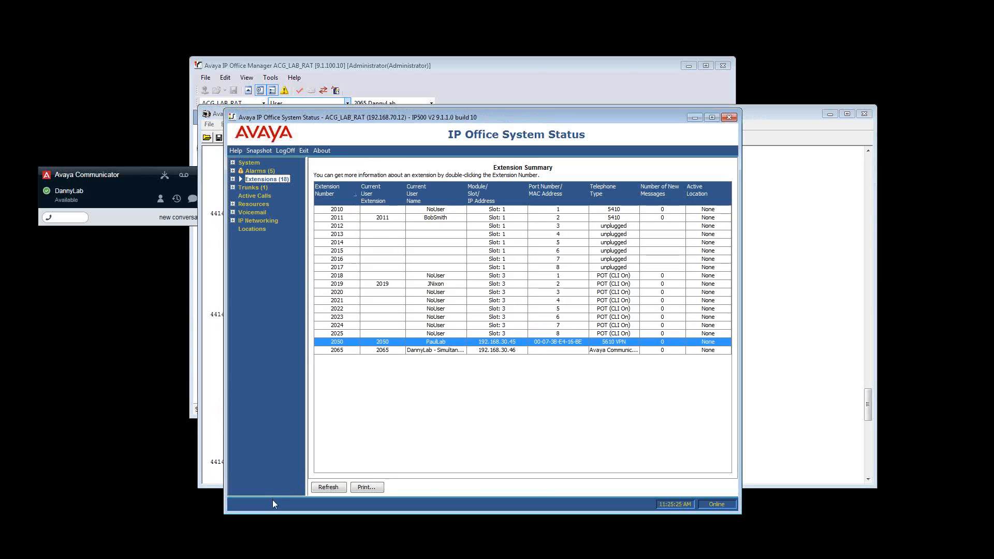
{"action": "left_click", "coordinate": [234, 220]}
{"action": "left_click", "coordinate": [264, 229]}
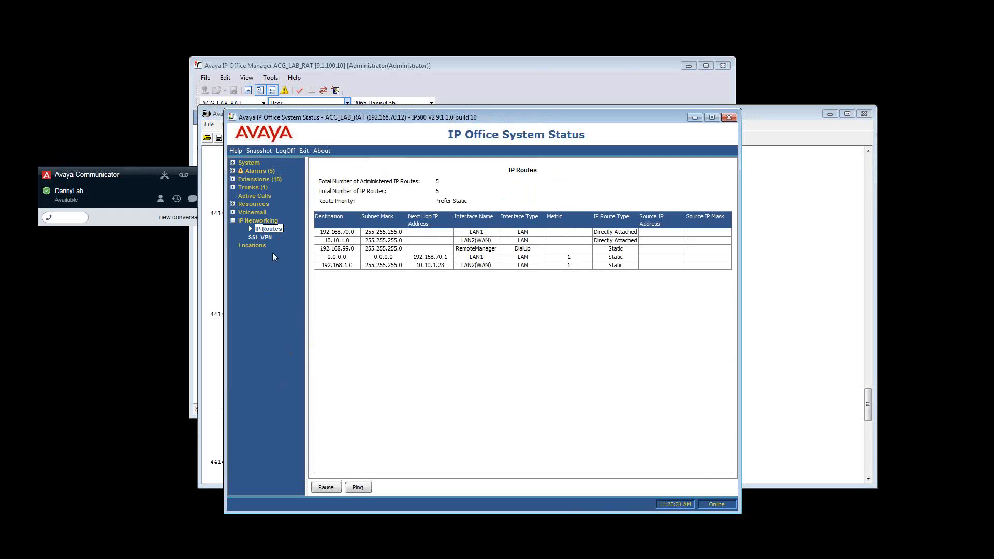
{"action": "left_click", "coordinate": [359, 487]}
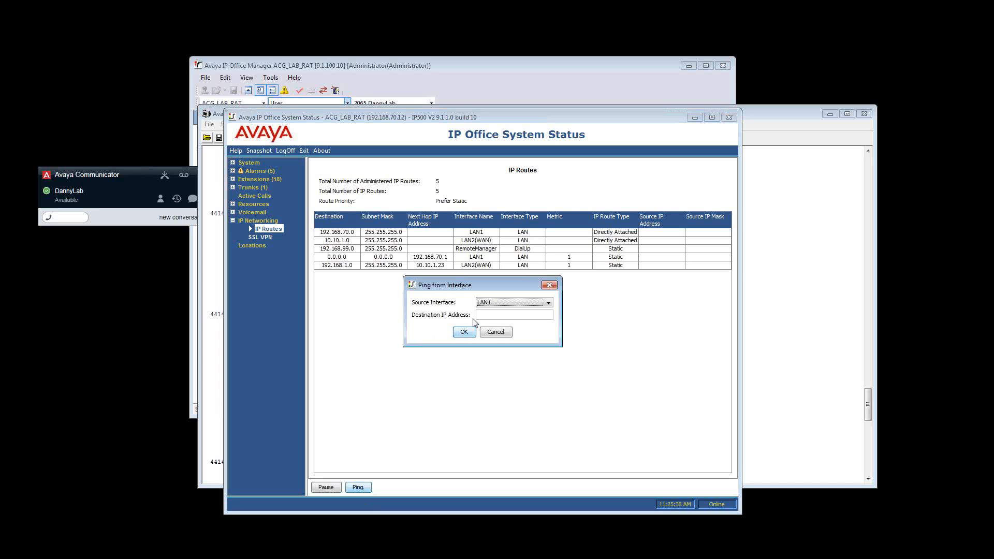
{"action": "left_click", "coordinate": [501, 314]}
{"action": "type", "text": "192.168.110.10"}
{"action": "left_click", "coordinate": [464, 332]}
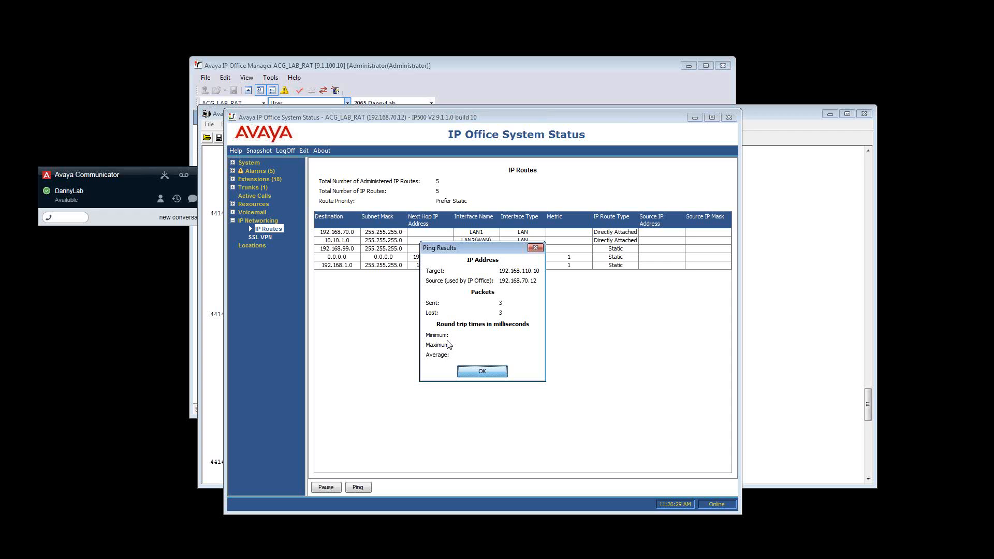
{"action": "left_click", "coordinate": [486, 372]}
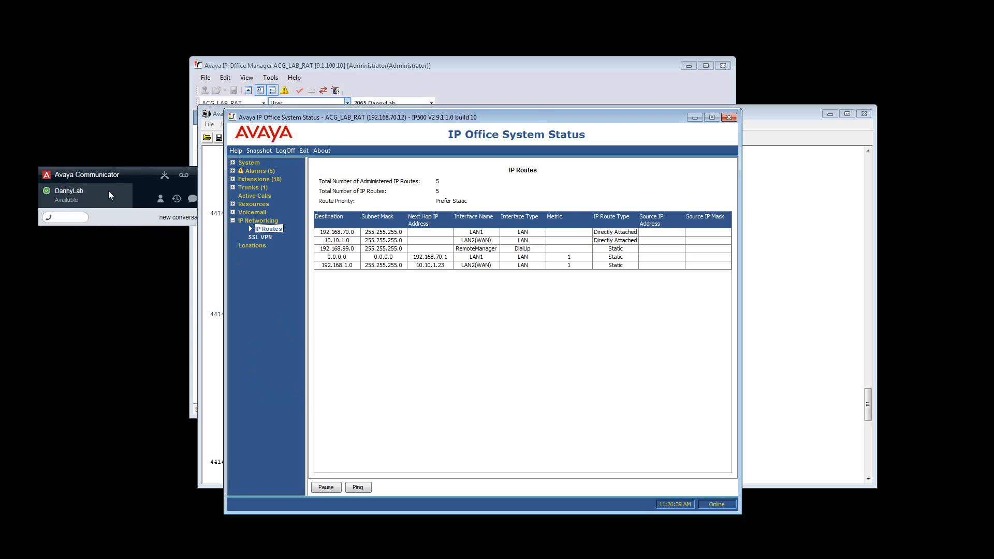
Review the registration entries of extensions 2050 and 2065 in the extension summary
{"action": "left_click", "coordinate": [260, 179]}
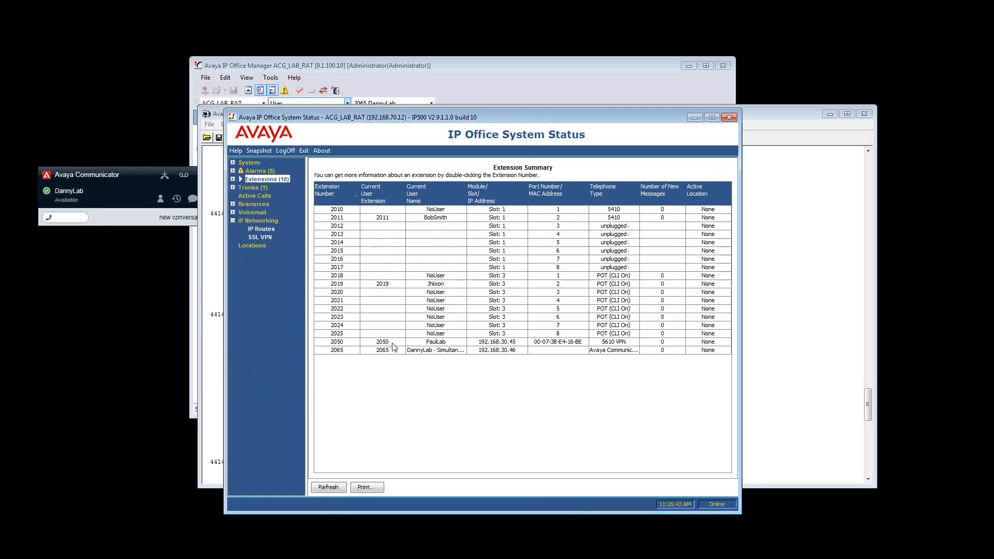
{"action": "left_click", "coordinate": [392, 343]}
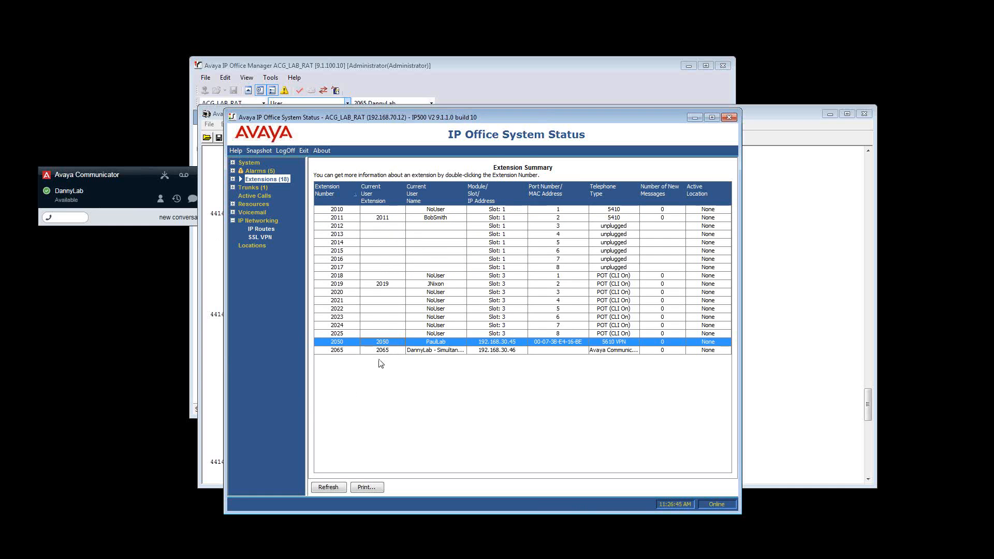
{"action": "left_click", "coordinate": [436, 351]}
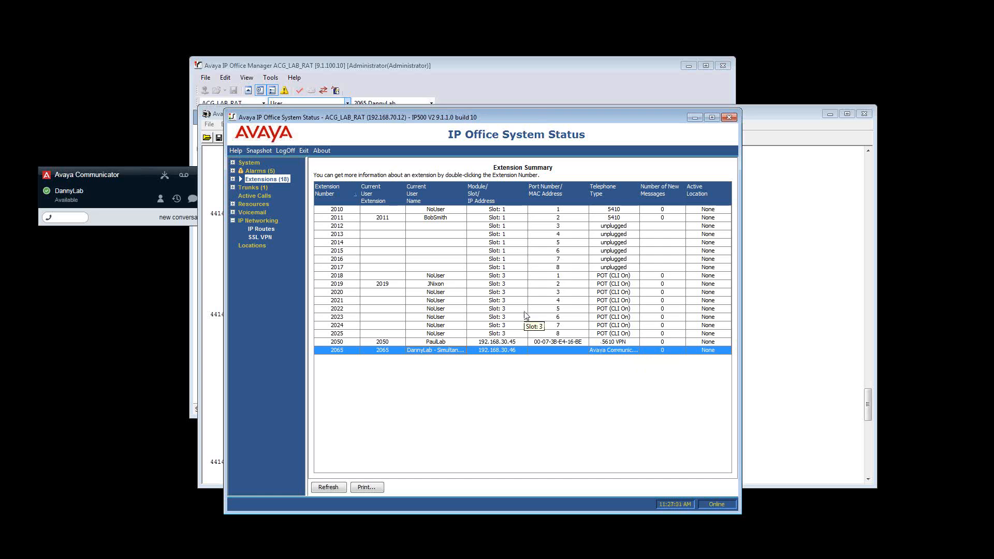
Switch to IP Office Manager and open the web self-administration settings of the extension 2065 user
{"action": "left_click", "coordinate": [472, 89]}
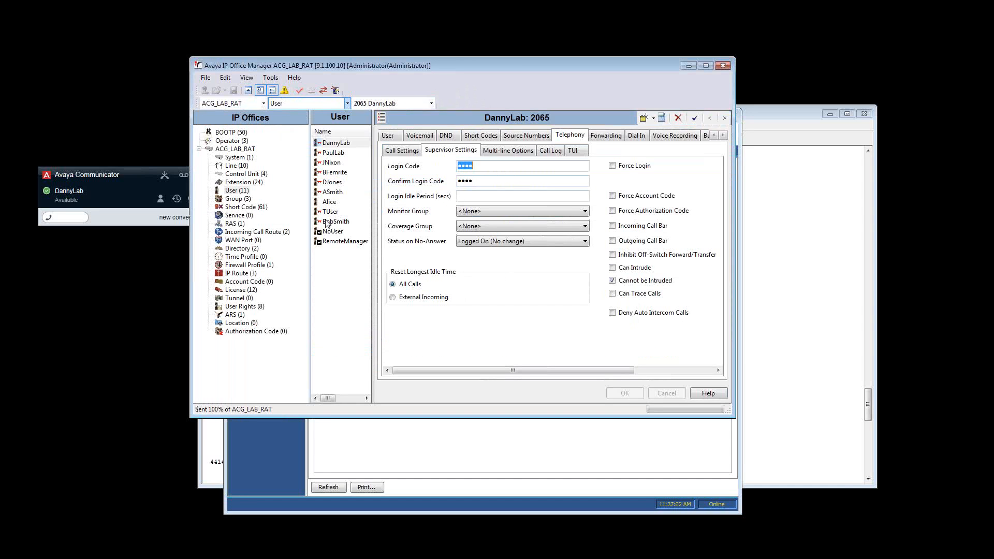
{"action": "left_click", "coordinate": [343, 144]}
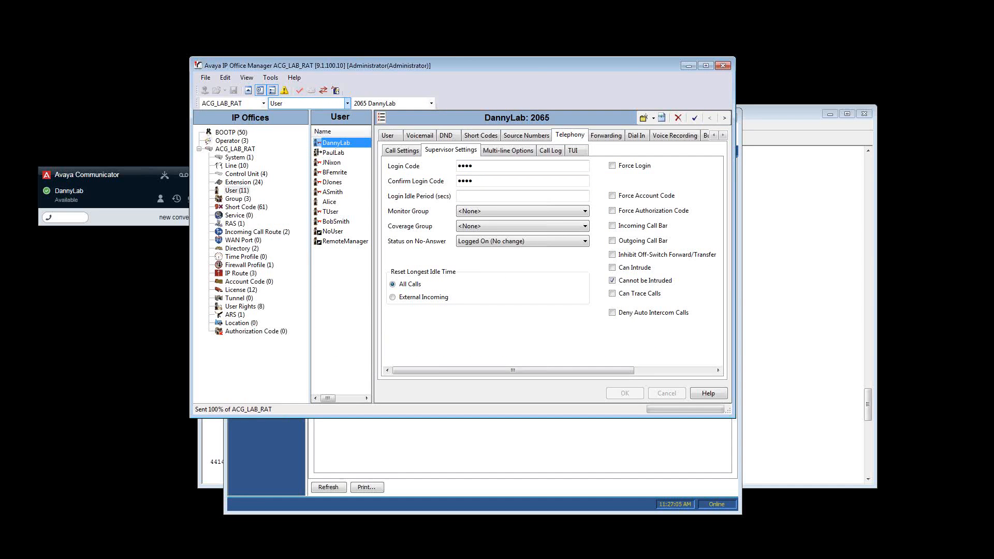
{"action": "left_click", "coordinate": [724, 136]}
{"action": "left_click", "coordinate": [723, 136]}
{"action": "left_click", "coordinate": [724, 136]}
{"action": "left_click", "coordinate": [723, 136]}
{"action": "left_click", "coordinate": [724, 136]}
{"action": "left_click", "coordinate": [724, 136]}
{"action": "left_click", "coordinate": [724, 136]}
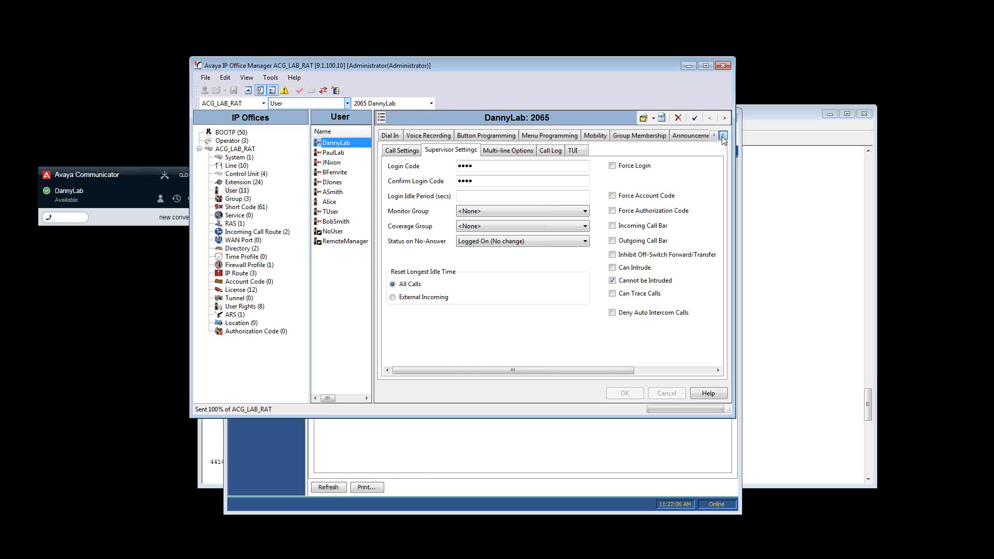
{"action": "left_click", "coordinate": [724, 136]}
{"action": "left_click", "coordinate": [723, 136]}
{"action": "left_click", "coordinate": [724, 136]}
{"action": "left_click", "coordinate": [724, 136]}
{"action": "left_click", "coordinate": [634, 136]}
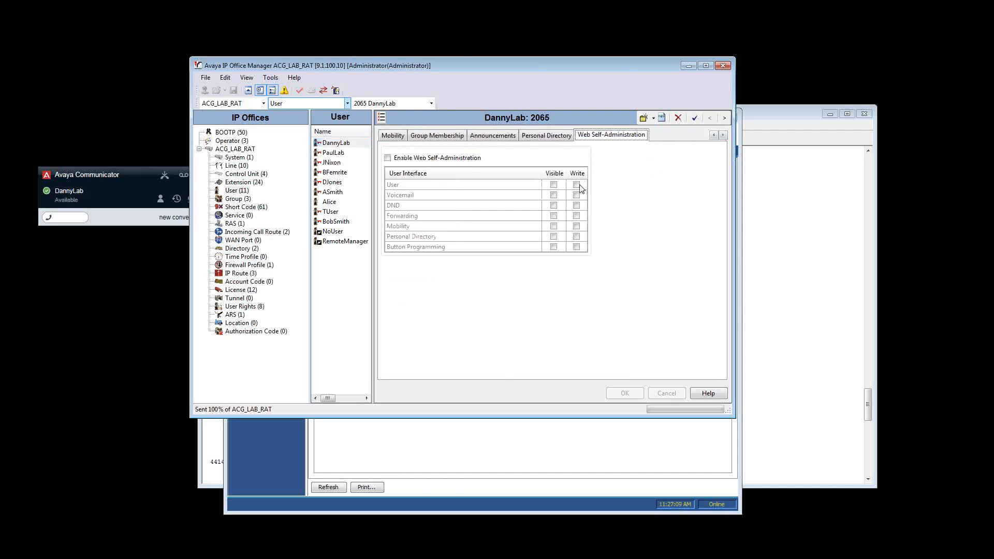
Enable web self-administration for the extension 2065 user with write access from User through Button Programming, and apply it
{"action": "left_click", "coordinate": [474, 158]}
{"action": "left_click", "coordinate": [577, 206]}
{"action": "left_click", "coordinate": [577, 195]}
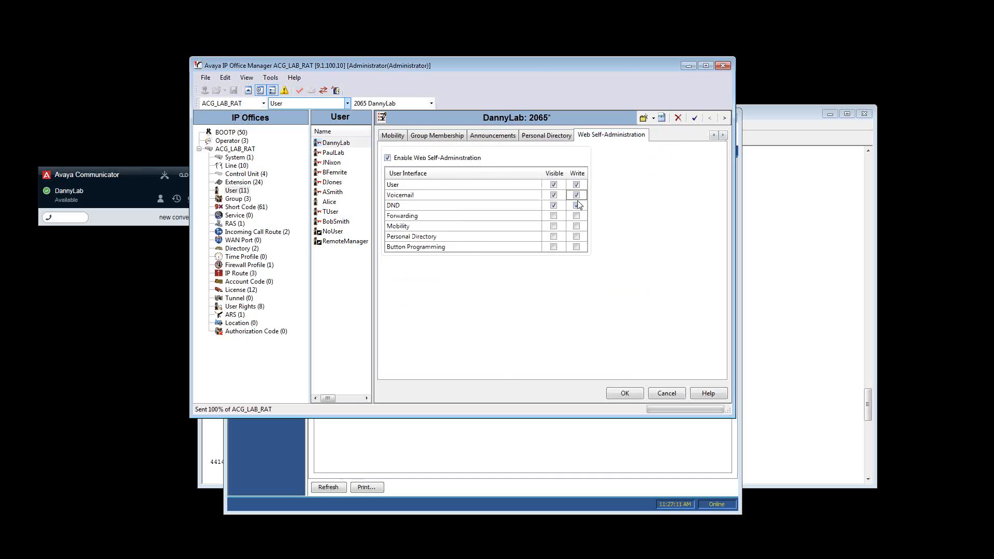
{"action": "left_click", "coordinate": [576, 216]}
{"action": "left_click", "coordinate": [576, 226]}
{"action": "left_click", "coordinate": [576, 237]}
{"action": "left_click", "coordinate": [580, 250]}
{"action": "left_click", "coordinate": [577, 248]}
{"action": "left_click", "coordinate": [625, 393]}
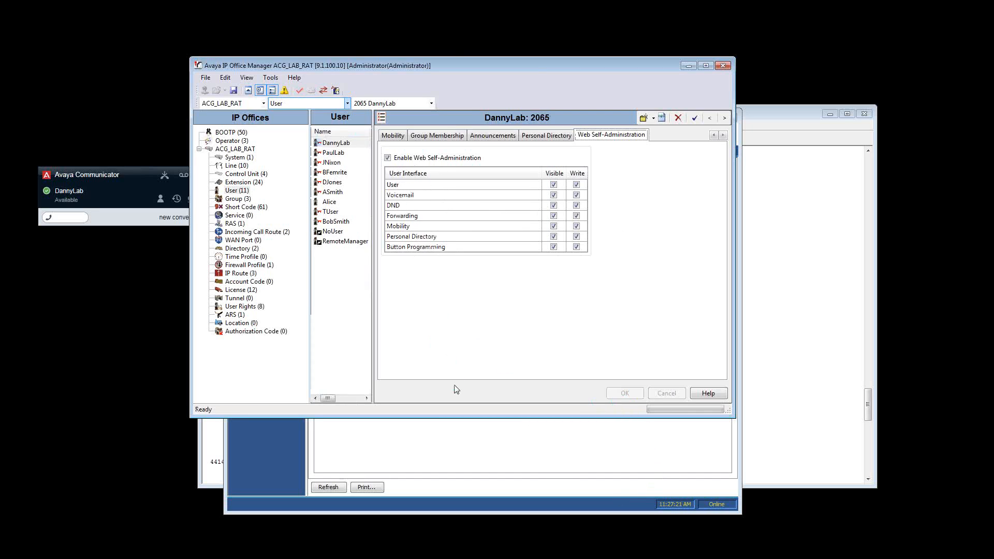
Give the extension 2050 user web self-administration with write access to all listed interfaces, and save the configuration in Merge mode
{"action": "left_click", "coordinate": [332, 153]}
{"action": "left_click", "coordinate": [391, 157]}
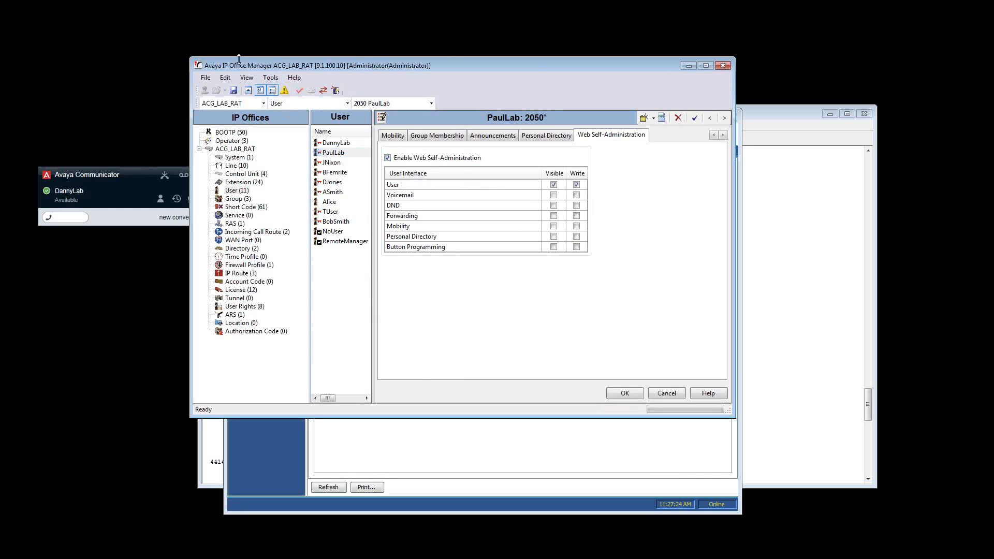
{"action": "left_click", "coordinate": [577, 195]}
{"action": "left_click", "coordinate": [577, 205]}
{"action": "left_click", "coordinate": [577, 215]}
{"action": "left_click", "coordinate": [576, 226]}
{"action": "left_click", "coordinate": [577, 236]}
{"action": "left_click", "coordinate": [576, 247]}
{"action": "left_click", "coordinate": [625, 393]}
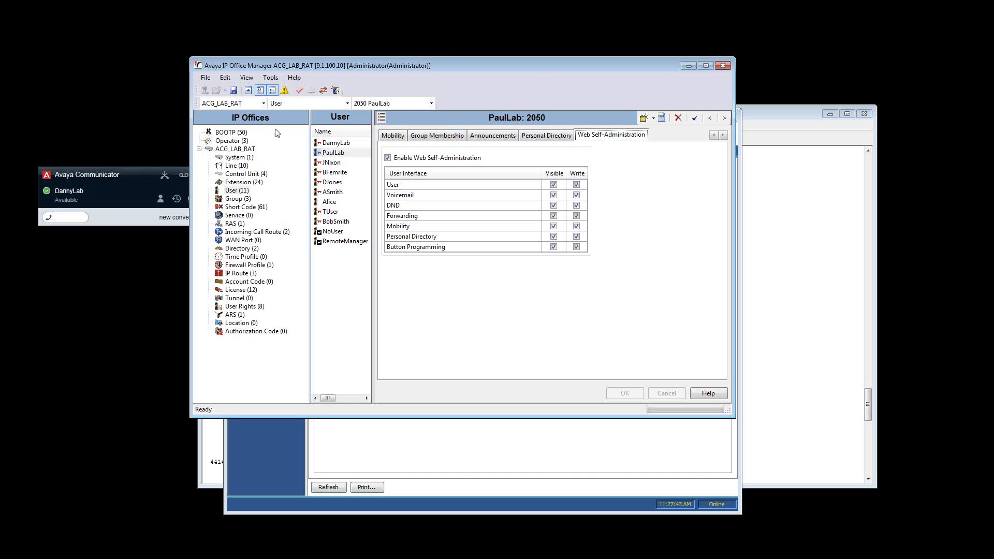
{"action": "left_click", "coordinate": [235, 94]}
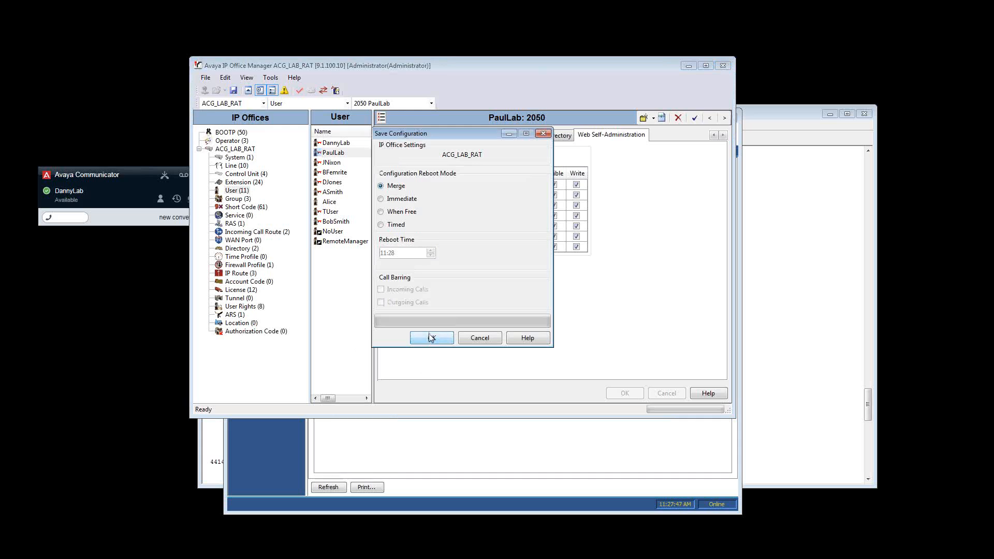
{"action": "left_click", "coordinate": [418, 339]}
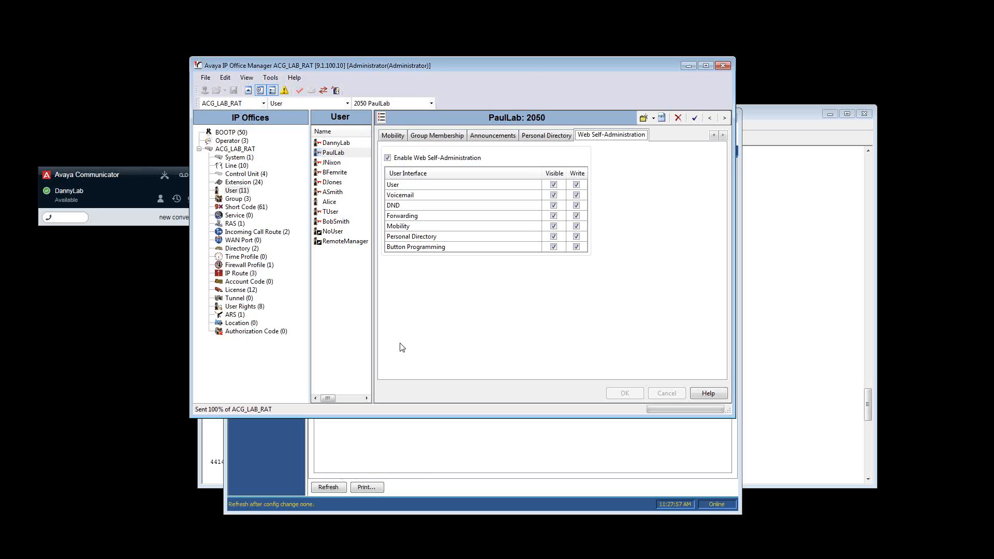
Create a new sequential hunt group named Techs with extension 202
{"action": "left_click", "coordinate": [239, 199]}
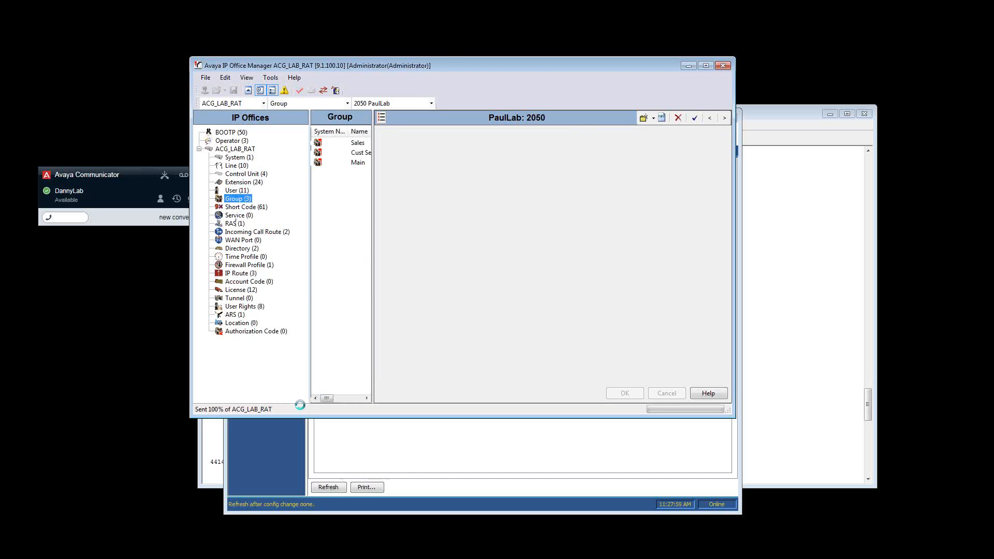
{"action": "right_click", "coordinate": [356, 230]}
{"action": "left_click", "coordinate": [384, 236]}
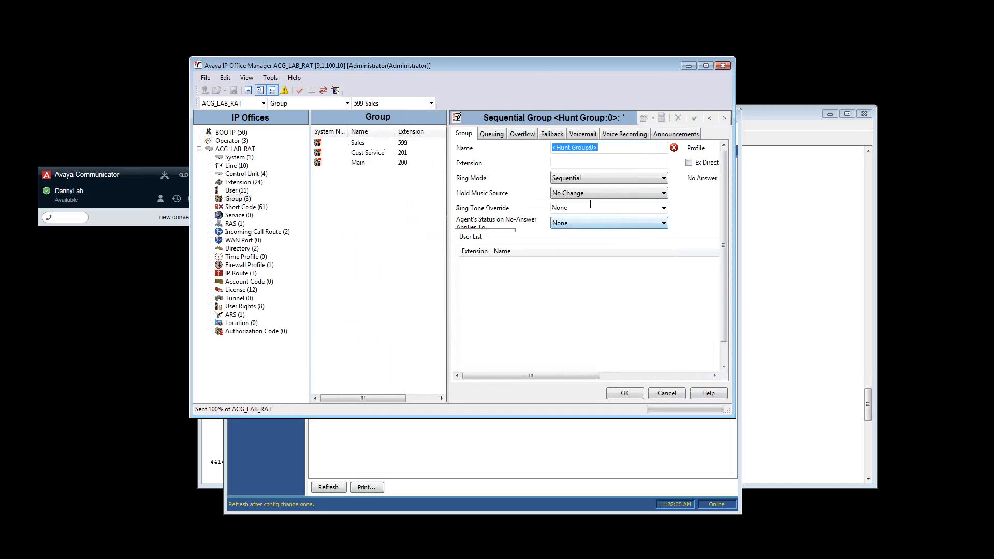
{"action": "type", "text": "Techs"}
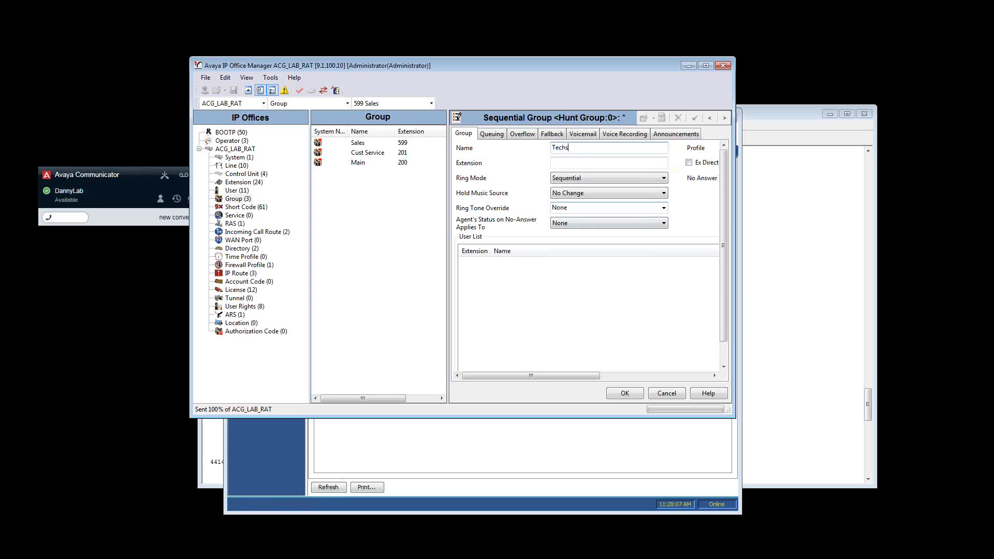
{"action": "key", "text": "Tab"}
{"action": "type", "text": "202"}
{"action": "key", "text": "Tab"}
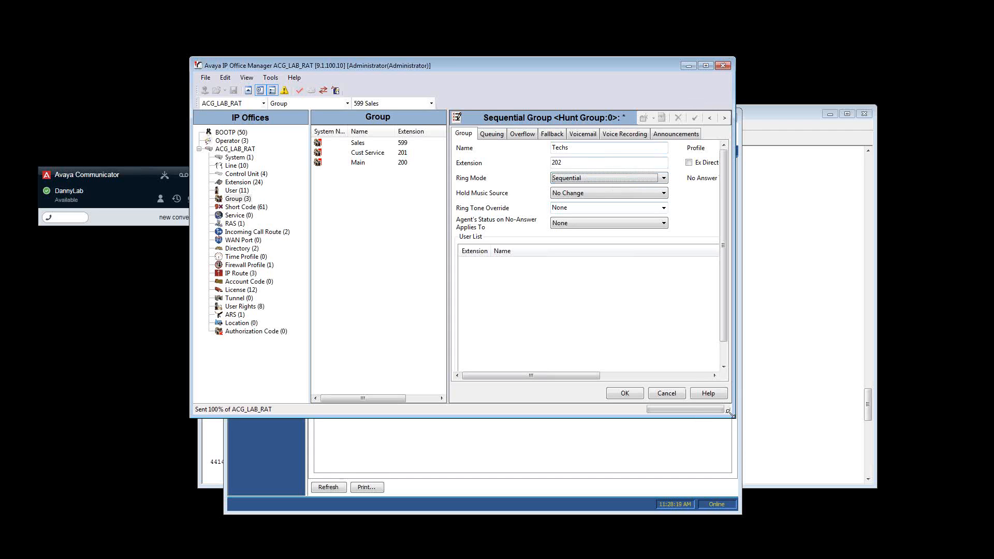
Add the extension 2065 and extension 2050 users to the Techs group in that order, apply it, and save the configuration
{"action": "left_click_drag", "start_coordinate": [729, 414], "coordinate": [906, 461]}
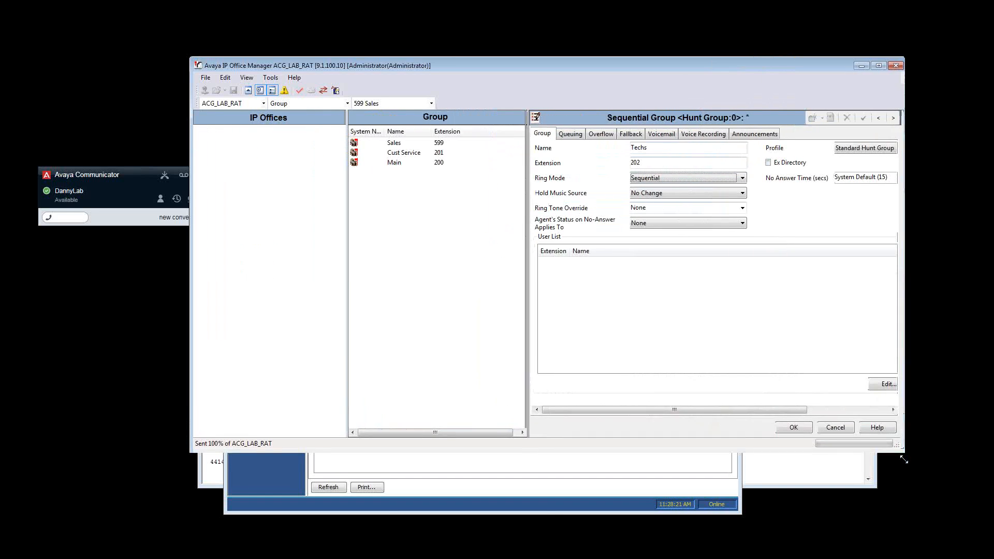
{"action": "left_click", "coordinate": [879, 383]}
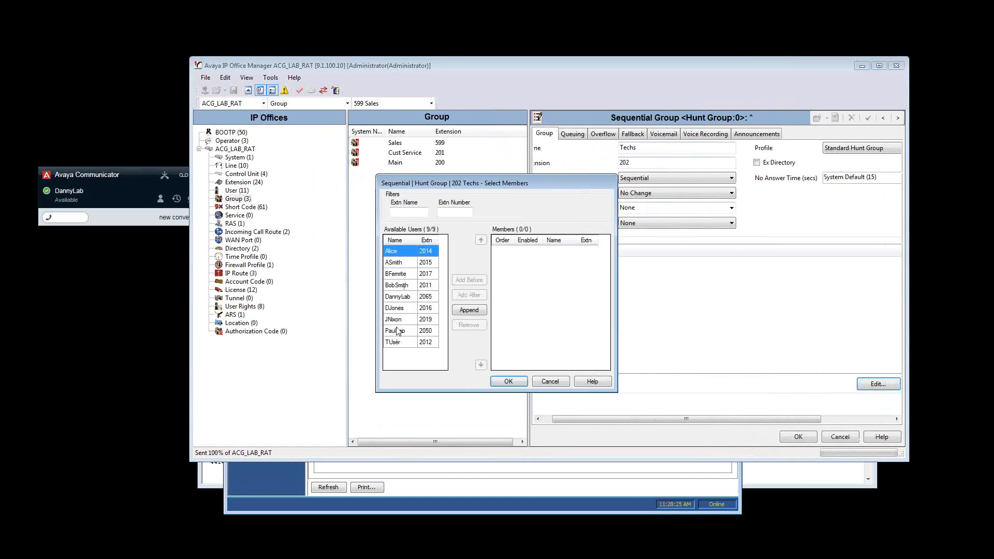
{"action": "double_click", "coordinate": [408, 300]}
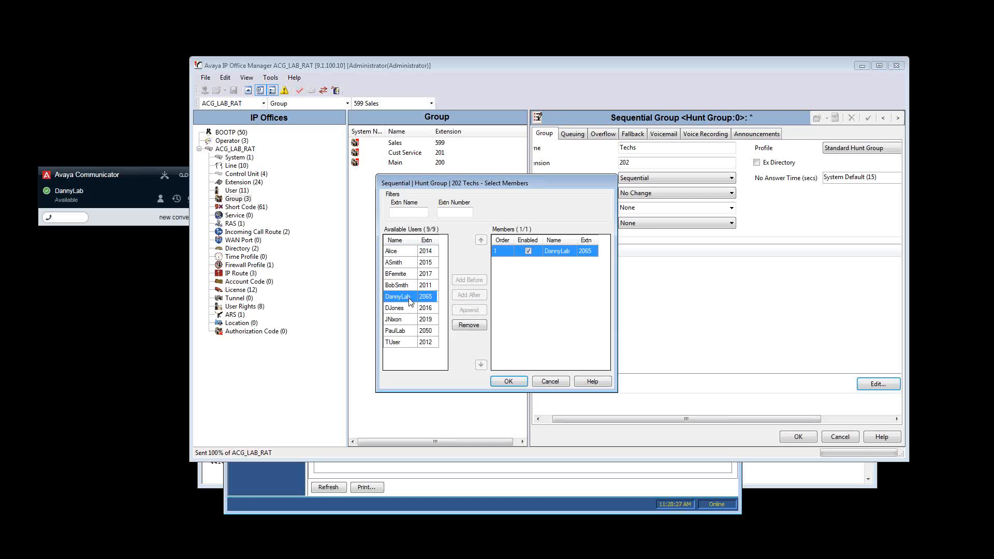
{"action": "double_click", "coordinate": [409, 332]}
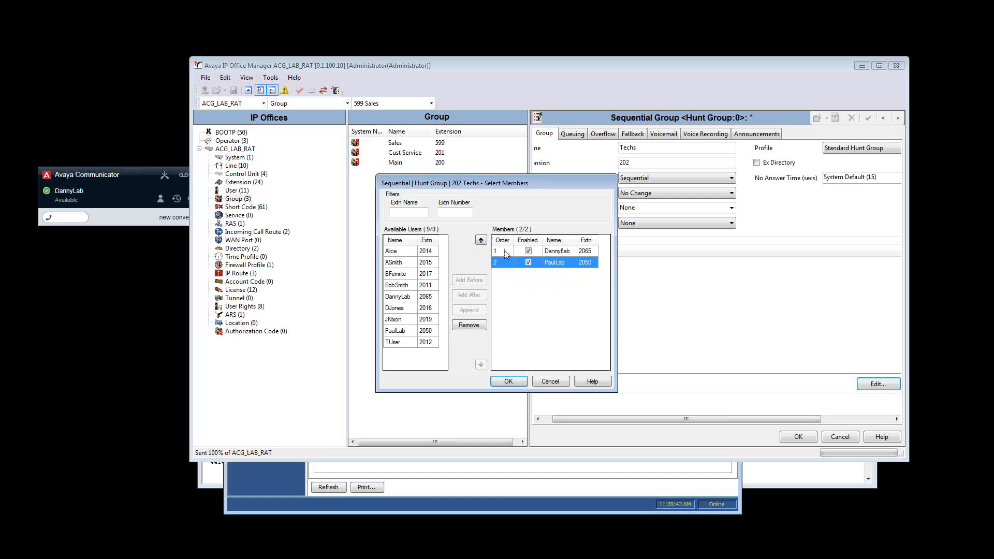
{"action": "left_click", "coordinate": [481, 240]}
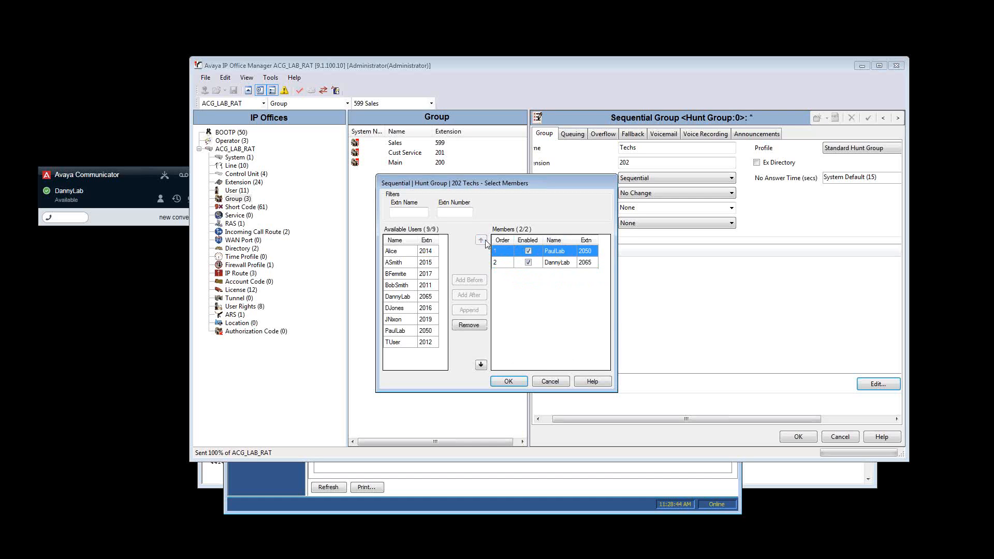
{"action": "left_click", "coordinate": [481, 365]}
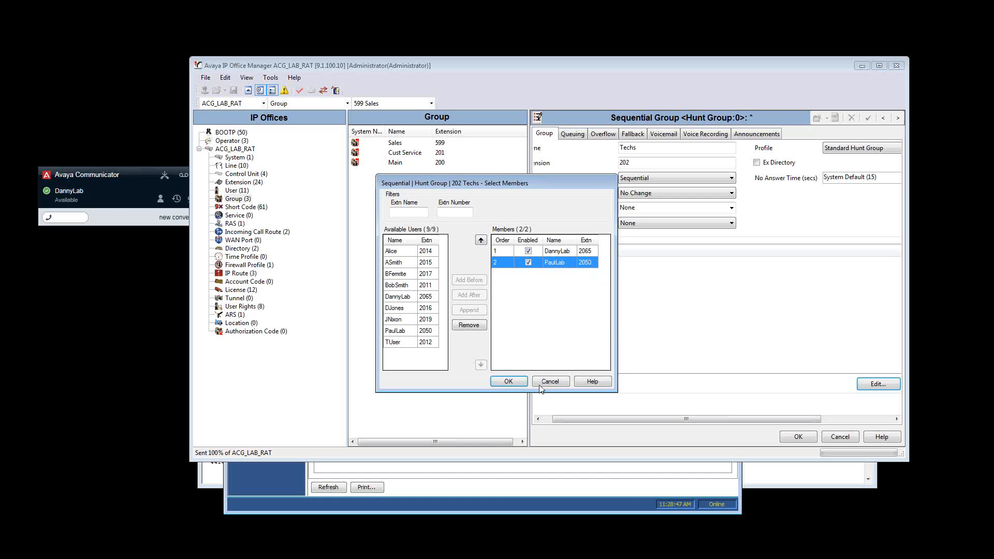
{"action": "left_click", "coordinate": [509, 381]}
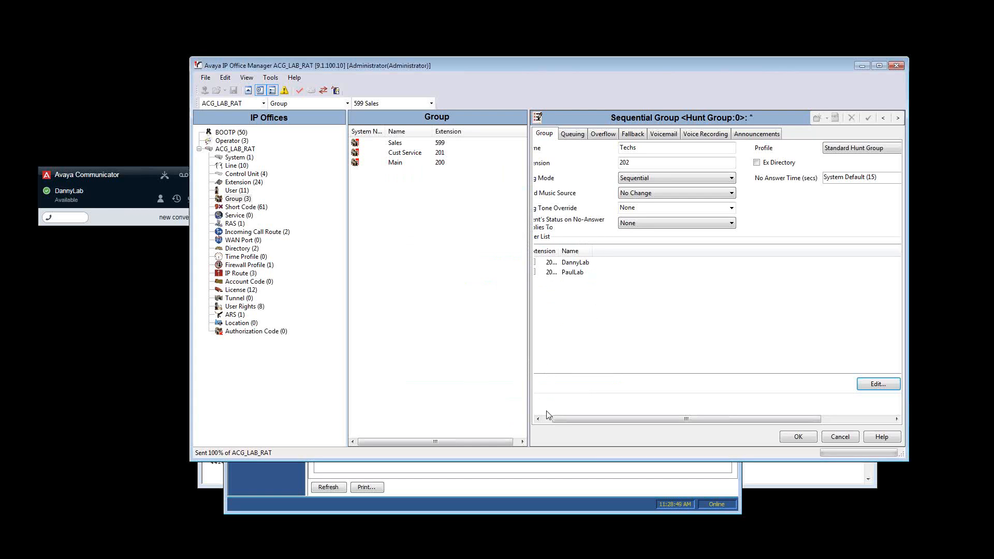
{"action": "left_click", "coordinate": [538, 418]}
{"action": "left_click", "coordinate": [793, 438]}
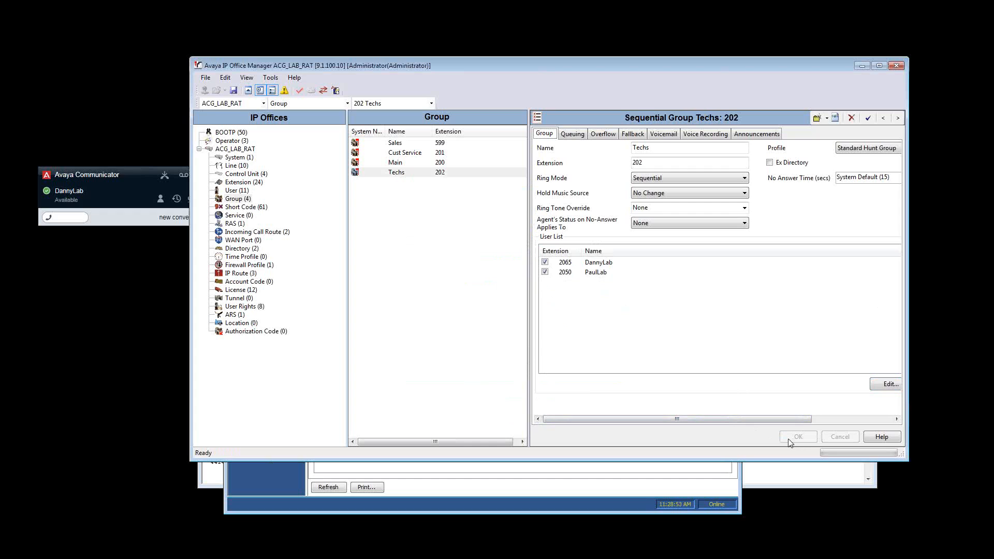
{"action": "left_click", "coordinate": [233, 91]}
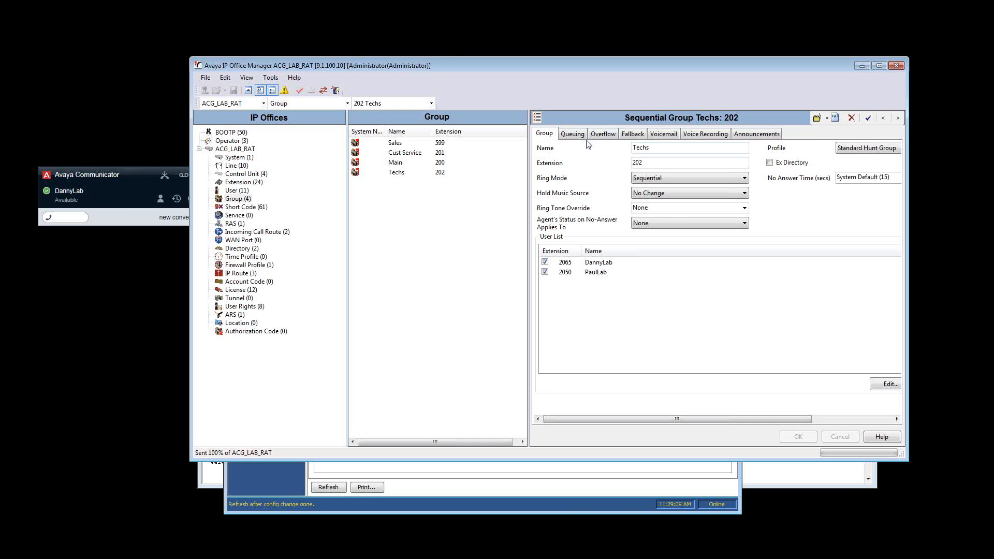
Turn off queuing for the Techs hunt group and apply the change
{"action": "left_click", "coordinate": [570, 136]}
{"action": "left_click", "coordinate": [542, 146]}
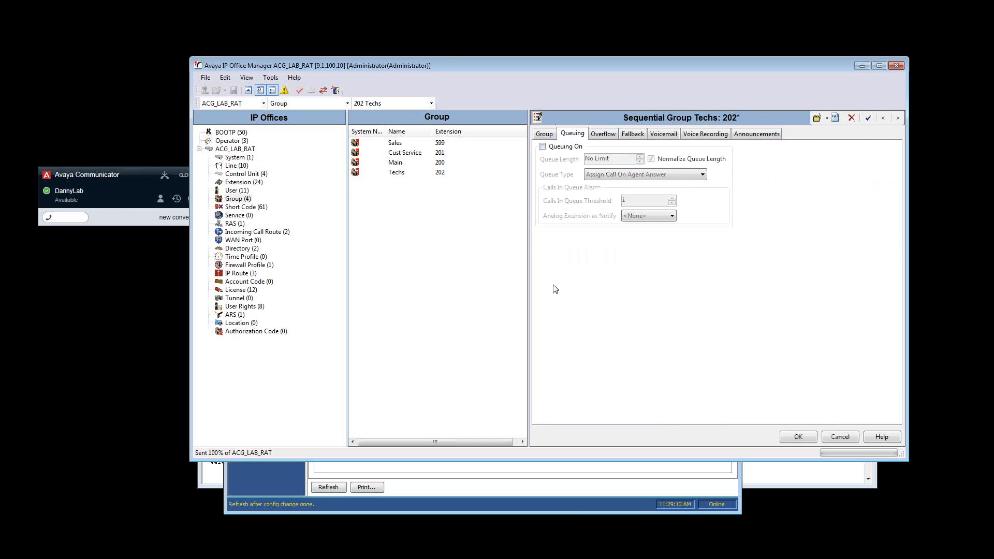
{"action": "left_click", "coordinate": [799, 437]}
Enter and confirm the voicemail code for the Techs hunt group, and apply it
{"action": "left_click", "coordinate": [603, 134]}
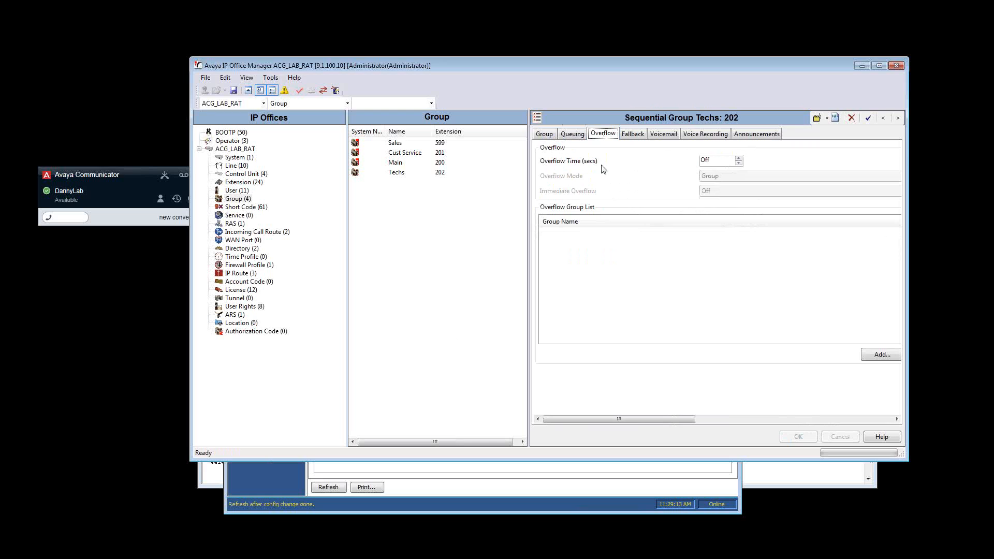
{"action": "left_click", "coordinate": [633, 135]}
{"action": "left_click", "coordinate": [664, 134]}
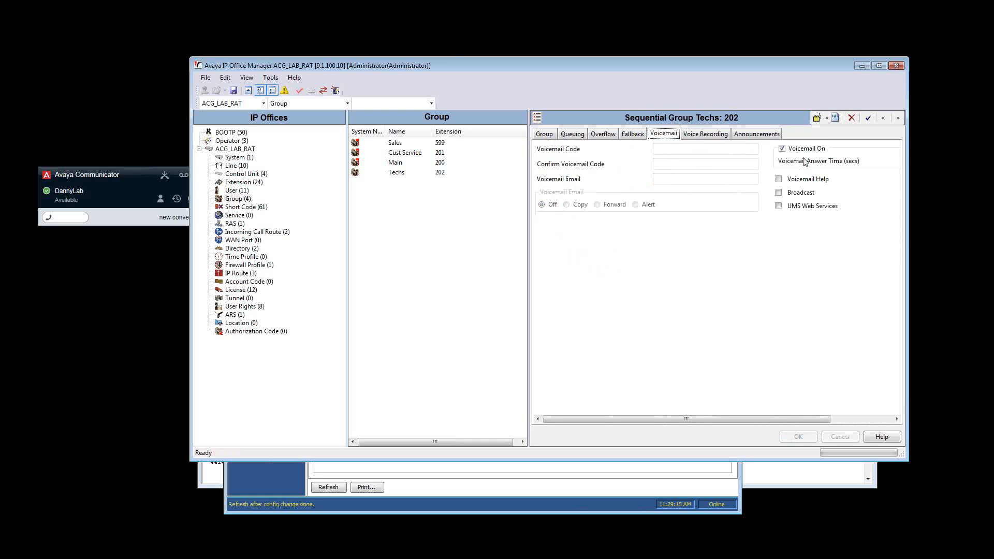
{"action": "left_click", "coordinate": [673, 151]}
{"action": "type", "text": "1234"}
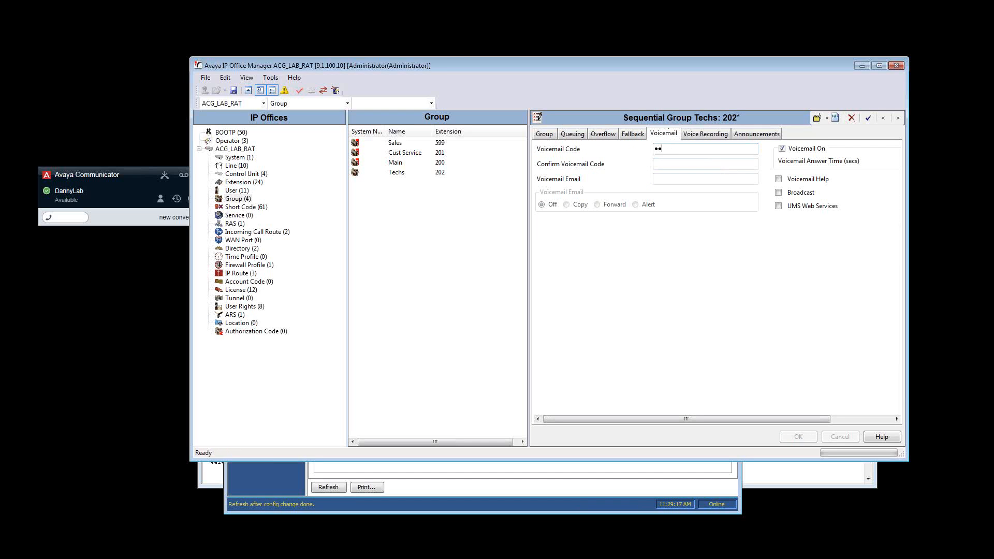
{"action": "key", "text": "Tab"}
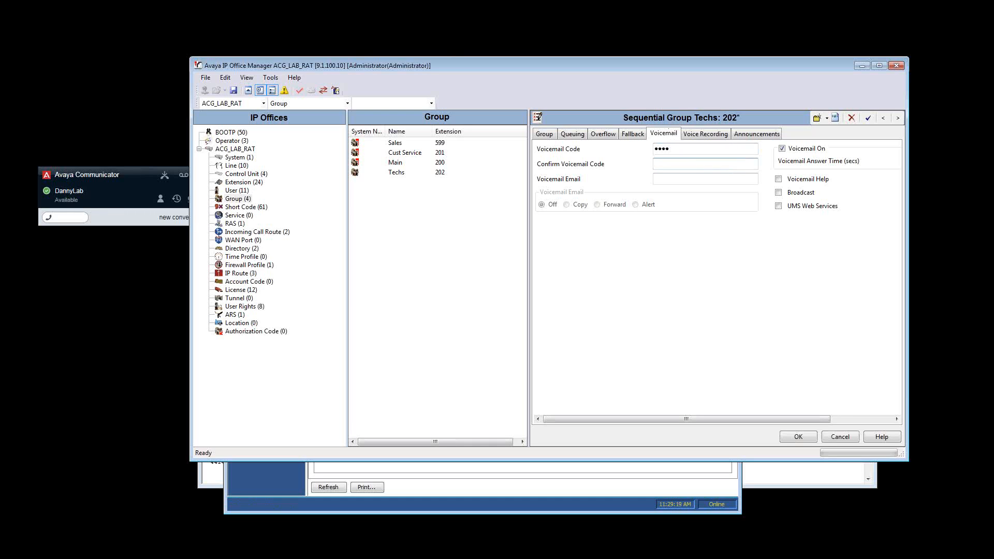
{"action": "type", "text": "1234"}
{"action": "left_click", "coordinate": [797, 438]}
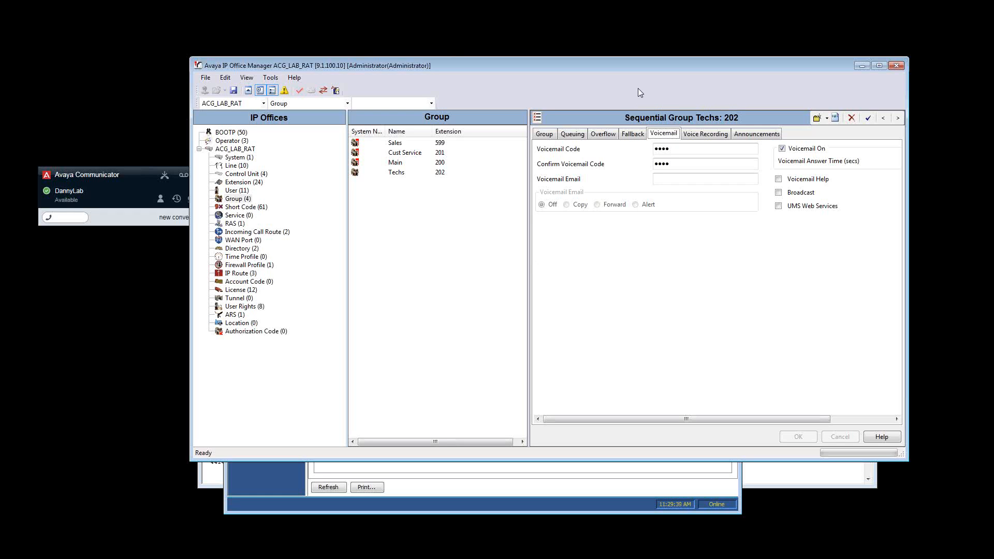
Copy the name of the Techs hunt group from its general group settings
{"action": "left_click", "coordinate": [550, 134]}
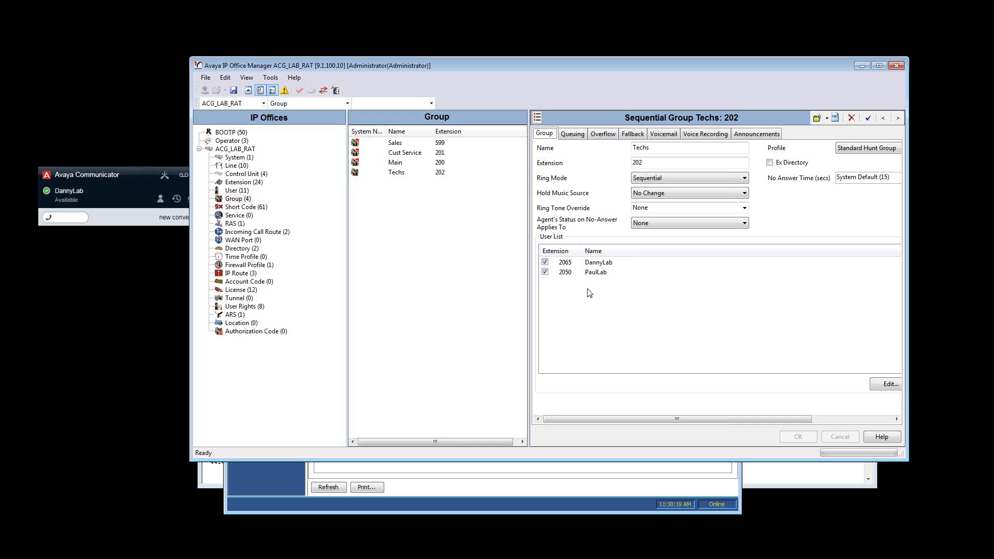
{"action": "left_click_drag", "start_coordinate": [660, 147], "coordinate": [610, 156]}
{"action": "right_click", "coordinate": [636, 148]}
{"action": "left_click", "coordinate": [655, 180]}
{"action": "left_click", "coordinate": [355, 379]}
Add the source number HTechs to the extension 2050 user and apply it
{"action": "left_click", "coordinate": [237, 190]}
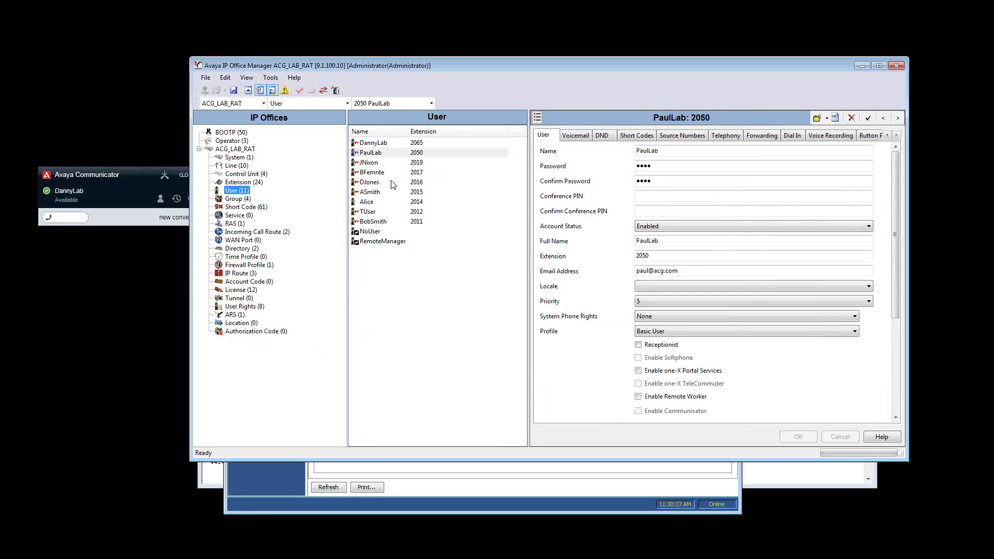
{"action": "left_click", "coordinate": [385, 154]}
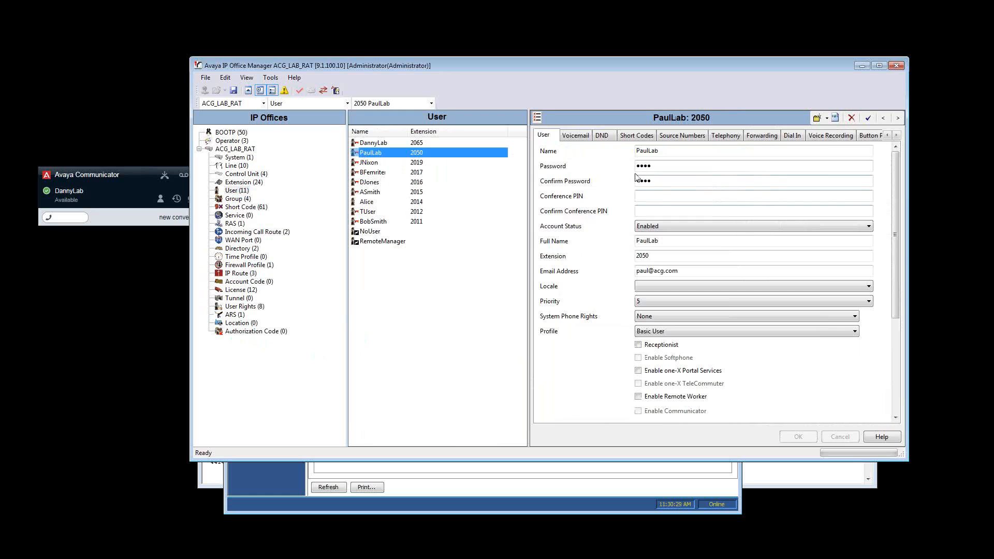
{"action": "left_click", "coordinate": [675, 137]}
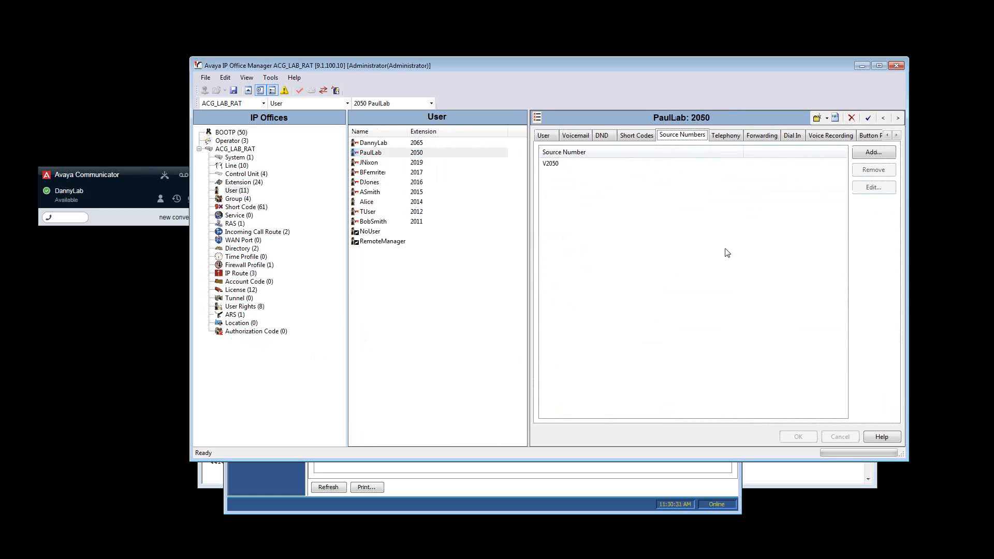
{"action": "left_click", "coordinate": [871, 154]}
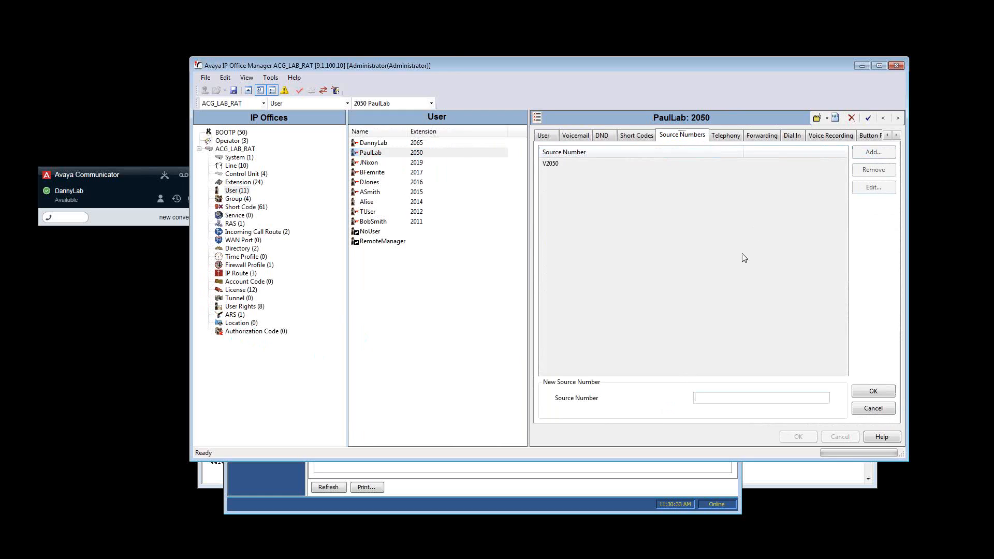
{"action": "type", "text": "HTechs"}
{"action": "left_click", "coordinate": [870, 392]}
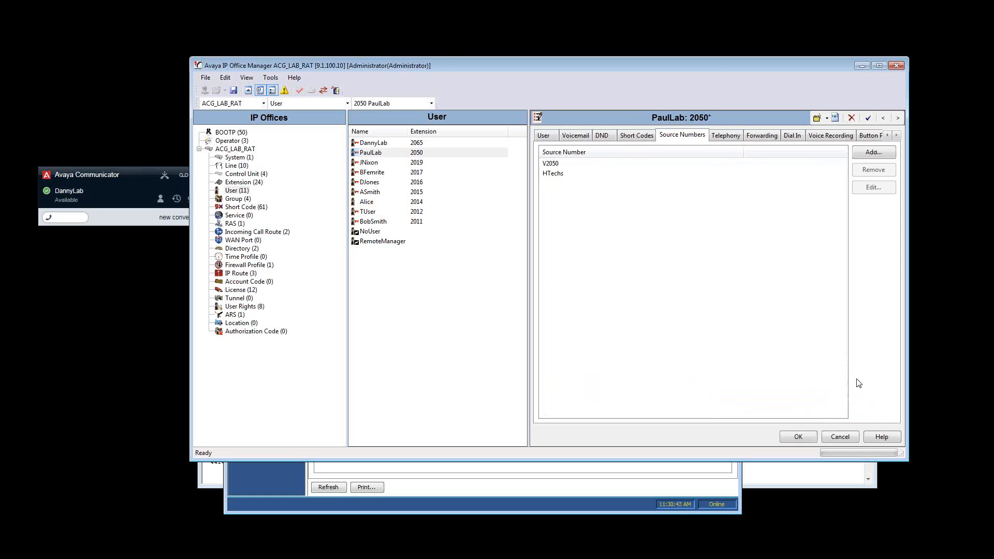
{"action": "left_click", "coordinate": [799, 437]}
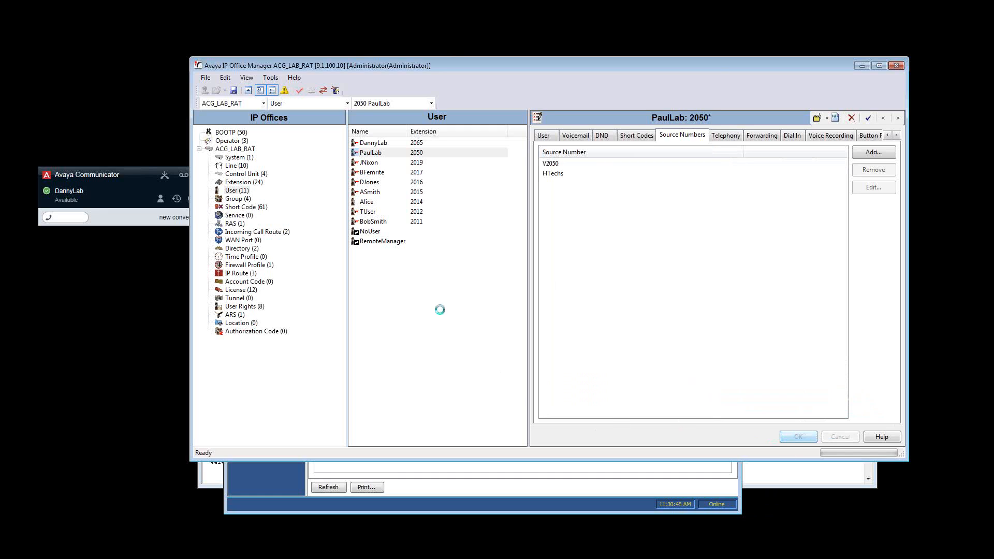
Add the source number HTechs to the extension 2065 user, apply it, and save the configuration in Merge mode
{"action": "left_click", "coordinate": [373, 144]}
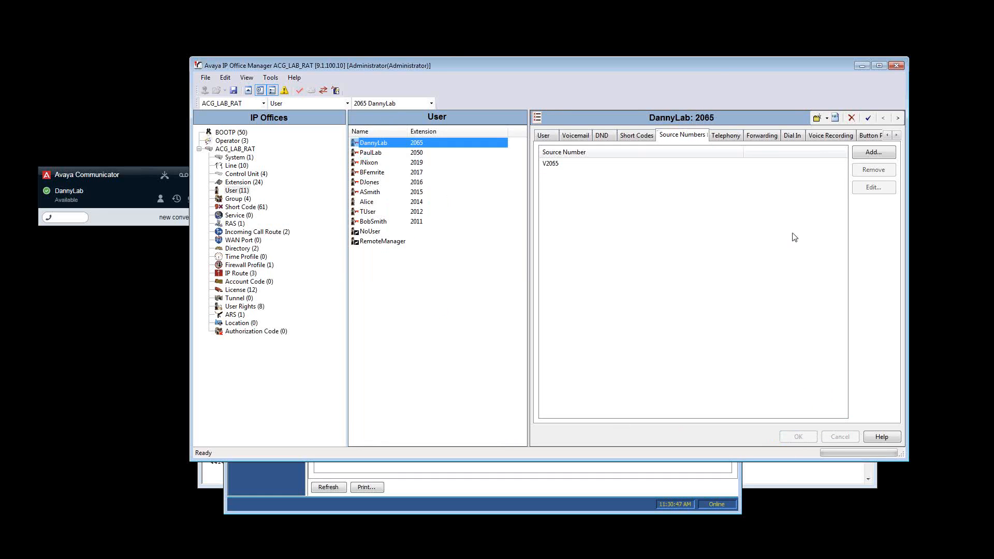
{"action": "left_click", "coordinate": [861, 153]}
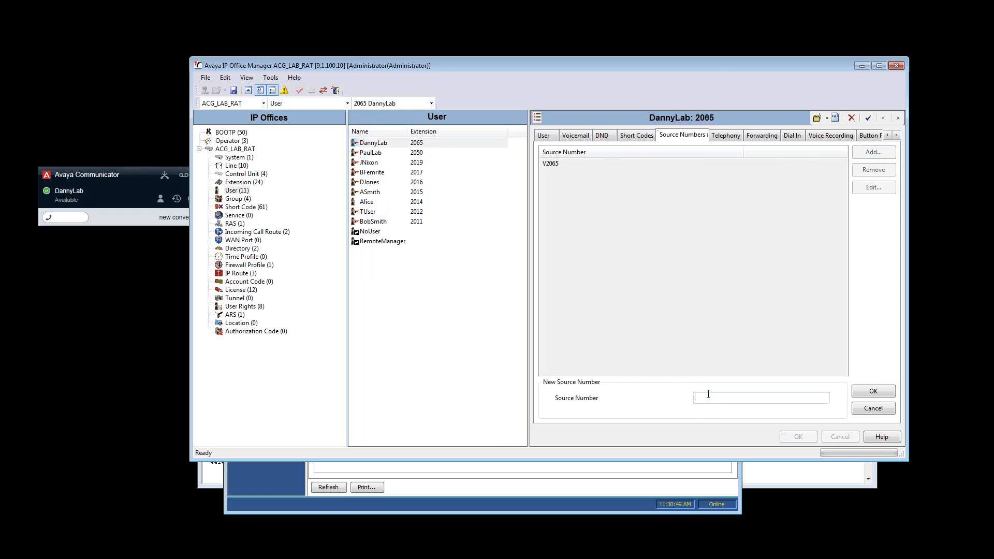
{"action": "type", "text": "HTechs"}
{"action": "left_click", "coordinate": [873, 392]}
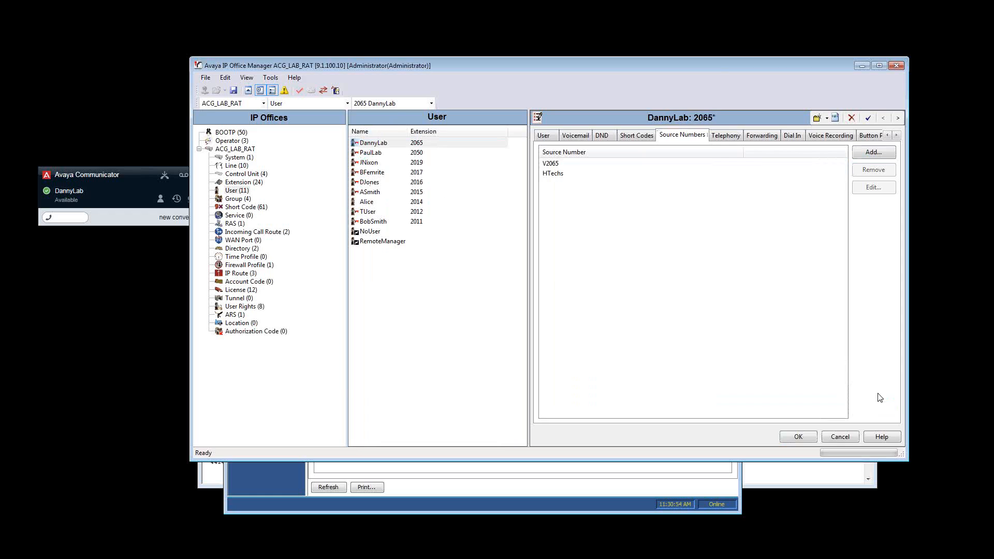
{"action": "left_click", "coordinate": [797, 438]}
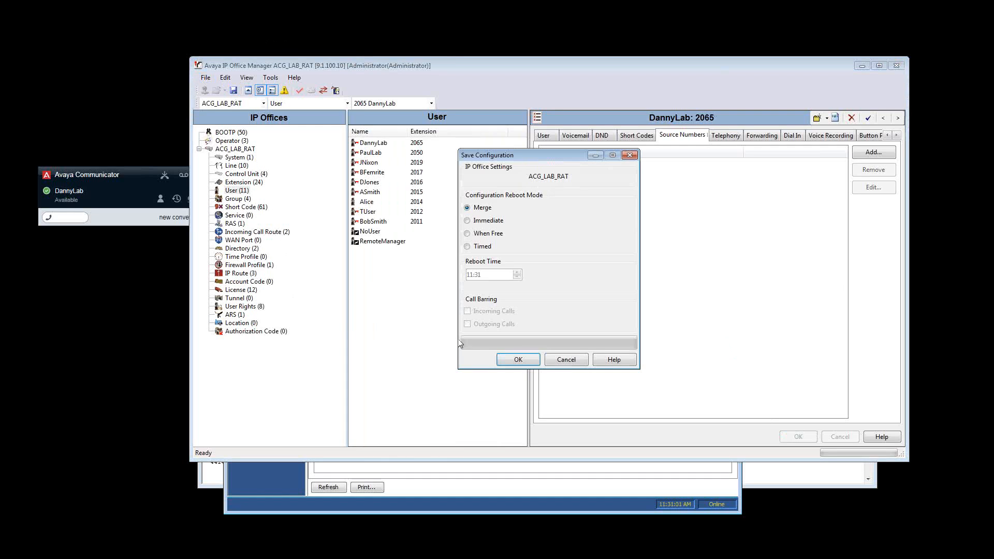
{"action": "left_click", "coordinate": [522, 361]}
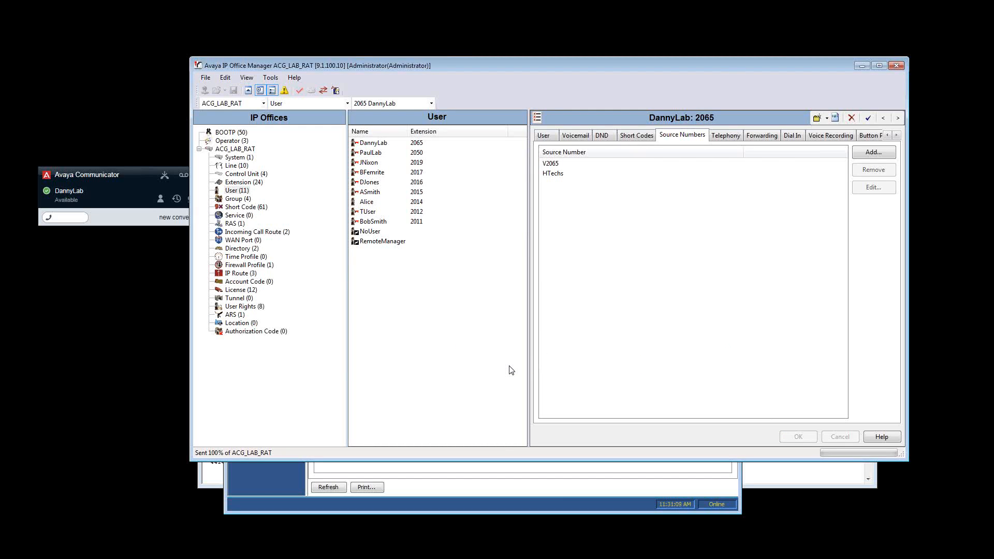
Review the extension 2065 user's general settings and the voicemail settings of the Techs hunt group
{"action": "left_click", "coordinate": [575, 135]}
{"action": "left_click", "coordinate": [543, 136]}
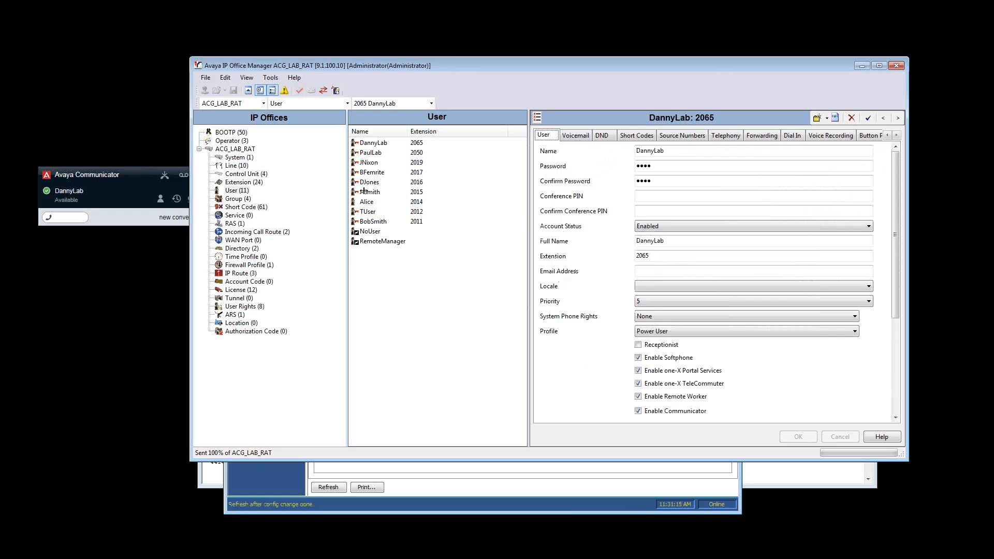
{"action": "left_click", "coordinate": [238, 199]}
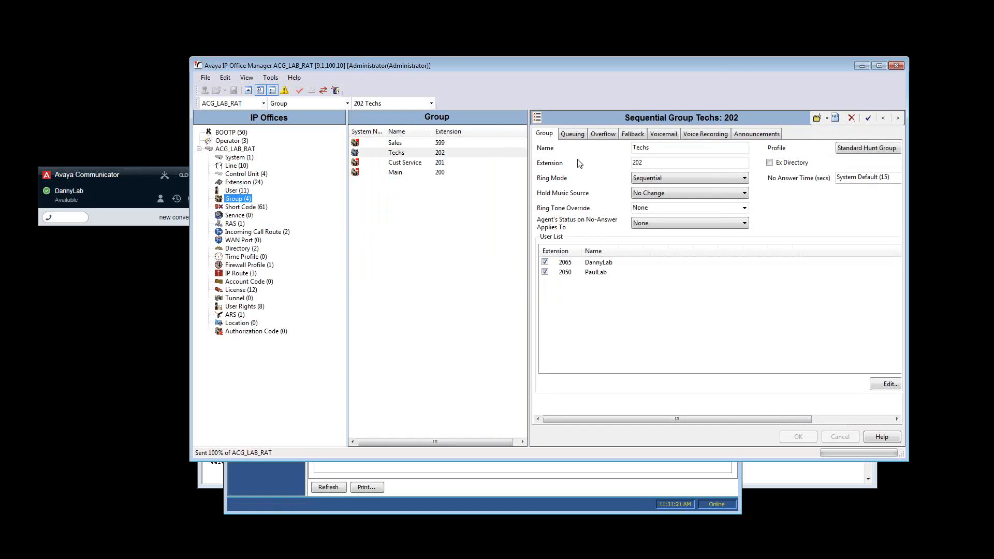
{"action": "left_click", "coordinate": [673, 134]}
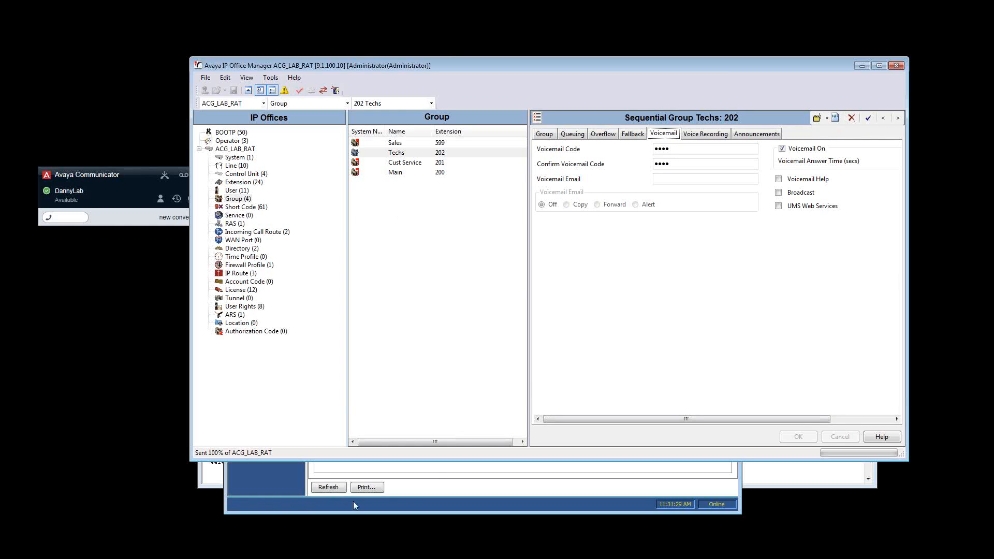
Switch to IP Office System Status and examine the call details of the active call on extension 2050
{"action": "left_click", "coordinate": [440, 484]}
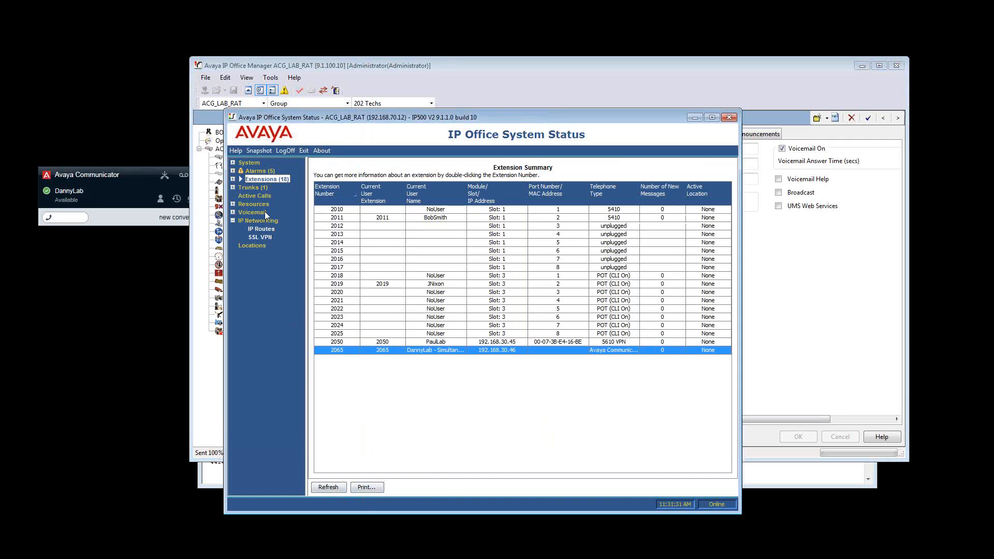
{"action": "left_click", "coordinate": [233, 180]}
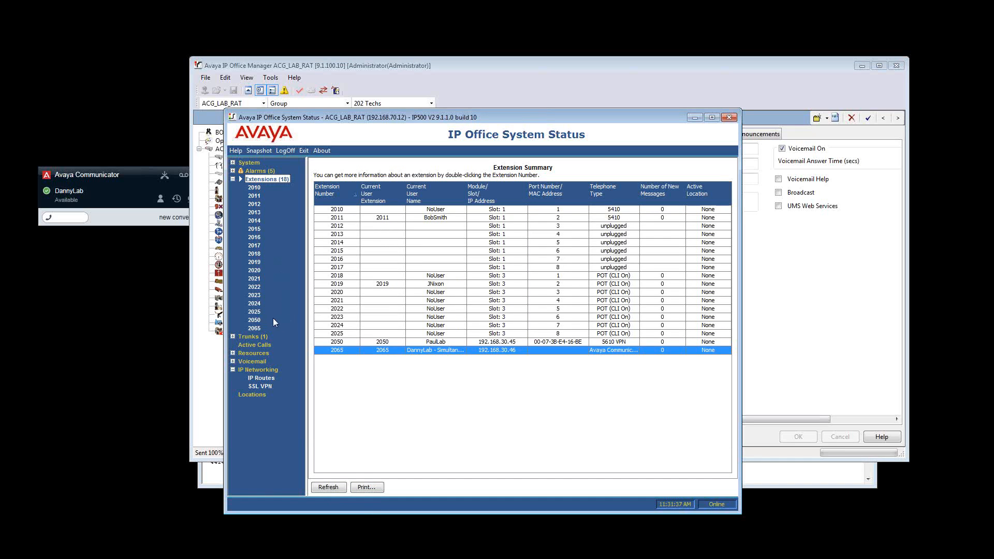
{"action": "left_click", "coordinate": [257, 320]}
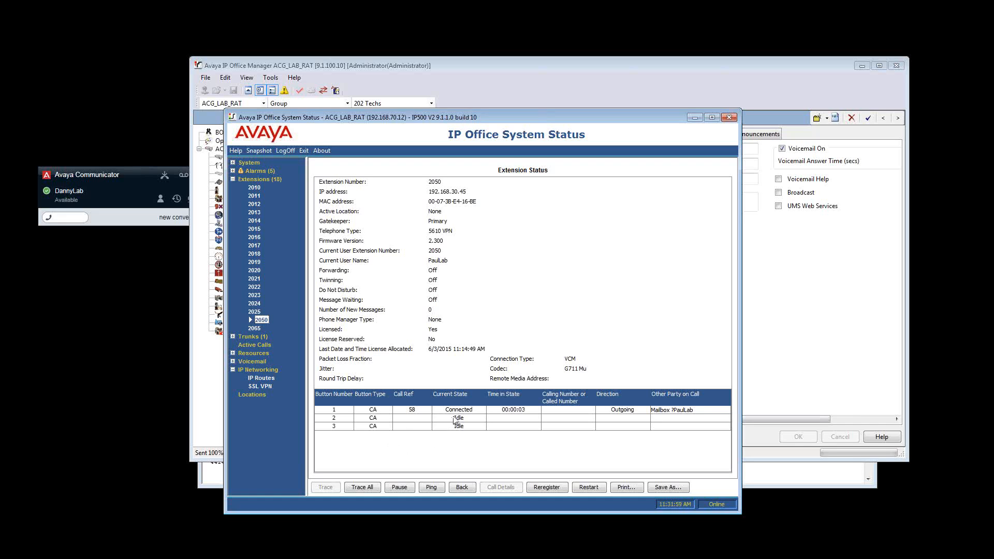
{"action": "double_click", "coordinate": [514, 409]}
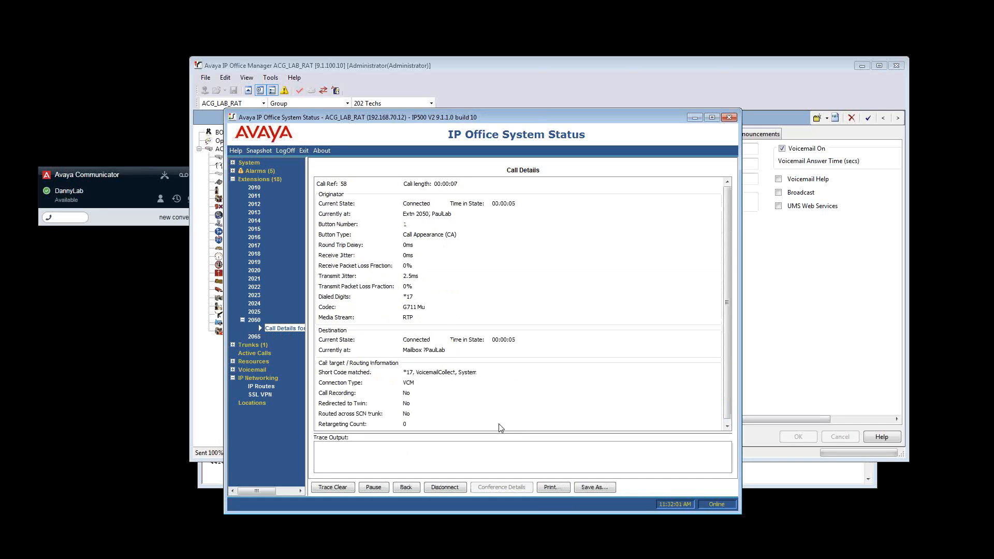
{"action": "left_click_drag", "start_coordinate": [532, 432], "coordinate": [533, 397]}
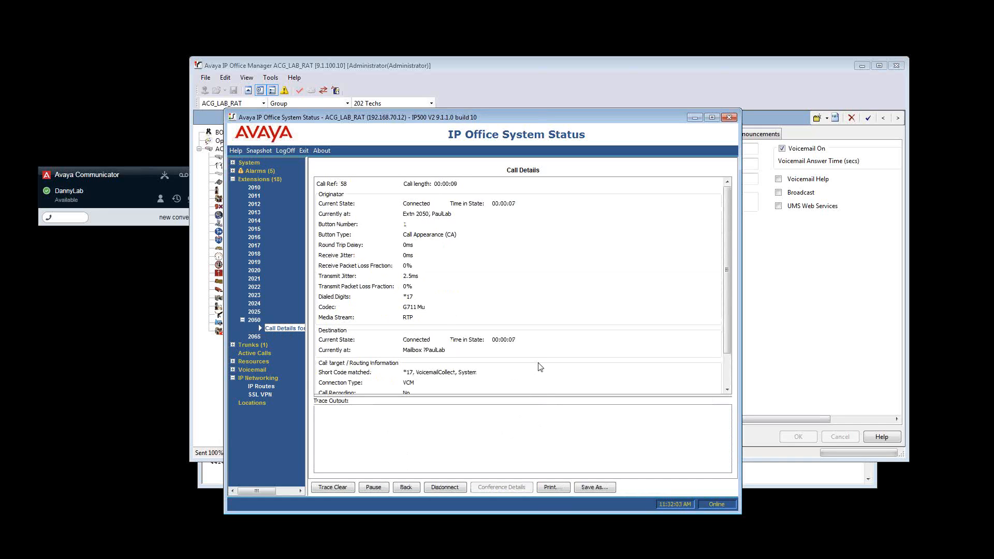
{"action": "scroll", "coordinate": [617, 378], "scroll_direction": "down", "scroll_amount": 2}
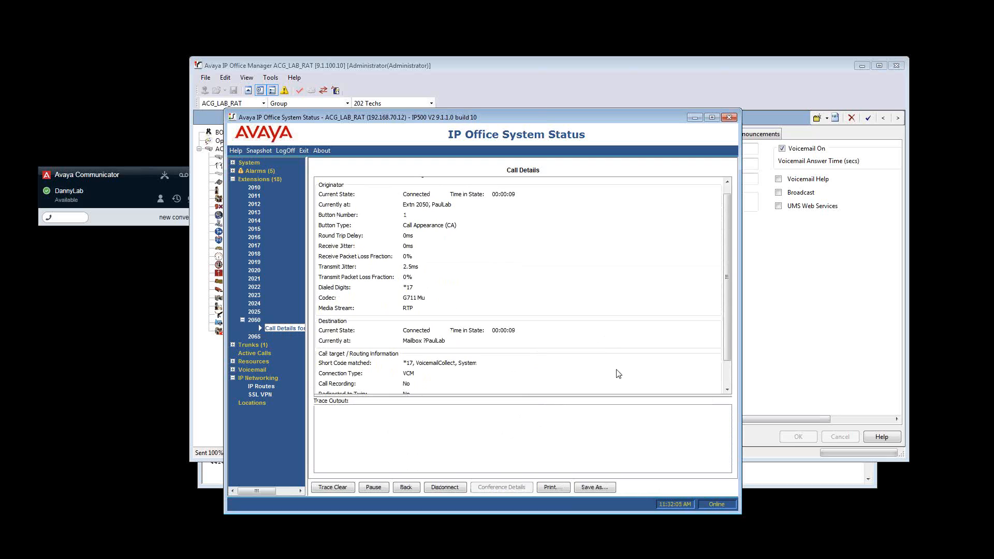
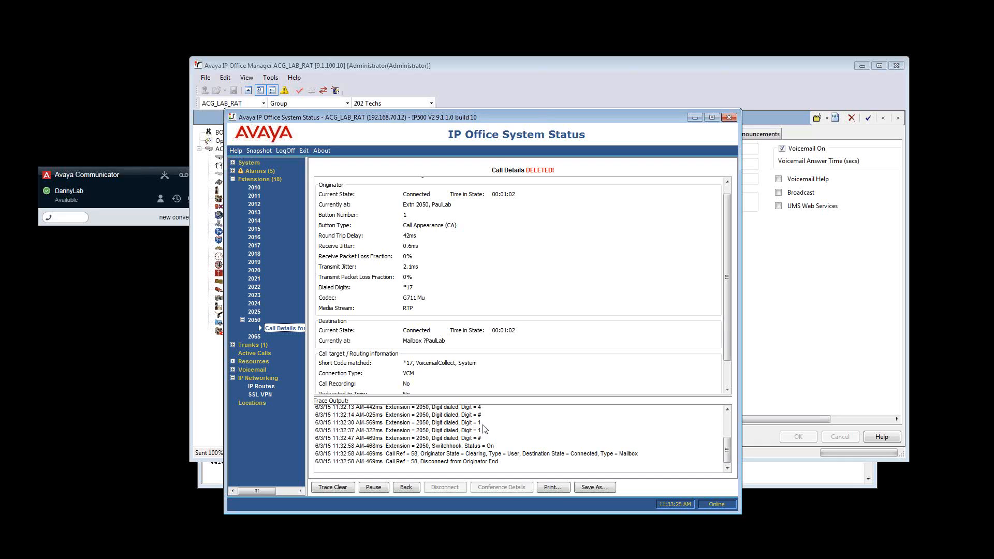
Switch to SysMonitor, start logging to the screen and clear the display
{"action": "left_click", "coordinate": [210, 474]}
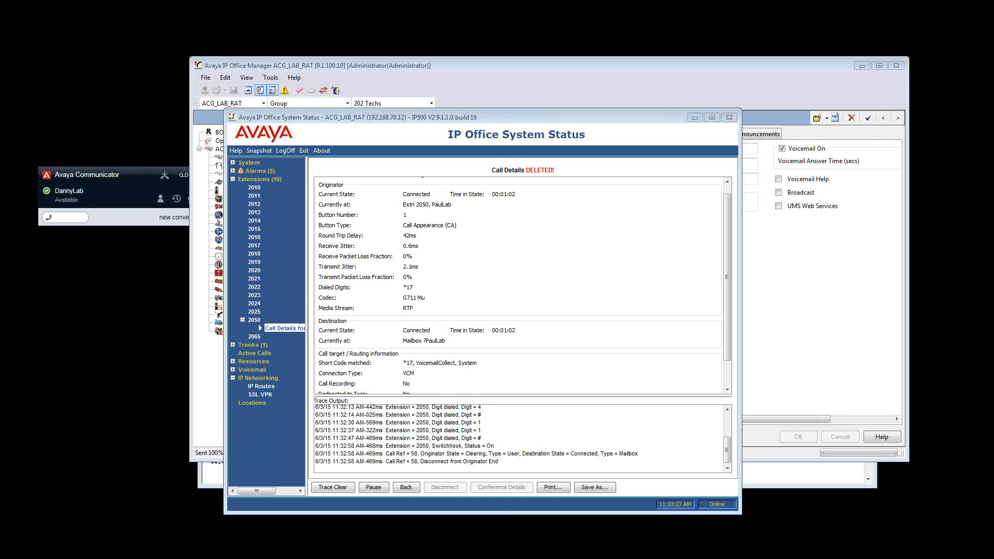
{"action": "left_click", "coordinate": [277, 138]}
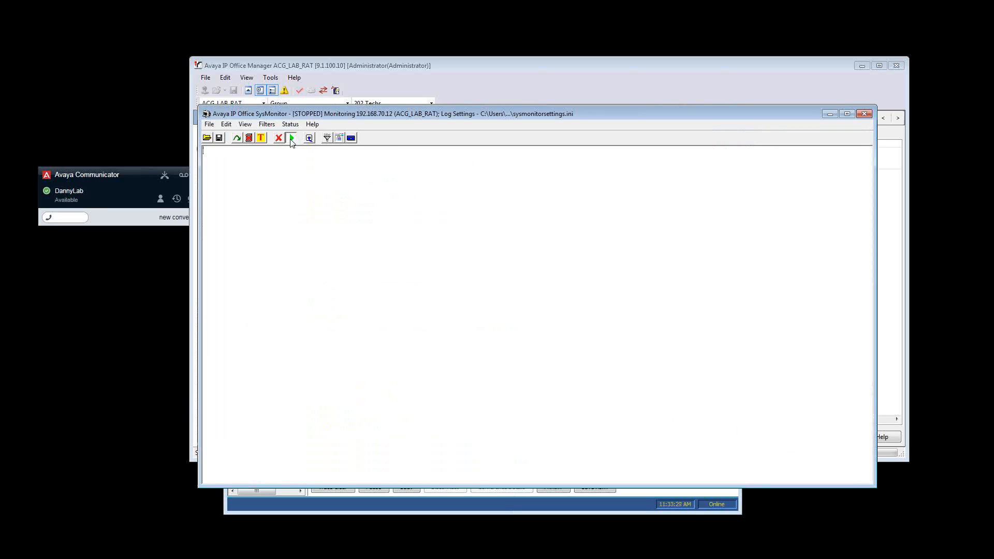
{"action": "left_click", "coordinate": [291, 138]}
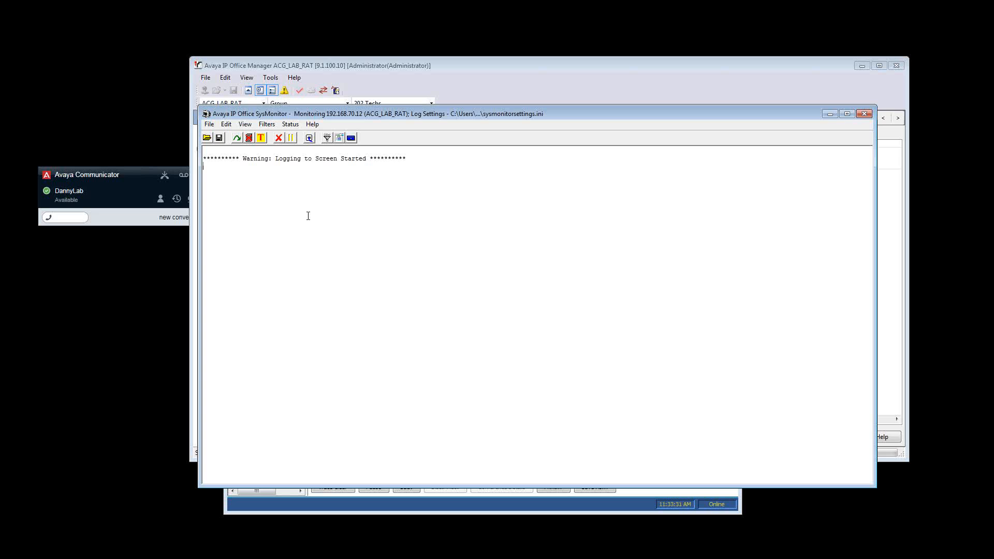
{"action": "left_click", "coordinate": [279, 138]}
Clear all of the SysMonitor trace options and apply the empty filter set
{"action": "left_click", "coordinate": [267, 126]}
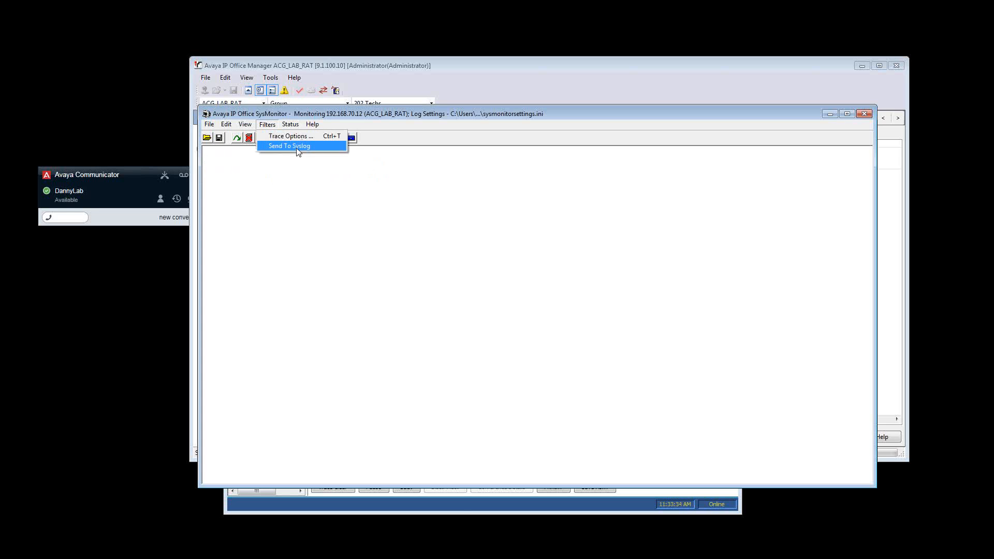
{"action": "left_click", "coordinate": [293, 138]}
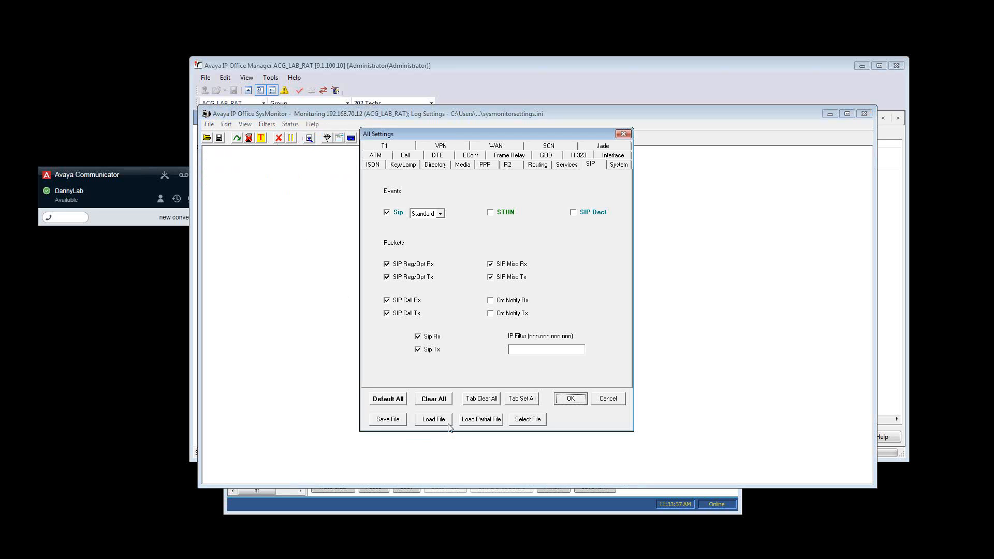
{"action": "left_click", "coordinate": [434, 398]}
{"action": "left_click", "coordinate": [541, 327]}
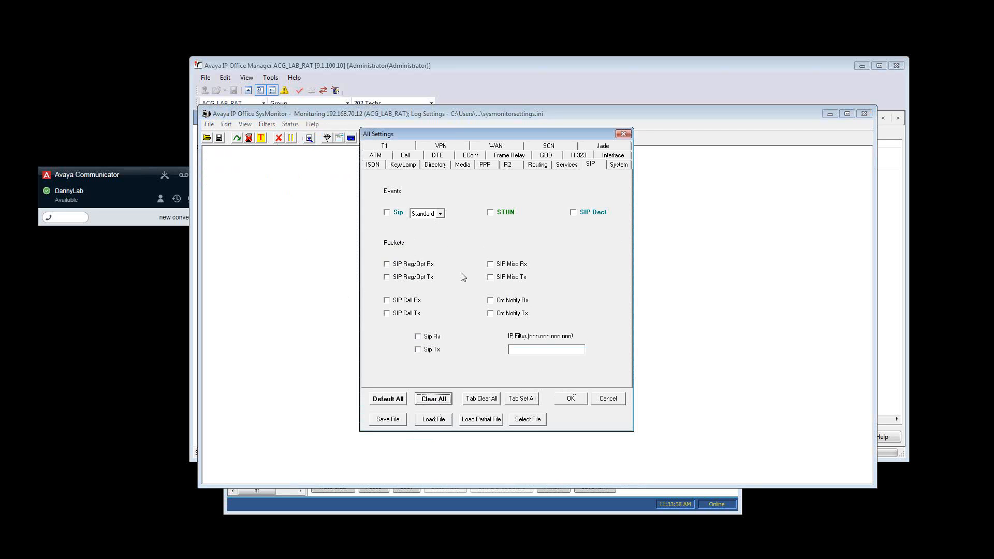
{"action": "left_click", "coordinate": [573, 400]}
{"action": "left_click", "coordinate": [544, 323]}
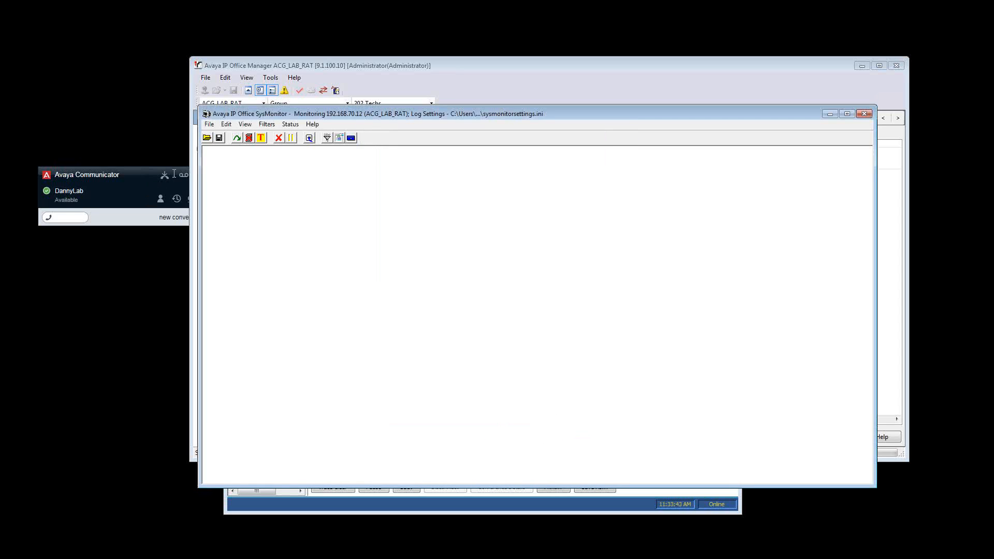
Enable the Call, Extension, Targeting, ARS and LRQ events in the Call trace options and apply them
{"action": "left_click", "coordinate": [267, 125]}
{"action": "left_click", "coordinate": [276, 137]}
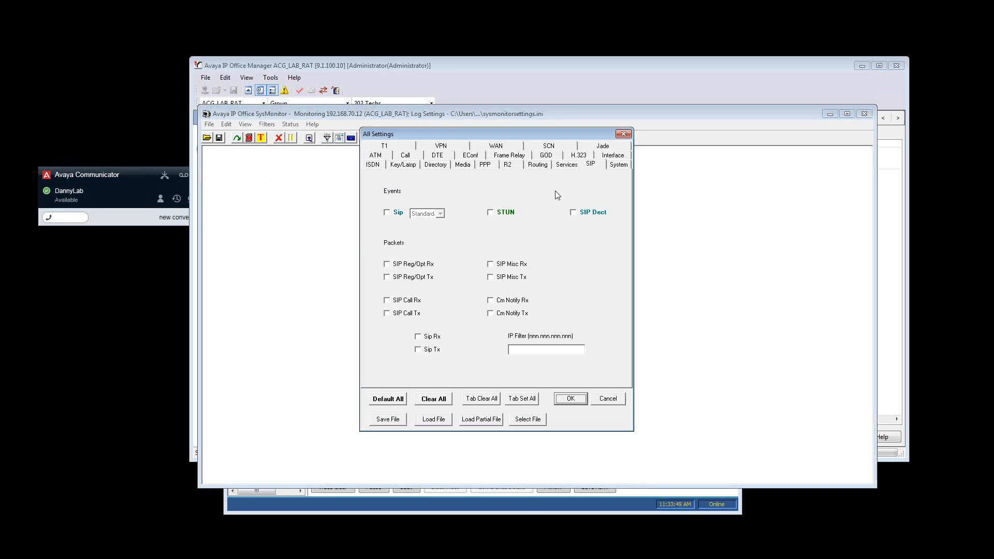
{"action": "left_click", "coordinate": [405, 157]}
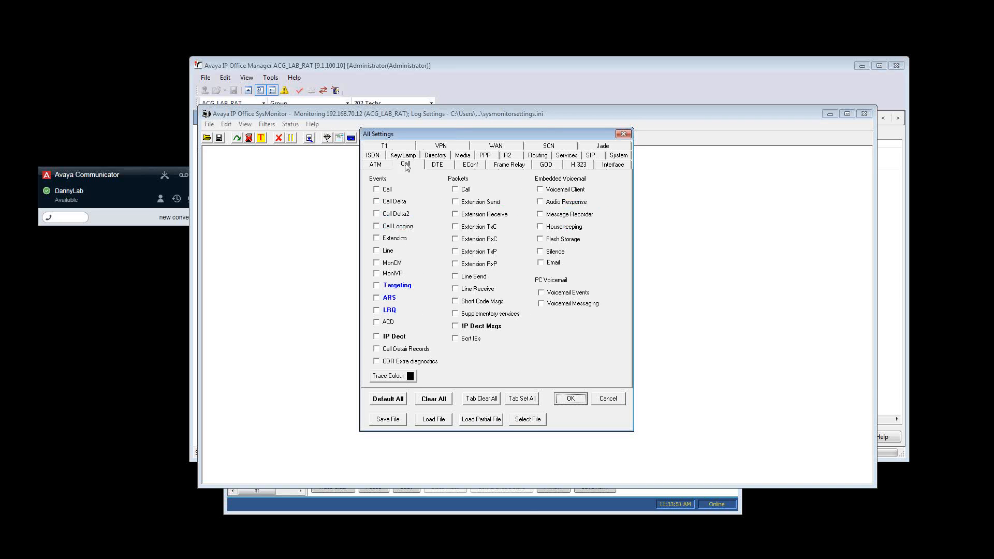
{"action": "left_click", "coordinate": [388, 190]}
{"action": "left_click", "coordinate": [390, 241]}
{"action": "left_click", "coordinate": [396, 286]}
{"action": "left_click", "coordinate": [390, 299]}
{"action": "left_click", "coordinate": [390, 312]}
{"action": "left_click", "coordinate": [571, 399]}
{"action": "left_click", "coordinate": [544, 324]}
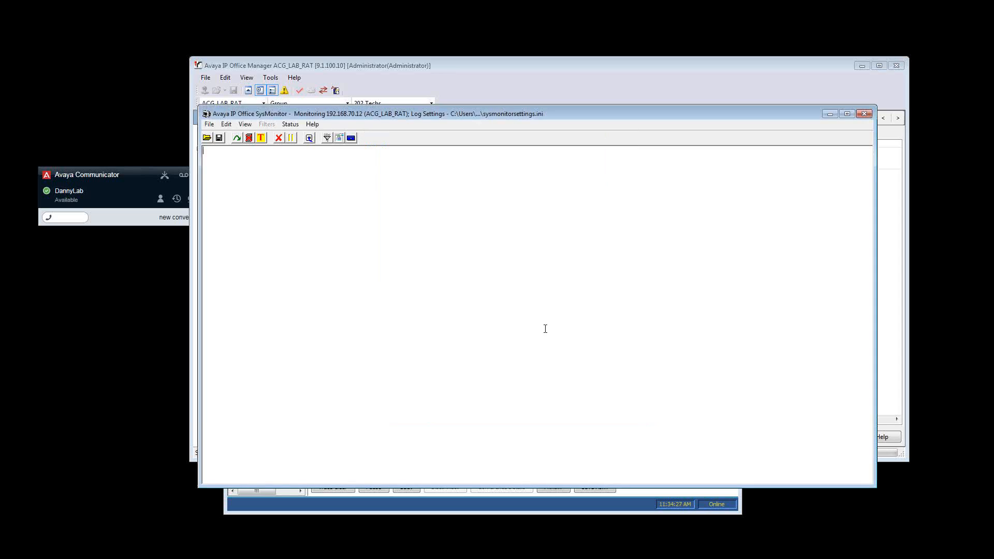
Reconnect SysMonitor to the system and stop the screen logging once the test call is traced
{"action": "left_click", "coordinate": [310, 139]}
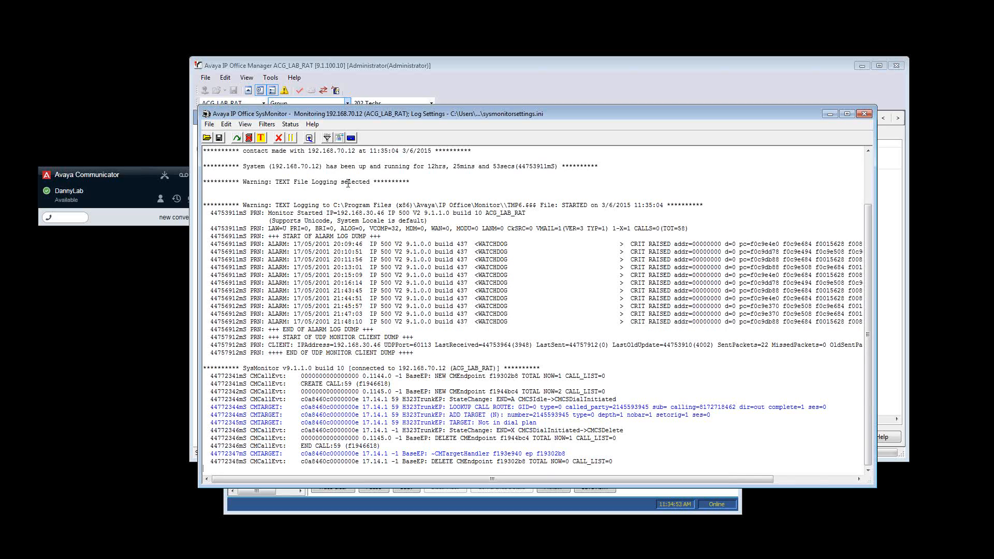
{"action": "left_click", "coordinate": [291, 138]}
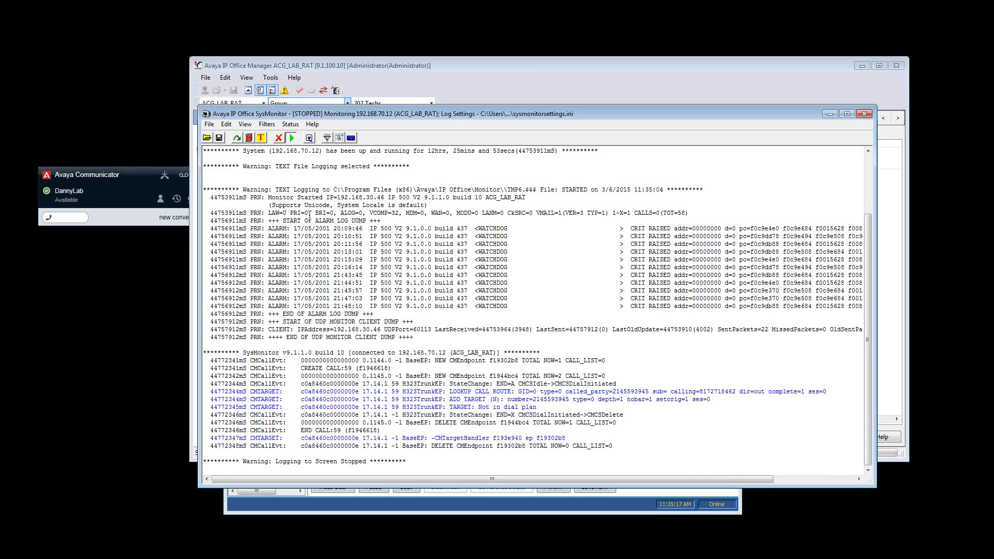
Search the stopped trace for the last four digits of the caller's phone number
{"action": "double_click", "coordinate": [732, 392]}
{"action": "left_click", "coordinate": [651, 352]}
{"action": "left_click", "coordinate": [227, 124]}
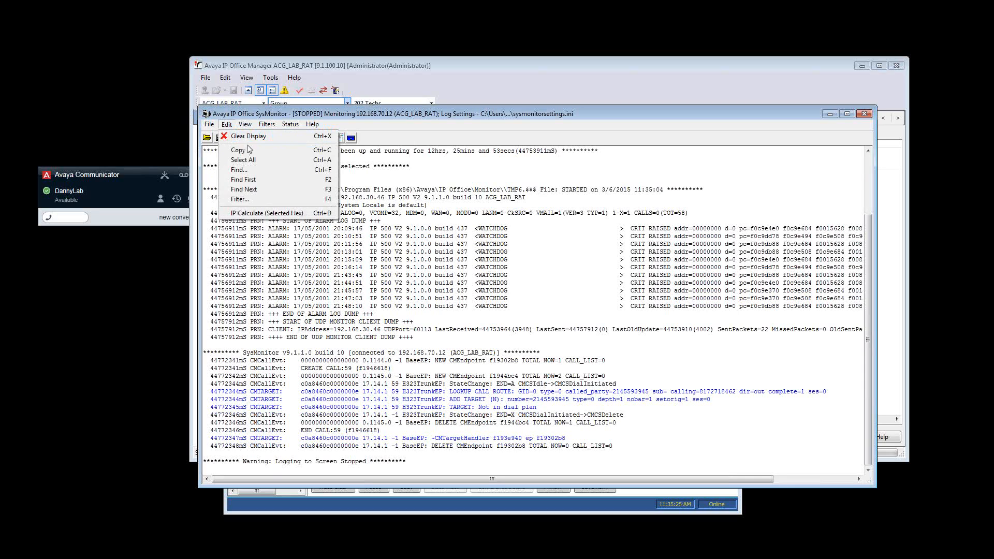
{"action": "left_click", "coordinate": [262, 174]}
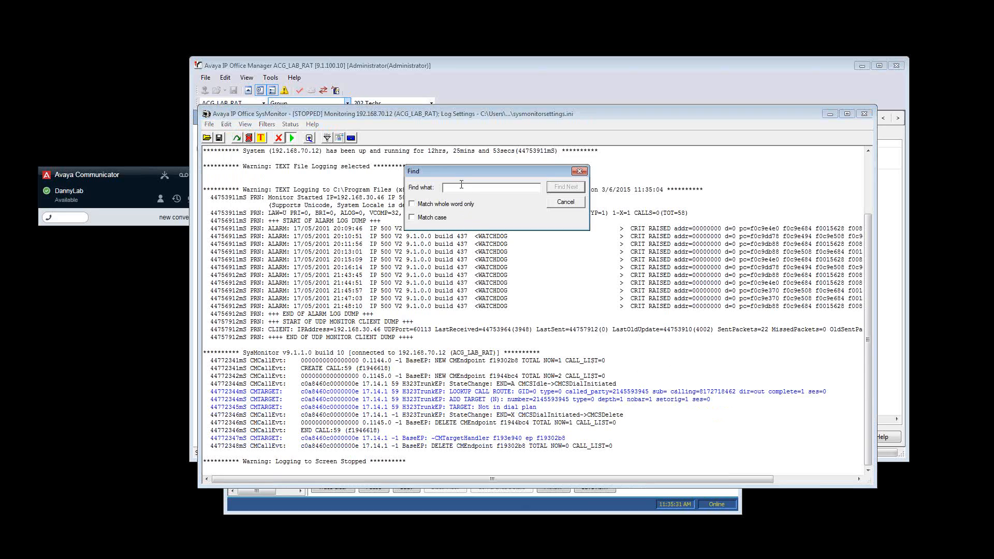
{"action": "type", "text": "8462"}
{"action": "key", "text": "Return"}
{"action": "left_click", "coordinate": [583, 203]}
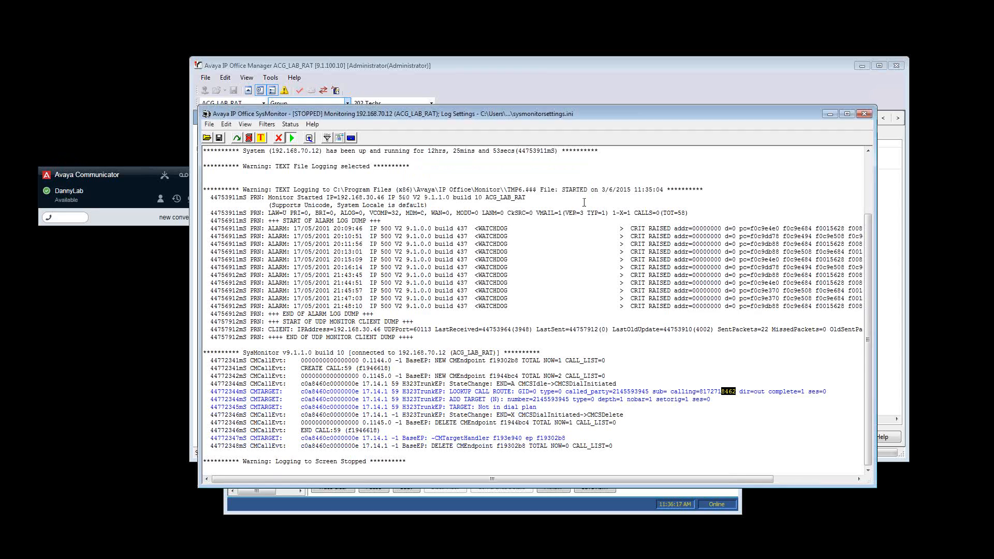
Examine the call's TARGET entry in the trace and consult the Topology slide in PowerPoint
{"action": "left_click_drag", "start_coordinate": [537, 407], "coordinate": [439, 407]}
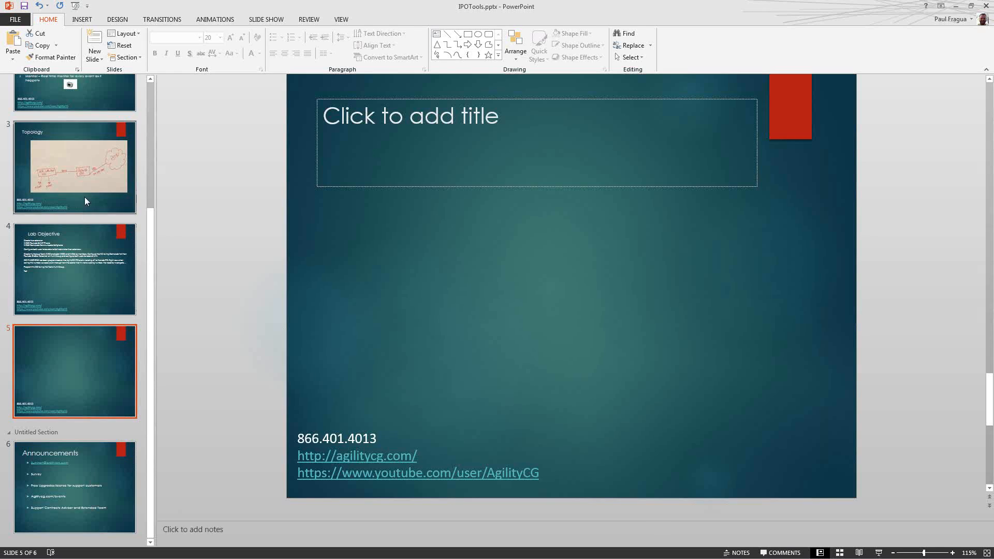
{"action": "left_click", "coordinate": [85, 197]}
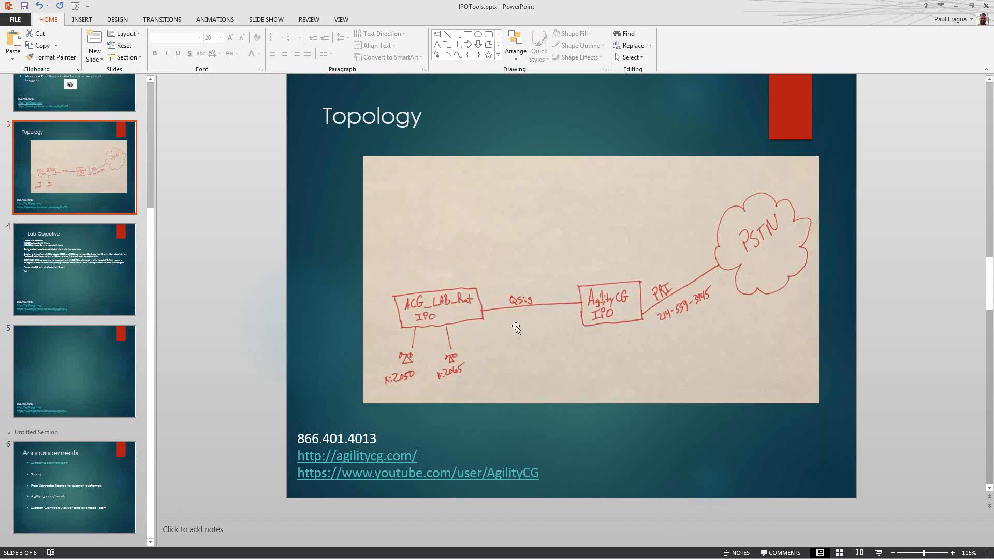
{"action": "left_click", "coordinate": [956, 7]}
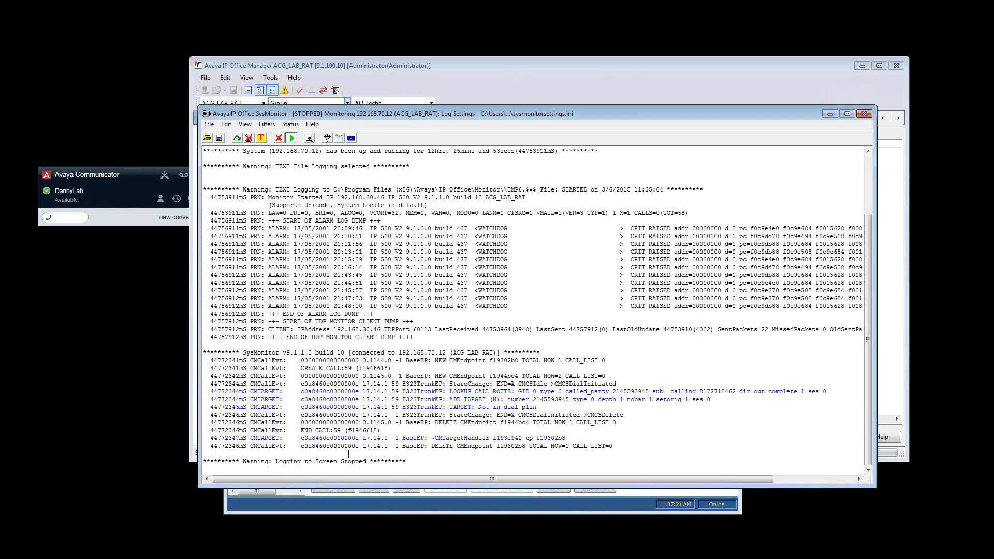
Move the SysMonitor window aside, switch to IP Office Manager and create a short code with the dialed PRI phone number as its code
{"action": "left_click_drag", "start_coordinate": [337, 114], "coordinate": [422, 166]}
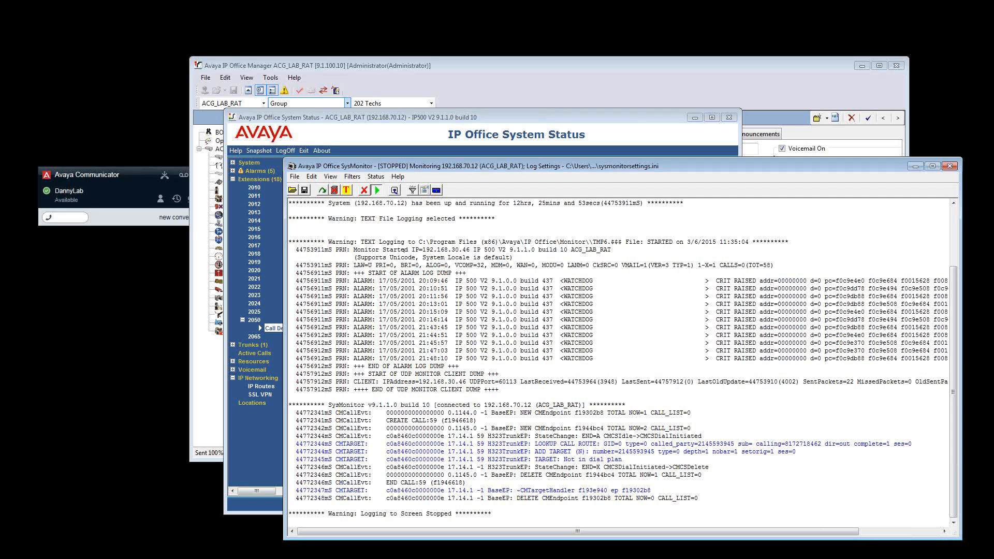
{"action": "left_click", "coordinate": [209, 384]}
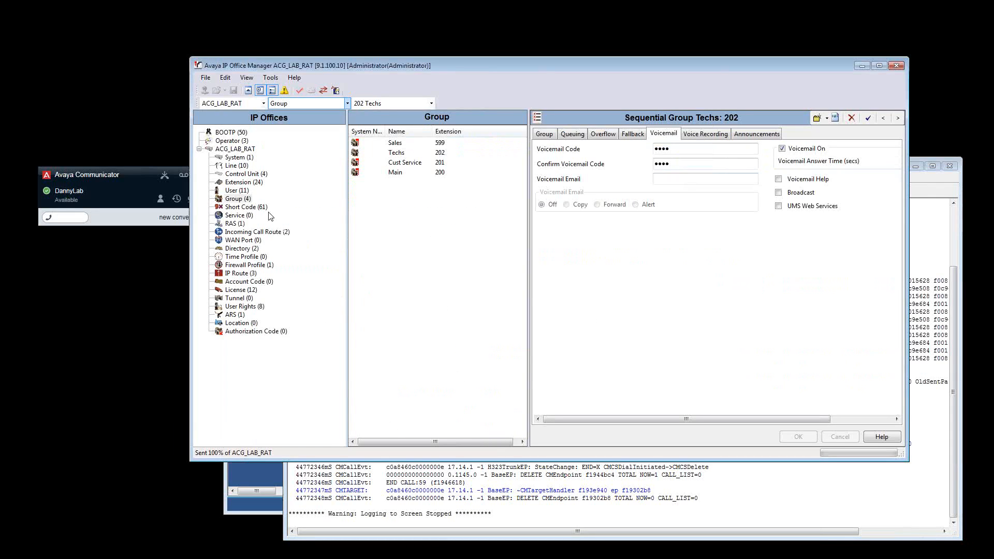
{"action": "left_click", "coordinate": [245, 207]}
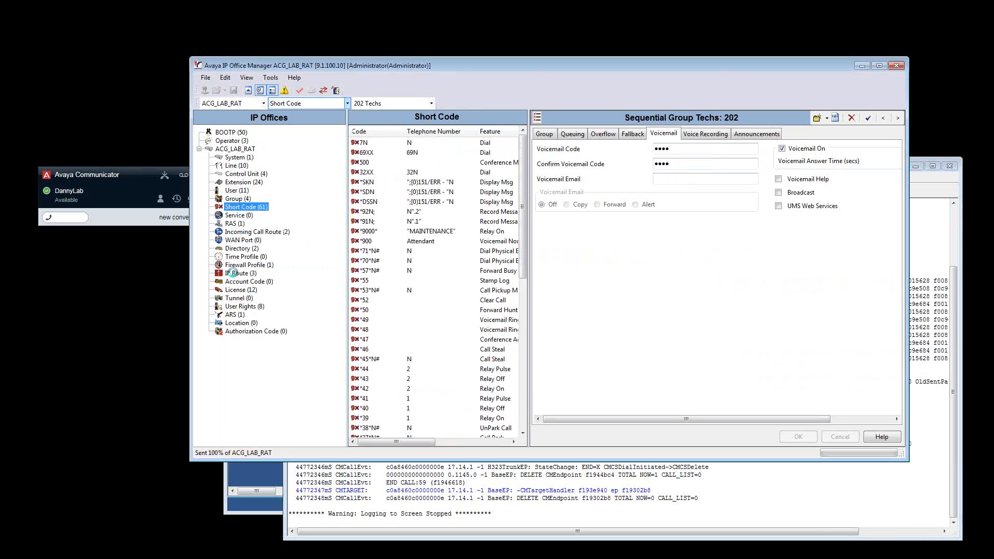
{"action": "left_click", "coordinate": [415, 172]}
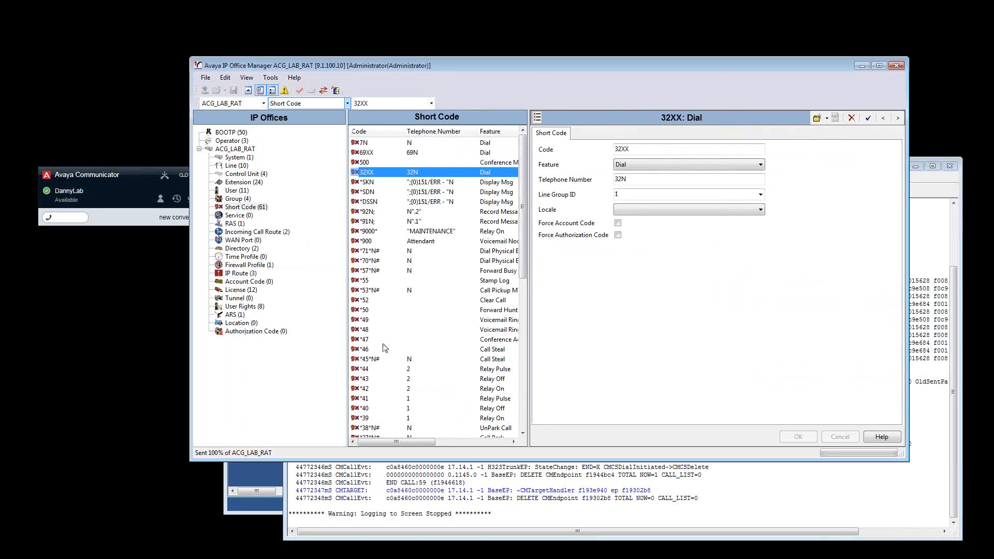
{"action": "right_click", "coordinate": [424, 172]}
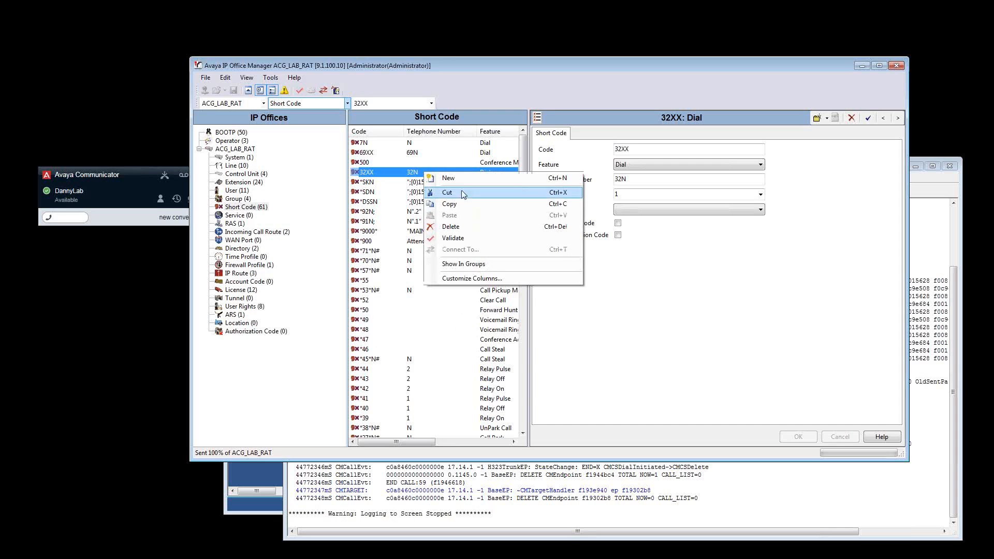
{"action": "left_click", "coordinate": [449, 179]}
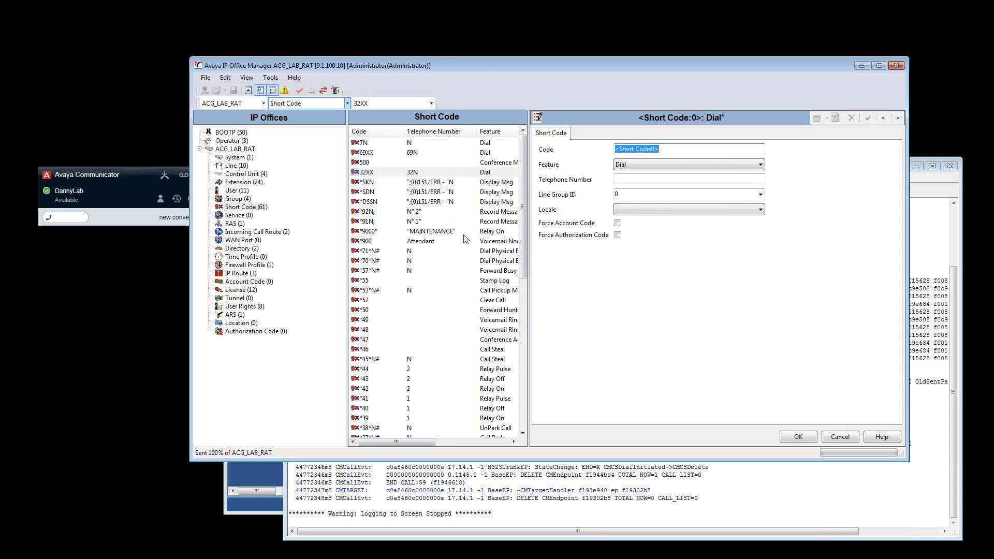
Set the new short code's feature to Dial Extn and telephone number to 202, apply it, and save the configuration in Merge mode
{"action": "left_click", "coordinate": [654, 162]}
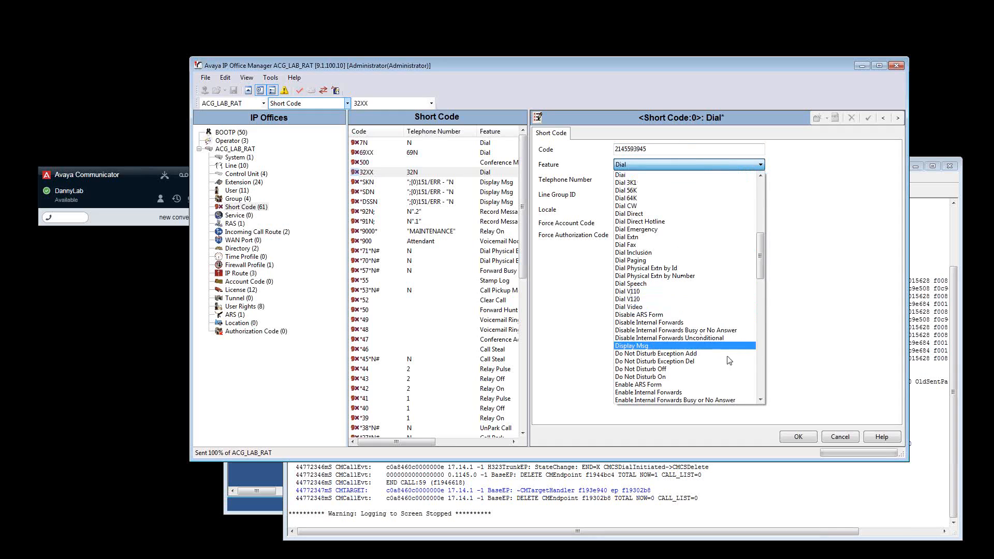
{"action": "left_click_drag", "start_coordinate": [760, 256], "coordinate": [760, 202]}
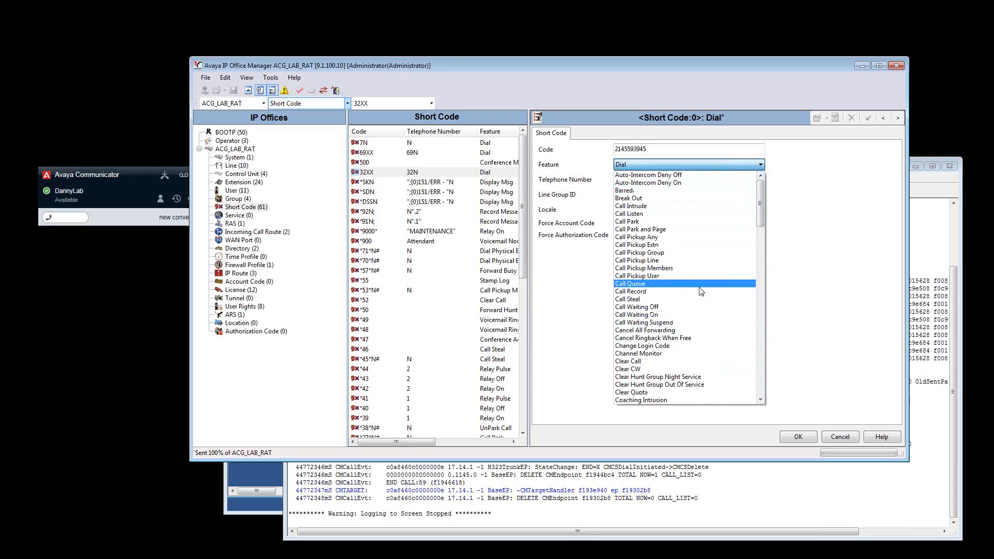
{"action": "scroll", "coordinate": [708, 248], "scroll_direction": "down", "scroll_amount": 2}
{"action": "scroll", "coordinate": [708, 249], "scroll_direction": "down", "scroll_amount": 5}
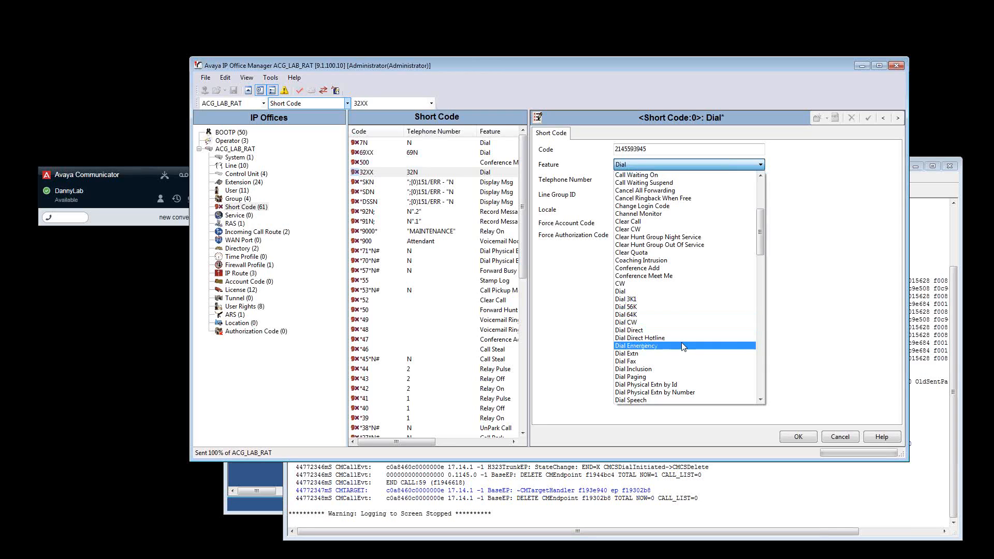
{"action": "left_click", "coordinate": [679, 355]}
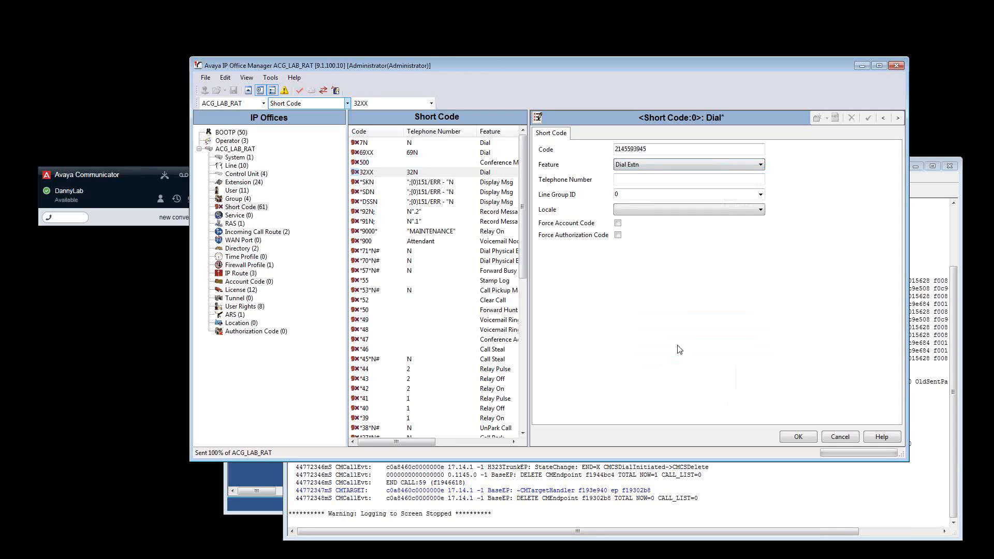
{"action": "key", "text": "Tab"}
{"action": "type", "text": "202"}
{"action": "left_click", "coordinate": [787, 436]}
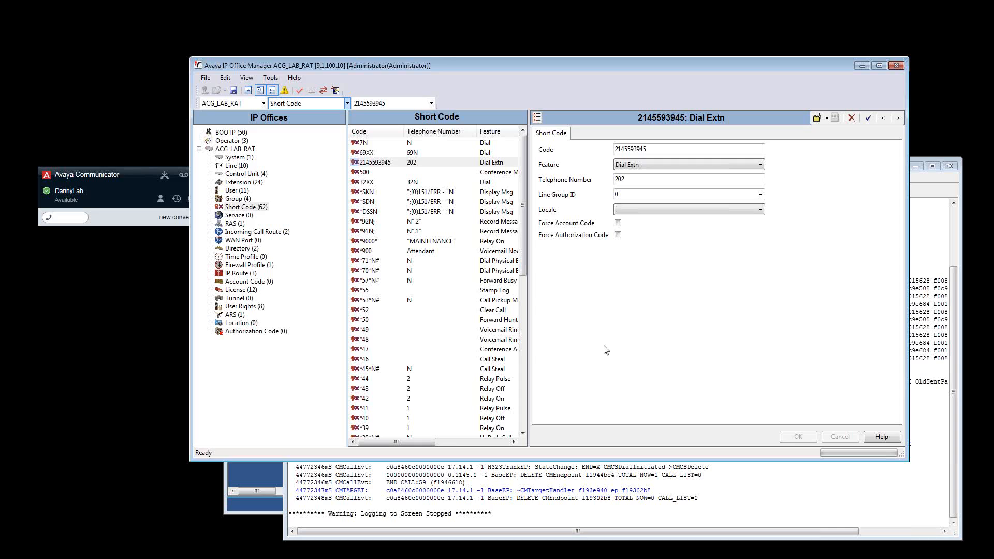
{"action": "left_click", "coordinate": [234, 90]}
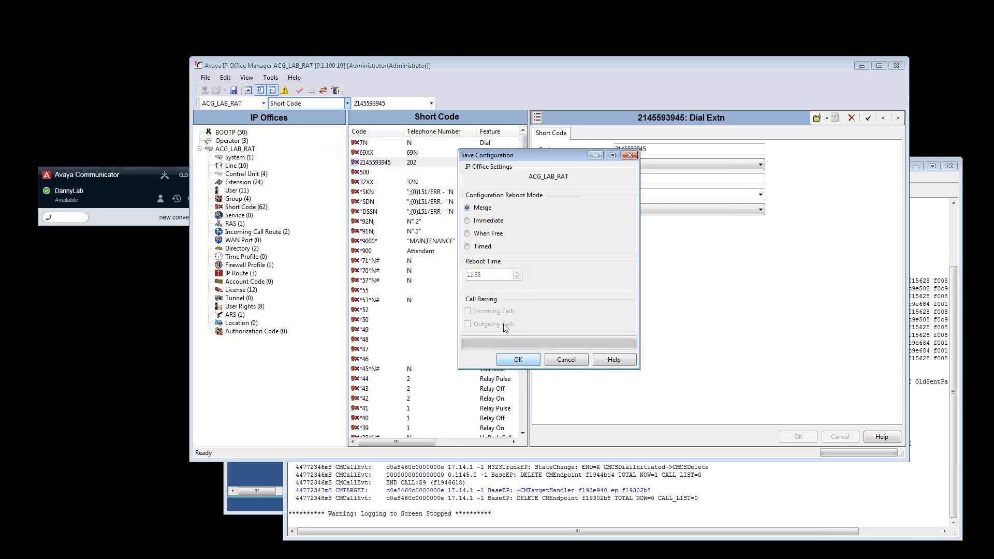
{"action": "key", "text": "Return"}
Switch back to SysMonitor, restart the screen logging and clear the old trace
{"action": "left_click", "coordinate": [515, 489]}
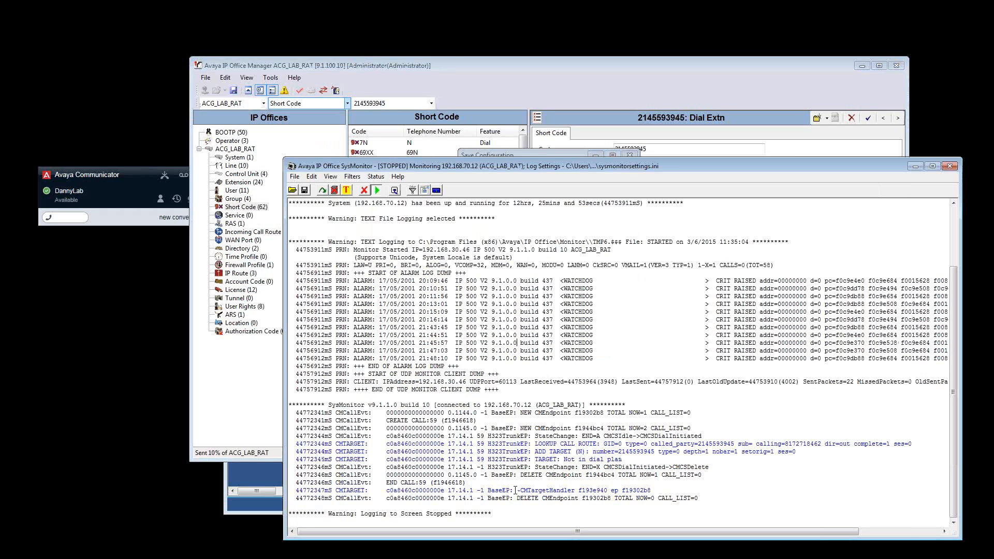
{"action": "left_click_drag", "start_coordinate": [624, 460], "coordinate": [560, 461]}
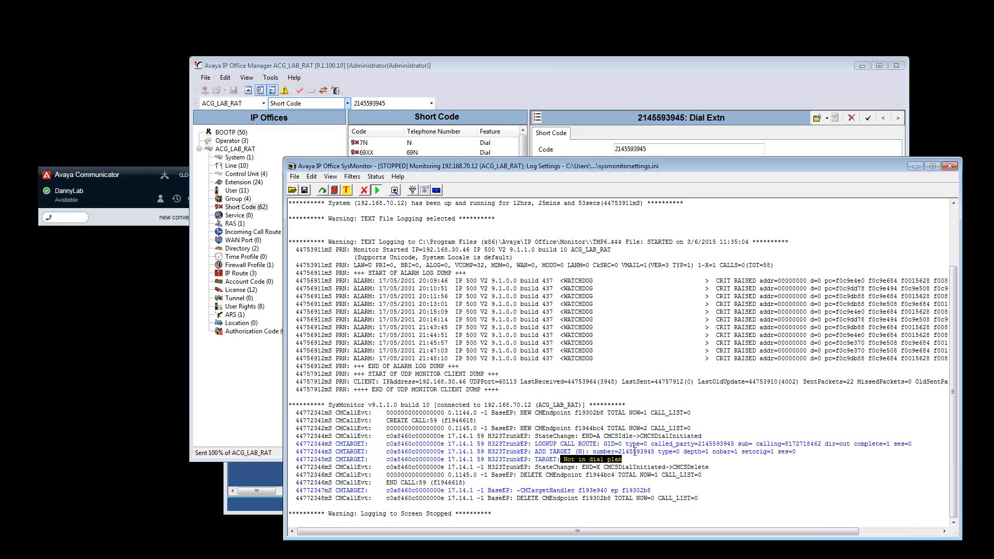
{"action": "left_click", "coordinate": [377, 190]}
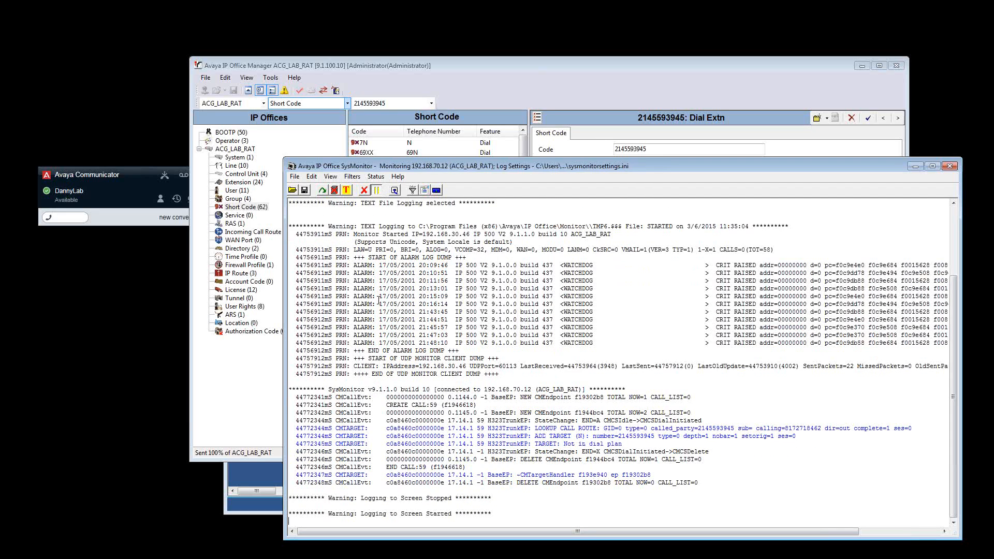
{"action": "left_click", "coordinate": [364, 190]}
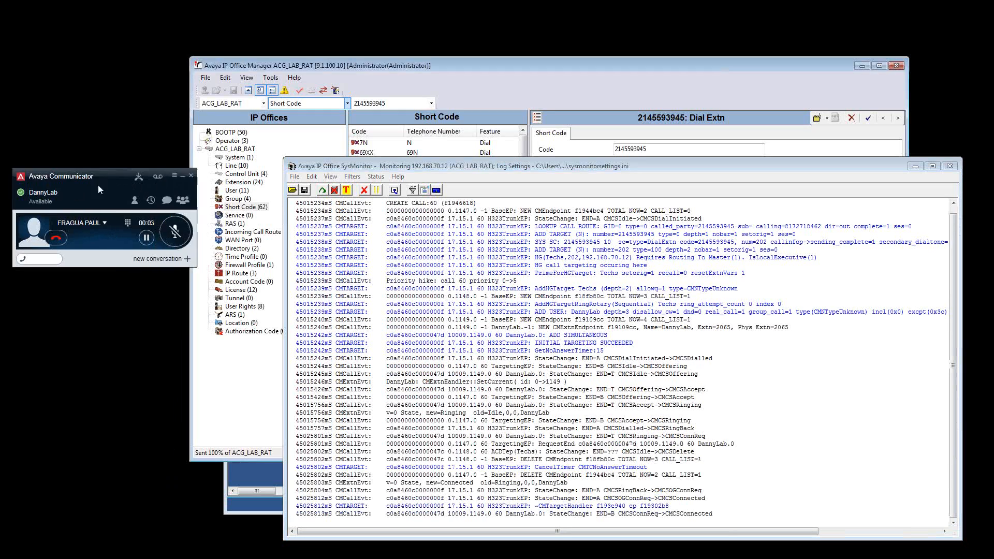
Move the Avaya Communicator window over, end the answered test call, and stop the screen logging in SysMonitor
{"action": "left_click_drag", "start_coordinate": [98, 184], "coordinate": [409, 139]}
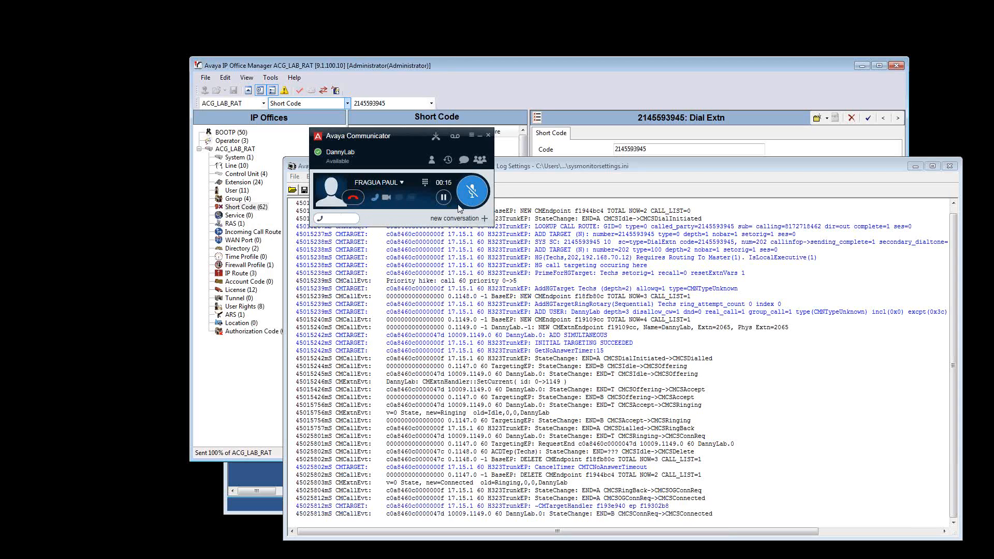
{"action": "left_click", "coordinate": [356, 197]}
{"action": "left_click", "coordinate": [406, 206]}
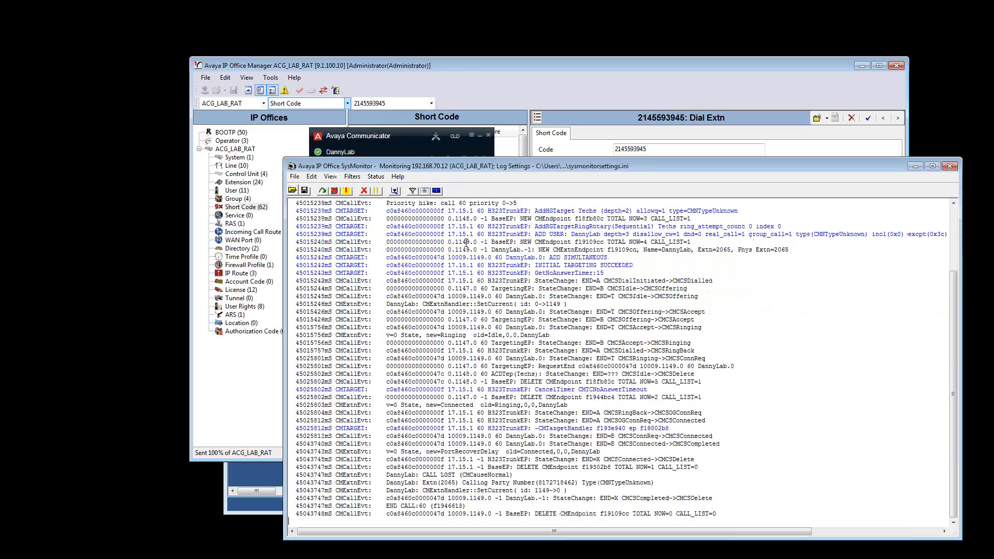
{"action": "left_click", "coordinate": [377, 191]}
Examine the test call's trace from the call route lookup through the Dial Extn short code and group 202 targeting to extension 2065
{"action": "scroll", "coordinate": [444, 304], "scroll_direction": "up", "scroll_amount": 5}
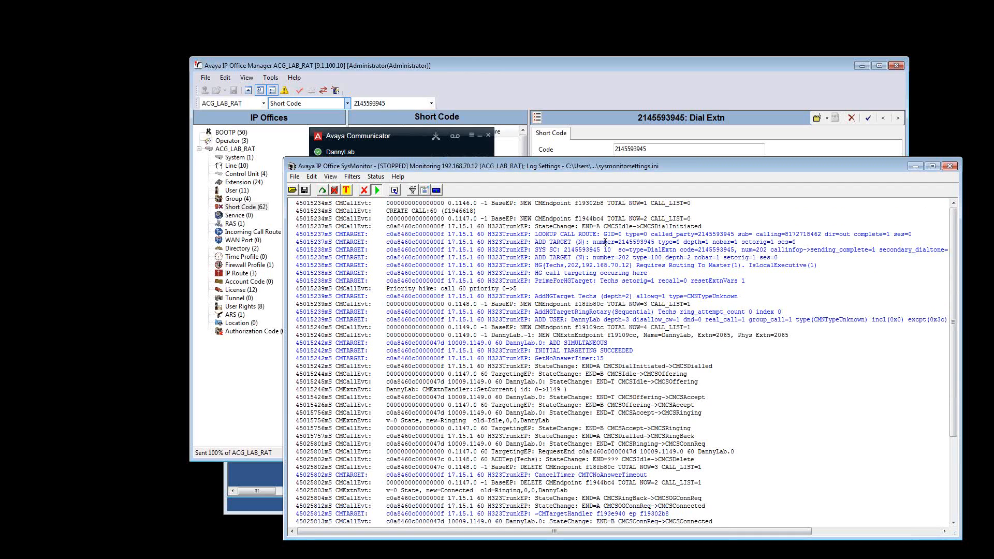
{"action": "double_click", "coordinate": [640, 243]}
{"action": "double_click", "coordinate": [710, 235]}
{"action": "double_click", "coordinate": [807, 234]}
{"action": "left_click", "coordinate": [628, 243]}
{"action": "double_click", "coordinate": [662, 250]}
{"action": "left_click_drag", "start_coordinate": [521, 166], "coordinate": [515, 199]}
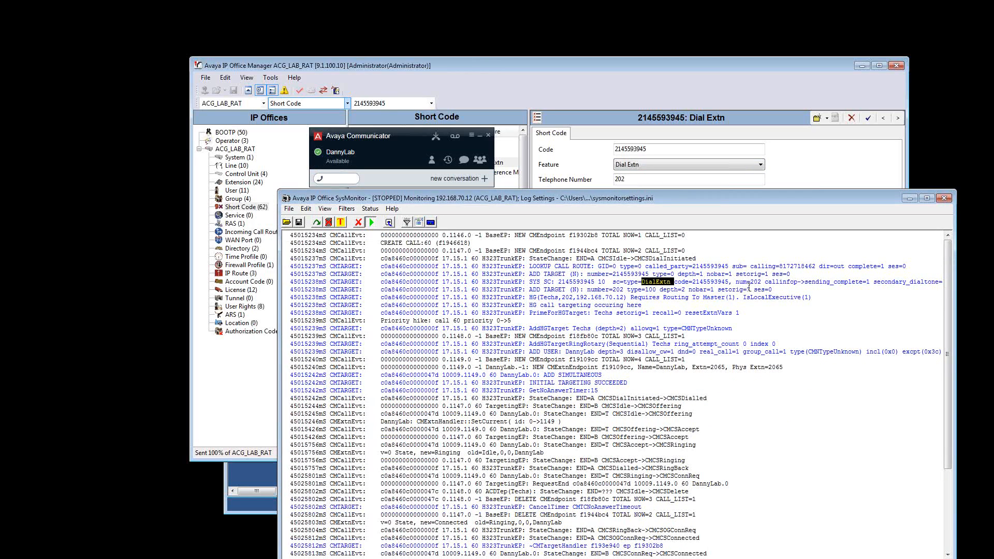
{"action": "left_click_drag", "start_coordinate": [758, 283], "coordinate": [743, 284]}
{"action": "left_click", "coordinate": [549, 420]}
{"action": "scroll", "coordinate": [550, 419], "scroll_direction": "down", "scroll_amount": 3}
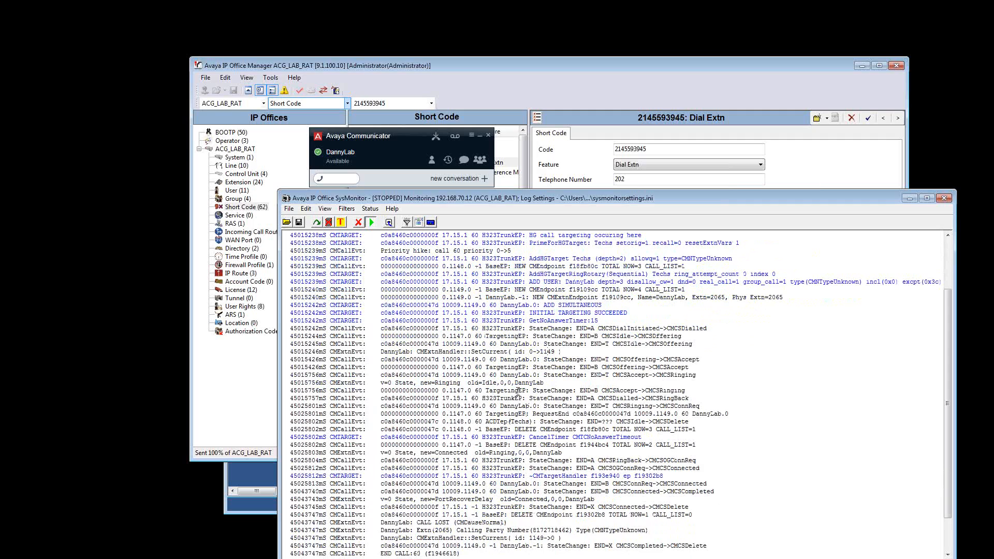
{"action": "left_click_drag", "start_coordinate": [500, 375], "coordinate": [551, 383]}
{"action": "scroll", "coordinate": [518, 404], "scroll_direction": "down", "scroll_amount": 2}
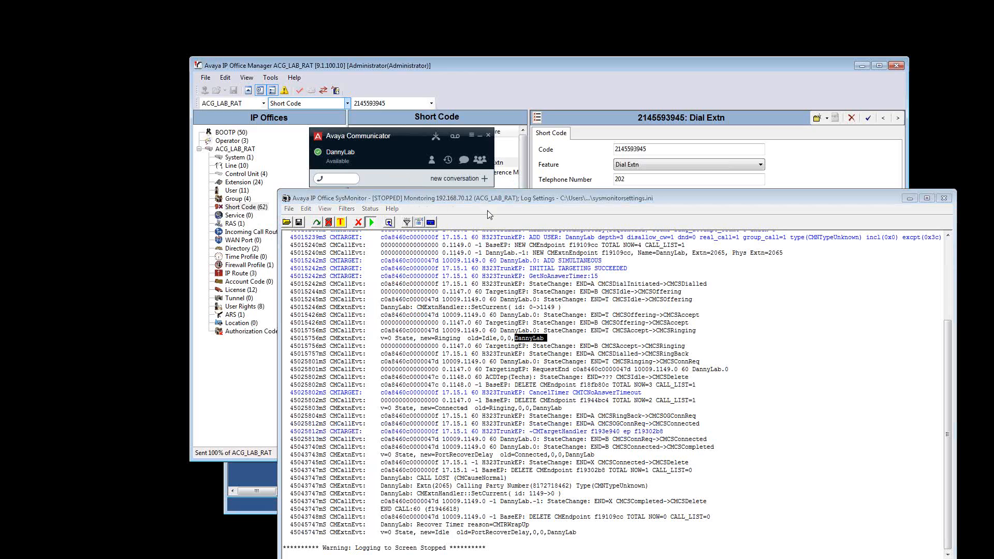
Move the SysMonitor window clear of Avaya Communicator, clear the old trace and restart the screen logging
{"action": "left_click_drag", "start_coordinate": [492, 198], "coordinate": [434, 253]}
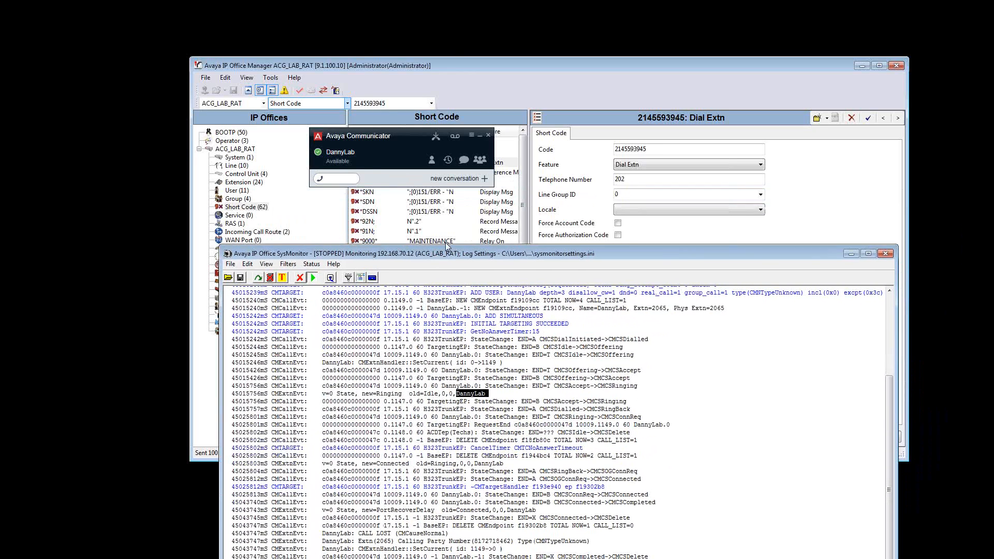
{"action": "left_click", "coordinate": [411, 185]}
{"action": "left_click", "coordinate": [312, 279]}
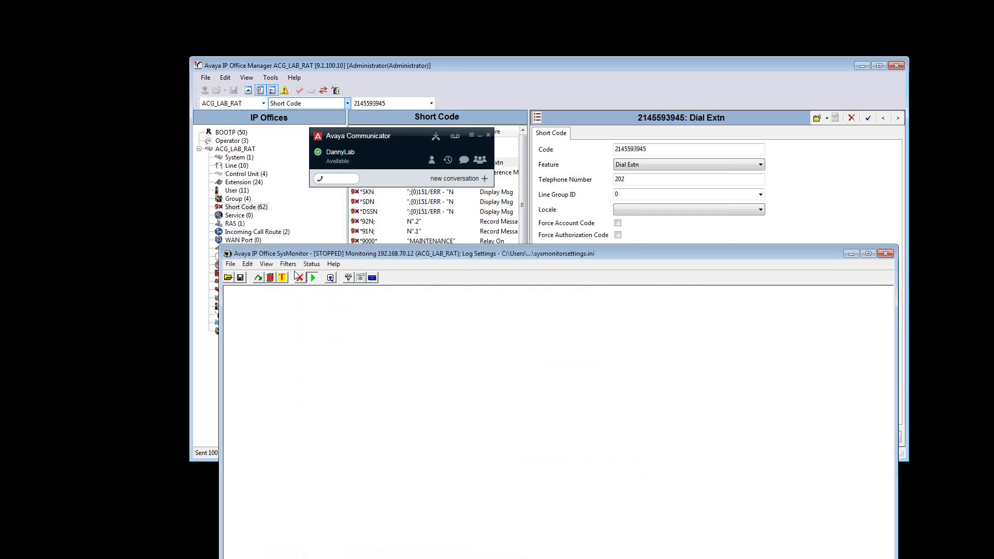
{"action": "left_click", "coordinate": [312, 278]}
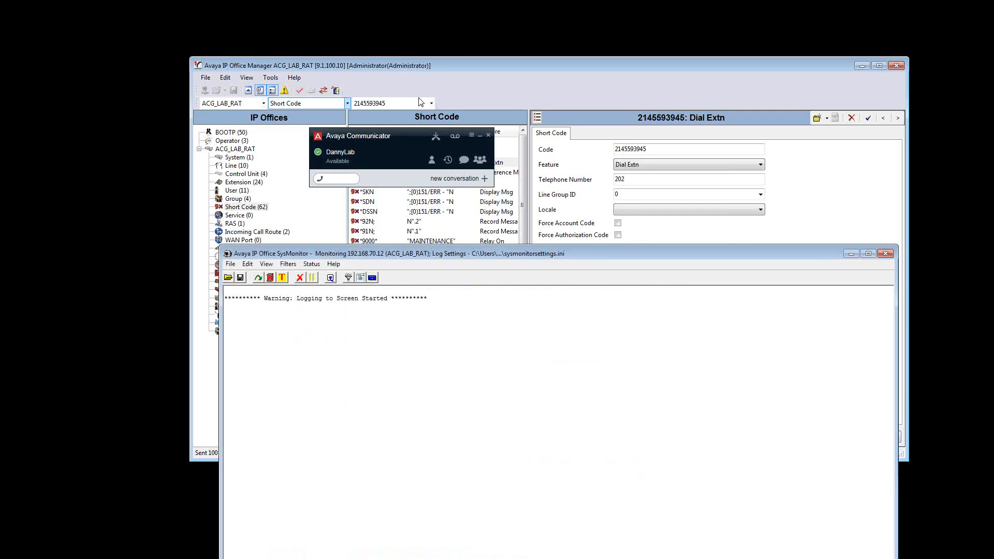
Log extension 2065 out of Avaya Communicator and return to the SysMonitor trace
{"action": "left_click", "coordinate": [377, 171]}
{"action": "left_click", "coordinate": [333, 243]}
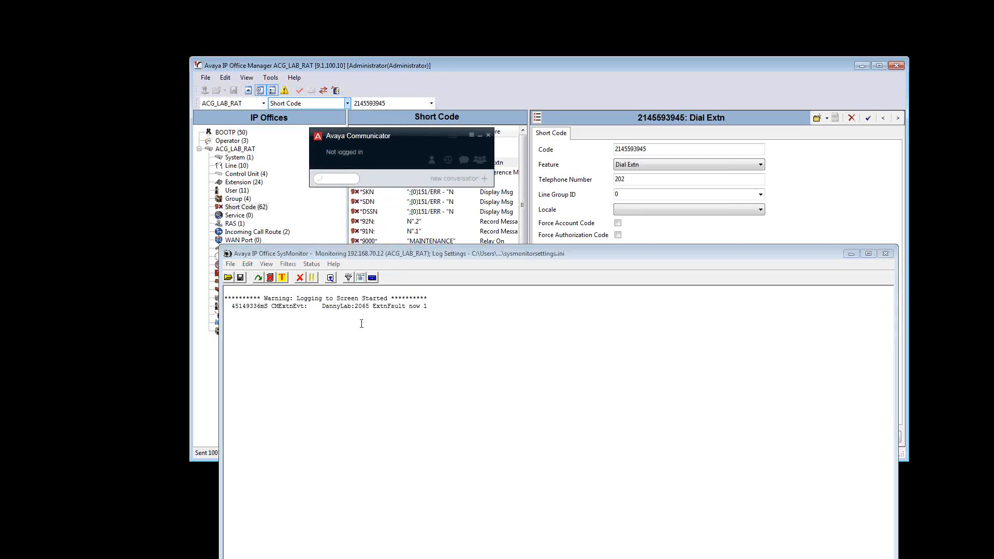
{"action": "left_click", "coordinate": [327, 368]}
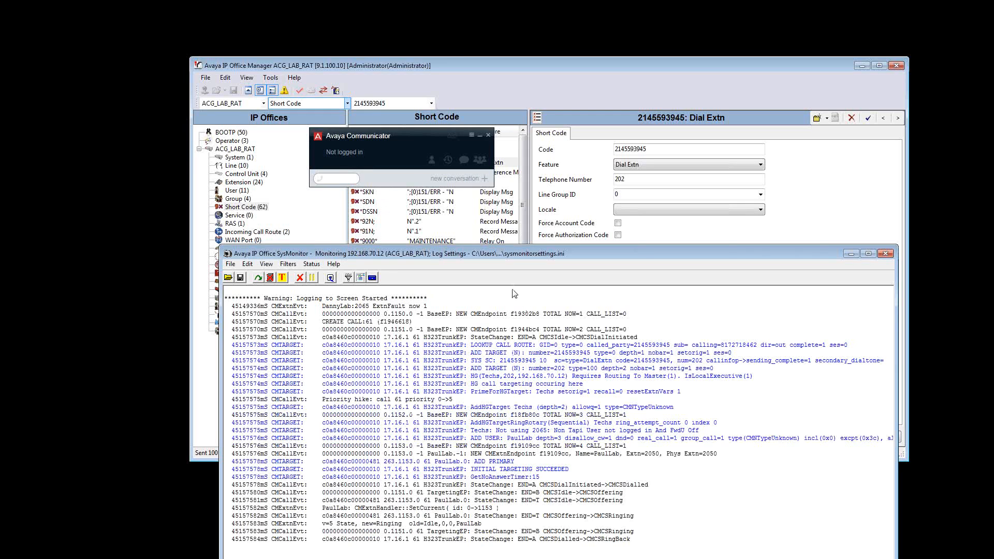
Examine how the new call's trace handles Techs member 2065, and consult the extension summary in System Status
{"action": "left_click_drag", "start_coordinate": [505, 259], "coordinate": [489, 171]}
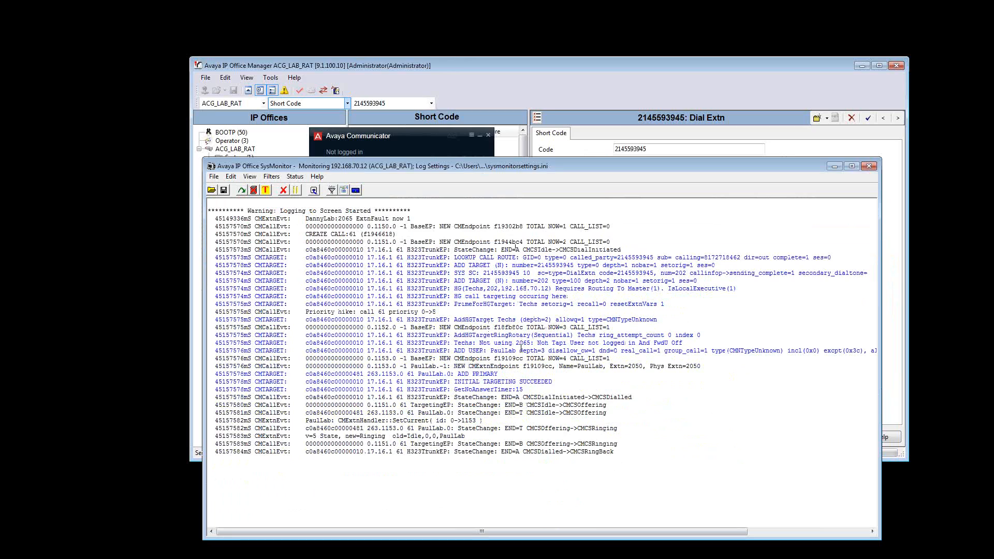
{"action": "double_click", "coordinate": [527, 343]}
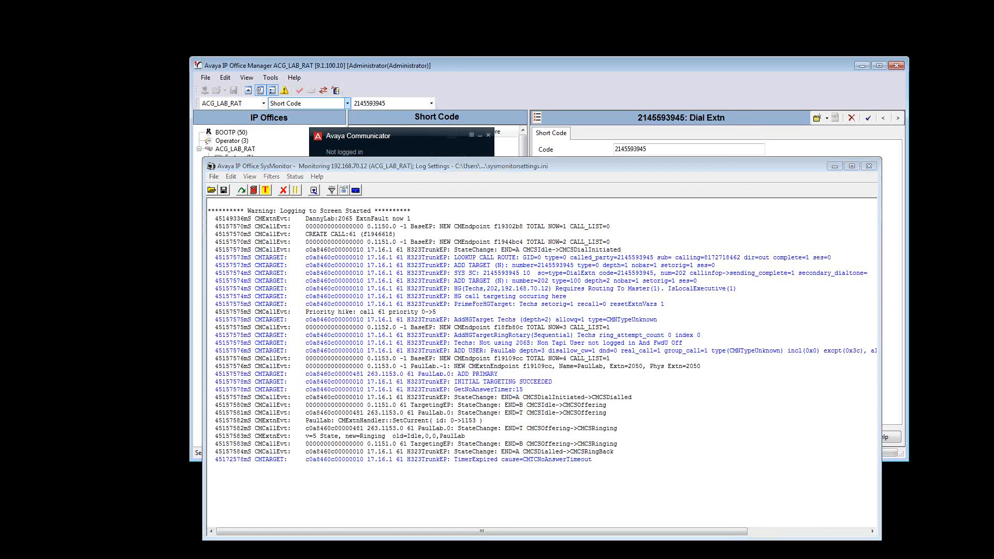
{"action": "key", "text": "alt+Tab"}
{"action": "left_click", "coordinate": [256, 179]}
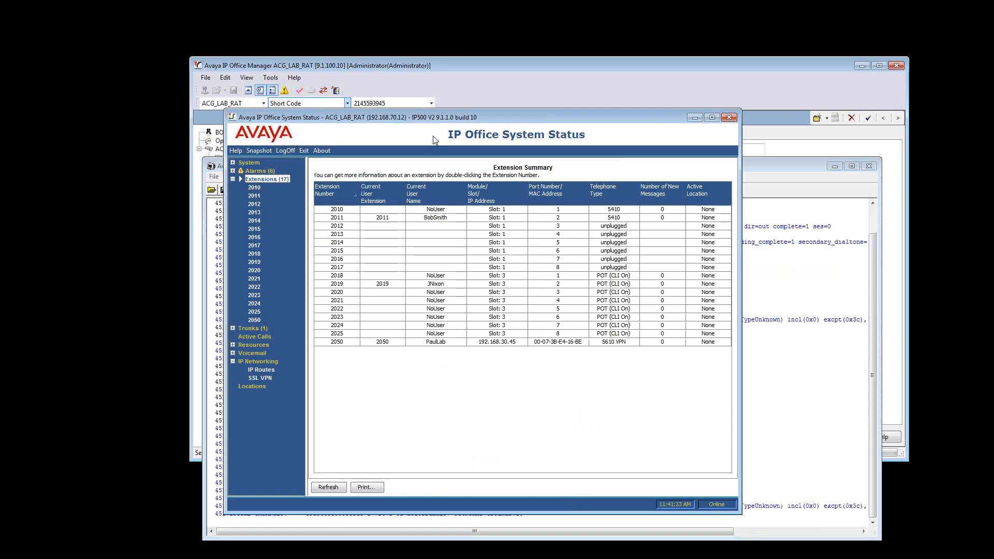
{"action": "left_click", "coordinate": [802, 327]}
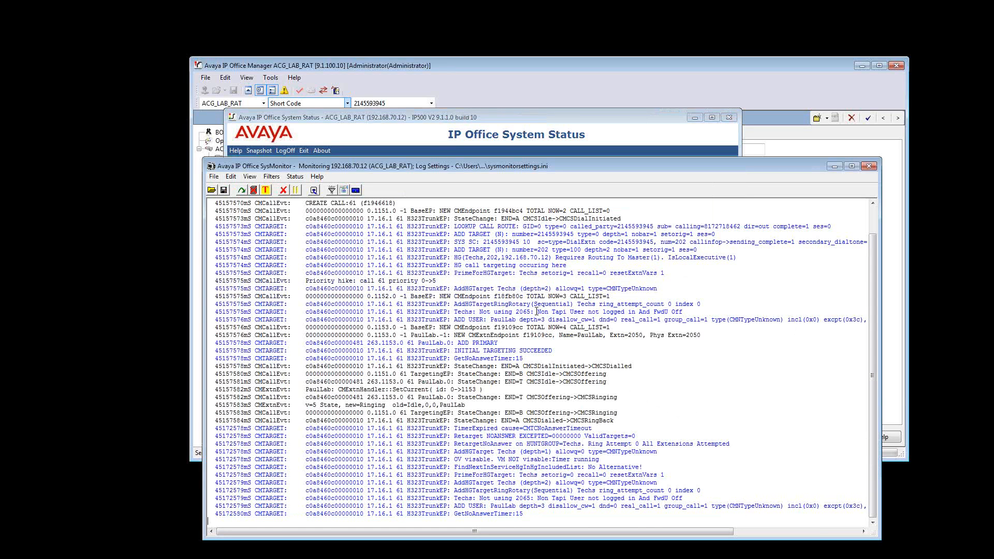
{"action": "left_click_drag", "start_coordinate": [476, 304], "coordinate": [527, 311]}
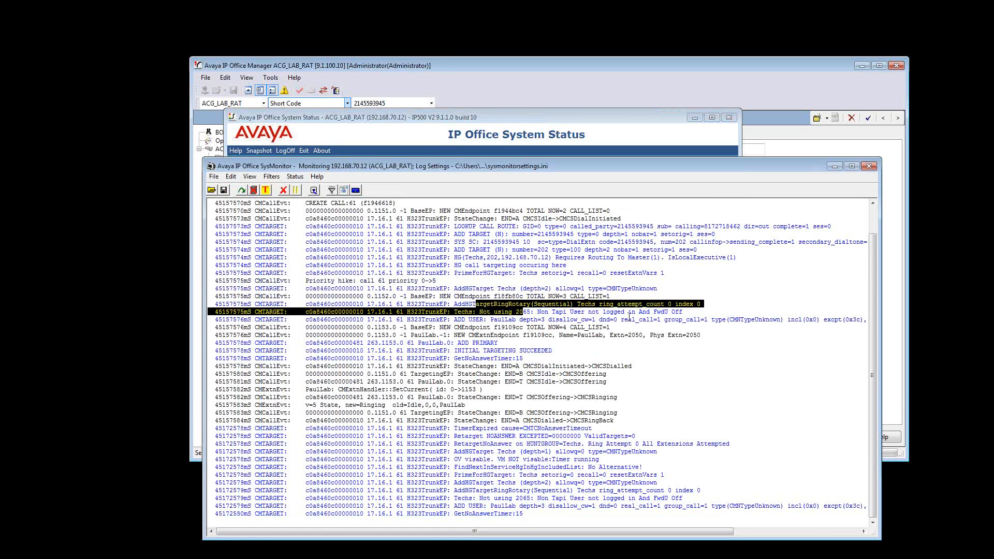
In System Status, open extension 2050's status, view the details of its incoming call and enlarge the trace output area
{"action": "left_click", "coordinate": [486, 120]}
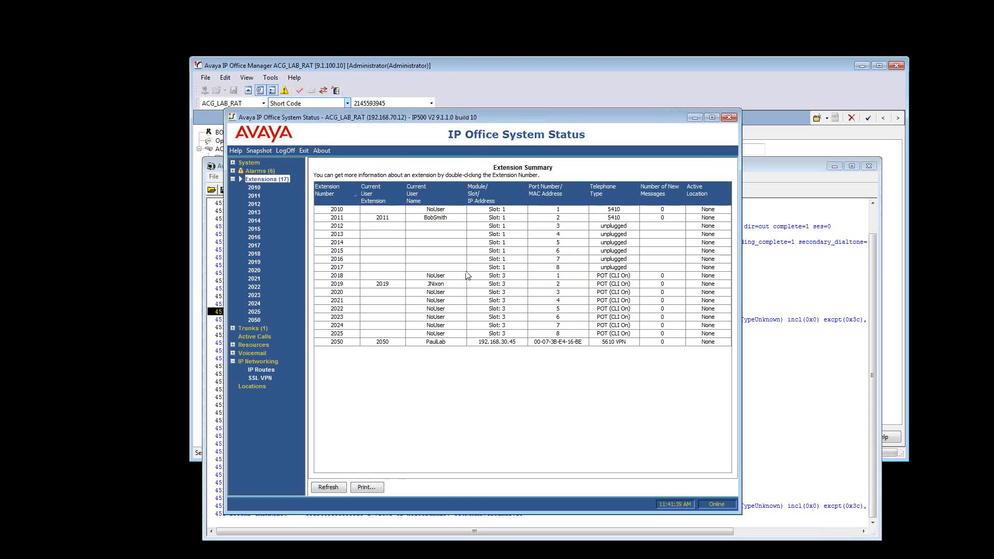
{"action": "left_click", "coordinate": [430, 343]}
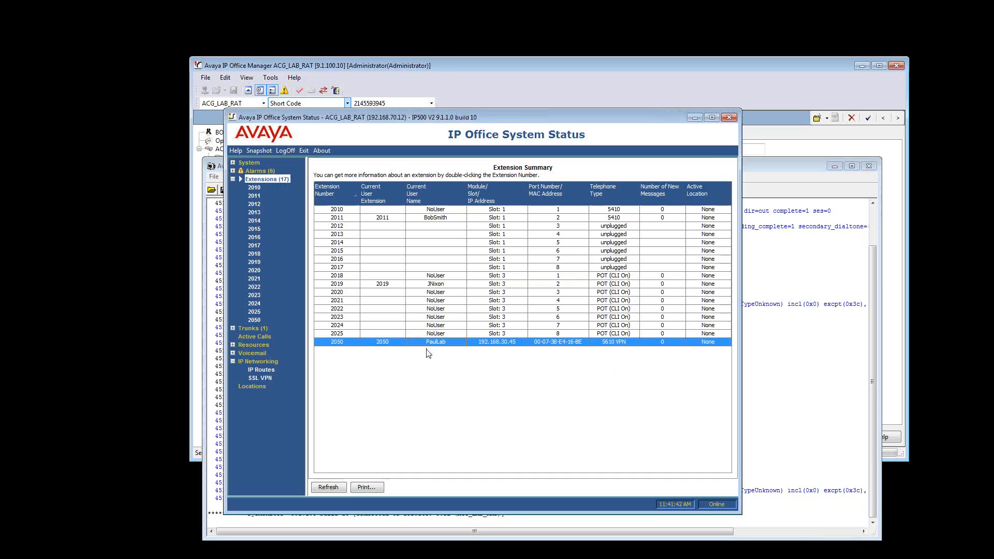
{"action": "double_click", "coordinate": [398, 345]}
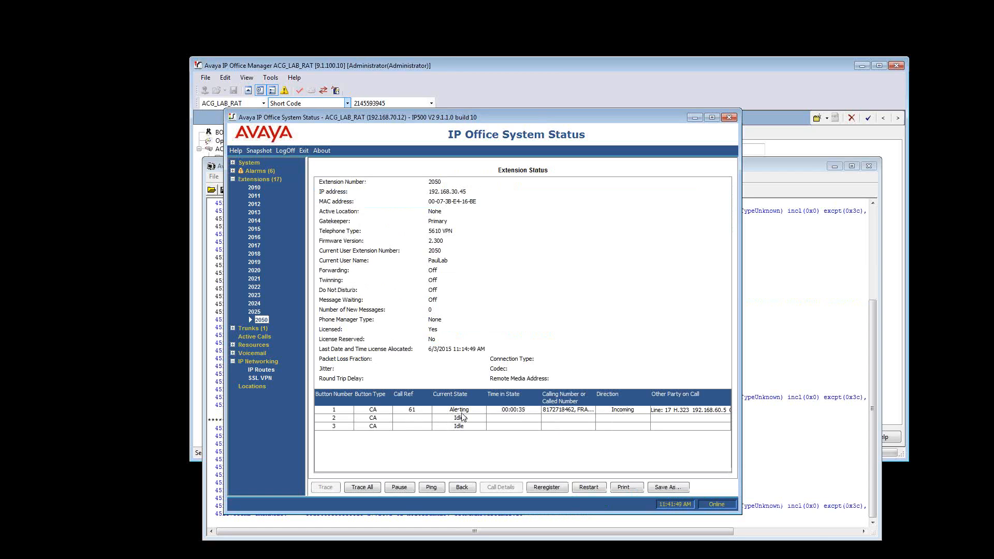
{"action": "double_click", "coordinate": [502, 410]}
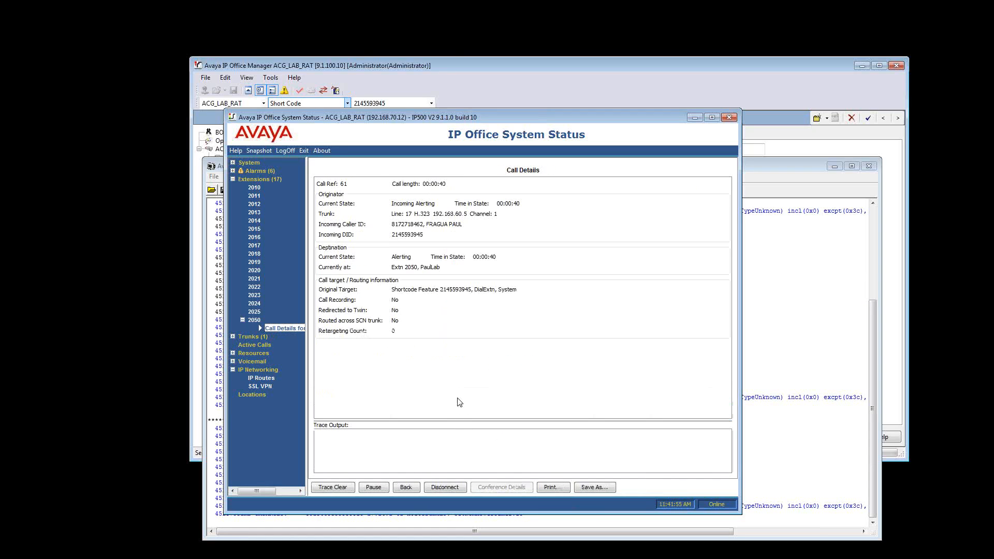
{"action": "left_click_drag", "start_coordinate": [462, 421], "coordinate": [476, 370]}
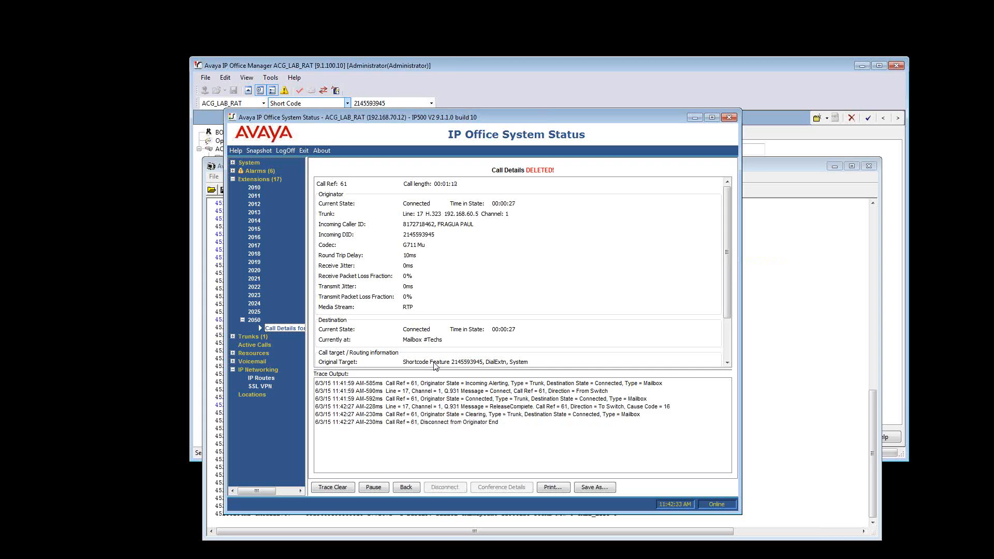
Switch to IP Office Manager and check the source numbers of users 2065 and 2050 for the HTechs entry
{"action": "left_click", "coordinate": [459, 82]}
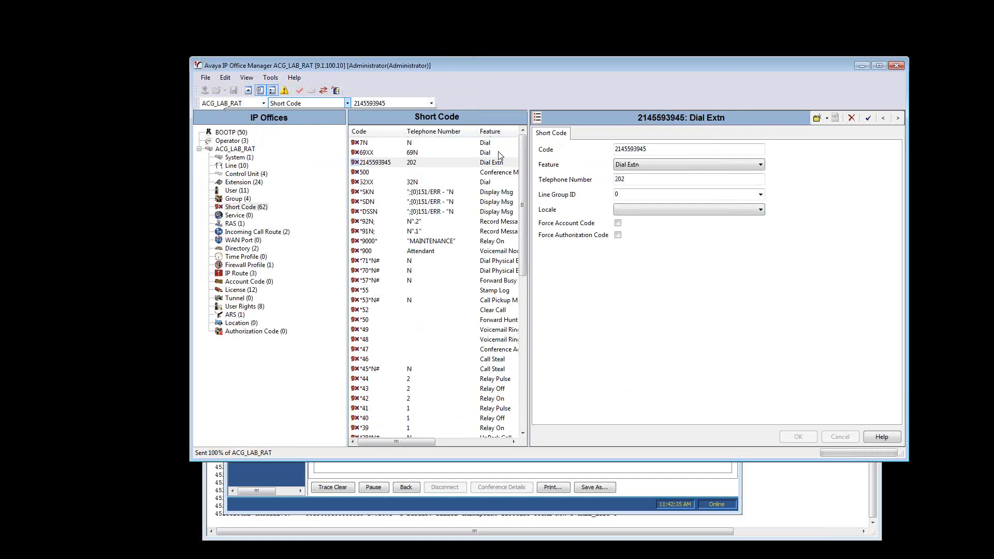
{"action": "left_click", "coordinate": [239, 191]}
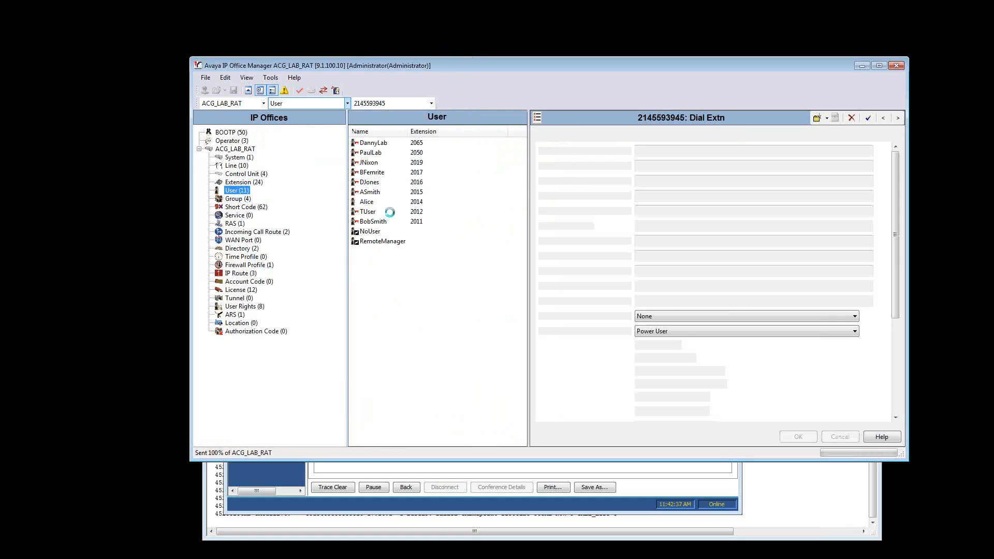
{"action": "left_click", "coordinate": [381, 144]}
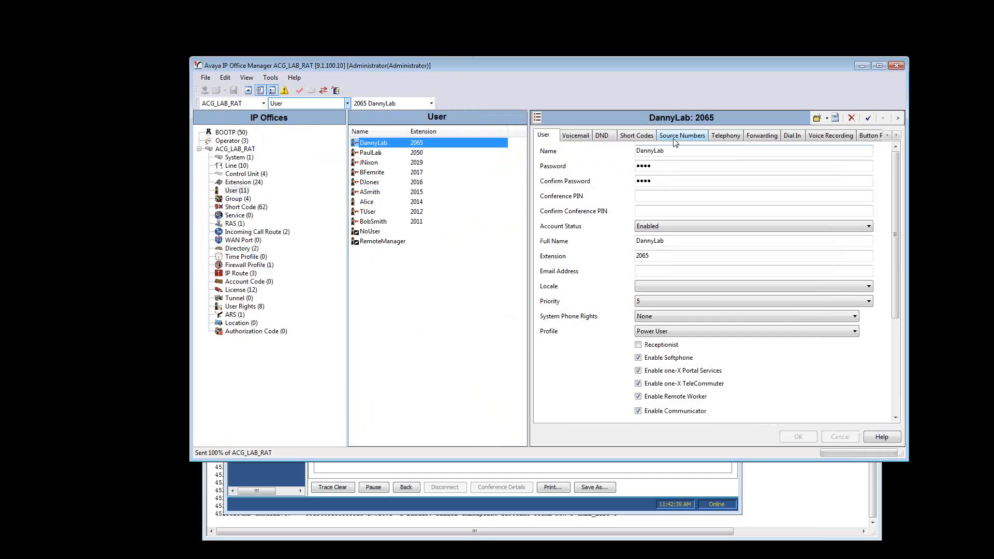
{"action": "left_click", "coordinate": [676, 137]}
{"action": "left_click", "coordinate": [558, 175]}
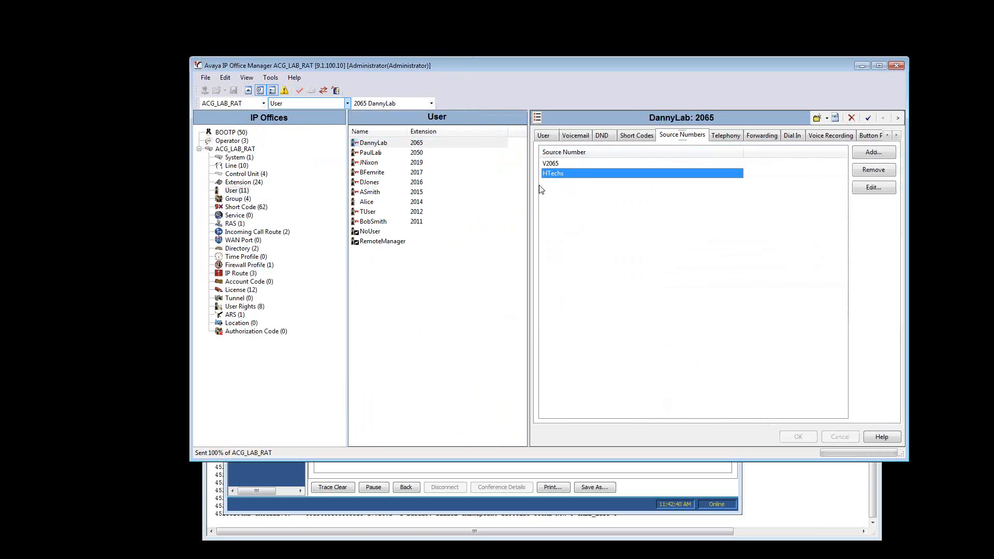
{"action": "left_click", "coordinate": [368, 153]}
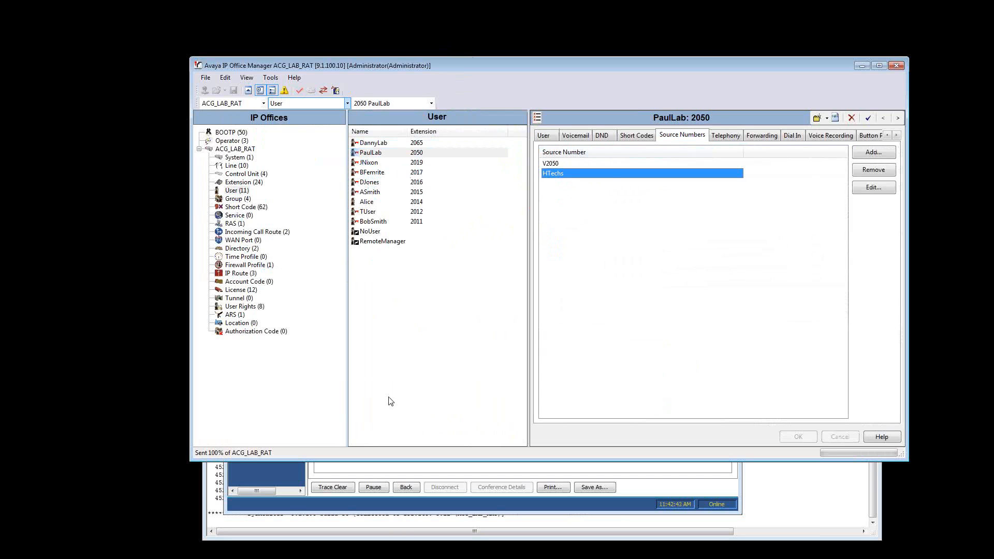
Switch back to System Status and check extension 2050's message waiting status and new message count
{"action": "left_click", "coordinate": [369, 469]}
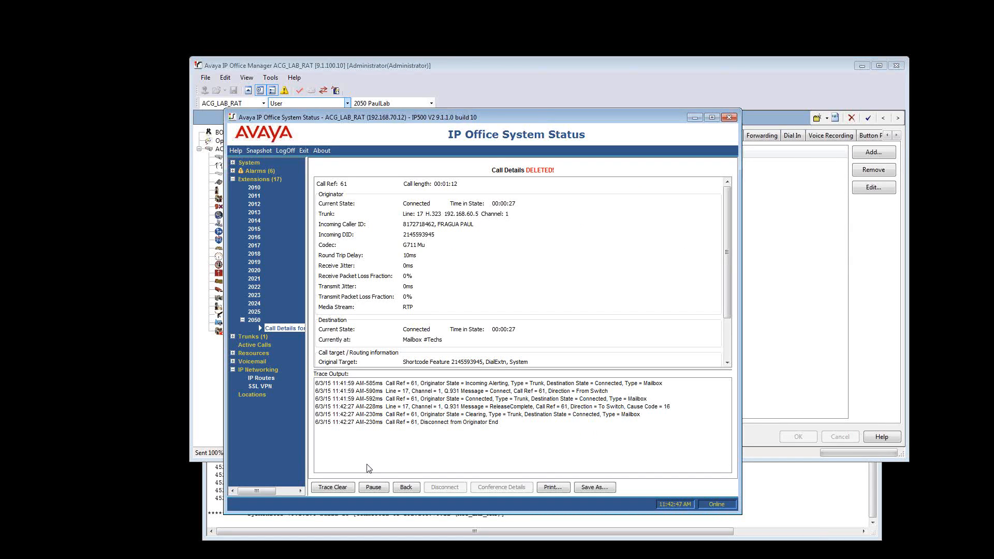
{"action": "left_click", "coordinate": [254, 320]}
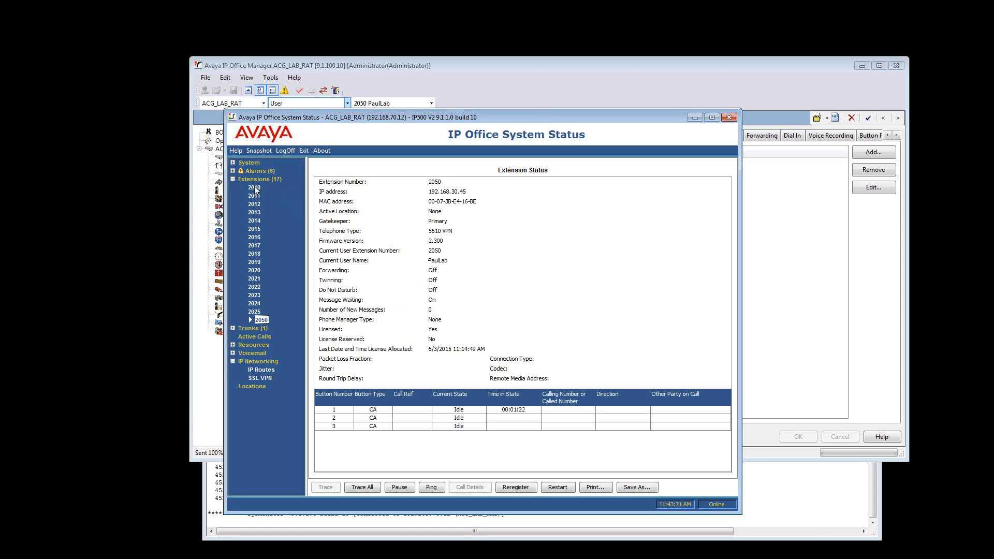
{"action": "left_click", "coordinate": [269, 179]}
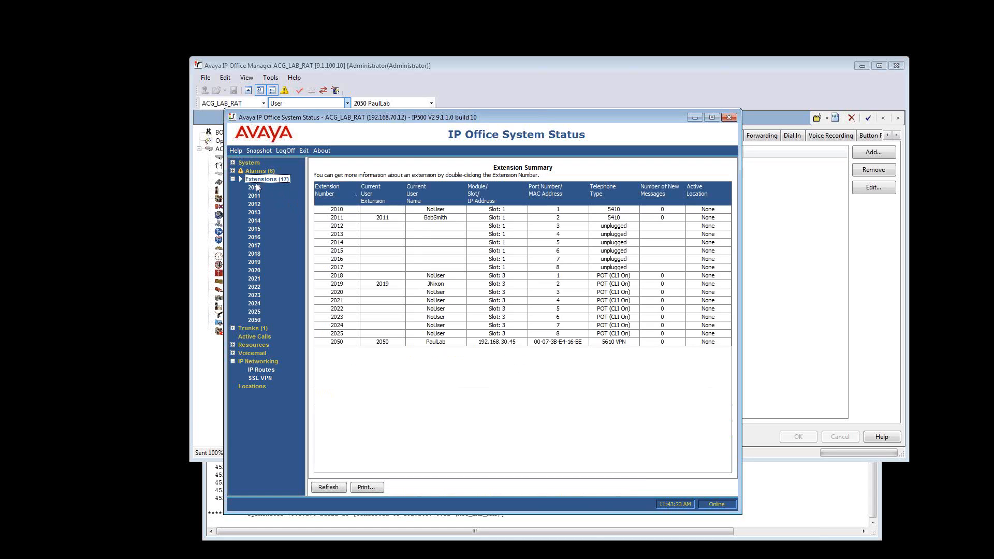
{"action": "left_click", "coordinate": [386, 343]}
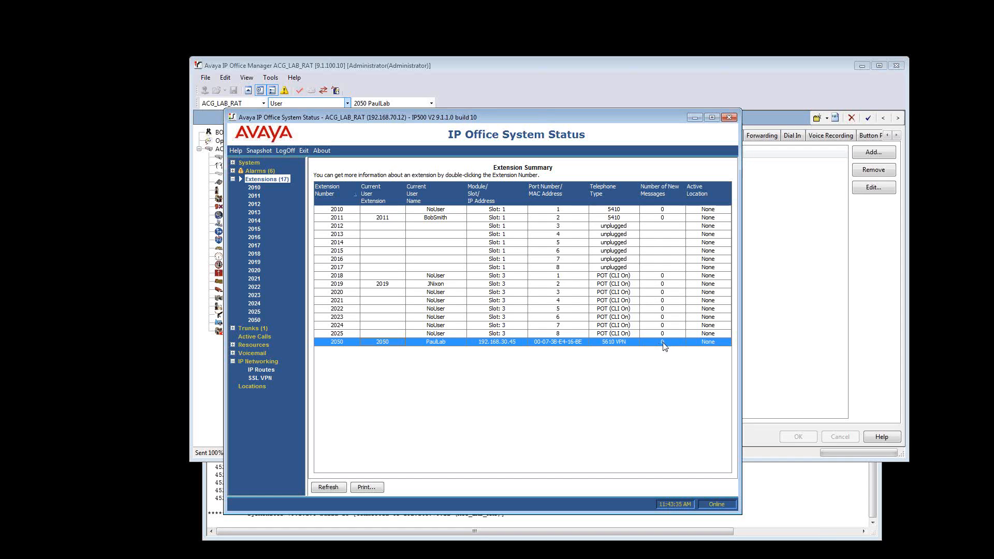
{"action": "left_click", "coordinate": [254, 320]}
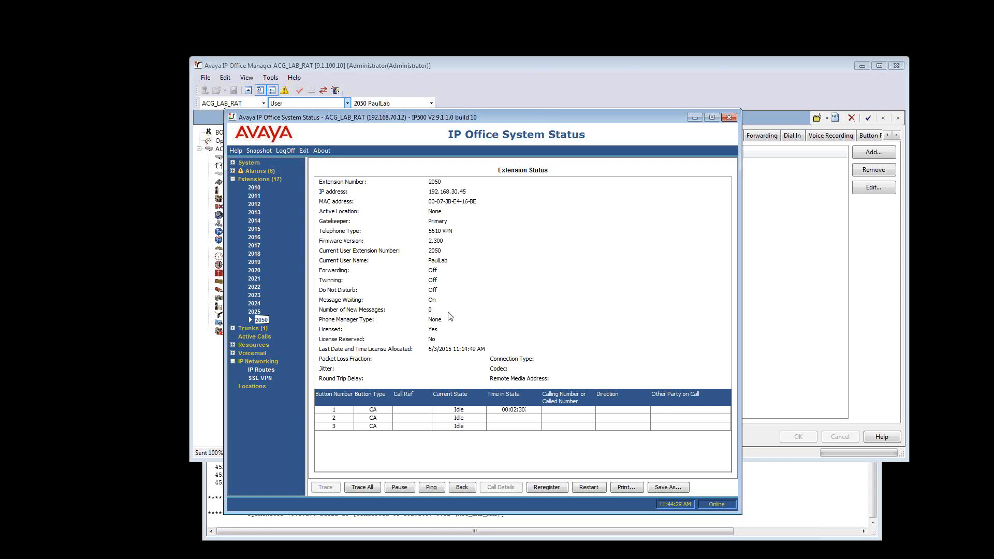
Switch to IP Office Manager and review the visual and security preferences, including the backup file options, without changing them
{"action": "left_click", "coordinate": [493, 92]}
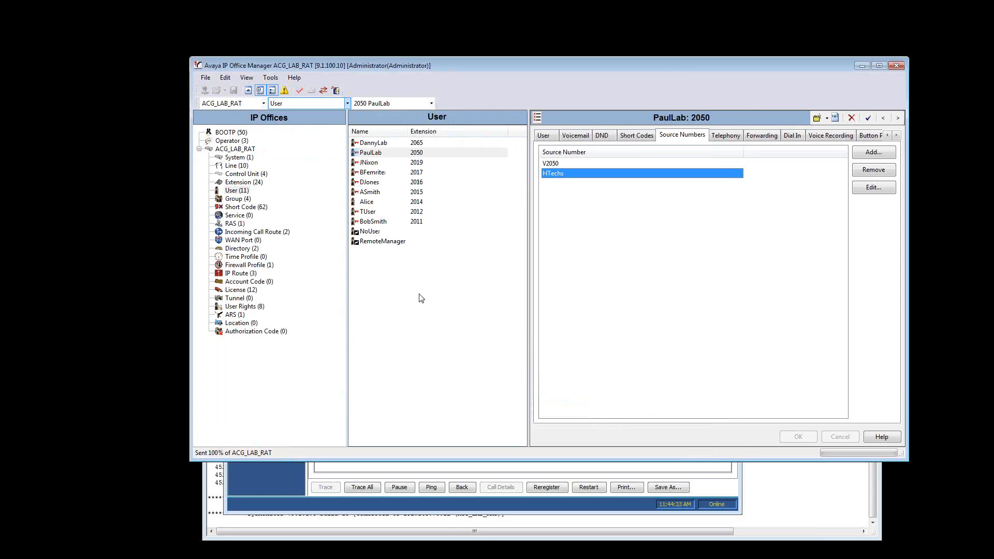
{"action": "left_click", "coordinate": [206, 78]}
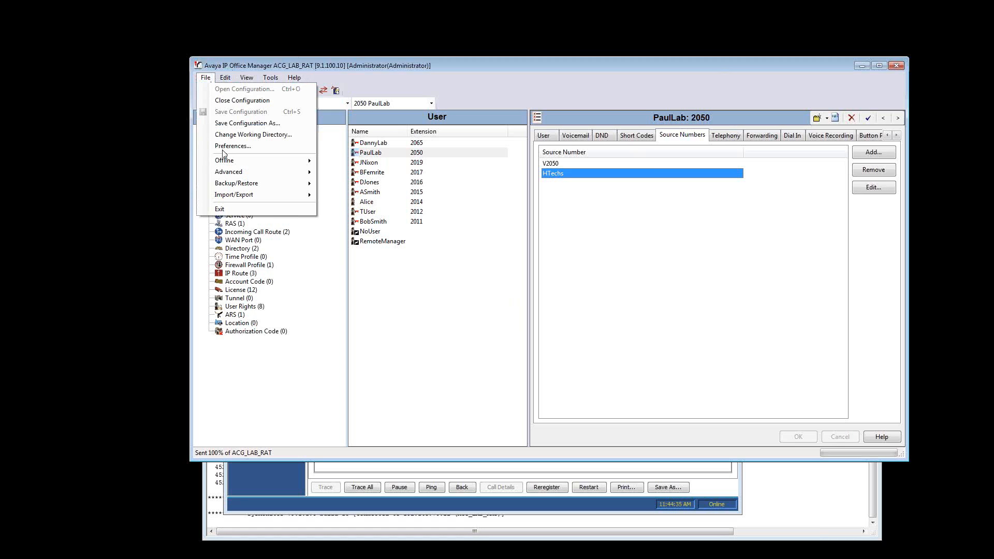
{"action": "left_click", "coordinate": [239, 146]}
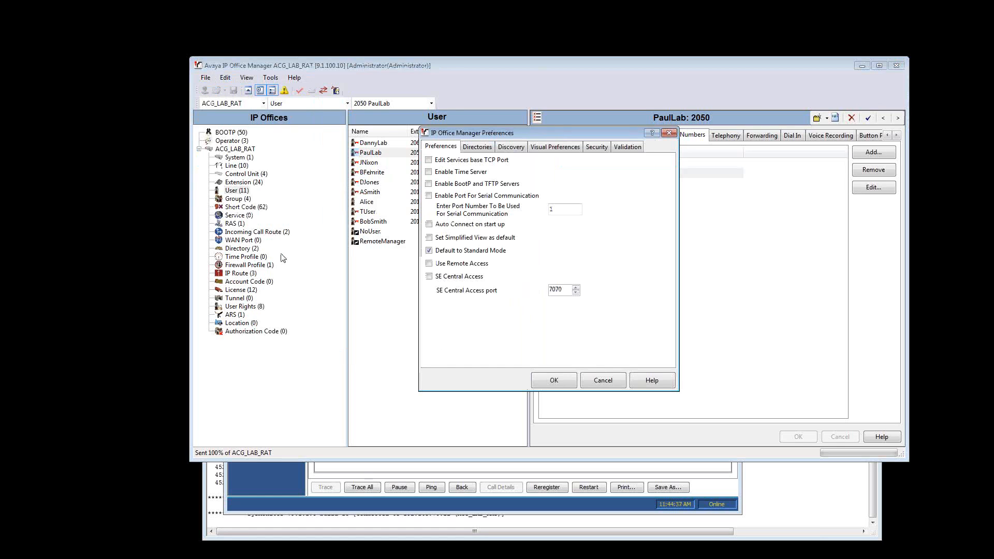
{"action": "left_click", "coordinate": [598, 147]}
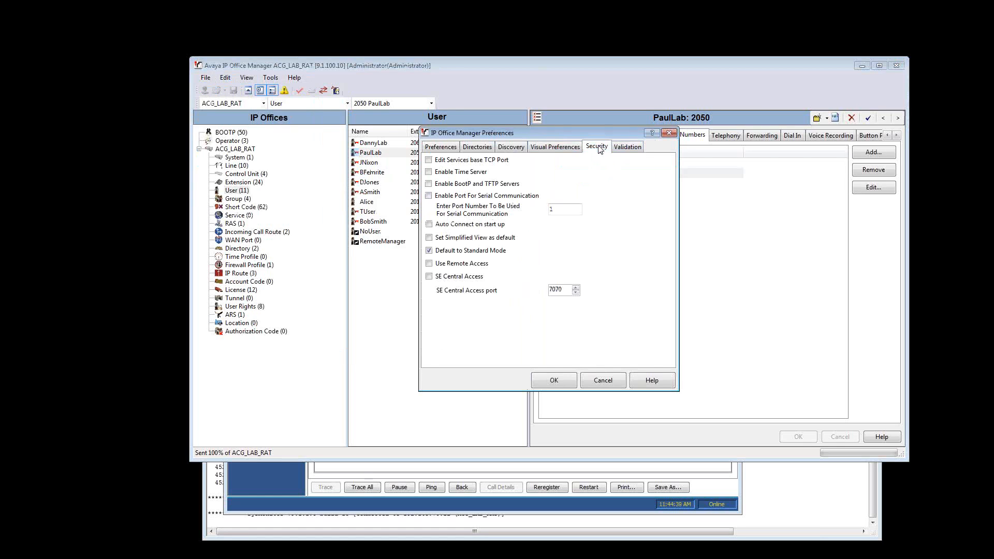
{"action": "left_click", "coordinate": [569, 148]}
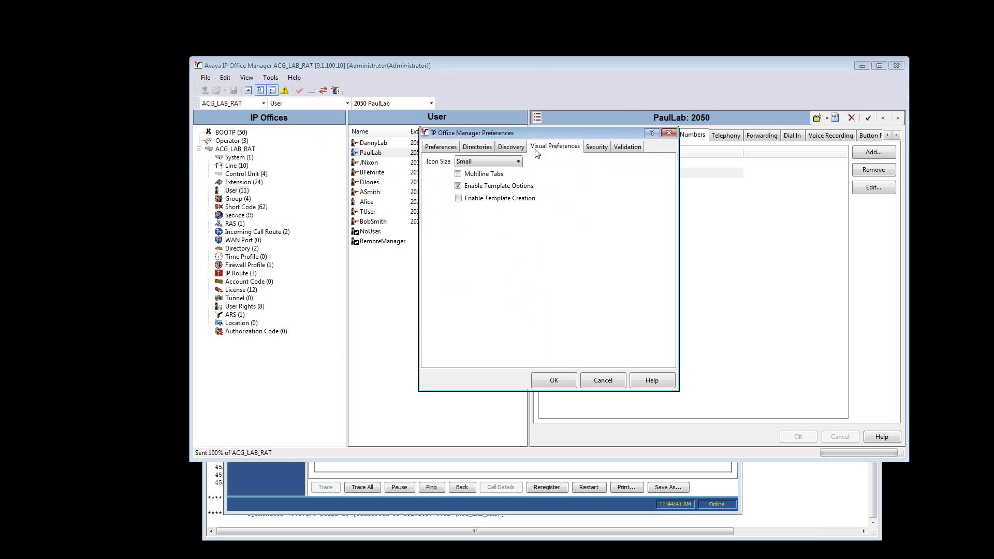
{"action": "left_click", "coordinate": [587, 152]}
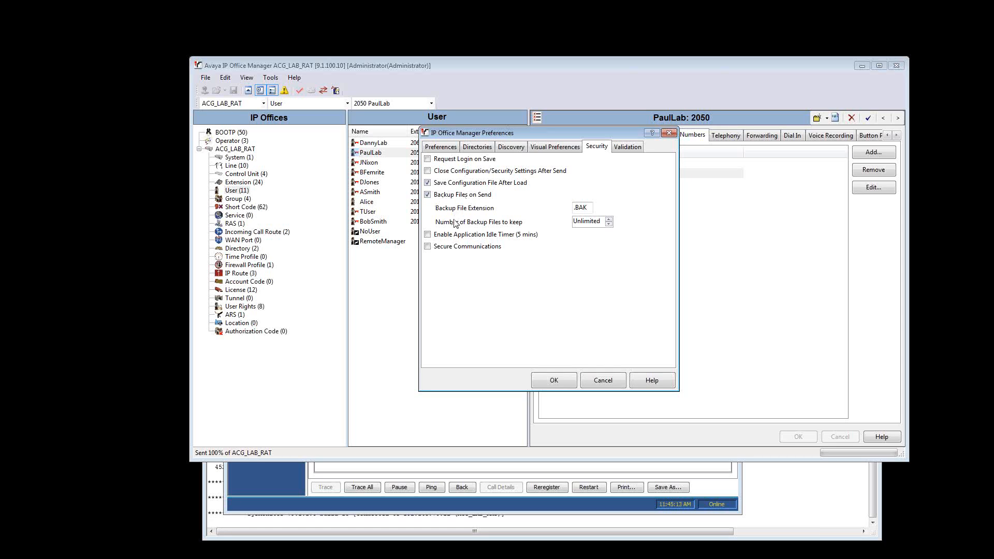
{"action": "left_click", "coordinate": [607, 382]}
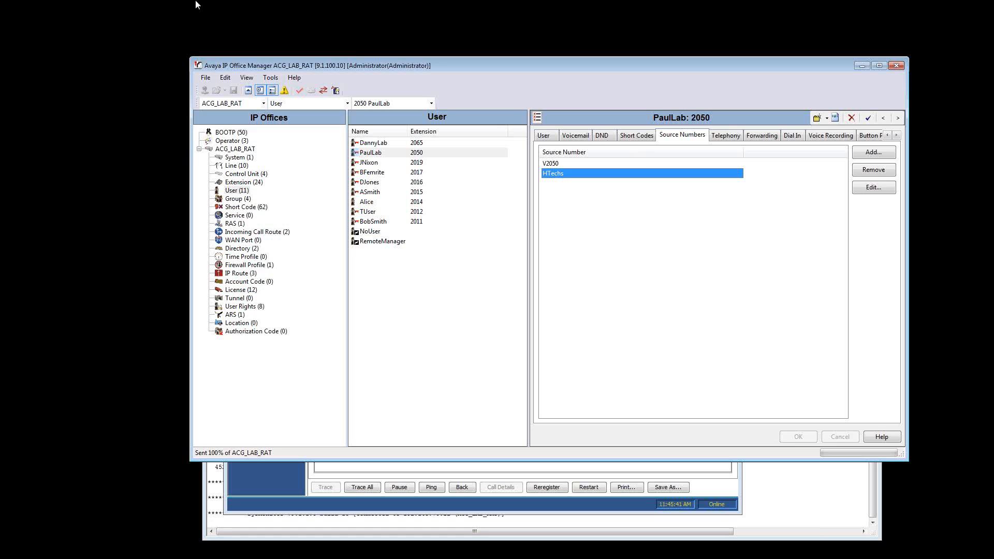
Copy the working directory path for .cfg files from the Manager preferences, leaving the preferences unchanged
{"action": "left_click", "coordinate": [204, 79]}
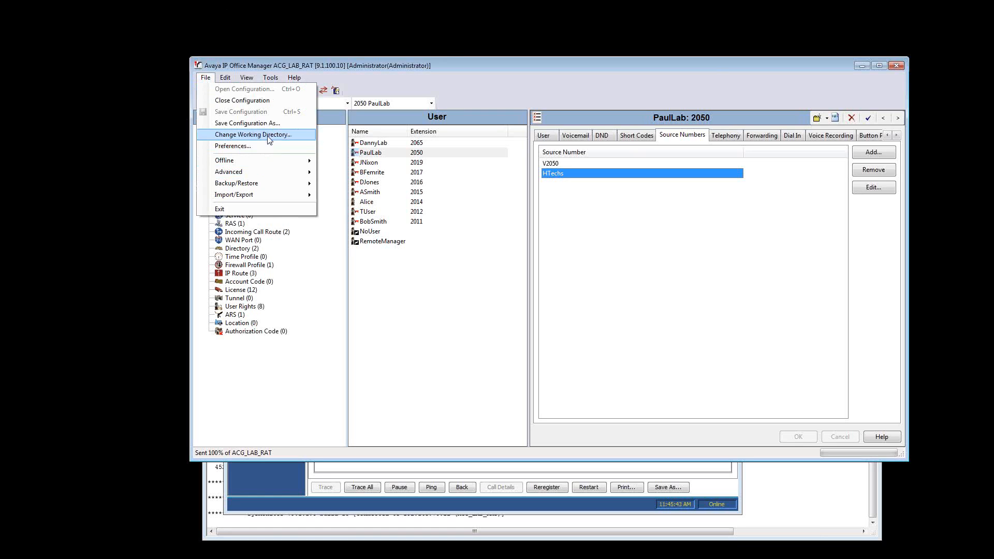
{"action": "mouse_move", "coordinate": [252, 174]}
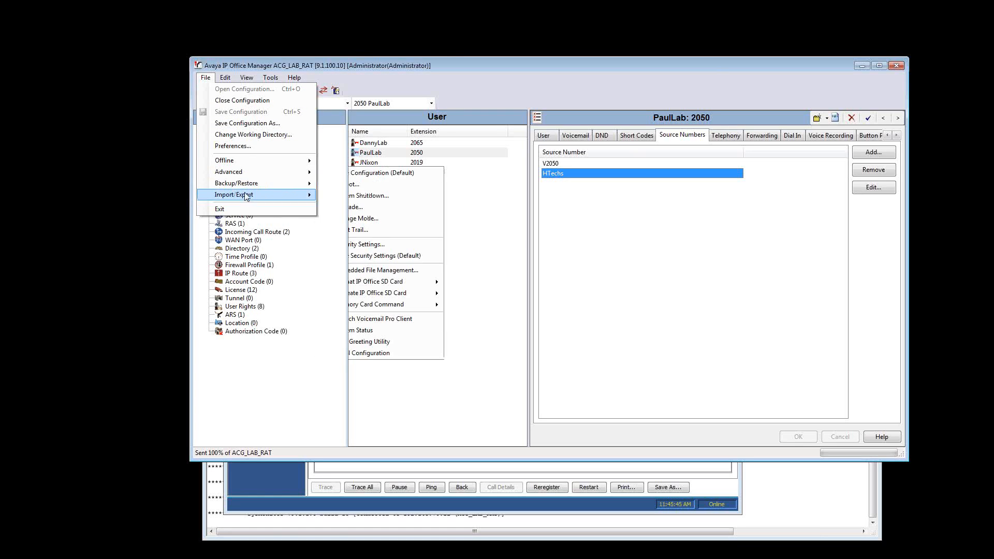
{"action": "left_click", "coordinate": [259, 146]}
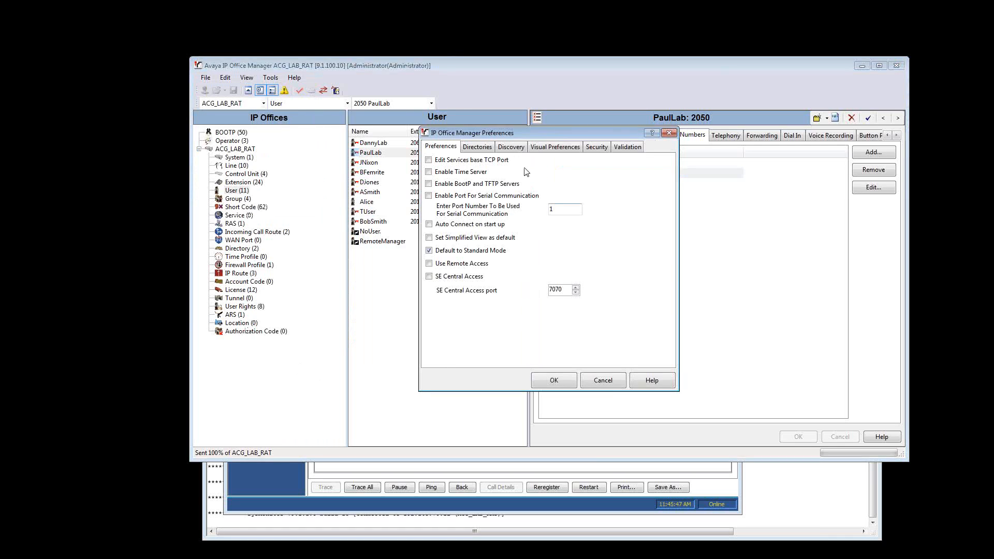
{"action": "left_click", "coordinate": [481, 148]}
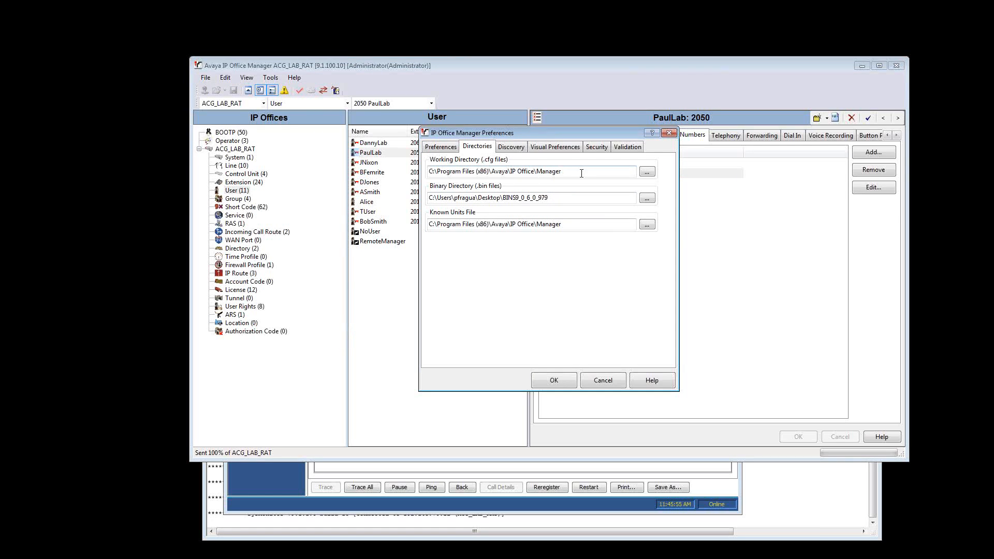
{"action": "left_click_drag", "start_coordinate": [578, 172], "coordinate": [438, 173]}
{"action": "right_click", "coordinate": [493, 172]}
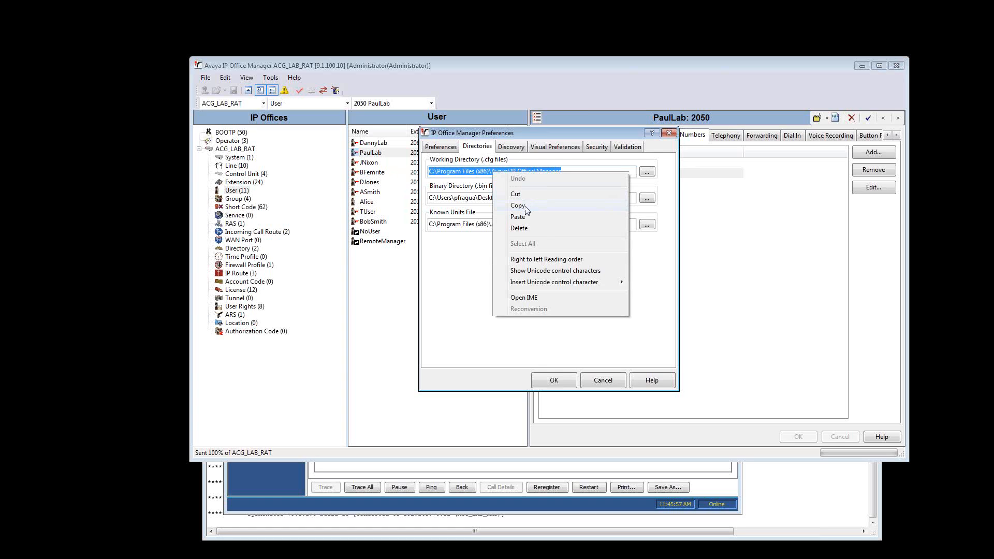
{"action": "left_click", "coordinate": [517, 205]}
{"action": "left_click", "coordinate": [603, 381]}
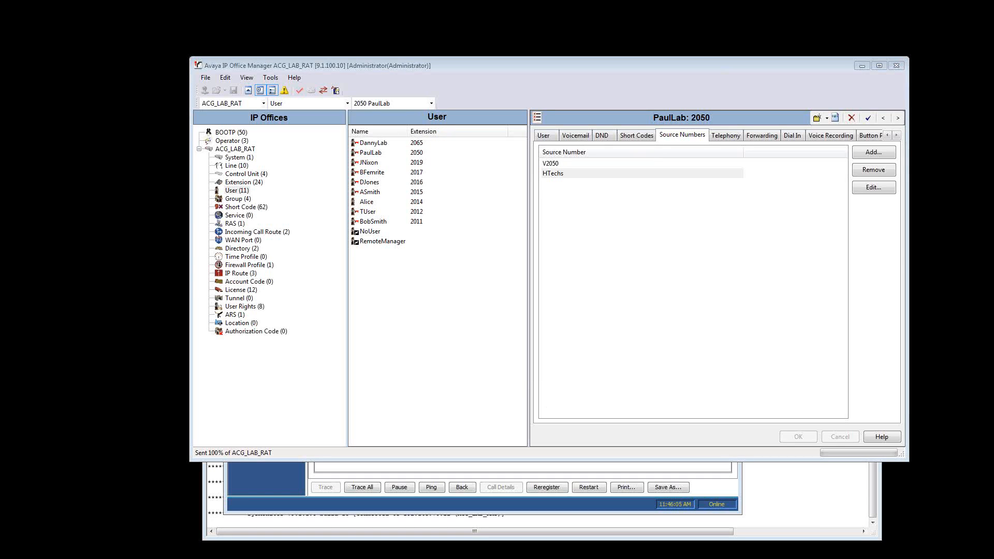
Switch to Windows Explorer, open the copied working directory C:\Program Files (x86)\Avaya\IP Office\Manager and widen the window
{"action": "left_click_drag", "start_coordinate": [0, 118], "coordinate": [463, 72]}
{"action": "left_click", "coordinate": [607, 85]}
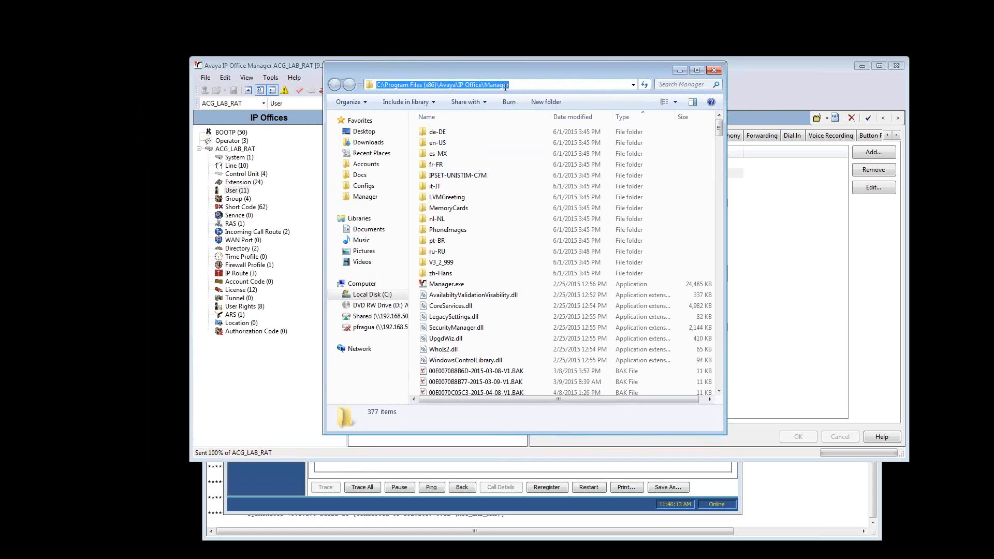
{"action": "left_click_drag", "start_coordinate": [727, 147], "coordinate": [830, 145]}
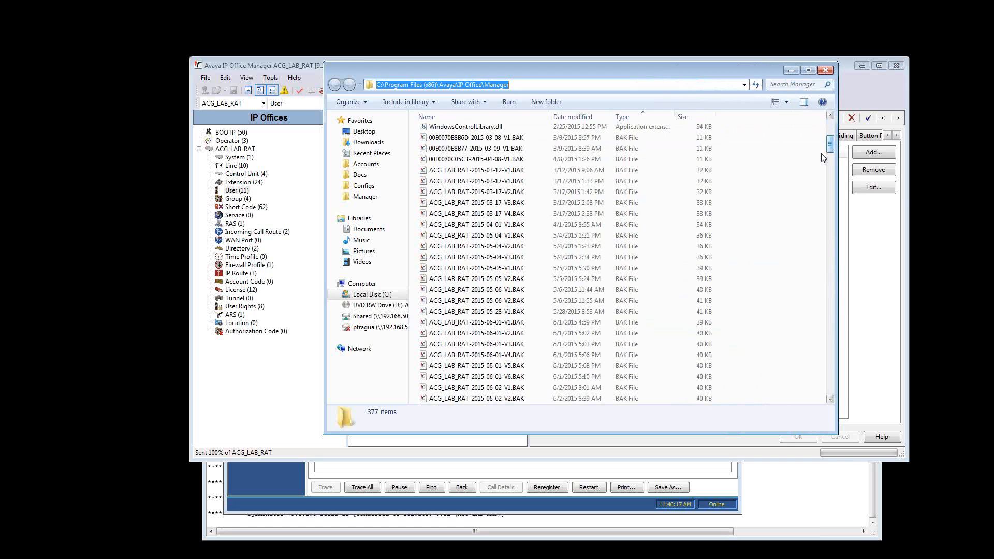
Look through the dated ACG_LAB_RAT .BAK configuration backups in the Manager folder
{"action": "left_click", "coordinate": [486, 236]}
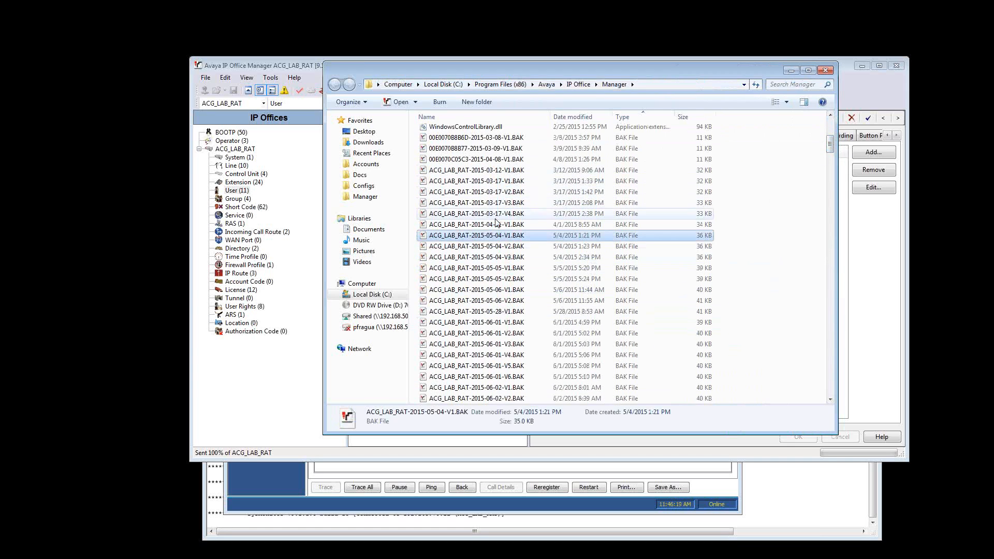
{"action": "left_click", "coordinate": [496, 355]}
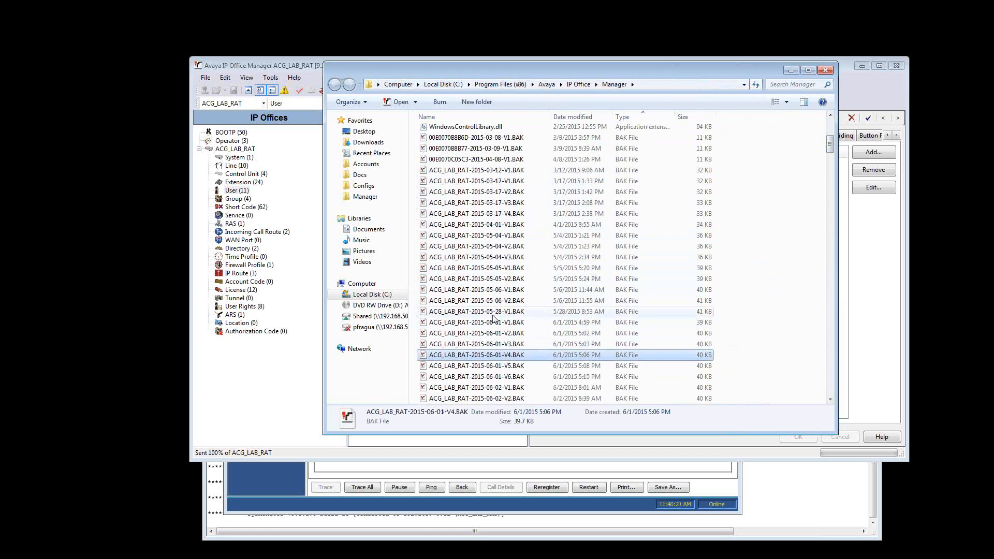
{"action": "scroll", "coordinate": [493, 319], "scroll_direction": "down", "scroll_amount": 8}
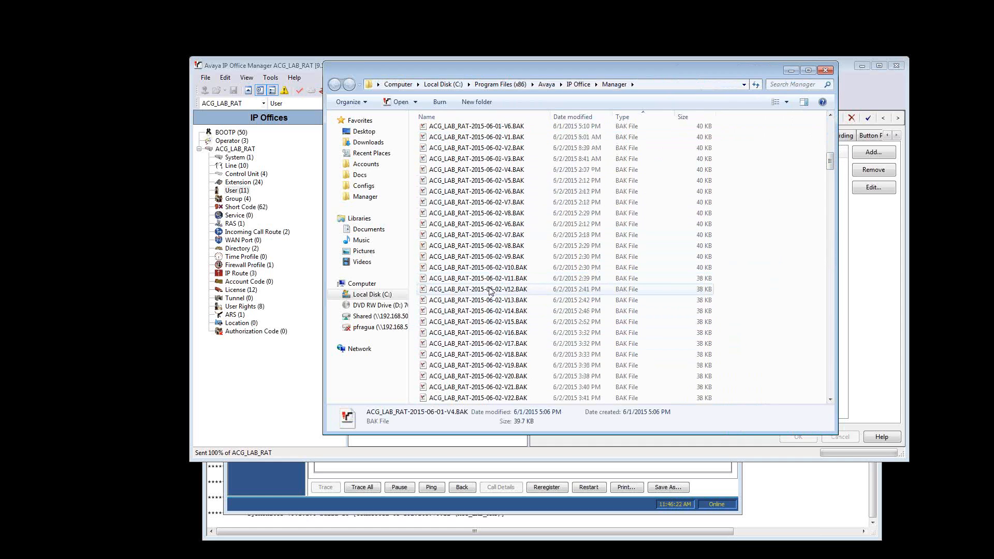
{"action": "scroll", "coordinate": [489, 292], "scroll_direction": "down", "scroll_amount": 10}
{"action": "scroll", "coordinate": [489, 301], "scroll_direction": "down", "scroll_amount": 10}
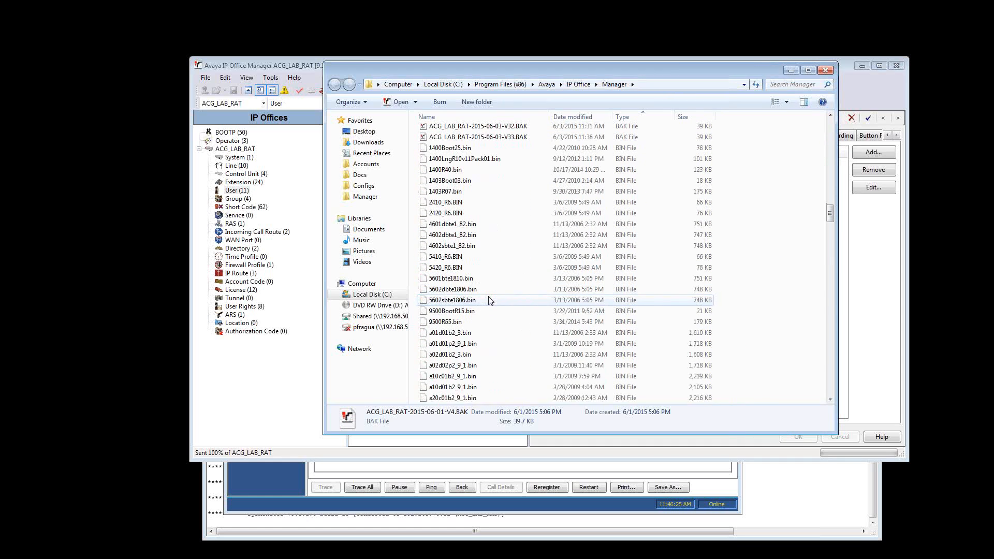
{"action": "scroll", "coordinate": [497, 352], "scroll_direction": "up", "scroll_amount": 8}
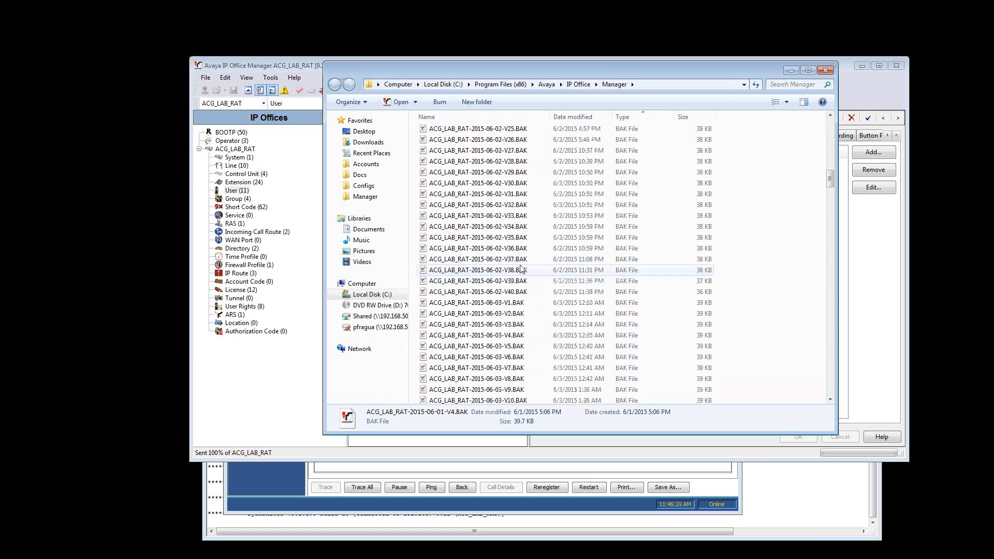
{"action": "scroll", "coordinate": [506, 348], "scroll_direction": "up", "scroll_amount": 1}
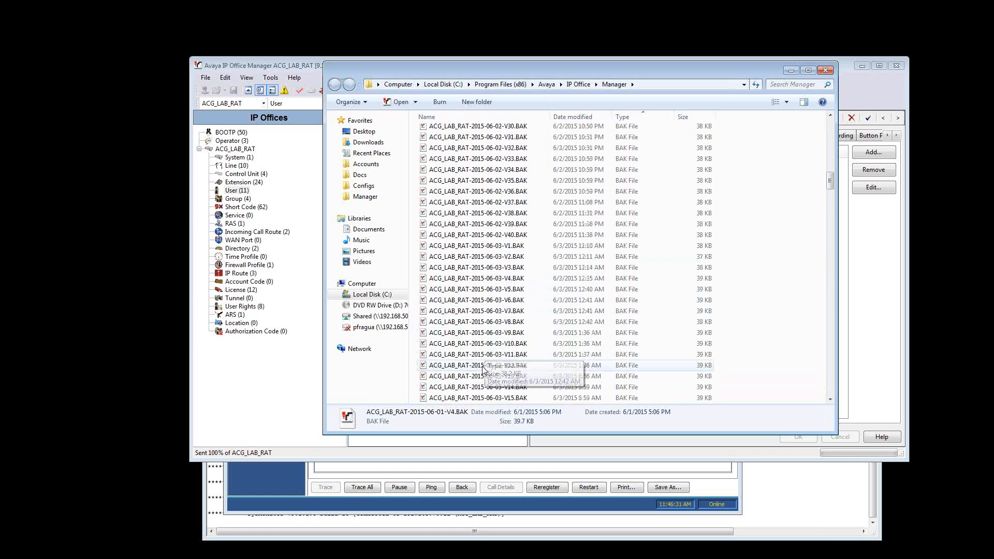
{"action": "scroll", "coordinate": [500, 332], "scroll_direction": "up", "scroll_amount": 13}
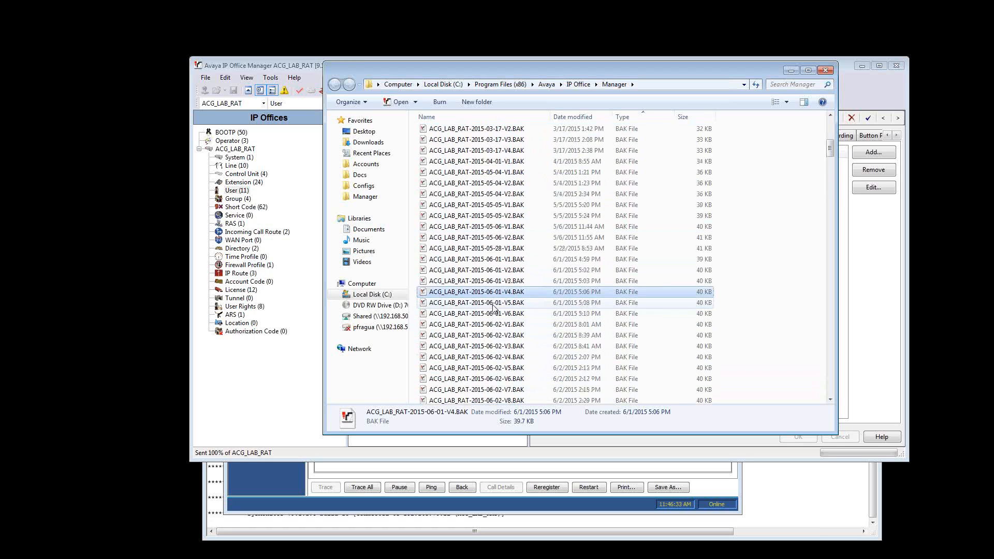
{"action": "scroll", "coordinate": [522, 267], "scroll_direction": "up", "scroll_amount": 4}
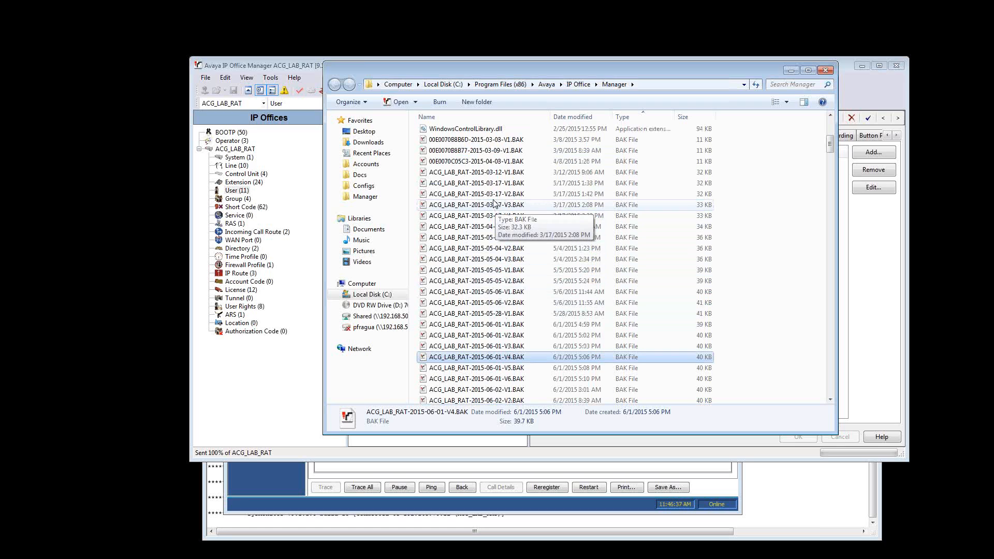
{"action": "scroll", "coordinate": [496, 209], "scroll_direction": "down", "scroll_amount": 2}
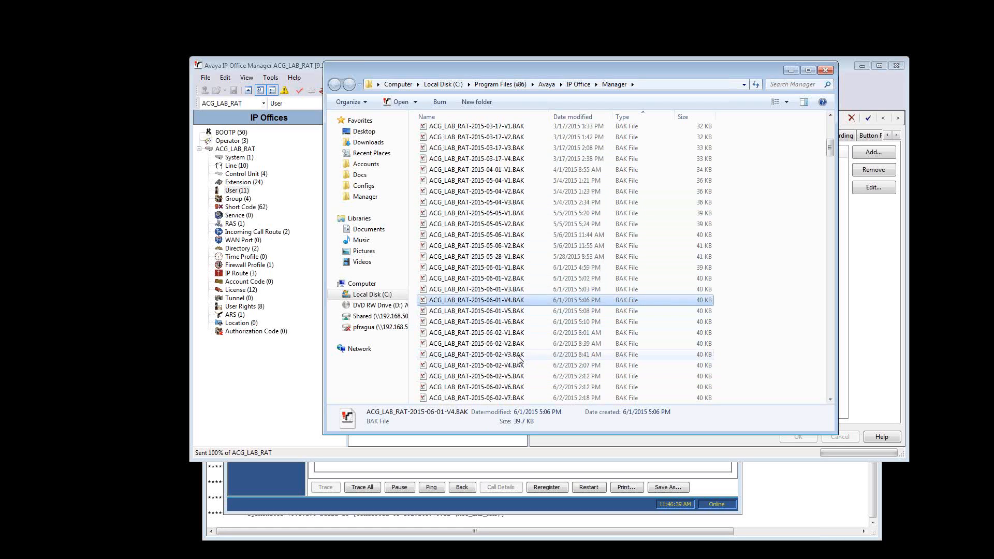
Open ACG_LAB_RAT-2015-06-02-V1.BAK in IP Office Manager and check its users, including extension 2050, and its hunt groups
{"action": "left_click", "coordinate": [522, 334]}
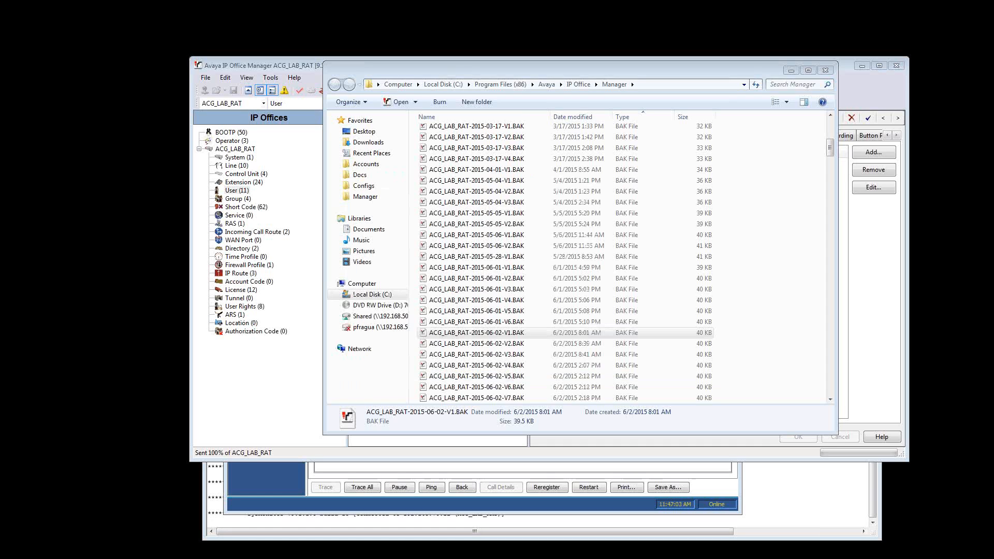
{"action": "left_click_drag", "start_coordinate": [0, 76], "coordinate": [296, 83]}
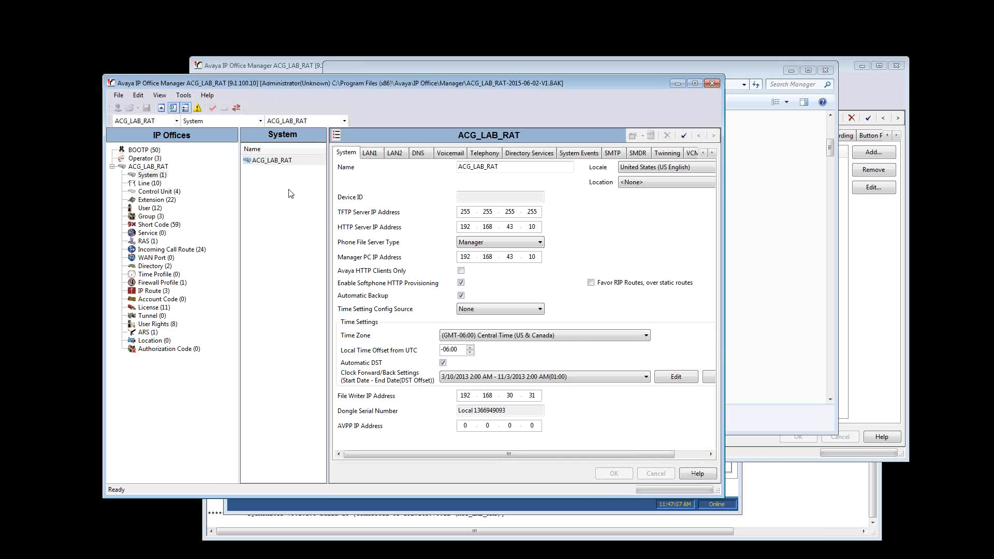
{"action": "left_click", "coordinate": [150, 209]}
{"action": "left_click", "coordinate": [261, 269]}
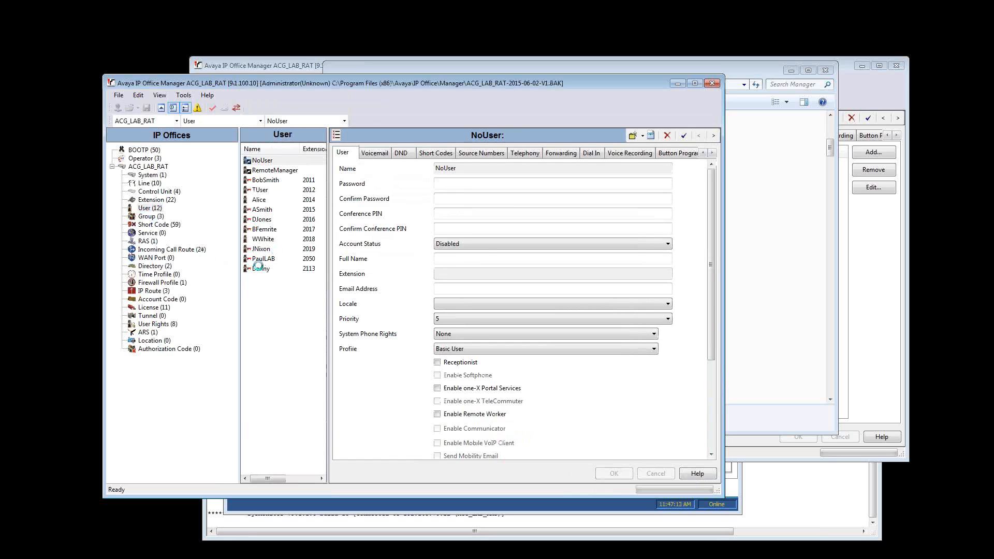
{"action": "left_click", "coordinate": [261, 258]}
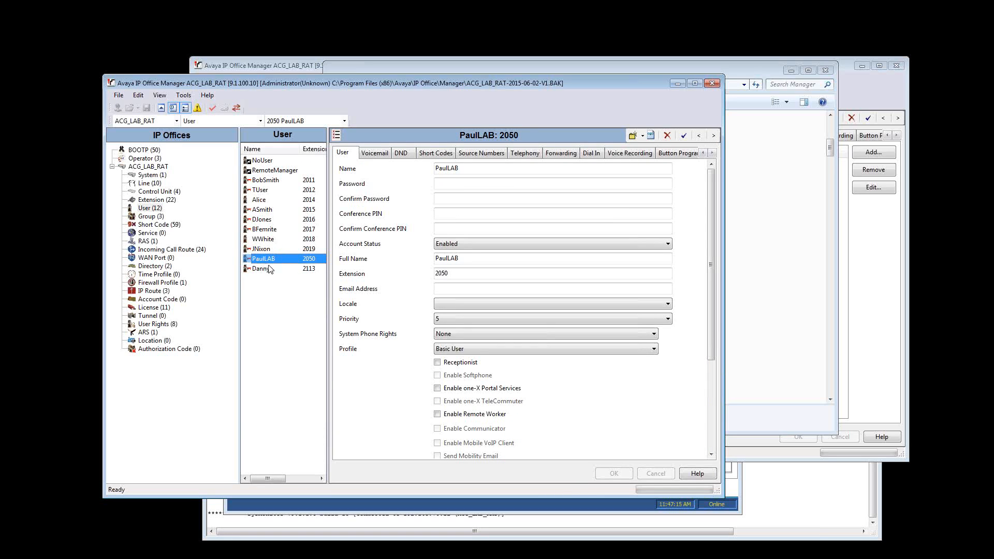
{"action": "left_click", "coordinate": [158, 225]}
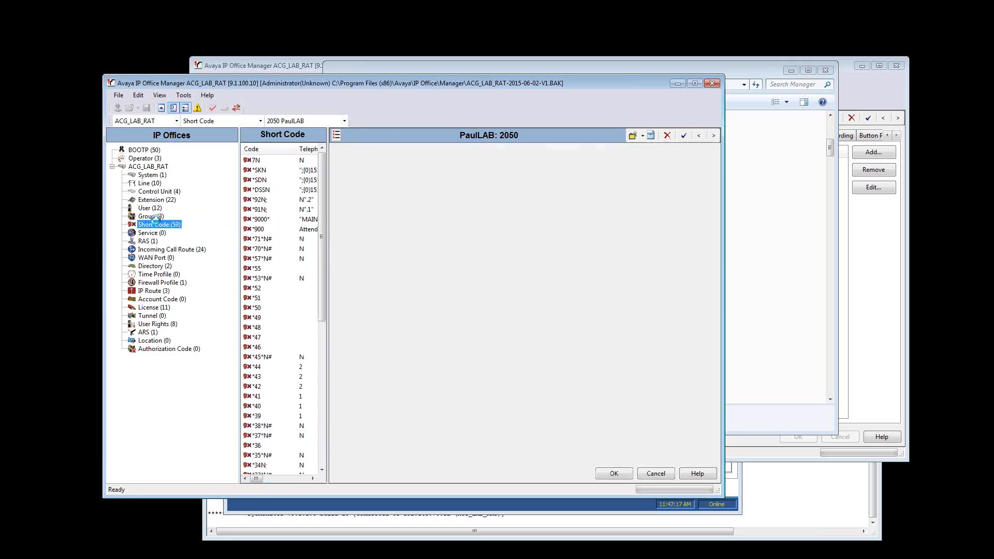
{"action": "left_click", "coordinate": [151, 216]}
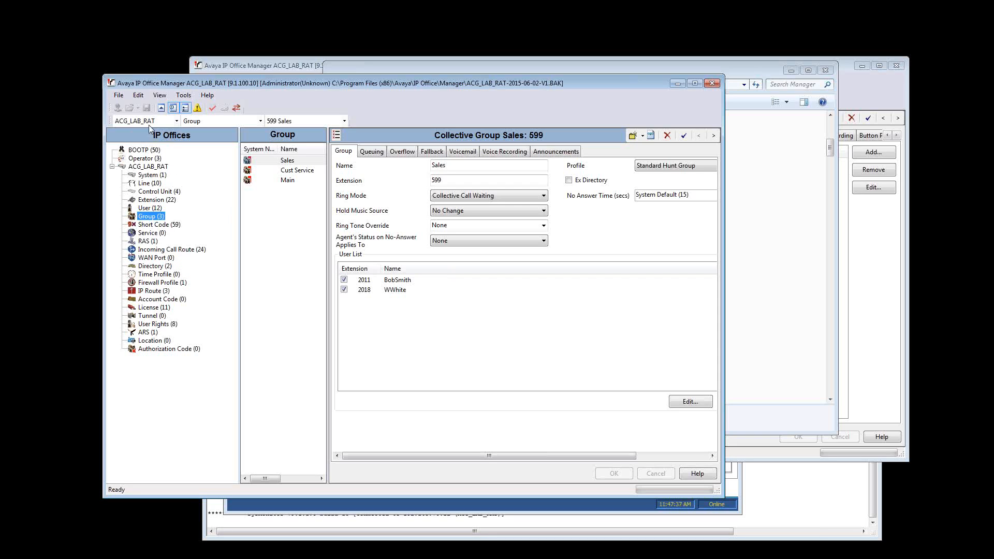
Try to send the opened backup configuration offline to ACG_LAB_RAT, cancelling at the service user login
{"action": "left_click", "coordinate": [119, 96]}
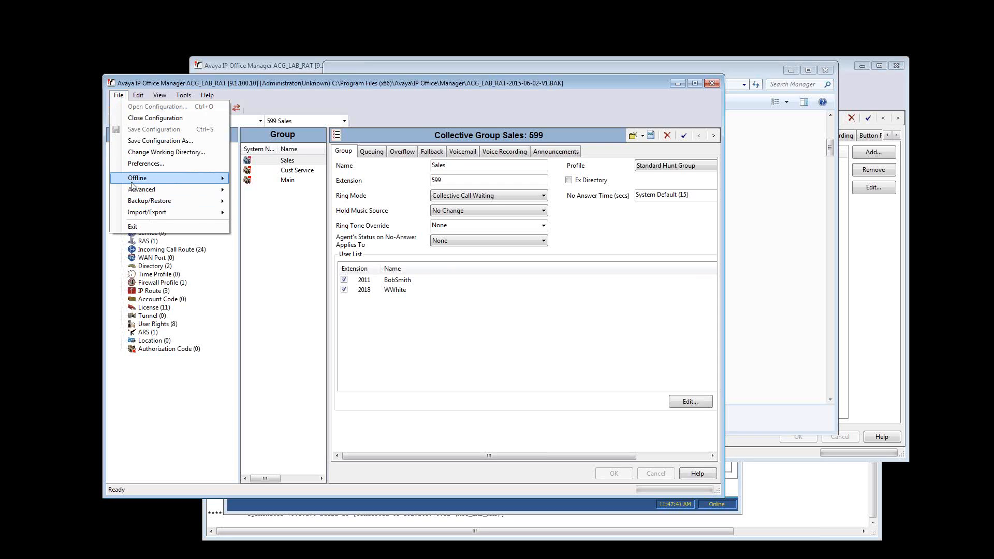
{"action": "mouse_move", "coordinate": [133, 181]}
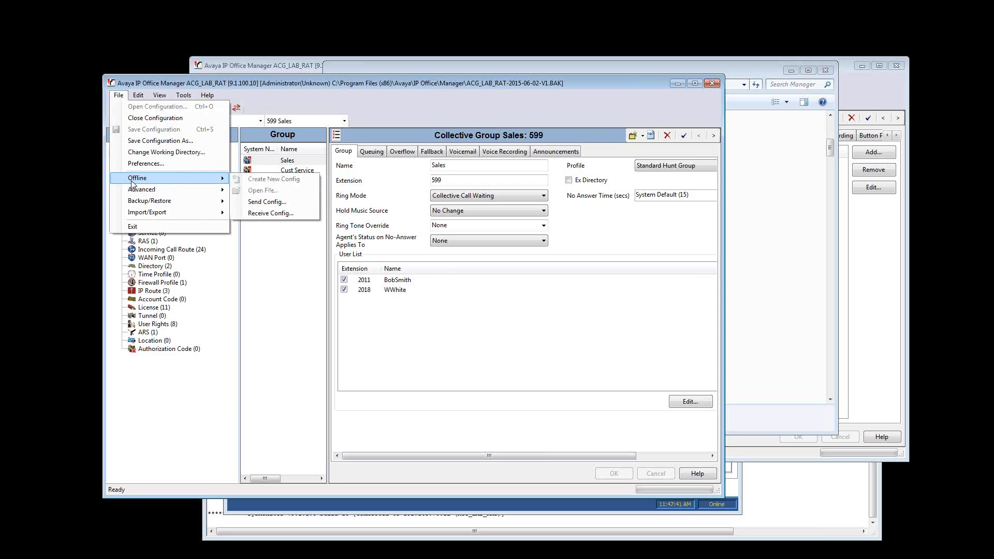
{"action": "left_click", "coordinate": [274, 203]}
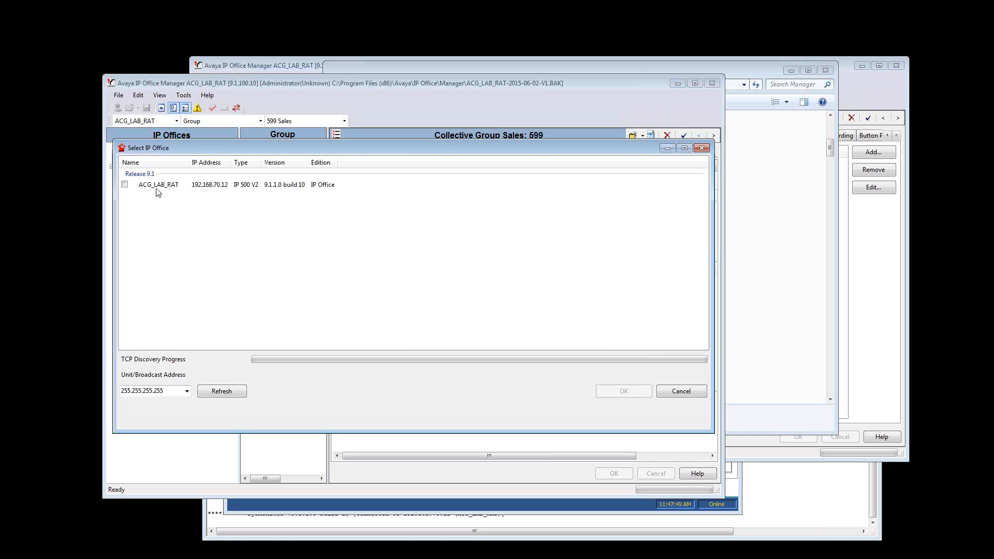
{"action": "left_click", "coordinate": [126, 186]}
{"action": "left_click", "coordinate": [624, 392]}
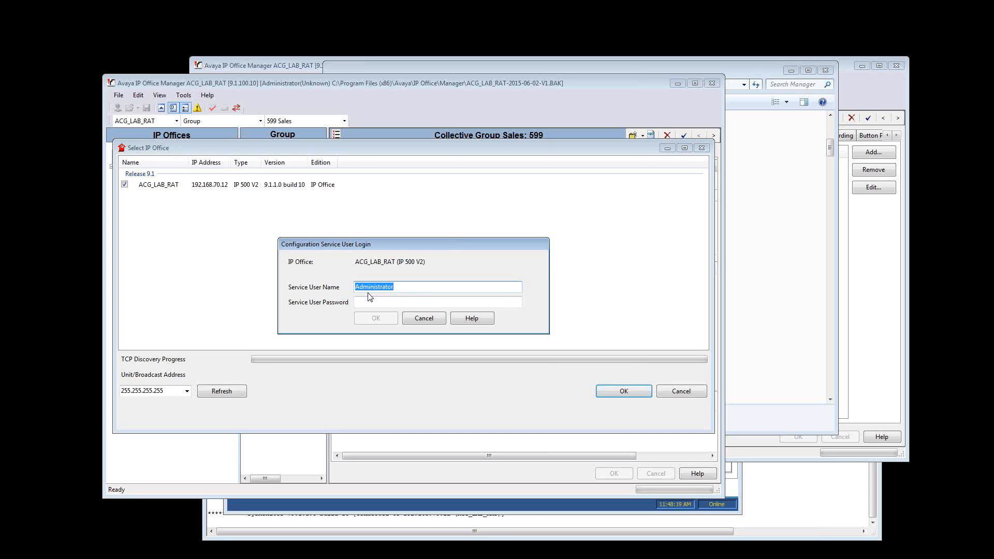
{"action": "left_click", "coordinate": [425, 319]}
{"action": "left_click", "coordinate": [663, 395]}
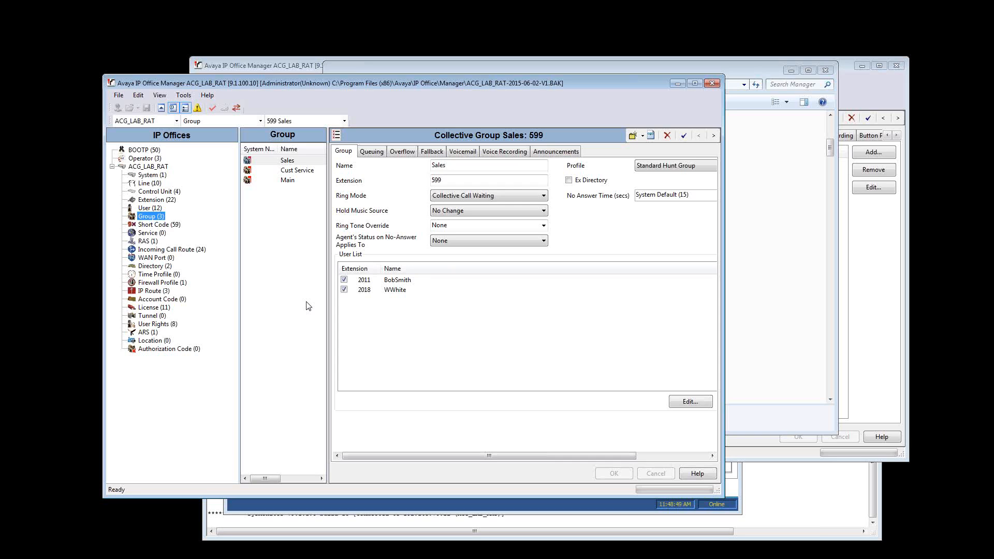
Check the ARS route and the lines stored in the opened backup configuration
{"action": "left_click", "coordinate": [149, 332]}
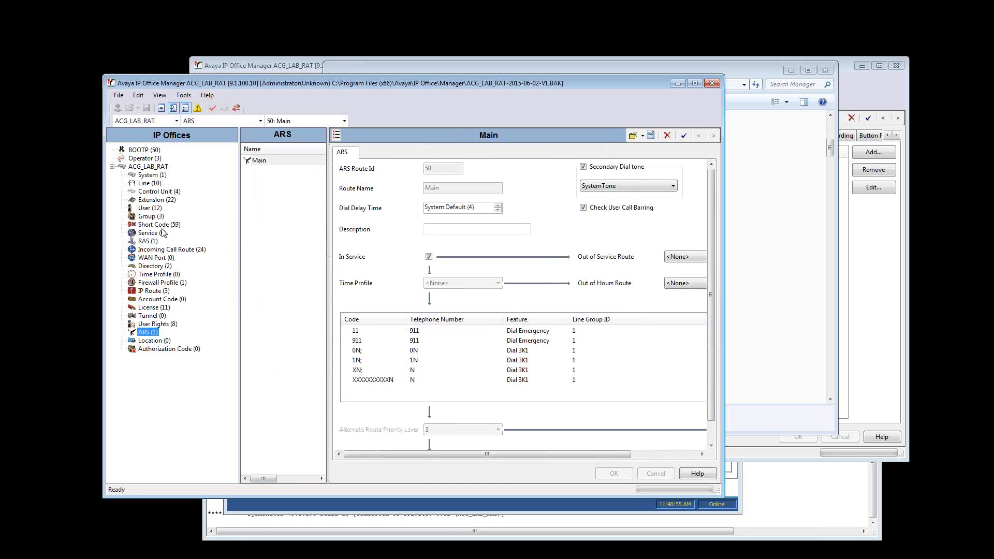
{"action": "left_click", "coordinate": [156, 184]}
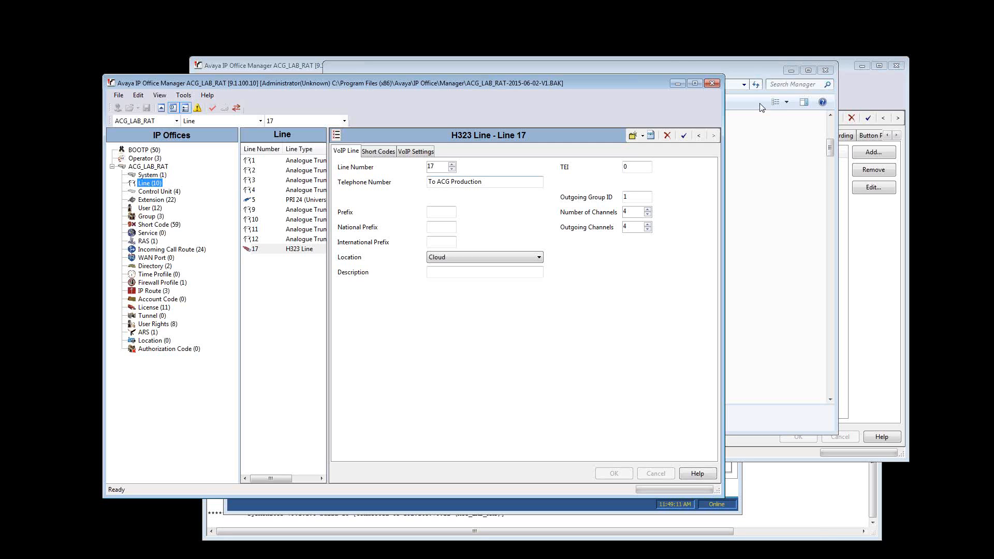
Minimize both IP Office Manager windows and close the Manager backup folder window
{"action": "left_click", "coordinate": [678, 83]}
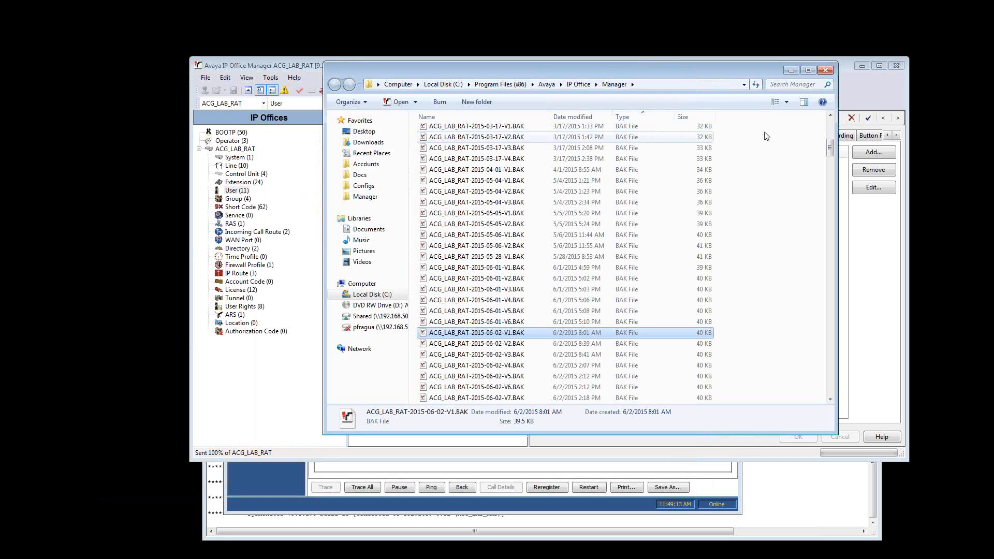
{"action": "left_click", "coordinate": [825, 69]}
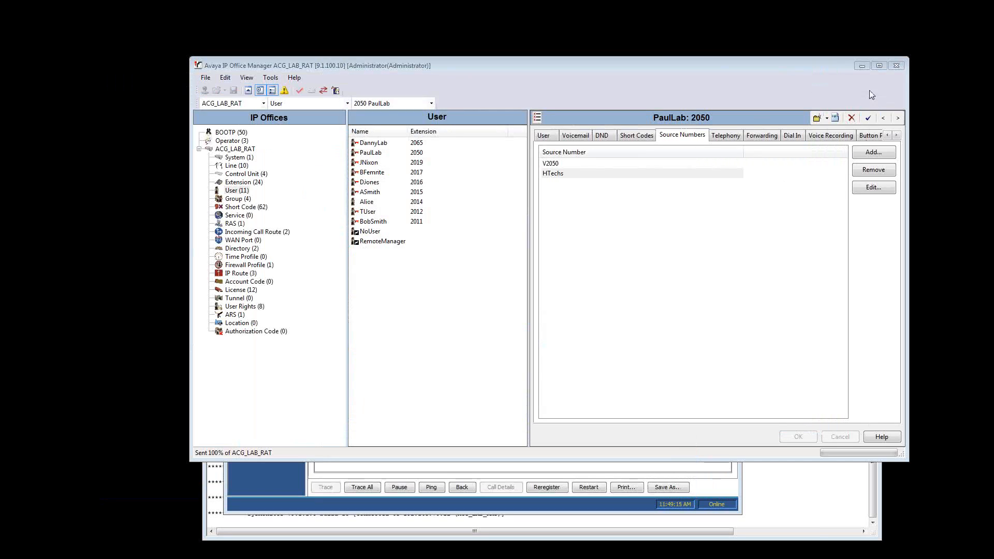
{"action": "left_click", "coordinate": [861, 65]}
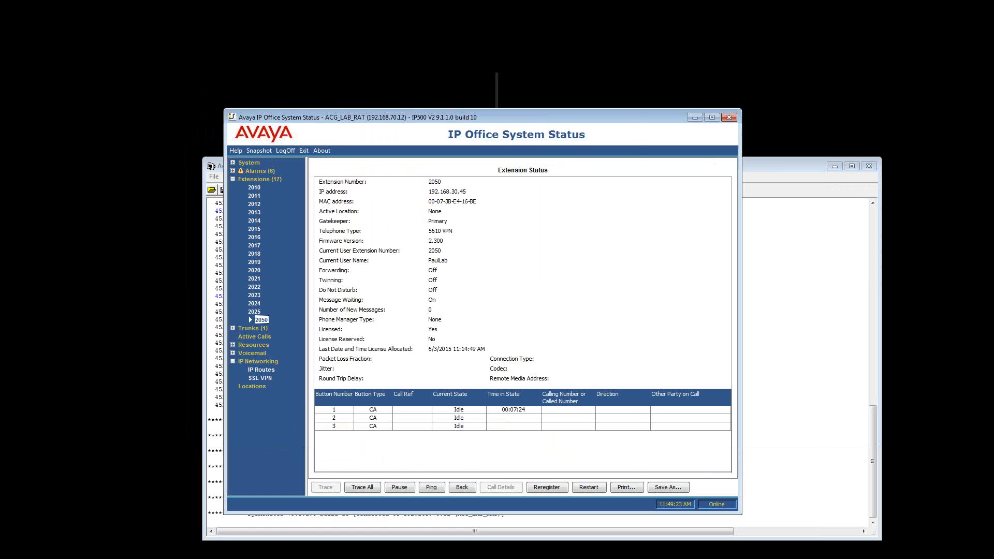
Switch to monitor_sysmon.pdf in Adobe Reader, maximize it and look through the Example Monitor Settings scenarios on page 17
{"action": "key", "text": "alt+Tab"}
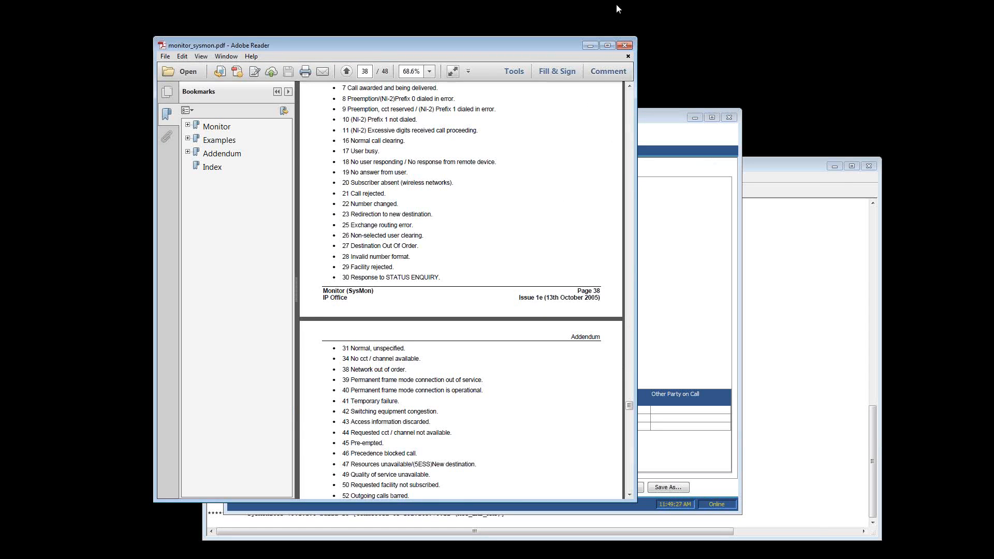
{"action": "left_click", "coordinate": [608, 45]}
{"action": "scroll", "coordinate": [460, 192], "scroll_direction": "up", "scroll_amount": 3}
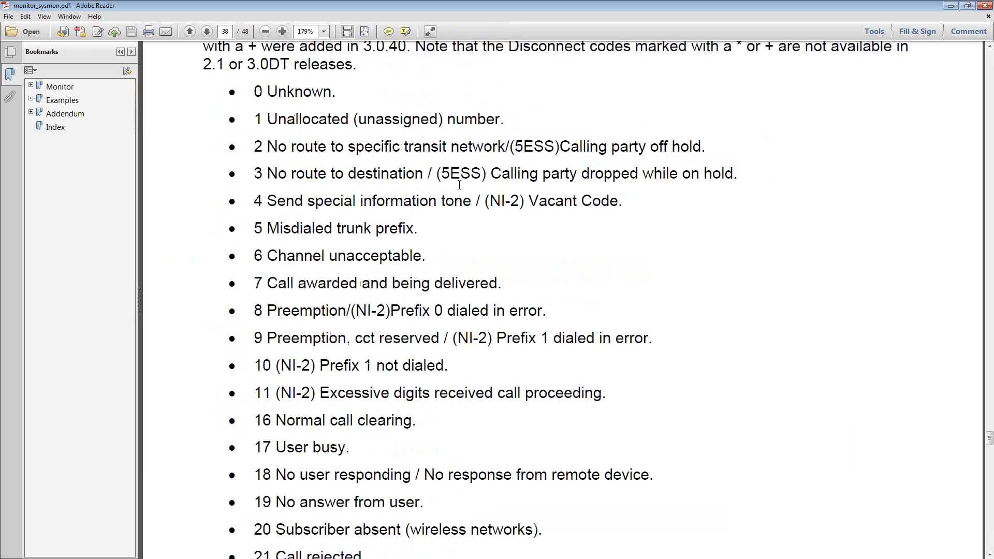
{"action": "left_click_drag", "start_coordinate": [990, 439], "coordinate": [990, 220]}
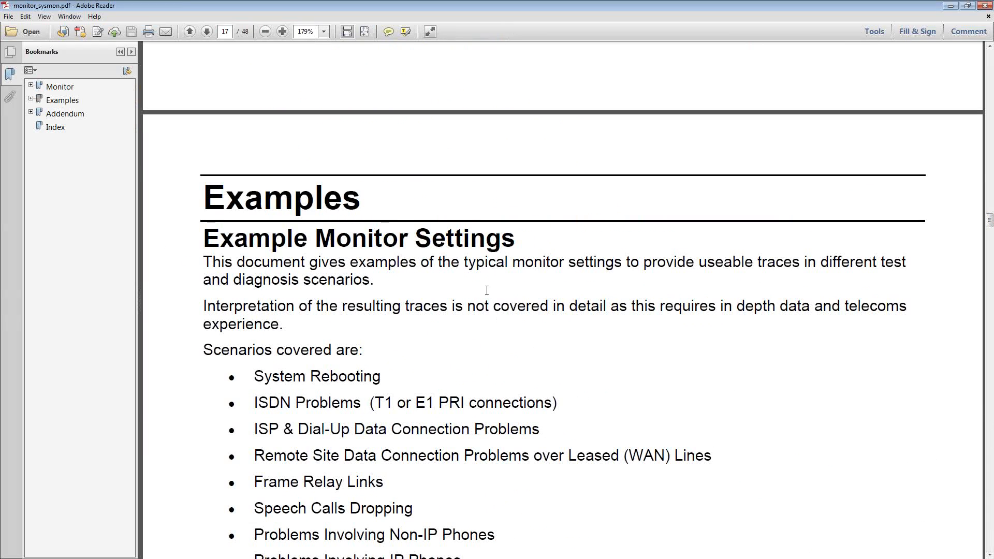
{"action": "scroll", "coordinate": [487, 290], "scroll_direction": "down", "scroll_amount": 3}
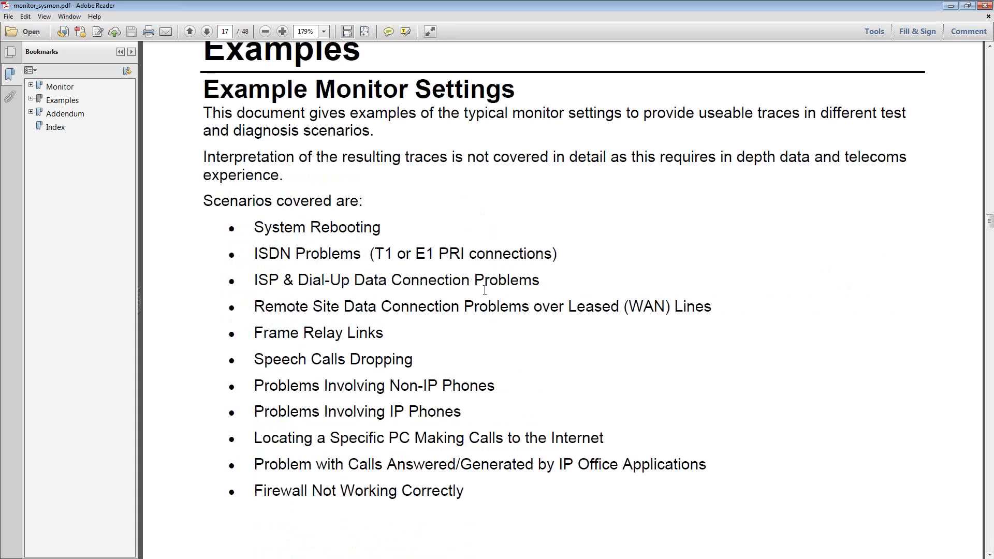
{"action": "scroll", "coordinate": [467, 295], "scroll_direction": "up", "scroll_amount": 3}
{"action": "scroll", "coordinate": [443, 302], "scroll_direction": "down", "scroll_amount": 3}
{"action": "scroll", "coordinate": [440, 302], "scroll_direction": "down", "scroll_amount": 15}
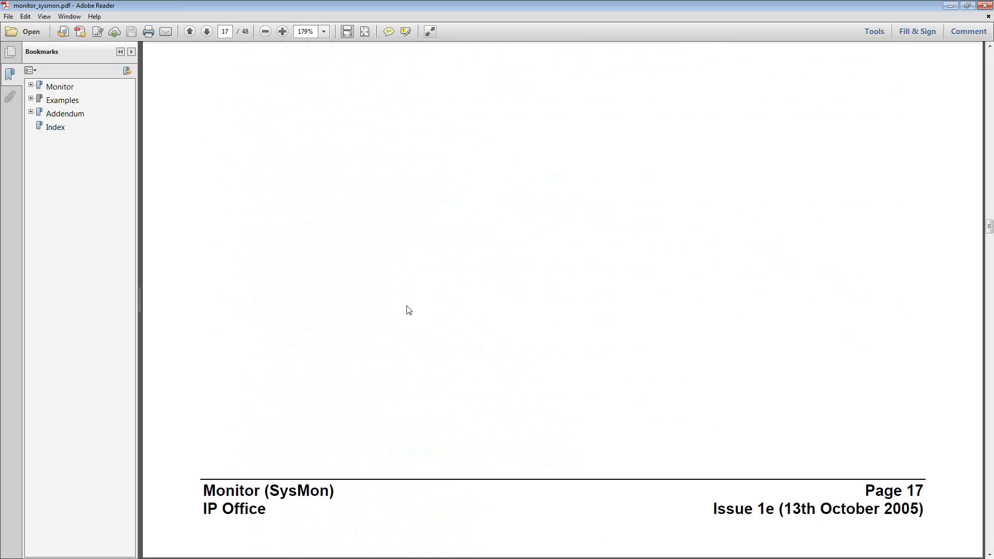
Read the System Rebooting section on page 18, covering its Monitor settings and sample reboot trace
{"action": "scroll", "coordinate": [404, 300], "scroll_direction": "down", "scroll_amount": 4}
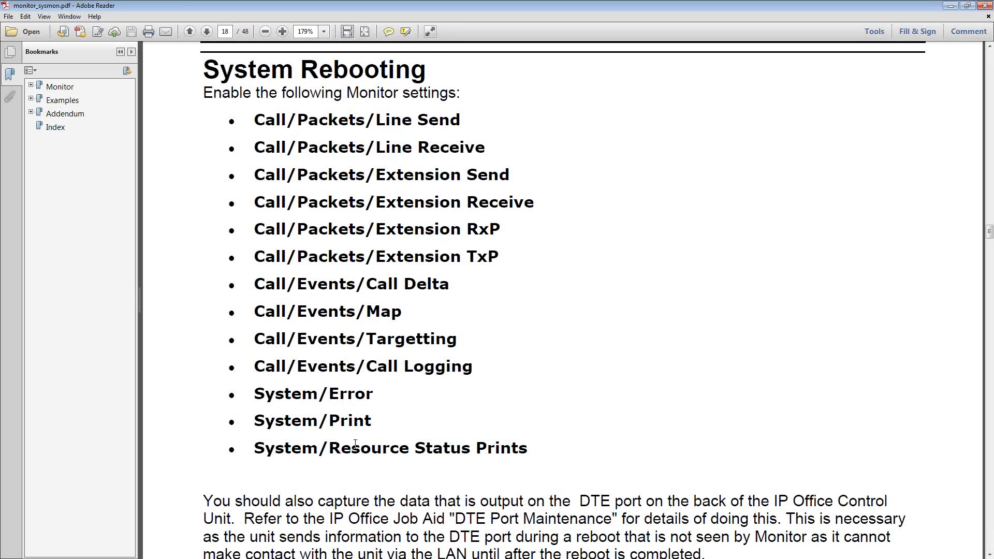
{"action": "scroll", "coordinate": [355, 444], "scroll_direction": "down", "scroll_amount": 3}
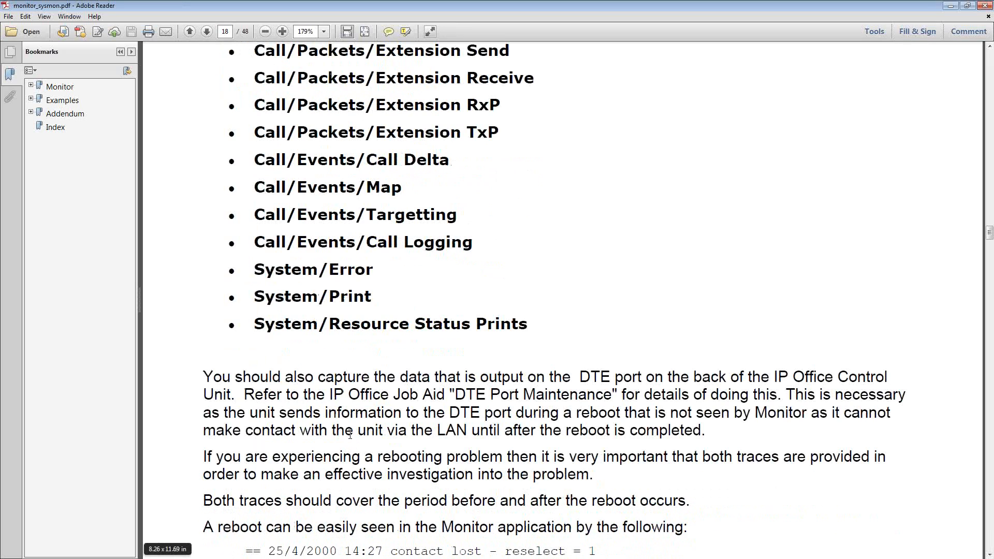
{"action": "scroll", "coordinate": [350, 433], "scroll_direction": "up", "scroll_amount": 2}
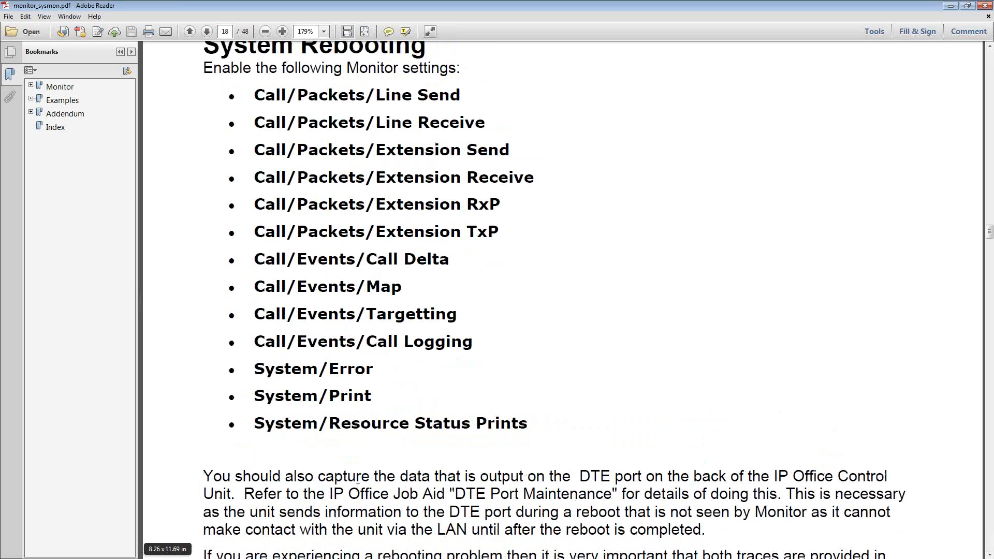
{"action": "scroll", "coordinate": [409, 403], "scroll_direction": "down", "scroll_amount": 1}
{"action": "scroll", "coordinate": [409, 403], "scroll_direction": "down", "scroll_amount": 7}
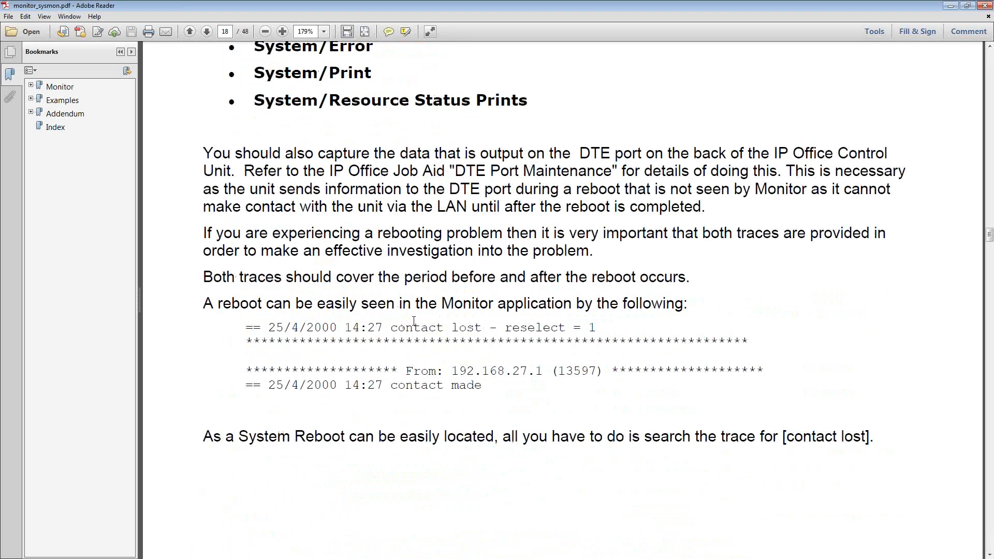
{"action": "scroll", "coordinate": [402, 342], "scroll_direction": "down", "scroll_amount": 4}
{"action": "scroll", "coordinate": [398, 339], "scroll_direction": "down", "scroll_amount": 8}
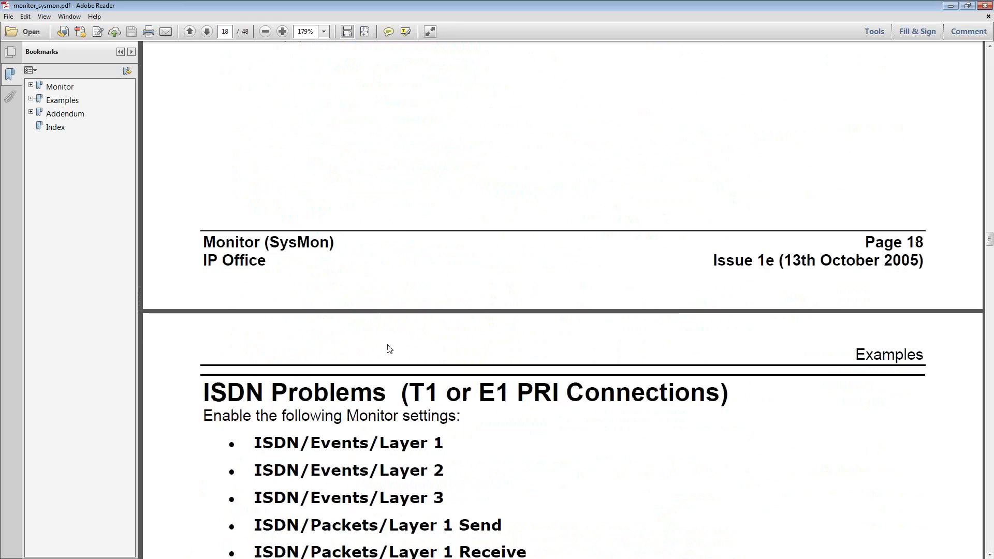
Read the recommended Monitor settings for ISDN problems and for ISP and dial-up data connection problems on pages 19 and 20
{"action": "scroll", "coordinate": [306, 228], "scroll_direction": "down", "scroll_amount": 6}
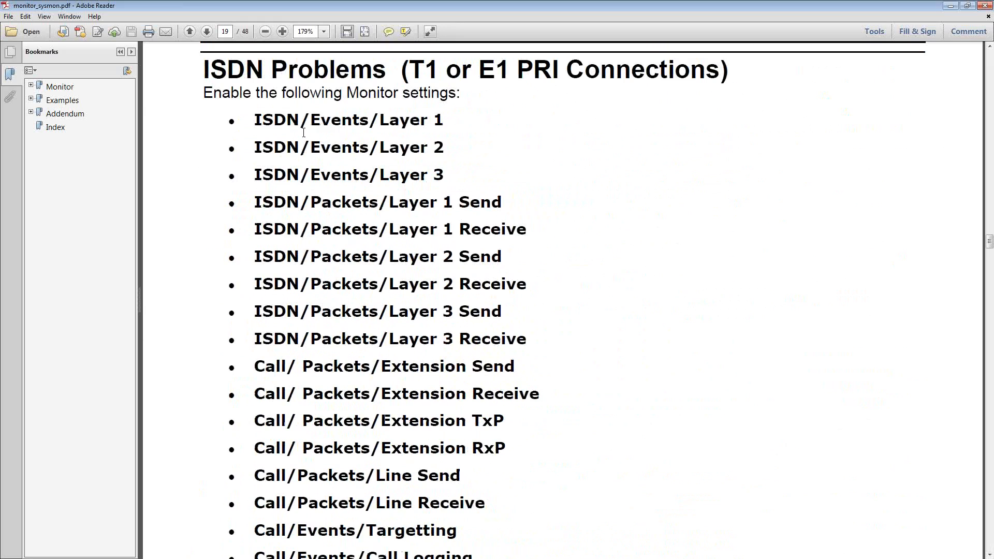
{"action": "scroll", "coordinate": [373, 410], "scroll_direction": "down", "scroll_amount": 4}
{"action": "scroll", "coordinate": [347, 126], "scroll_direction": "up", "scroll_amount": 5}
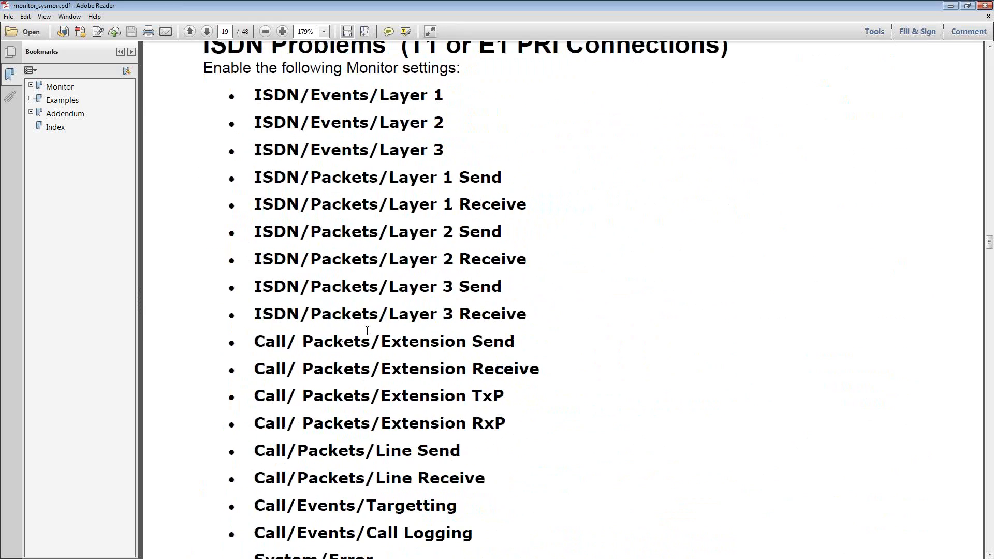
{"action": "scroll", "coordinate": [390, 272], "scroll_direction": "down", "scroll_amount": 12}
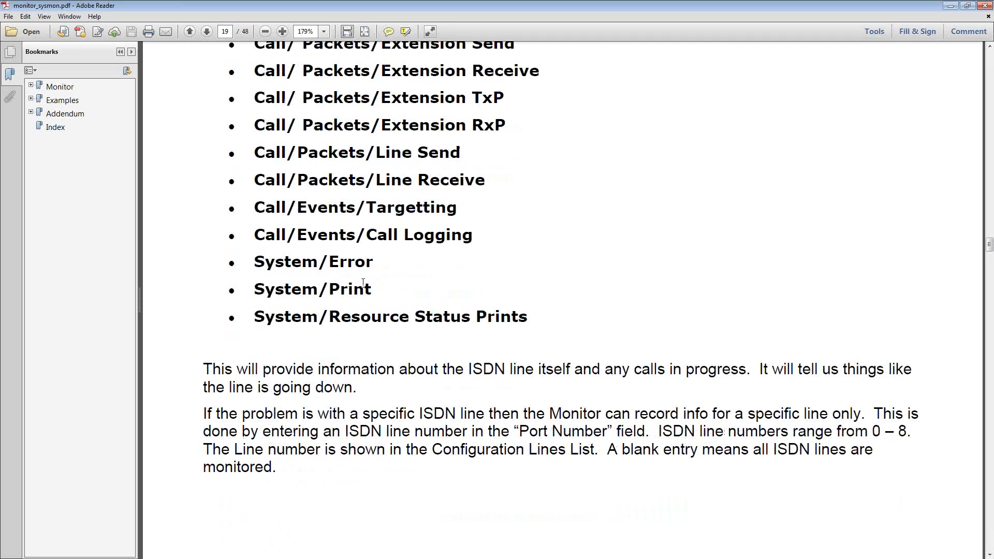
{"action": "scroll", "coordinate": [363, 282], "scroll_direction": "down", "scroll_amount": 20}
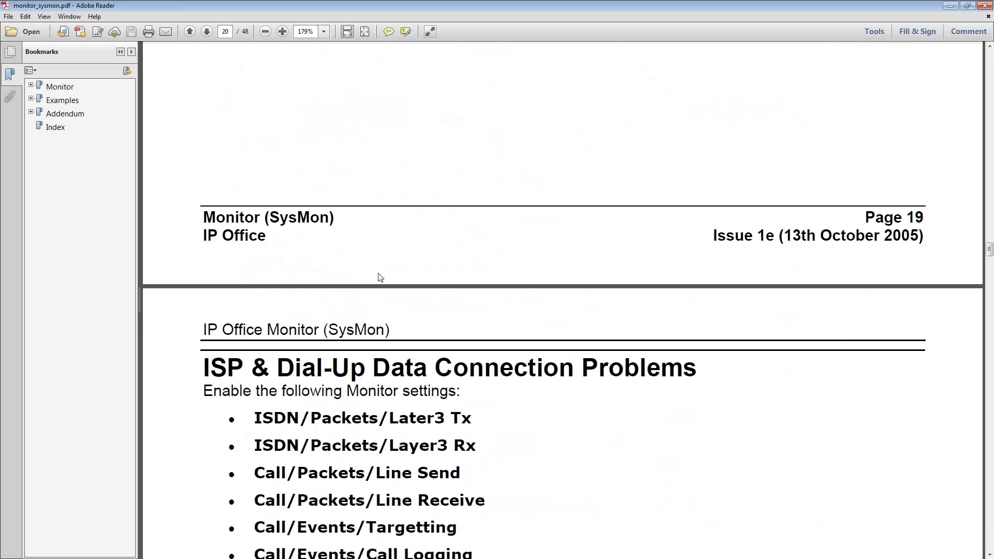
{"action": "scroll", "coordinate": [378, 273], "scroll_direction": "down", "scroll_amount": 20}
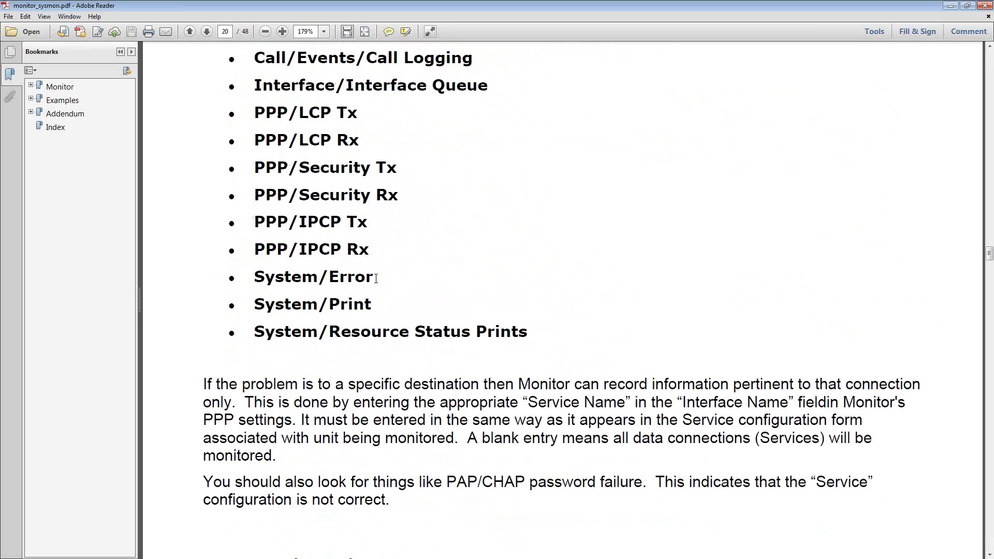
{"action": "scroll", "coordinate": [377, 280], "scroll_direction": "down", "scroll_amount": 20}
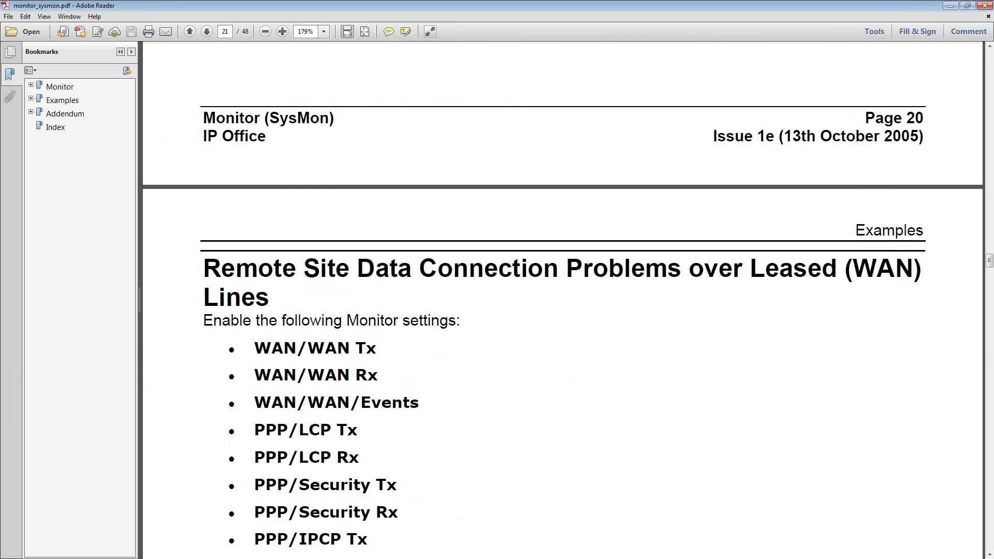
Switch to SysMonitor, examine the Call trace options in All Settings and cancel the dialog
{"action": "key", "text": "alt+Tab"}
{"action": "left_click_drag", "start_coordinate": [346, 234], "coordinate": [342, 227]}
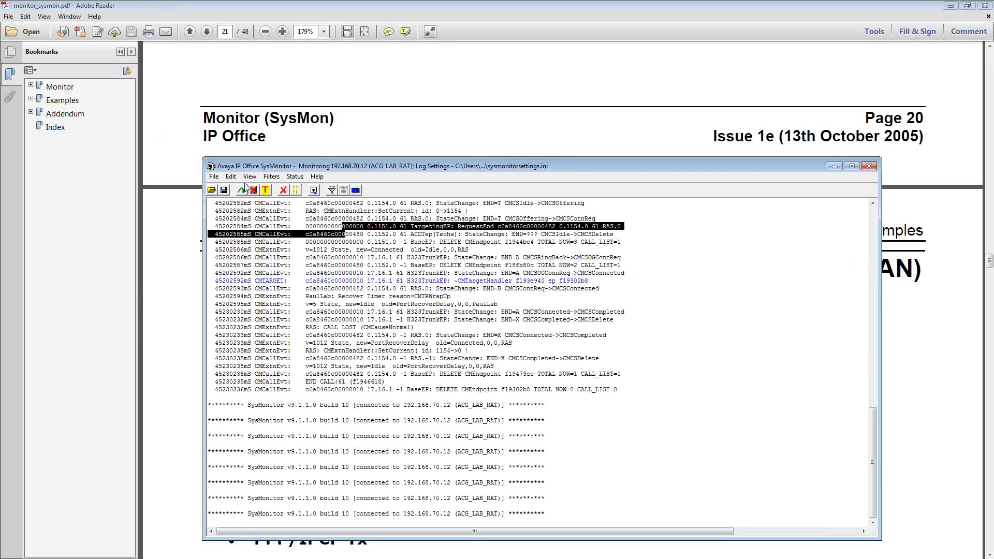
{"action": "left_click", "coordinate": [272, 177]}
{"action": "left_click", "coordinate": [291, 193]}
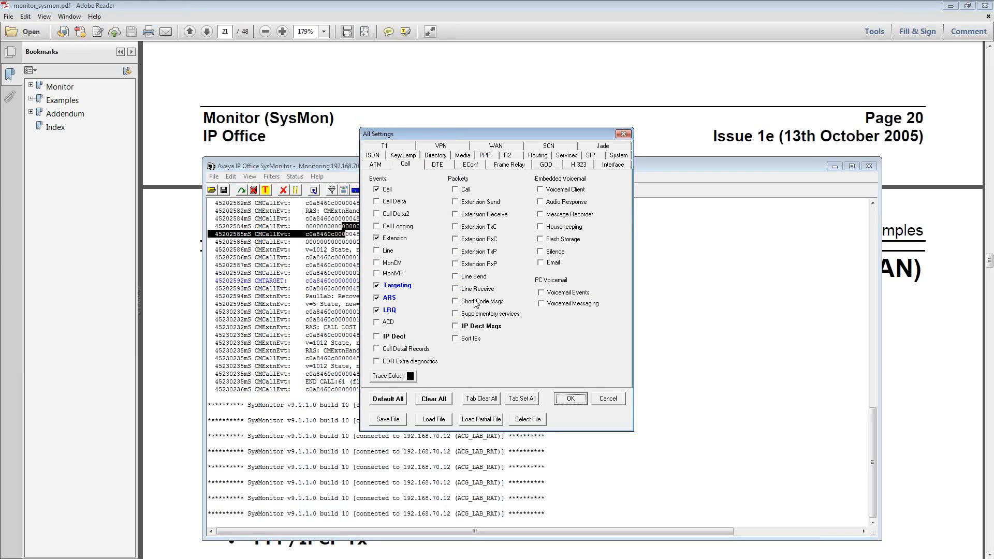
{"action": "left_click", "coordinate": [613, 396]}
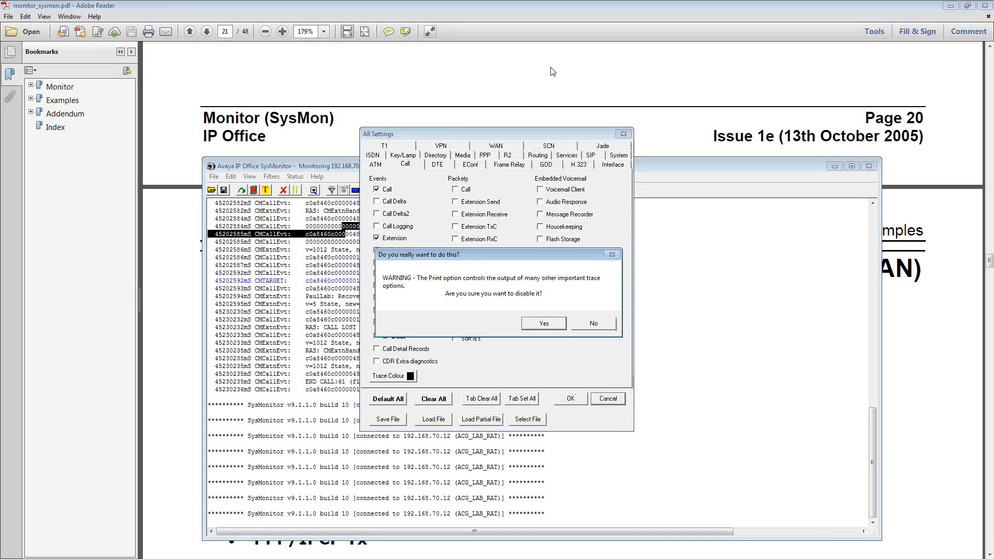
{"action": "left_click", "coordinate": [545, 324]}
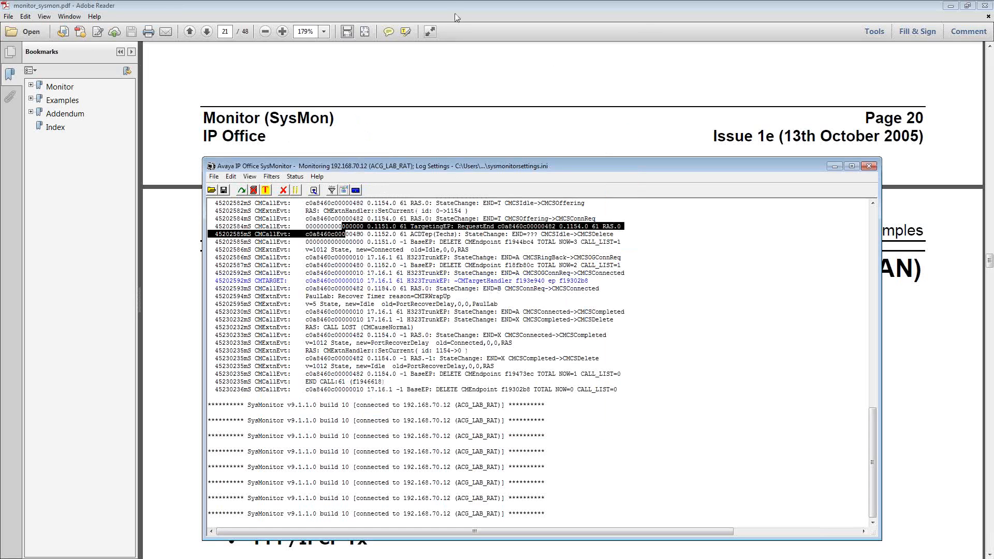
Return to monitor_sysmon.pdf and read the Monitor settings for remote site data connection problems over leased WAN lines
{"action": "left_click", "coordinate": [422, 4]}
{"action": "scroll", "coordinate": [349, 358], "scroll_direction": "down", "scroll_amount": 5}
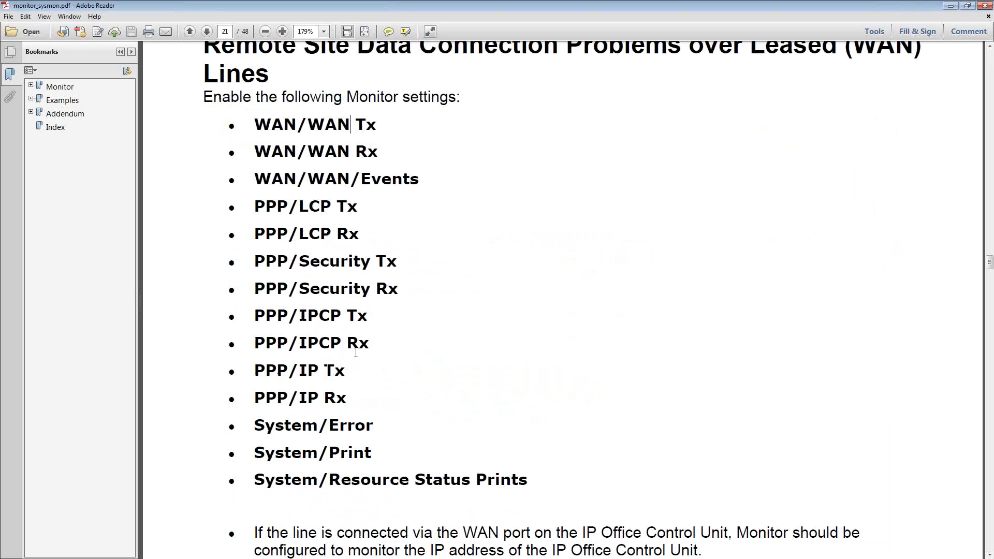
{"action": "scroll", "coordinate": [365, 339], "scroll_direction": "down", "scroll_amount": 4}
{"action": "scroll", "coordinate": [366, 336], "scroll_direction": "down", "scroll_amount": 7}
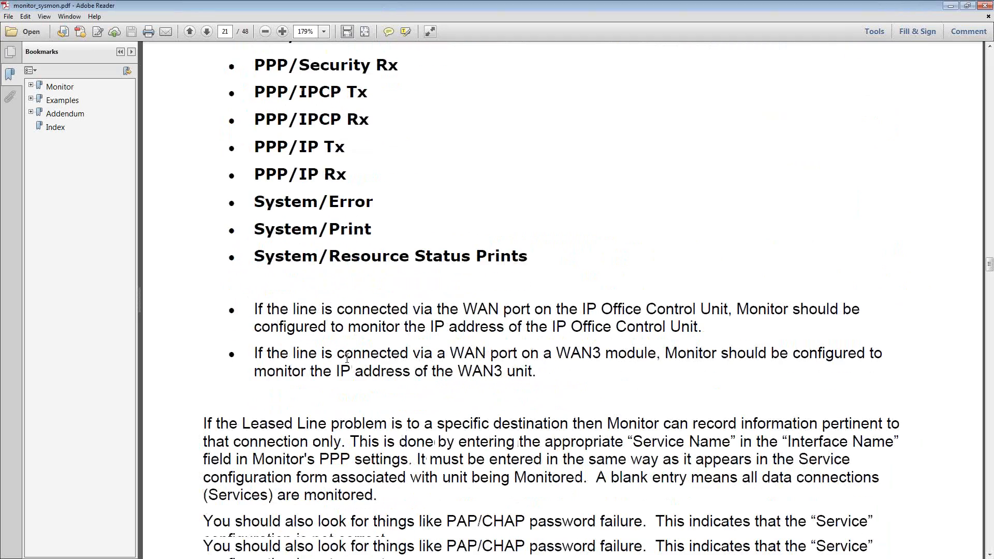
{"action": "scroll", "coordinate": [352, 347], "scroll_direction": "up", "scroll_amount": 7}
{"action": "scroll", "coordinate": [343, 356], "scroll_direction": "down", "scroll_amount": 1}
{"action": "scroll", "coordinate": [342, 356], "scroll_direction": "down", "scroll_amount": 15}
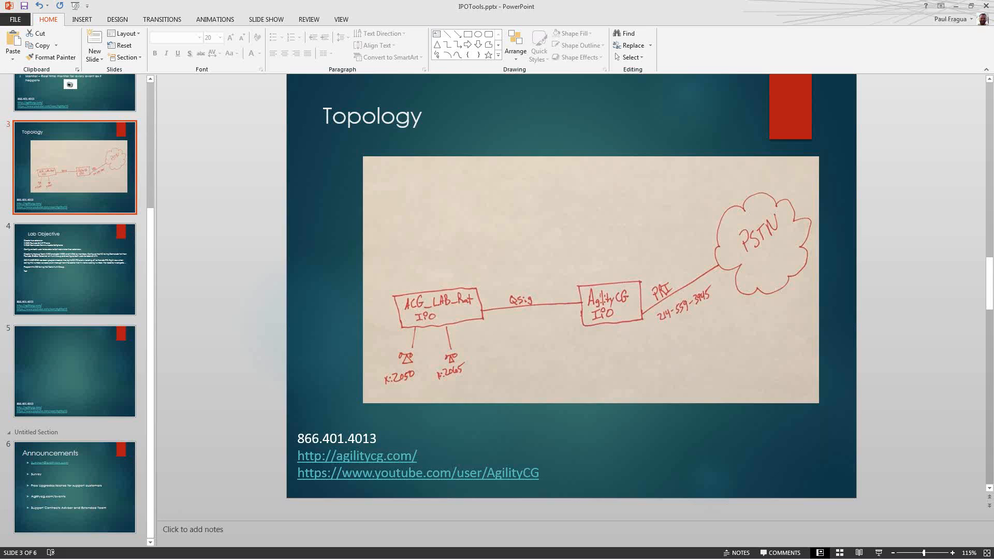
In the IPOTools.pptx presentation in PowerPoint, view the blank slide 5, the Announcements slide and the Lab Objective slide
{"action": "left_click", "coordinate": [86, 369]}
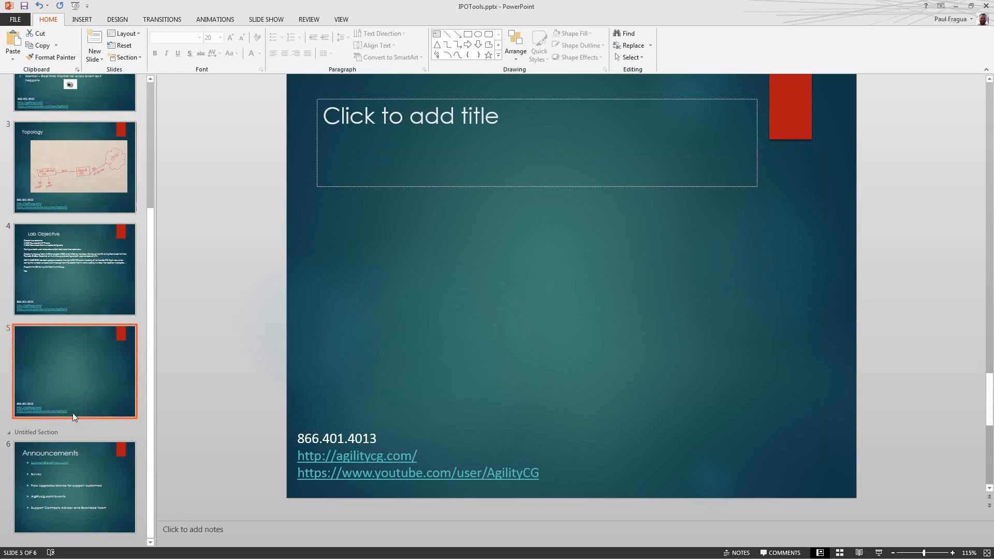
{"action": "left_click", "coordinate": [116, 464]}
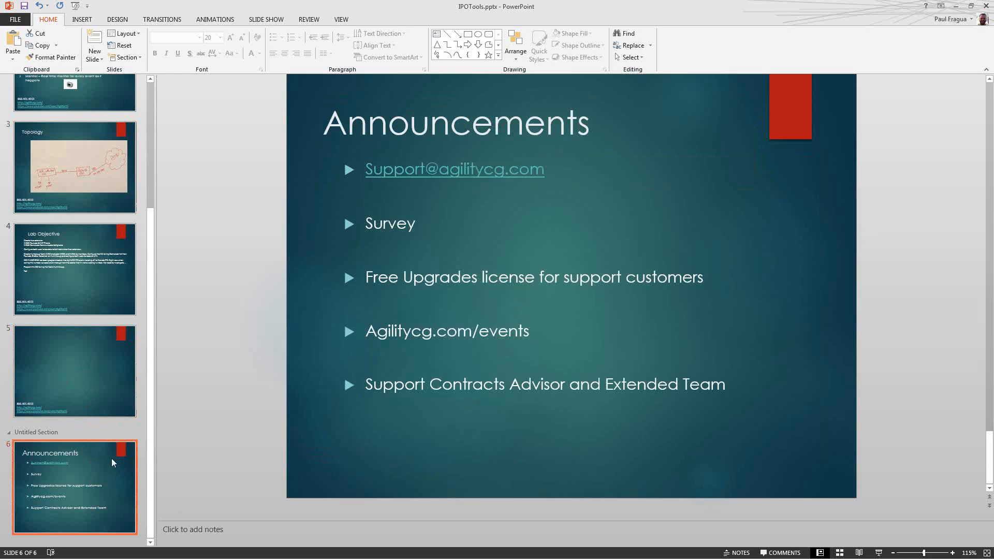
{"action": "left_click", "coordinate": [86, 273]}
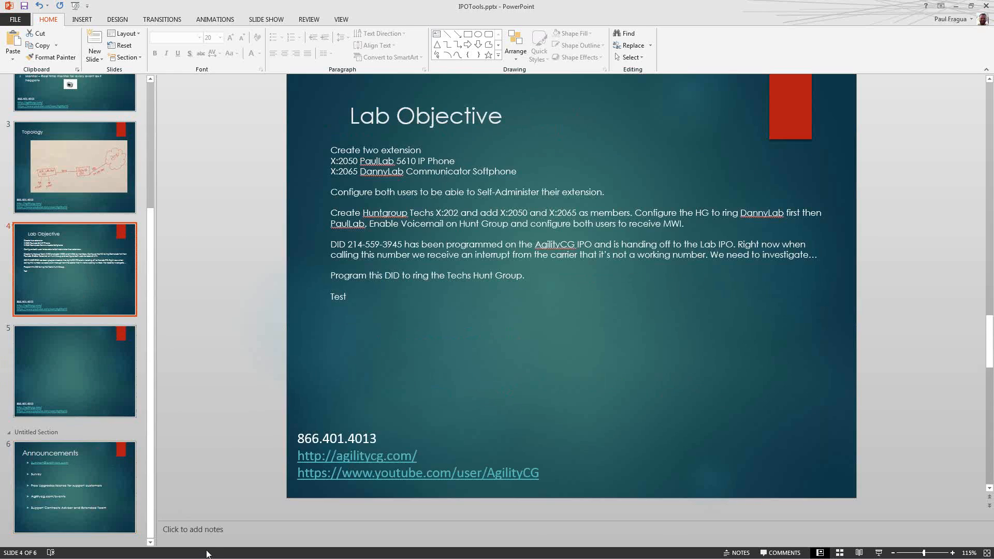